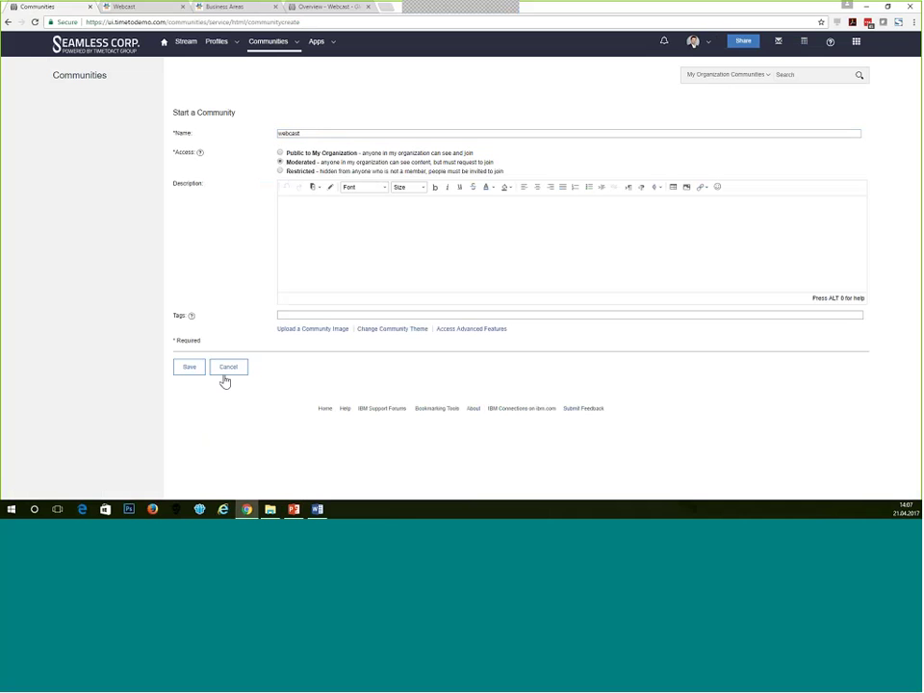
Save the new moderated community named webcast and add the Blog, Wiki and Events apps to it.
{"action": "left_click", "coordinate": [189, 375]}
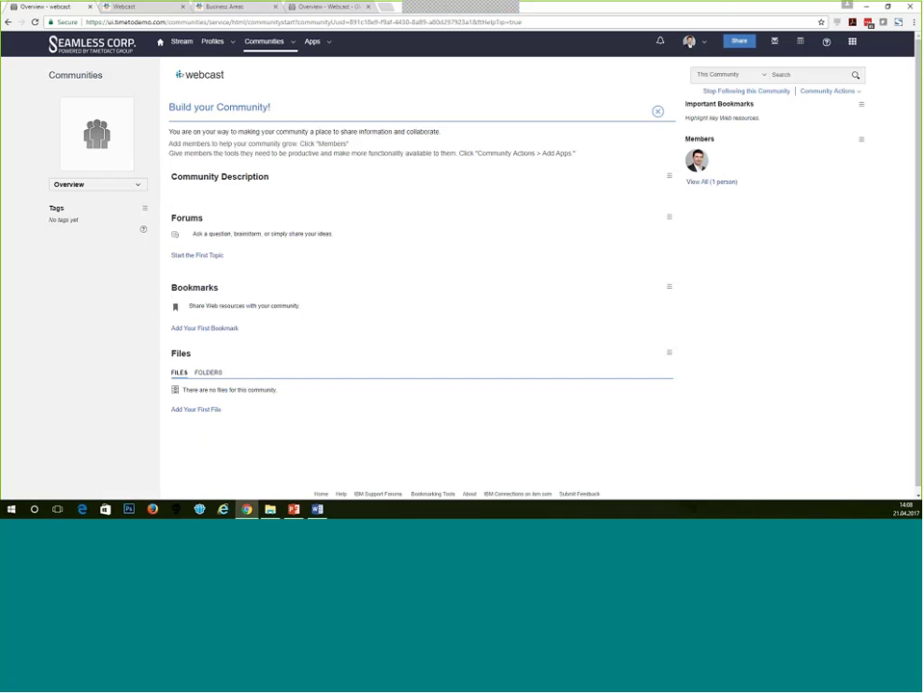
{"action": "left_click", "coordinate": [853, 92]}
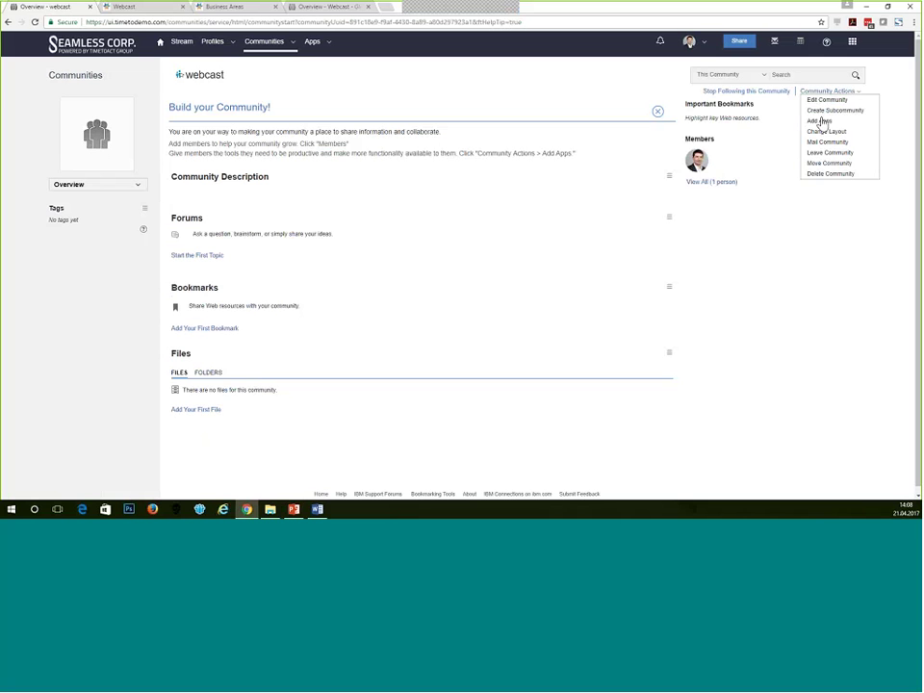
{"action": "key", "text": "Escape"}
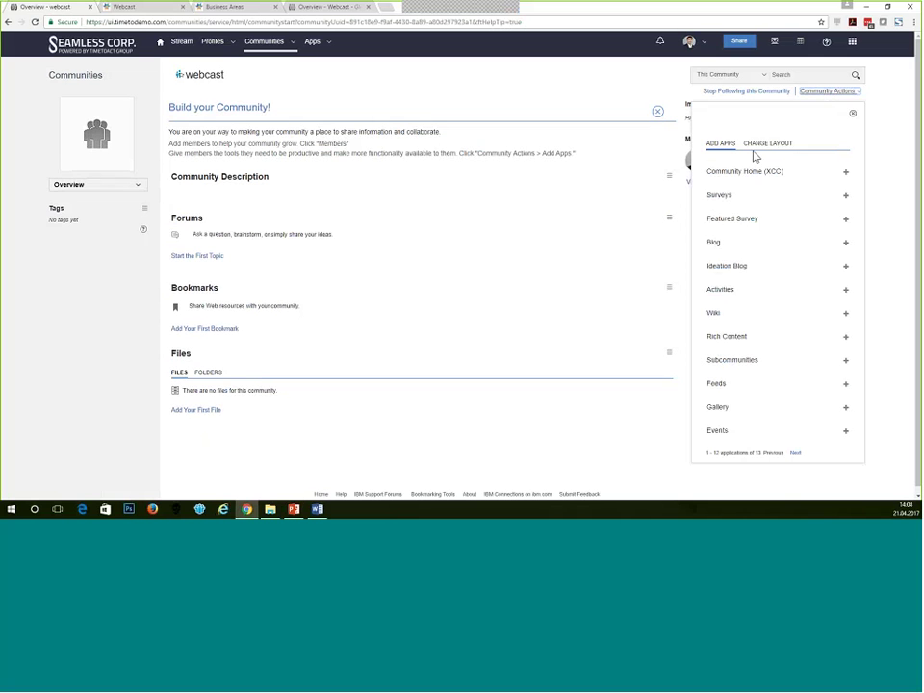
{"action": "left_click", "coordinate": [715, 246]}
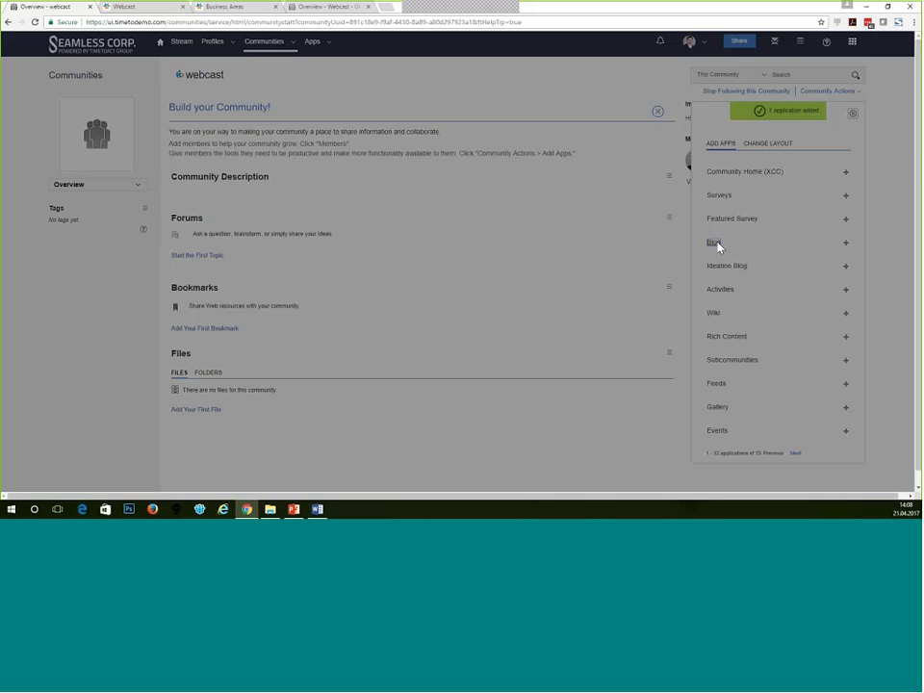
{"action": "left_click", "coordinate": [714, 316]}
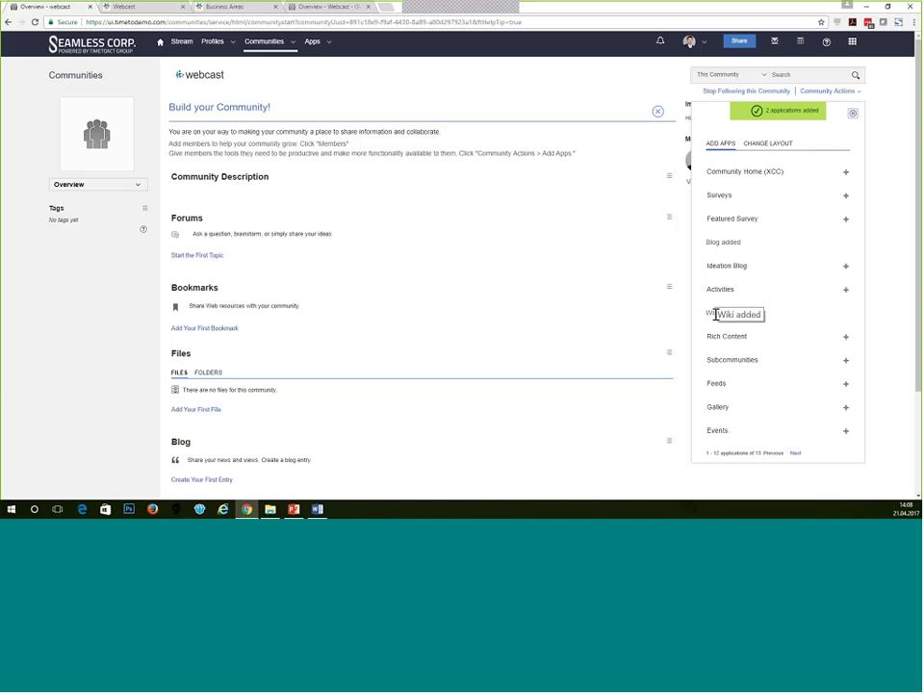
{"action": "left_click", "coordinate": [723, 435]}
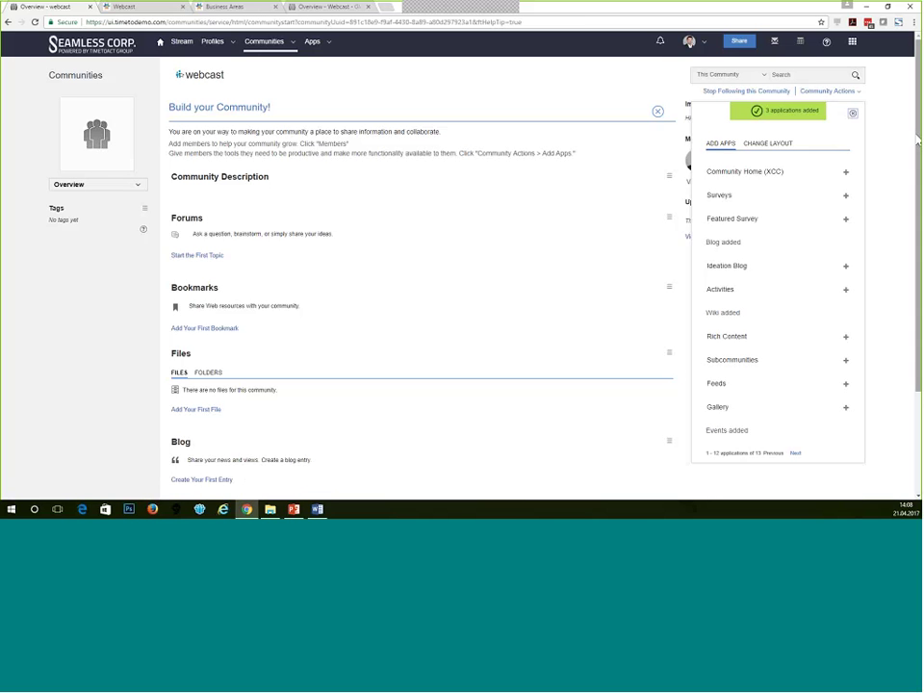
{"action": "left_click", "coordinate": [851, 116]}
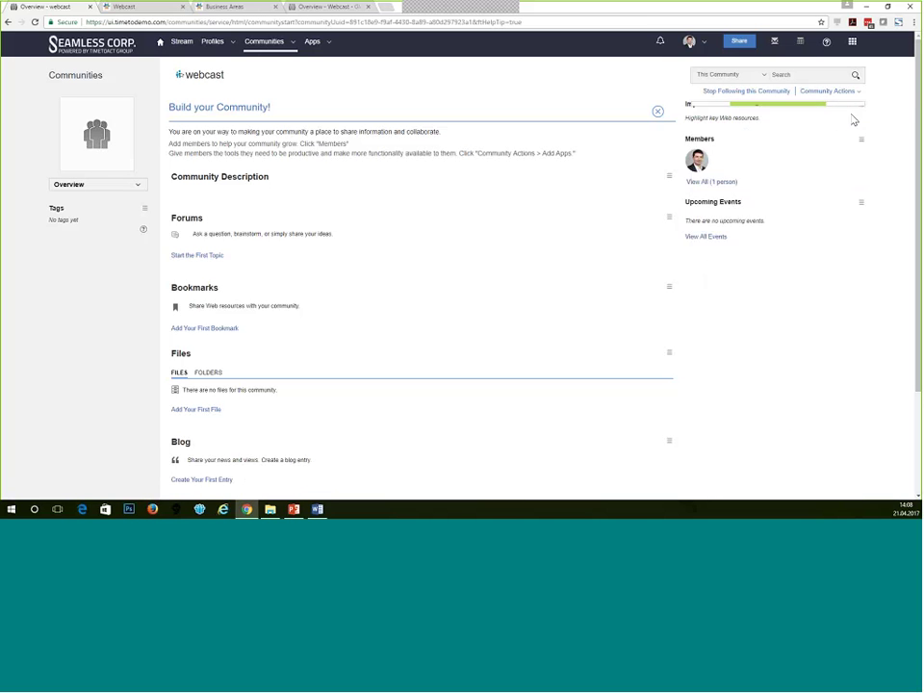
Hide the Forums app on the community's overview page.
{"action": "left_click", "coordinate": [670, 218]}
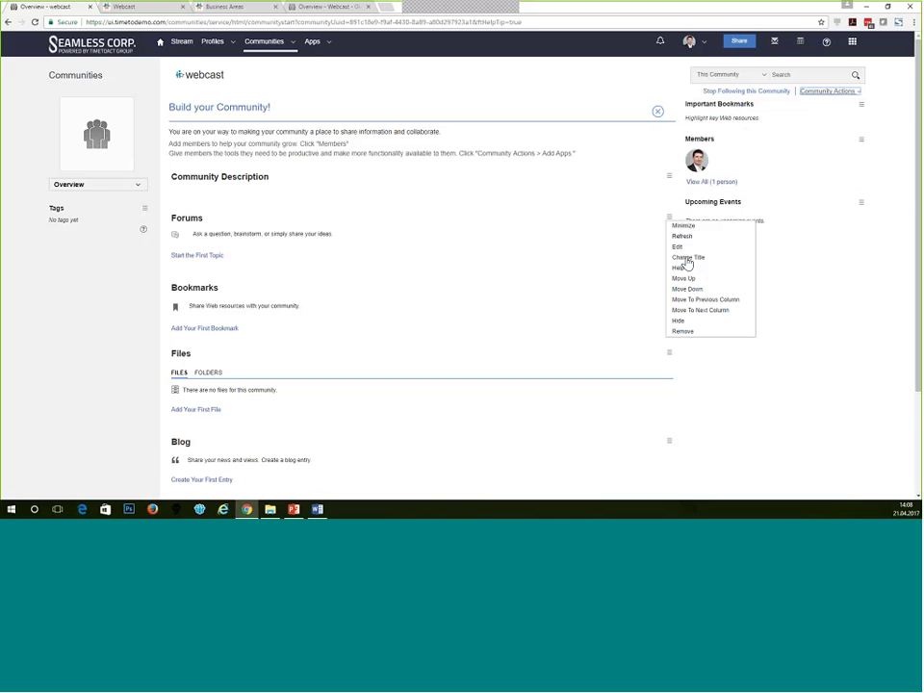
{"action": "left_click", "coordinate": [679, 320]}
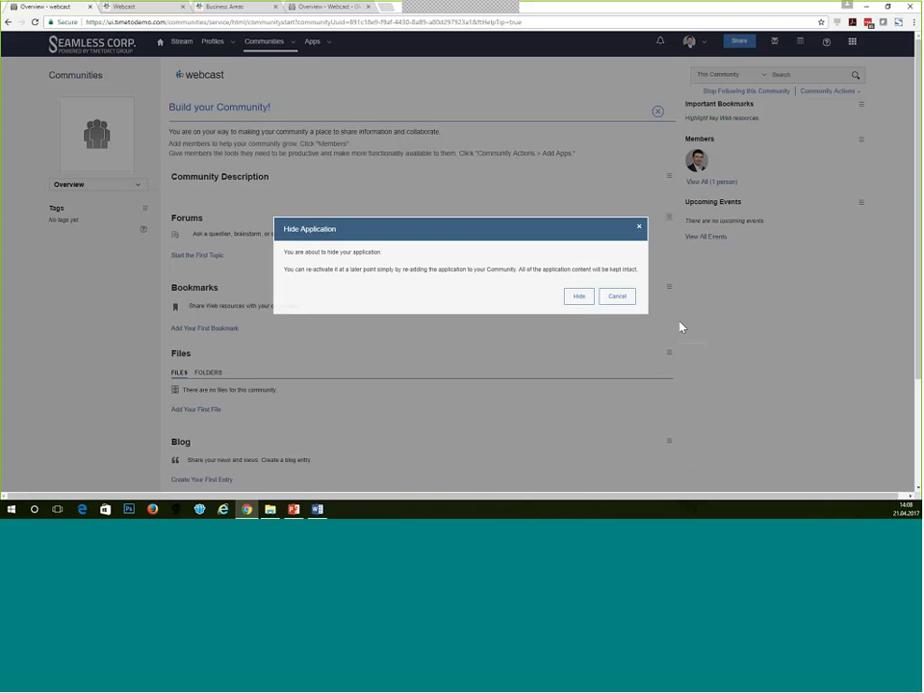
{"action": "left_click", "coordinate": [581, 297]}
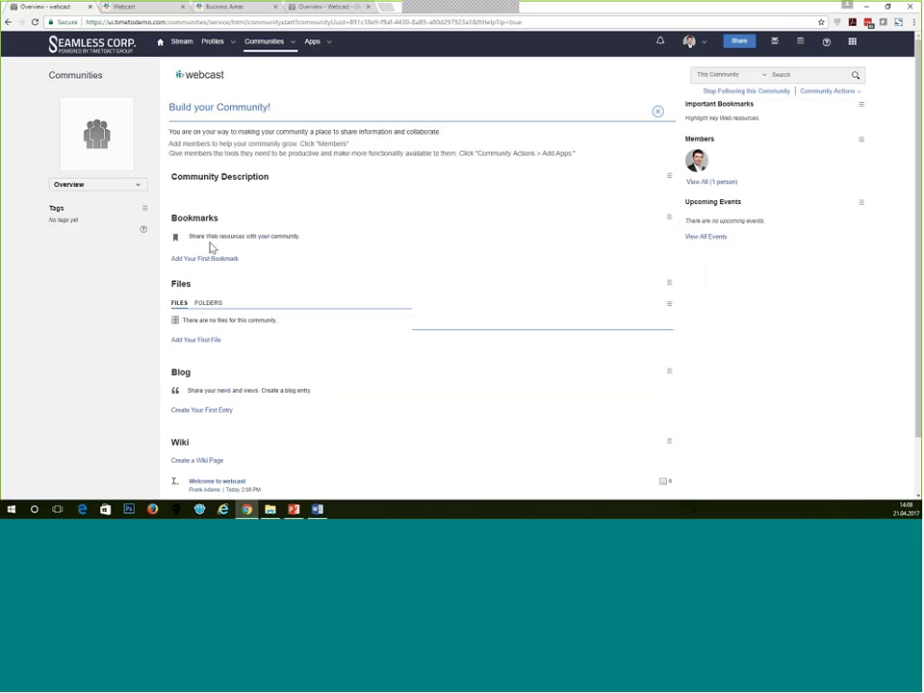
{"action": "left_click", "coordinate": [318, 509]}
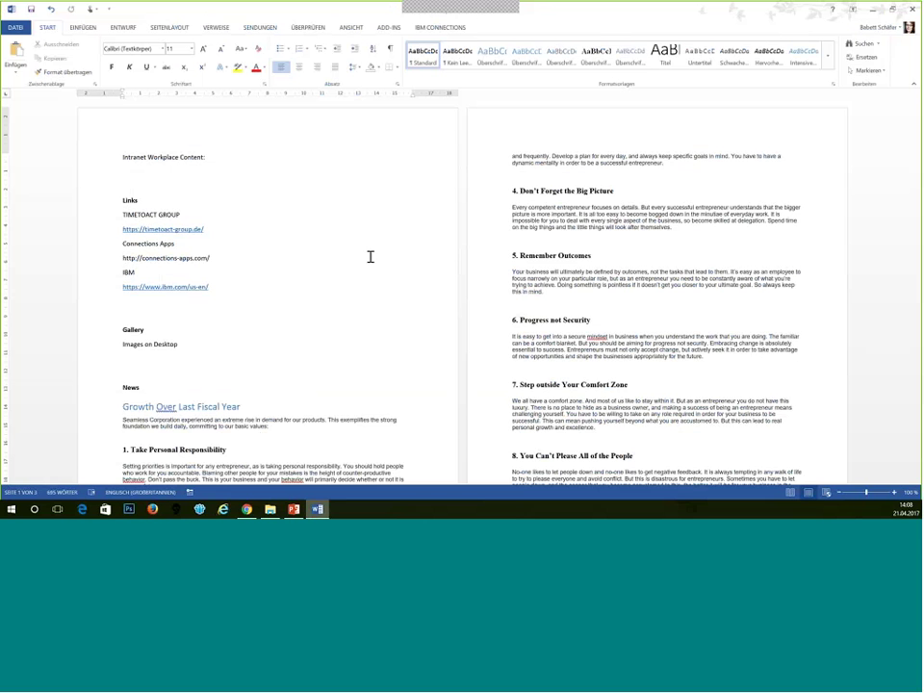
{"action": "left_click_drag", "start_coordinate": [207, 232], "coordinate": [121, 231]}
{"action": "key", "text": "ctrl+c"}
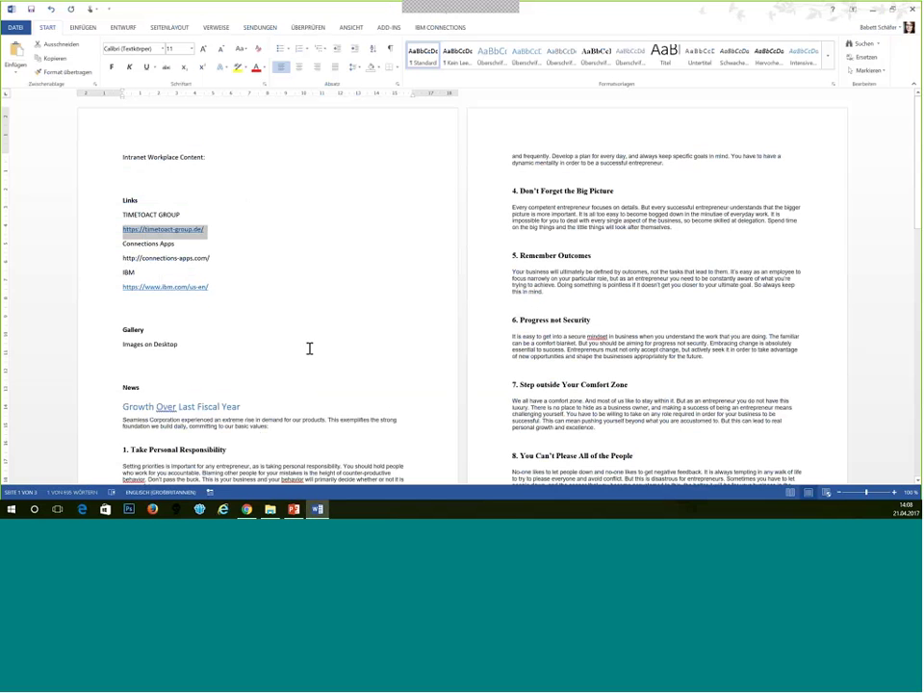
{"action": "scroll", "coordinate": [309, 348], "scroll_direction": "down", "scroll_amount": 1}
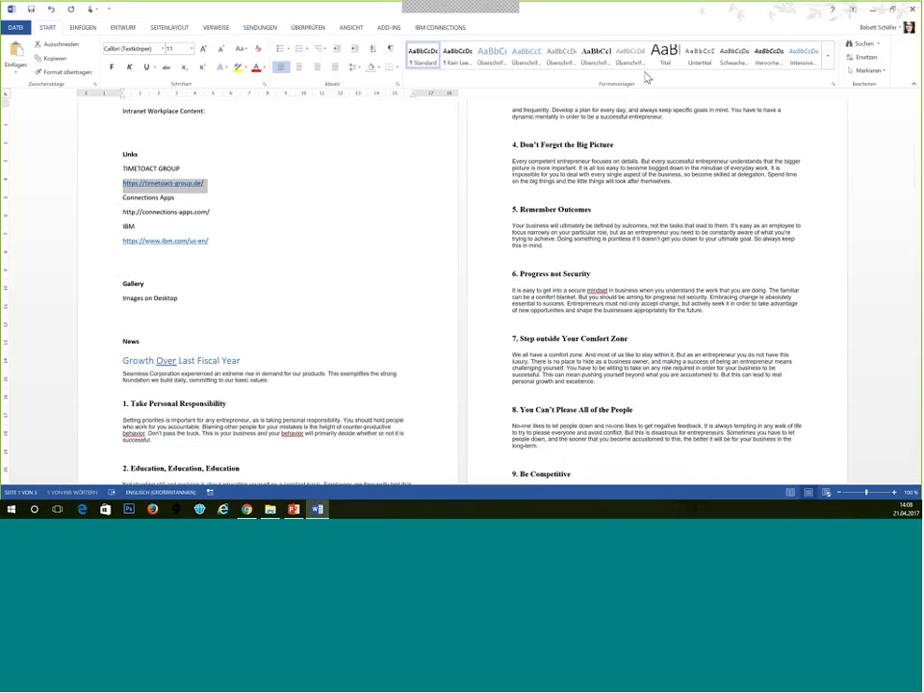
{"action": "left_click_drag", "start_coordinate": [653, 12], "coordinate": [621, 258]}
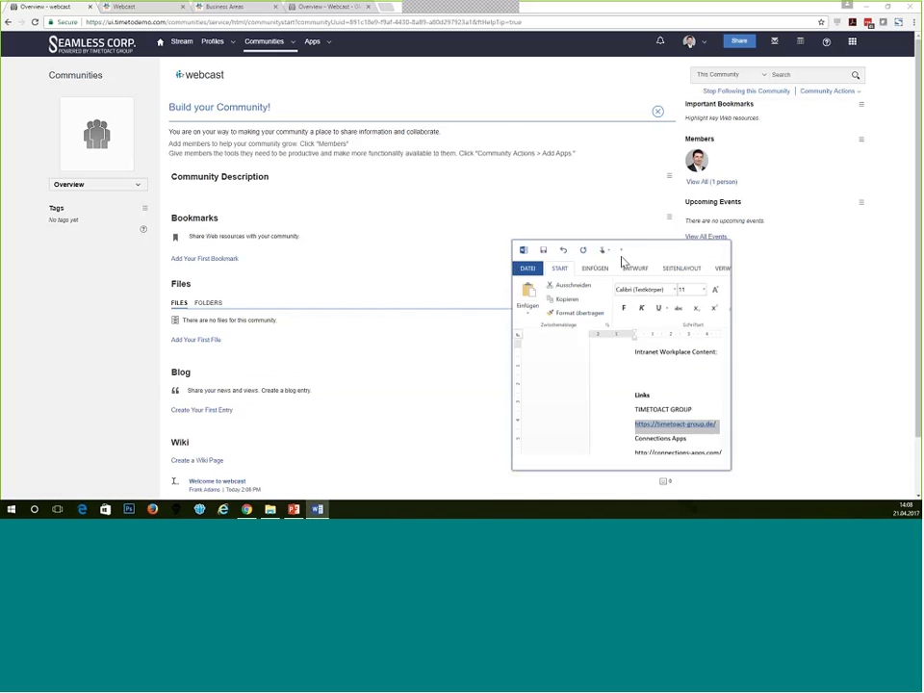
{"action": "left_click", "coordinate": [204, 261]}
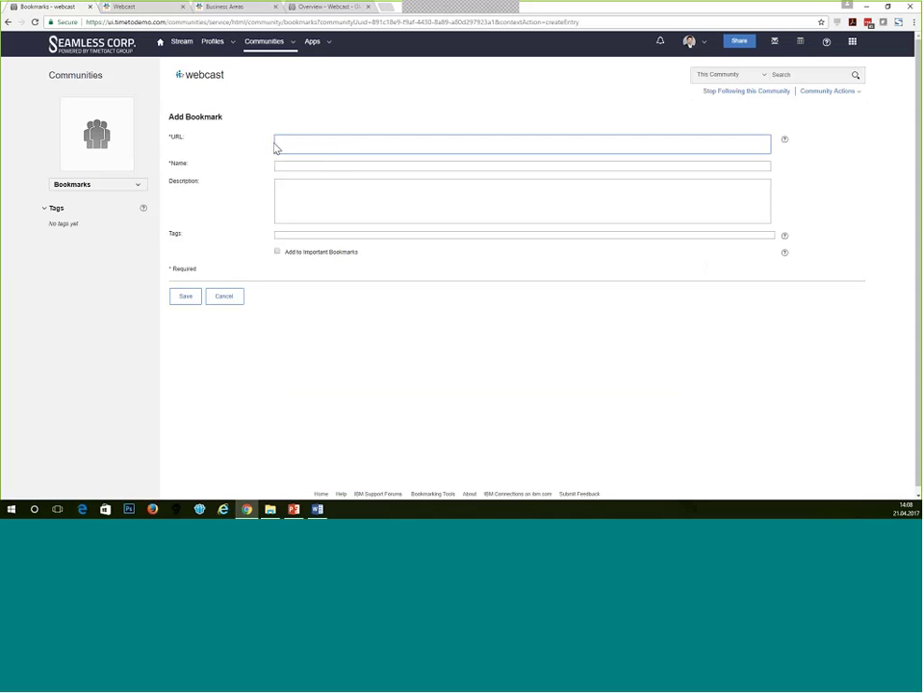
{"action": "key", "text": "ctrl+v"}
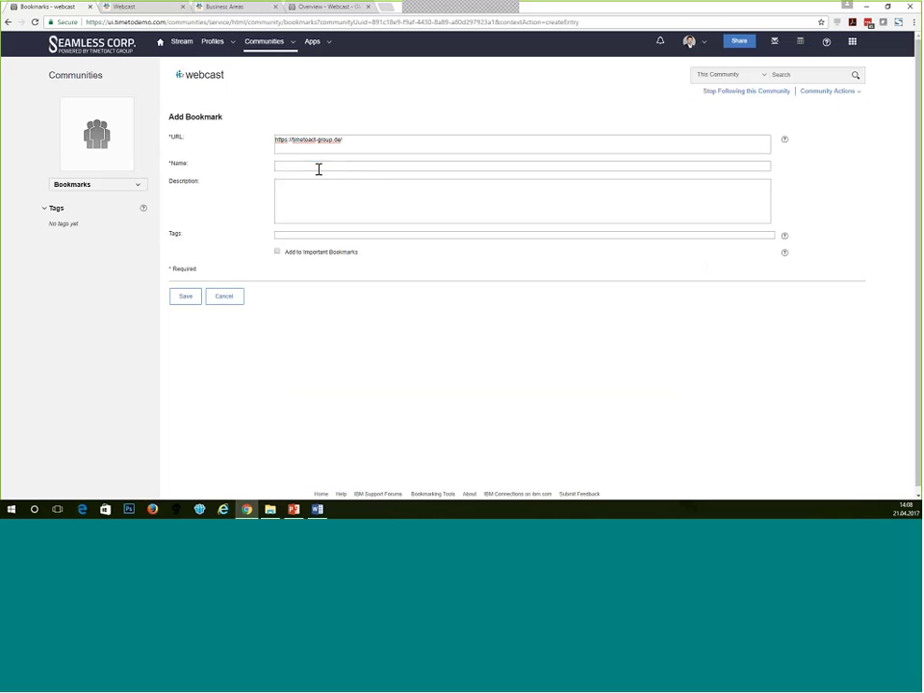
{"action": "left_click", "coordinate": [319, 168]}
{"action": "type", "text": "TI"}
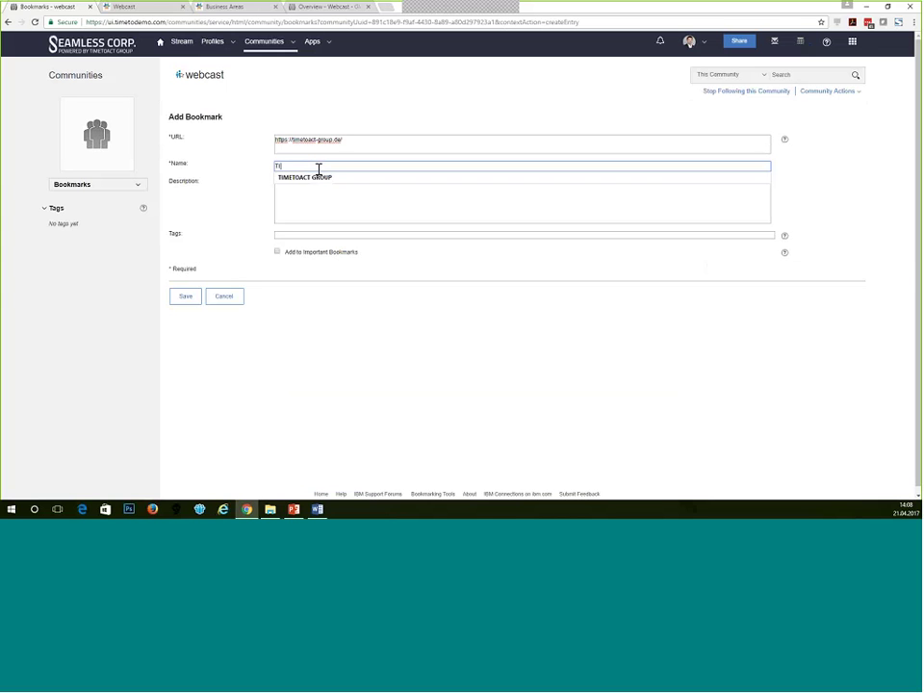
{"action": "type", "text": "M"}
{"action": "left_click", "coordinate": [320, 178]}
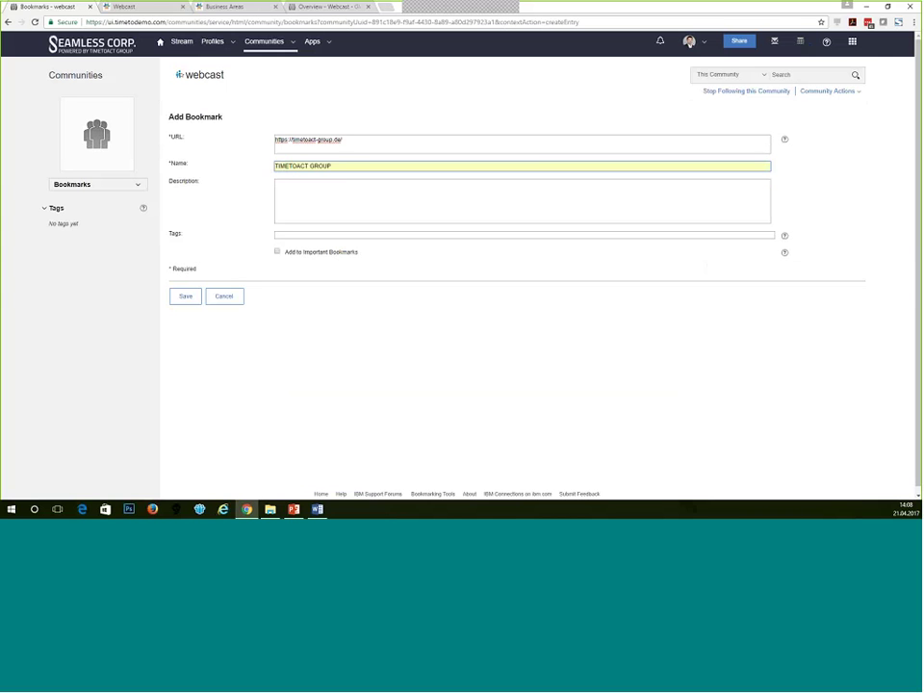
{"action": "left_click", "coordinate": [185, 296]}
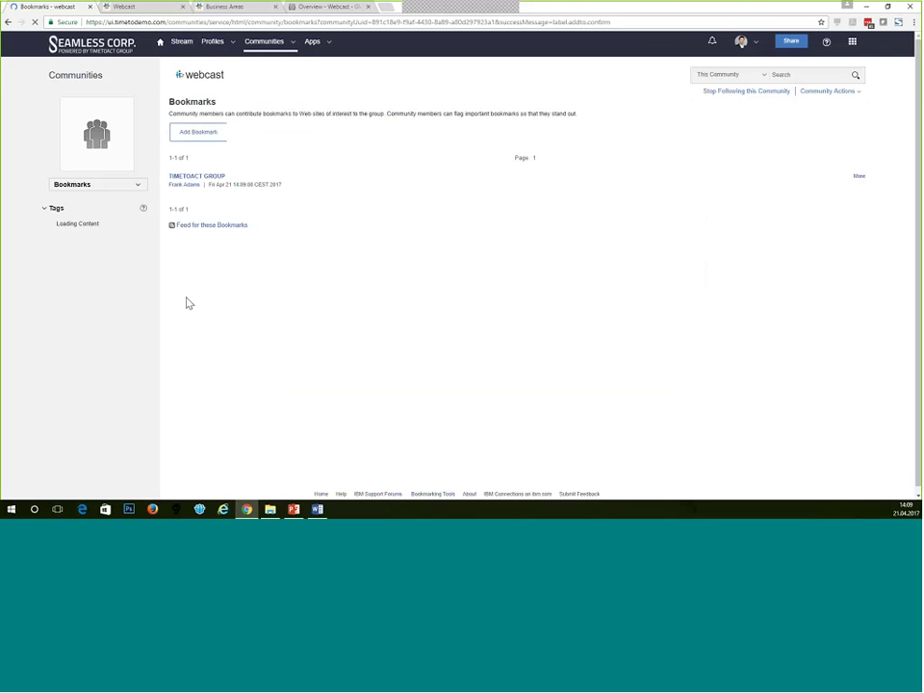
{"action": "left_click", "coordinate": [198, 159]}
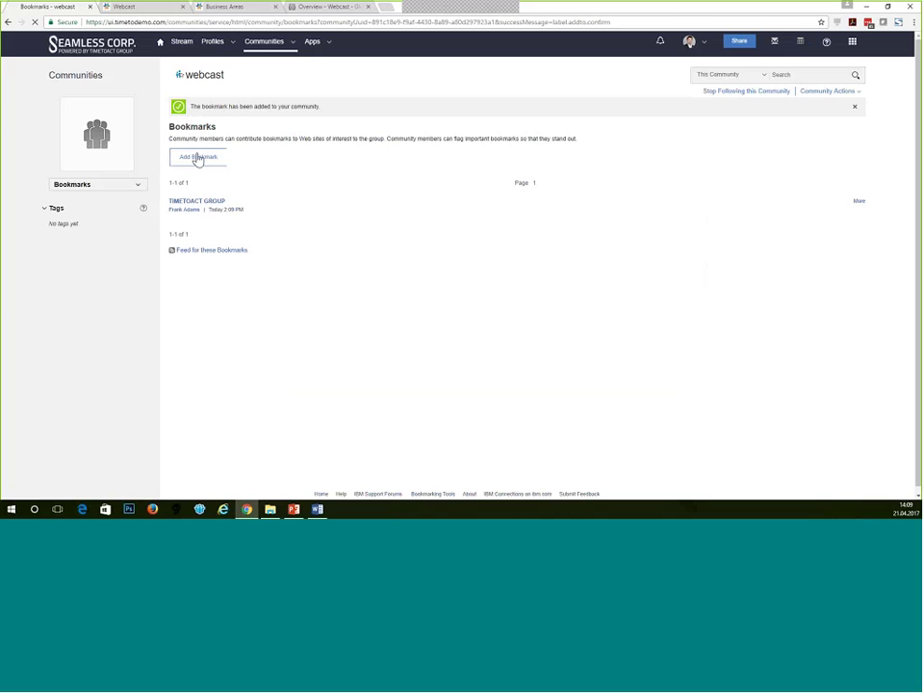
{"action": "left_click", "coordinate": [367, 140]}
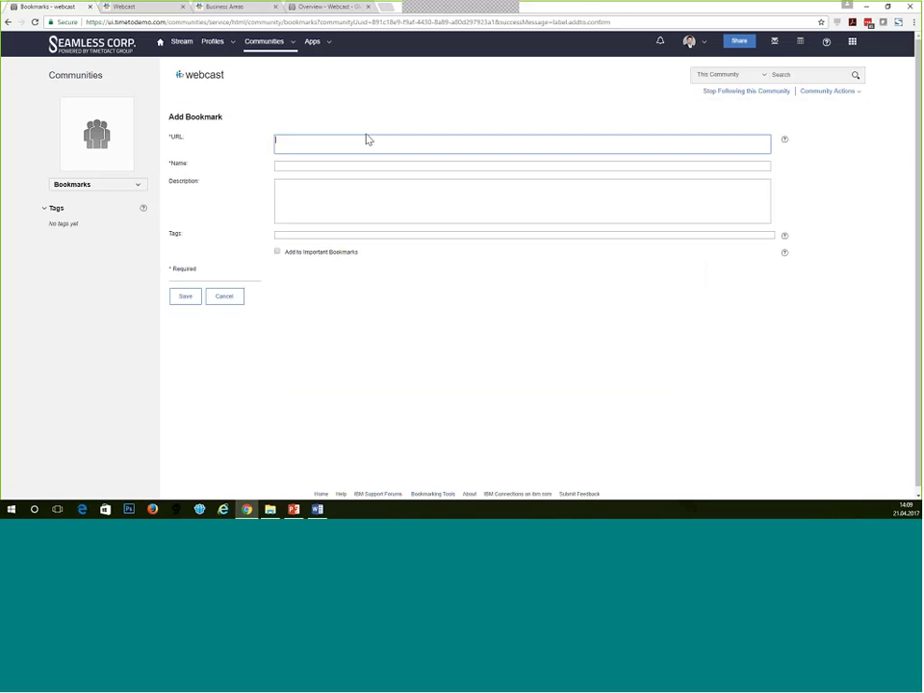
{"action": "left_click", "coordinate": [317, 509]}
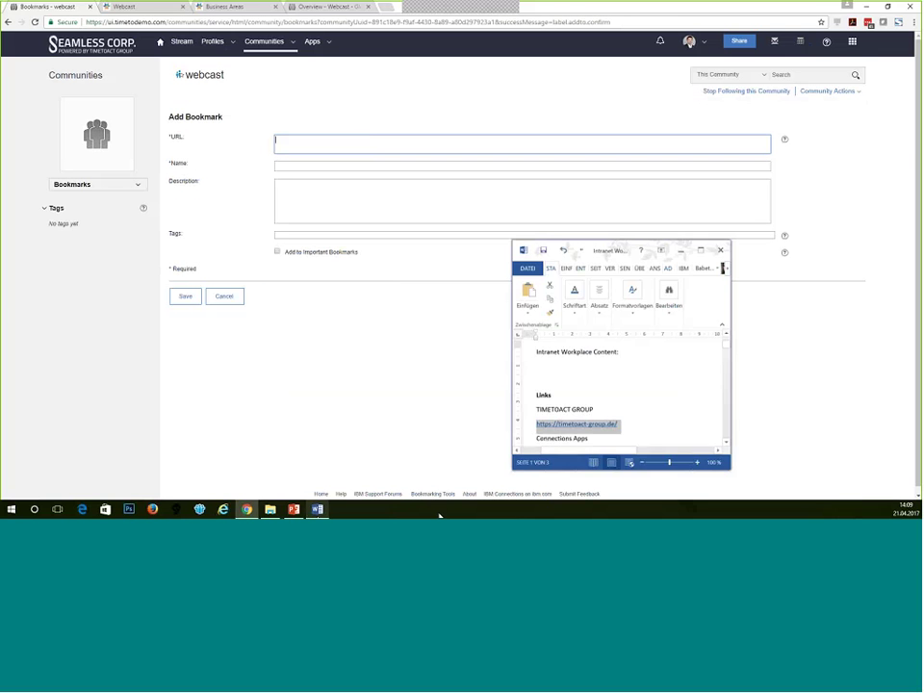
{"action": "scroll", "coordinate": [612, 402], "scroll_direction": "down", "scroll_amount": 1}
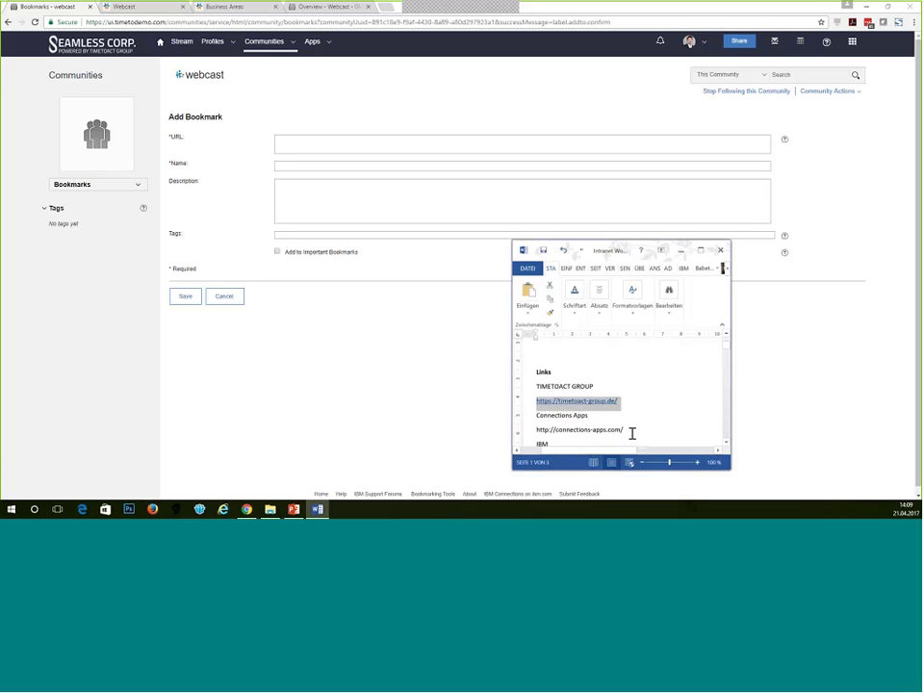
{"action": "left_click_drag", "start_coordinate": [627, 430], "coordinate": [542, 432]}
{"action": "key", "text": "ctrl+c"}
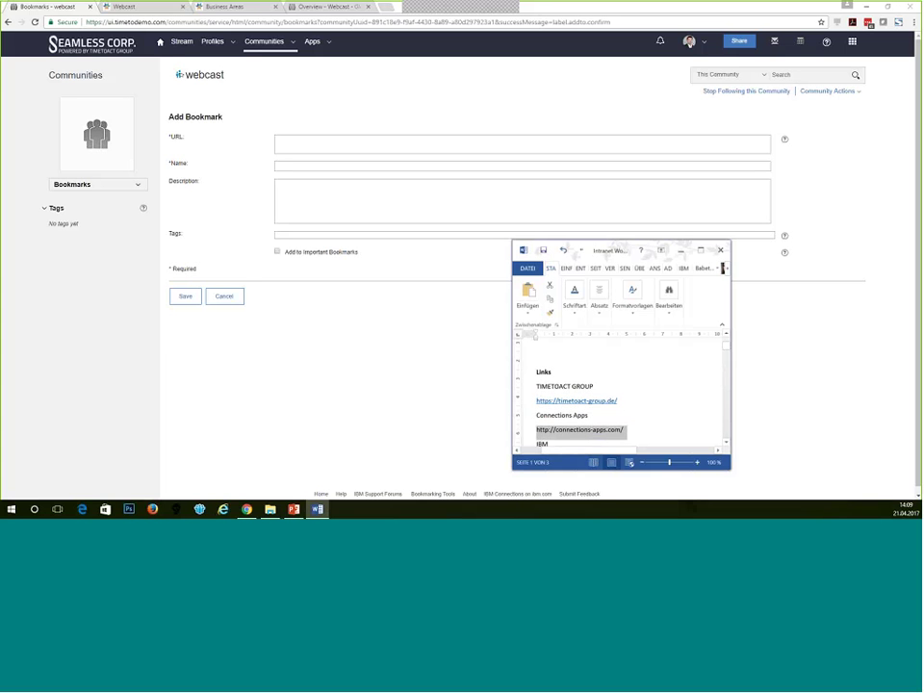
{"action": "left_click", "coordinate": [281, 141]}
{"action": "key", "text": "ctrl+v"}
{"action": "left_click", "coordinate": [282, 166]}
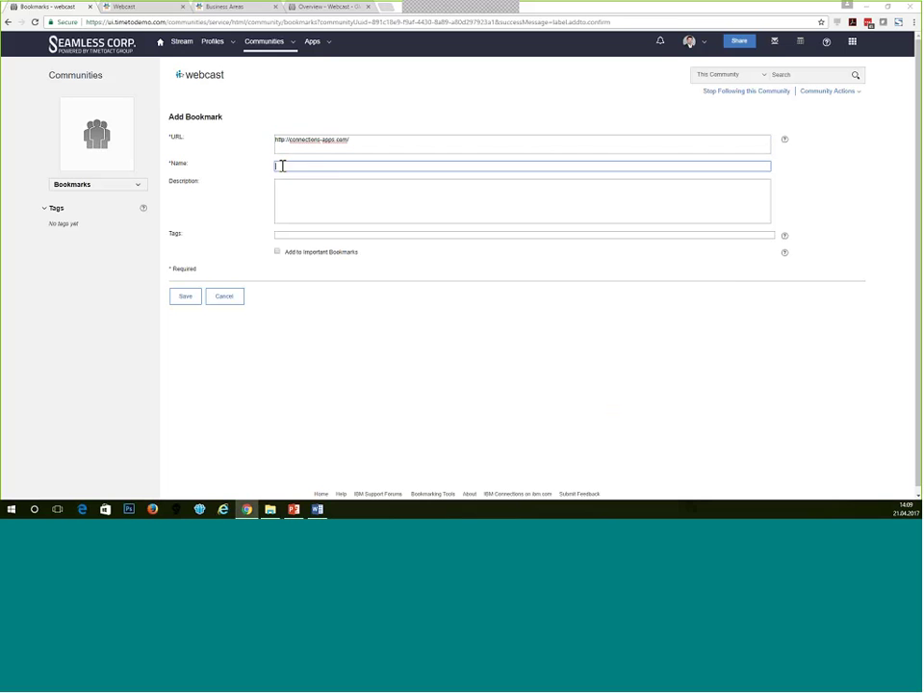
{"action": "type", "text": "Connections Apps"}
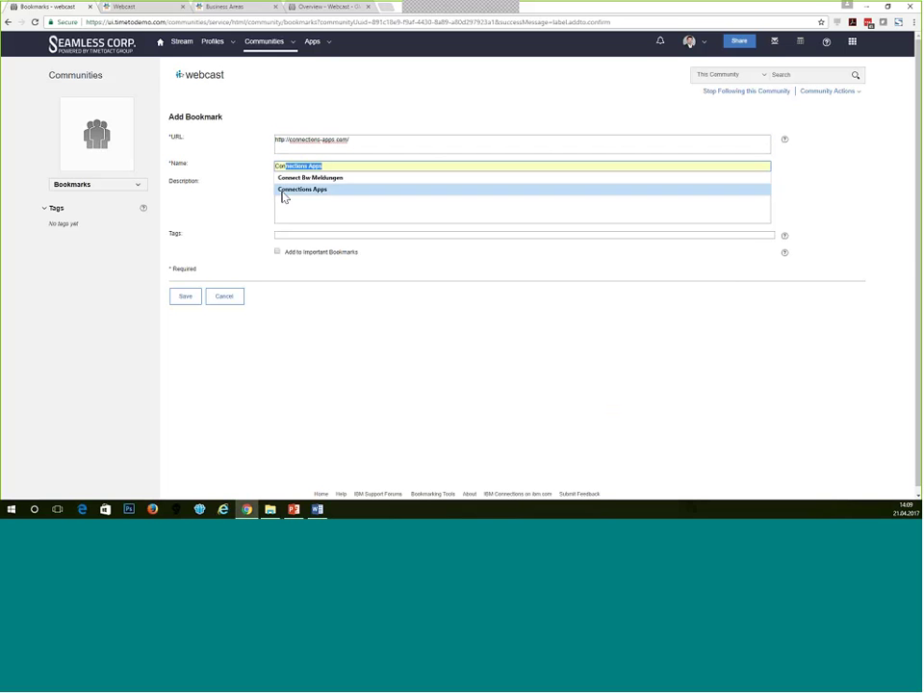
{"action": "left_click", "coordinate": [284, 195]}
{"action": "left_click", "coordinate": [177, 304]}
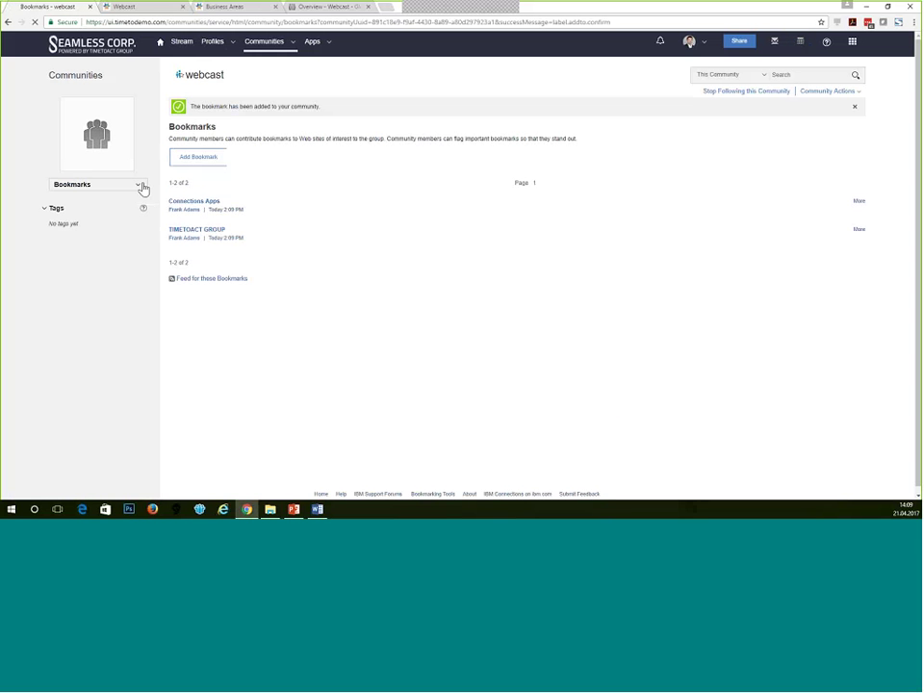
Go to the community's Files area and start uploading new files.
{"action": "left_click", "coordinate": [138, 186]}
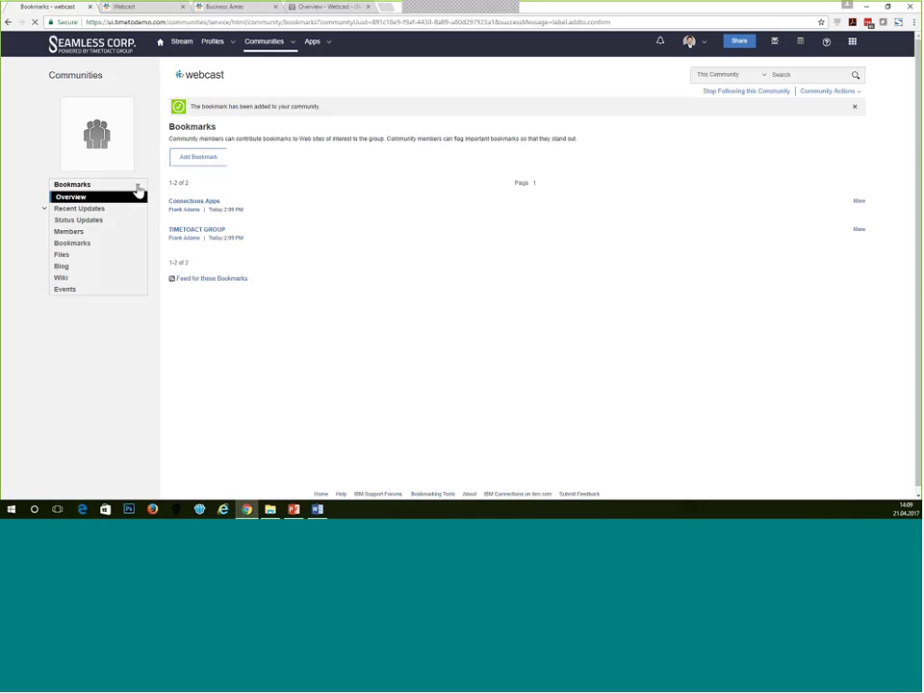
{"action": "left_click", "coordinate": [98, 255]}
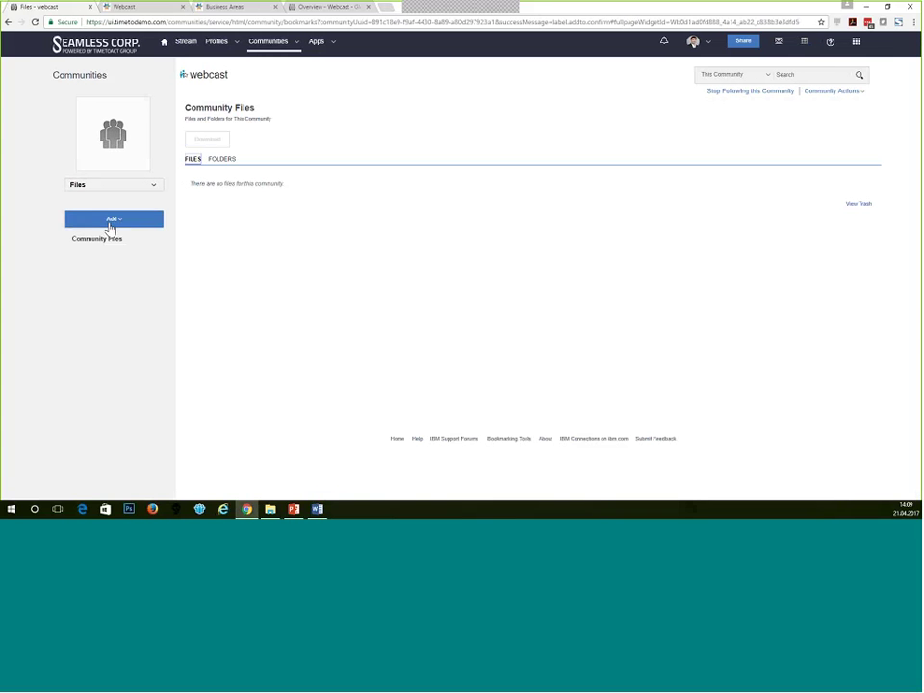
{"action": "left_click", "coordinate": [109, 223]}
{"action": "left_click", "coordinate": [112, 252]}
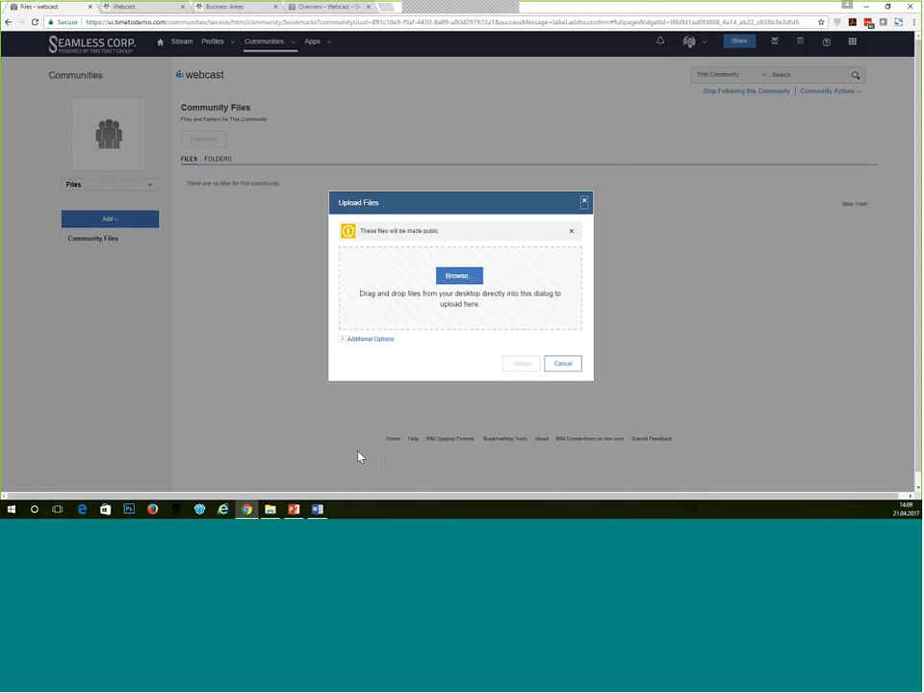
Add all Firmenlauf-2015 pictures from the Images folder inside the Webcast folder and upload them to the community.
{"action": "left_click", "coordinate": [274, 511]}
{"action": "double_click", "coordinate": [289, 245]}
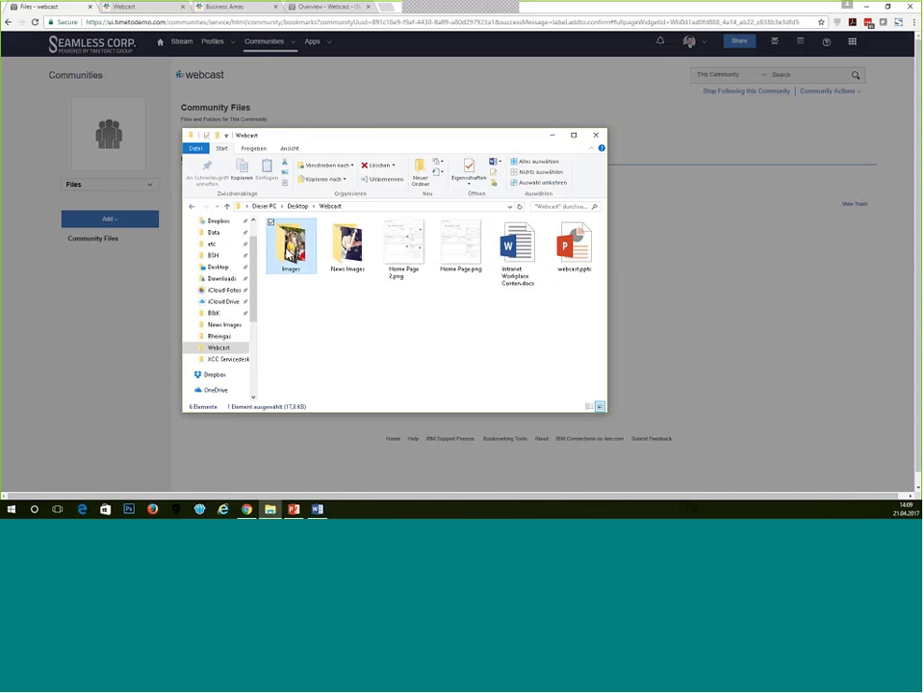
{"action": "left_click_drag", "start_coordinate": [446, 137], "coordinate": [813, 170]}
{"action": "left_click_drag", "start_coordinate": [912, 337], "coordinate": [423, 301]}
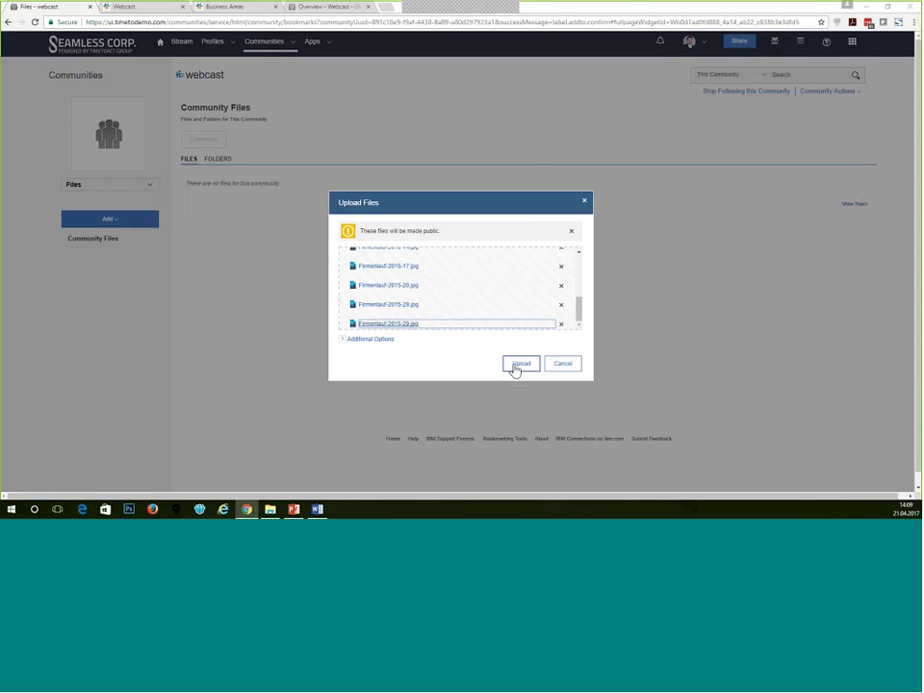
{"action": "left_click", "coordinate": [515, 368]}
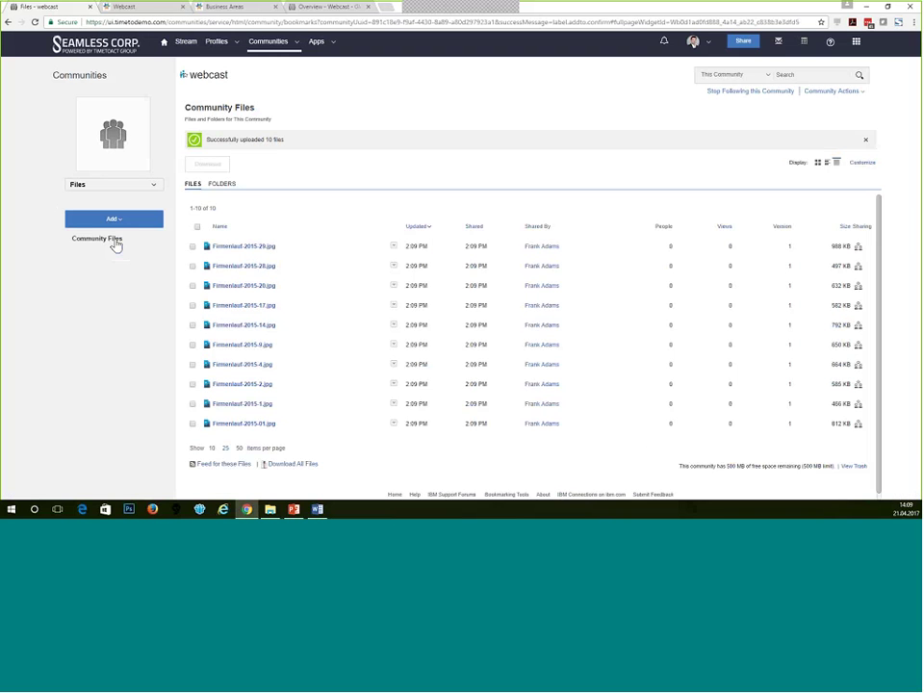
Copy the news headline from the Word document and start a new entry in the community's Blog titled Growth Over Last Fiscal Year.
{"action": "left_click", "coordinate": [155, 185]}
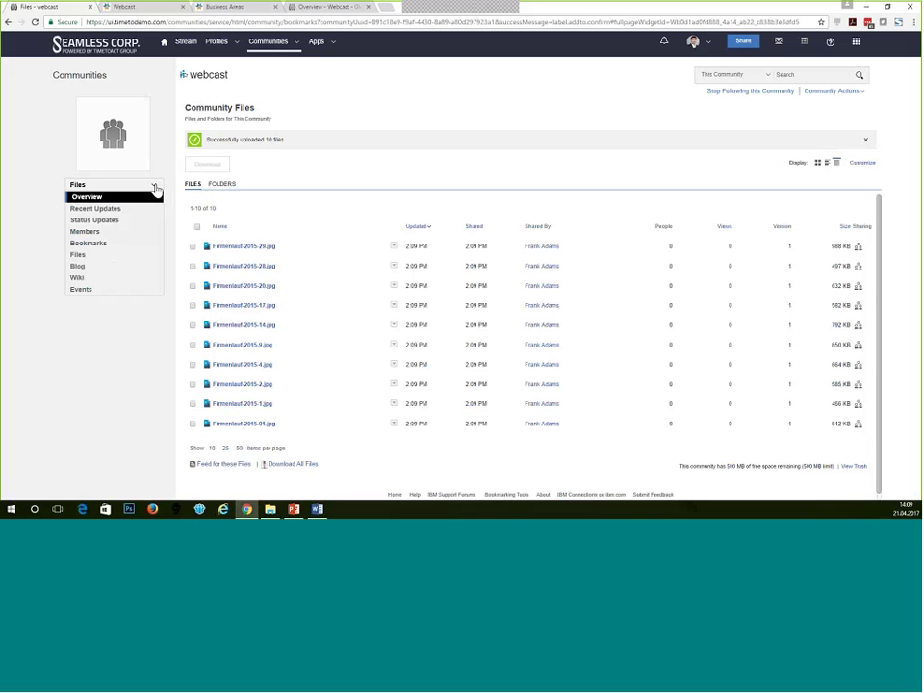
{"action": "left_click", "coordinate": [130, 268]}
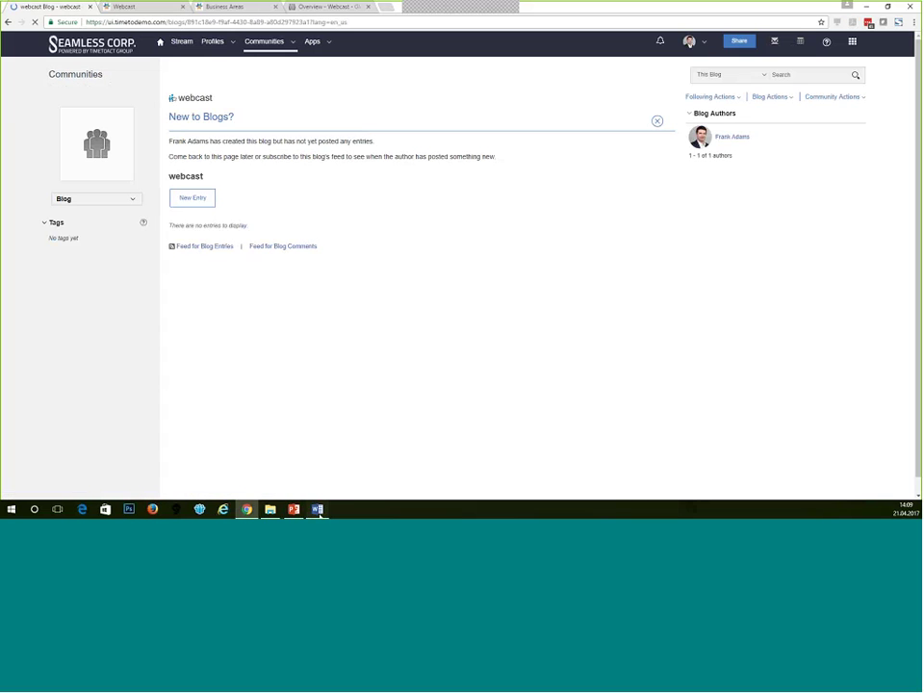
{"action": "mouse_move", "coordinate": [318, 509]}
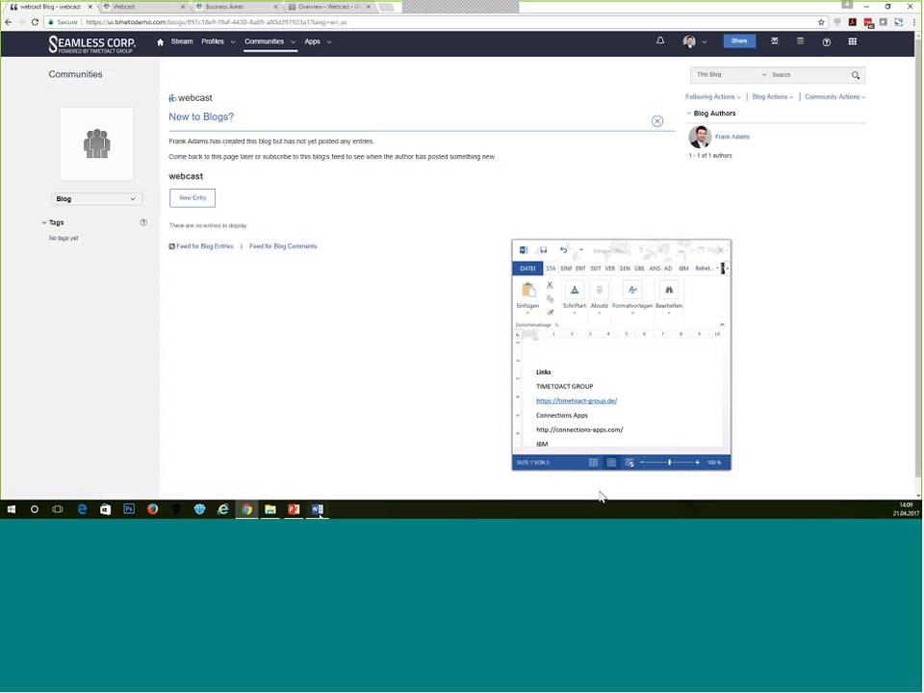
{"action": "left_click", "coordinate": [701, 250]}
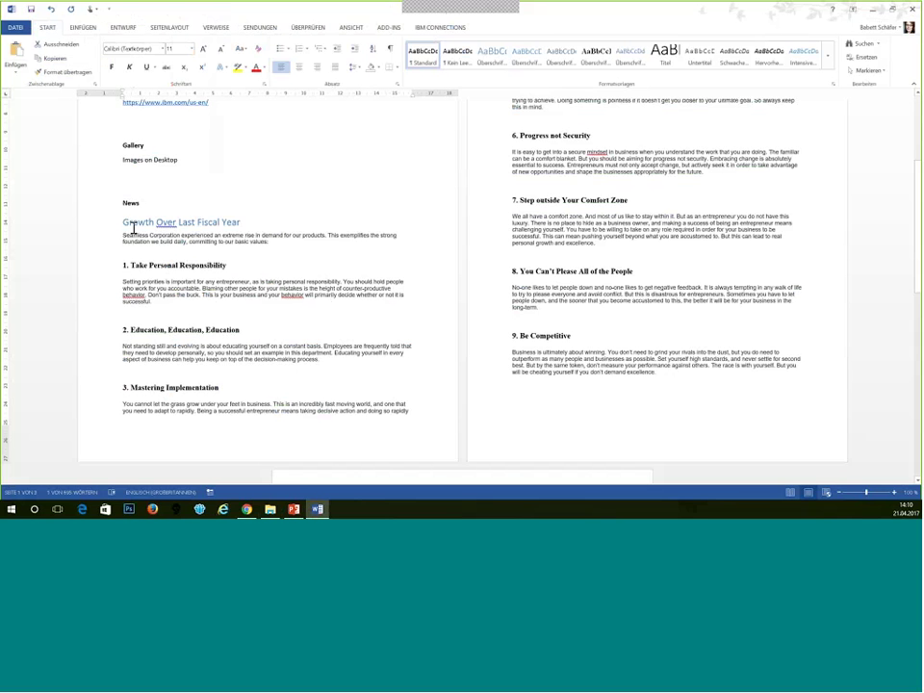
{"action": "left_click_drag", "start_coordinate": [123, 221], "coordinate": [244, 222]}
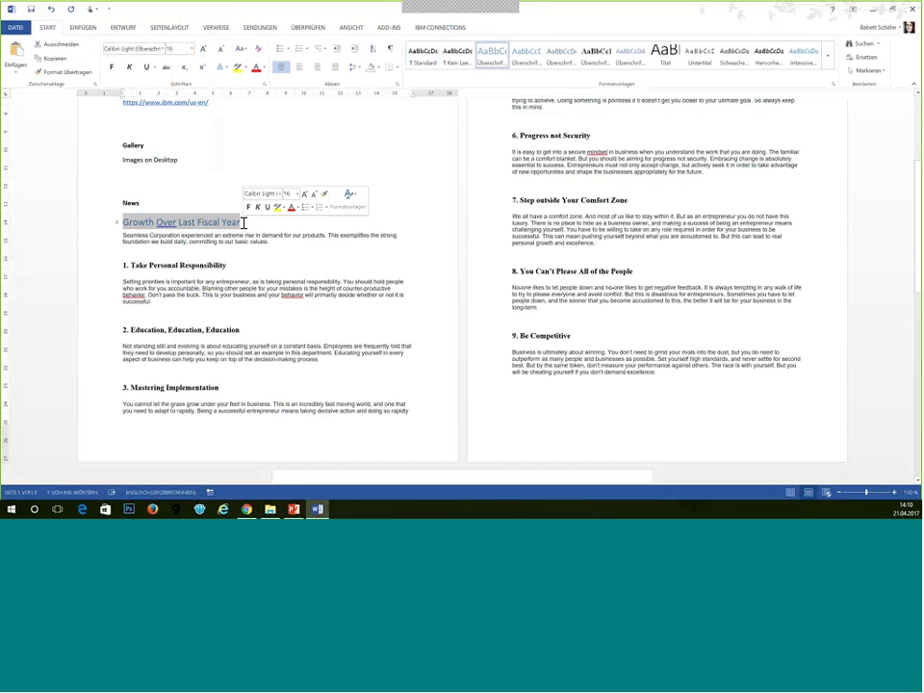
{"action": "left_click", "coordinate": [873, 11]}
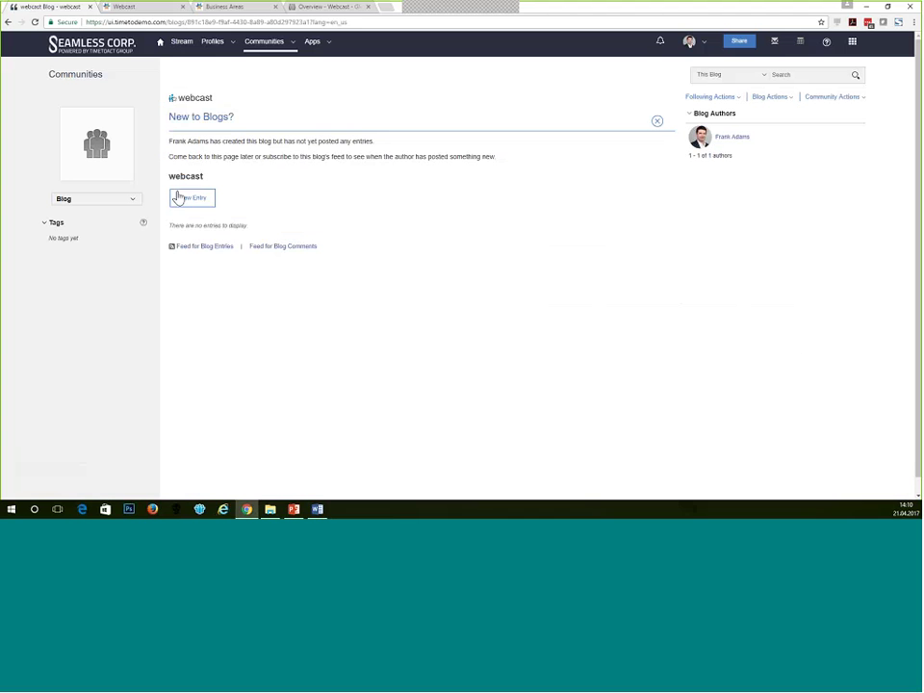
{"action": "left_click", "coordinate": [179, 207]}
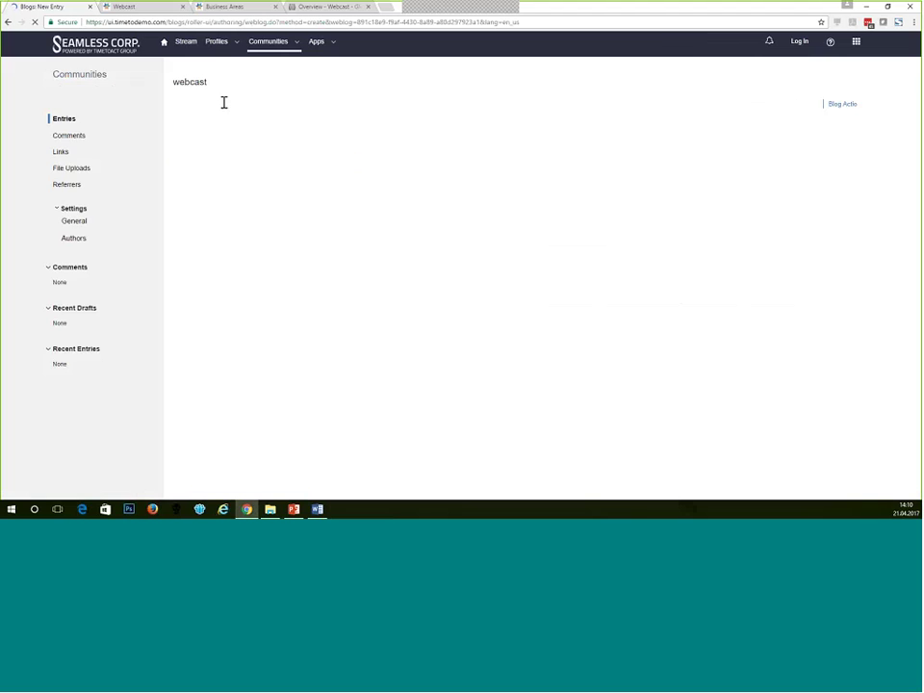
{"action": "type", "text": "Over Last Fiscal Year"}
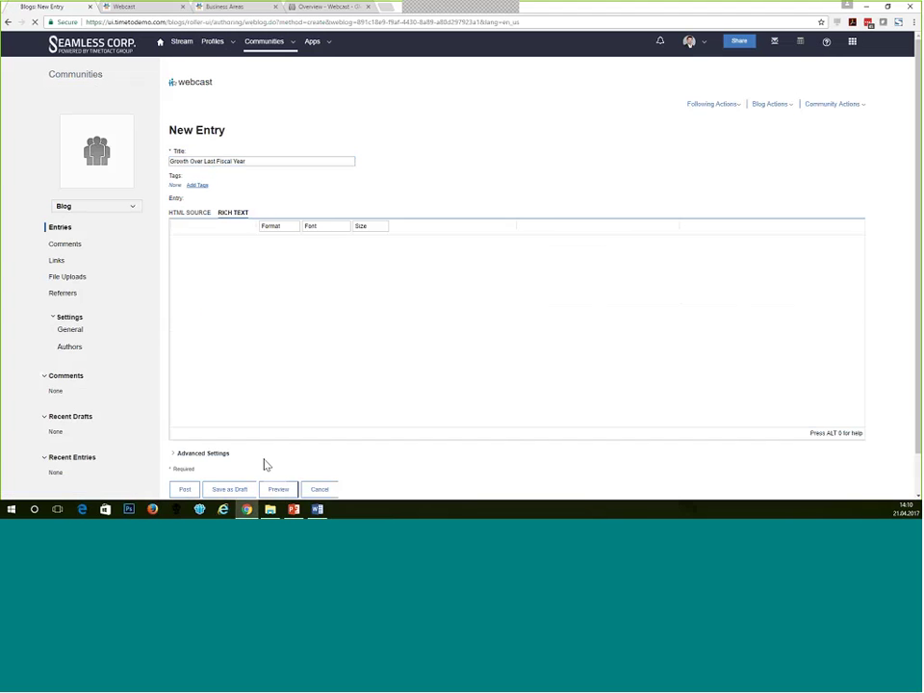
Copy the news text from the introduction through section 9, Be Competitive, from the Word document into the blog entry's body.
{"action": "left_click", "coordinate": [317, 509]}
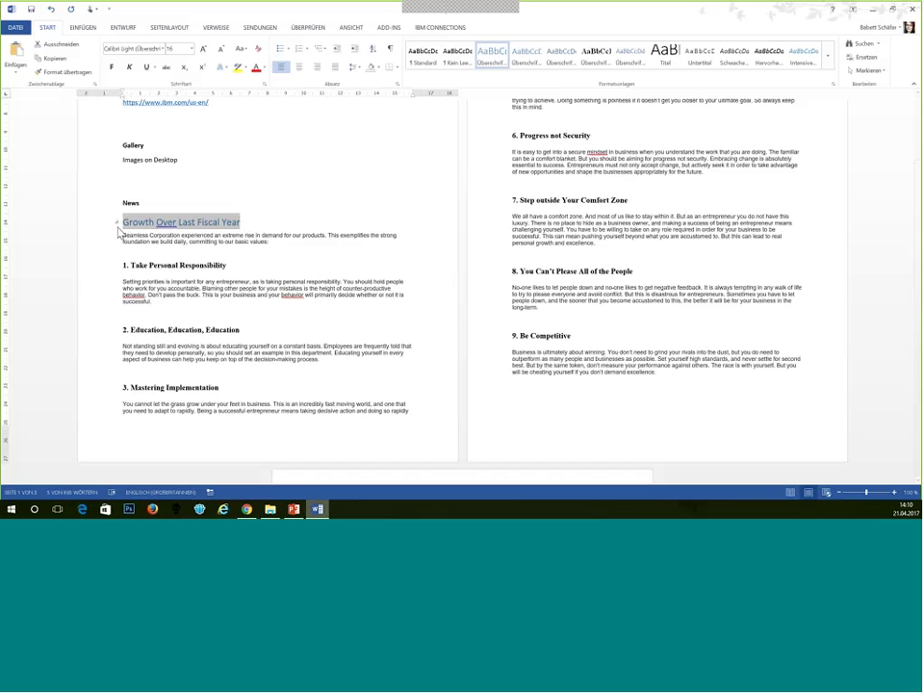
{"action": "left_click_drag", "start_coordinate": [123, 233], "coordinate": [673, 375]}
{"action": "key", "text": "ctrl+c"}
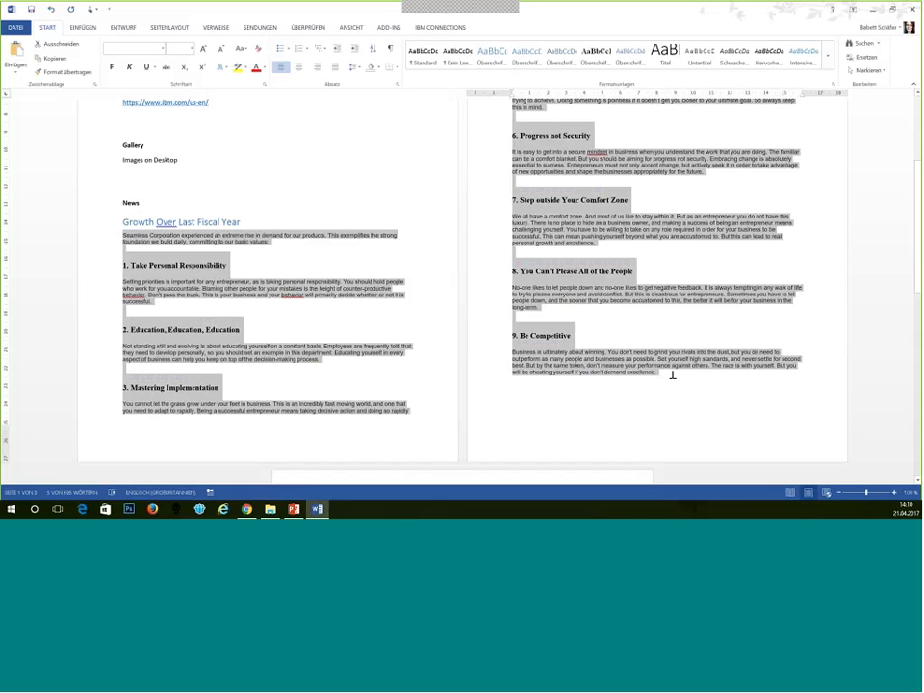
{"action": "left_click", "coordinate": [246, 509]}
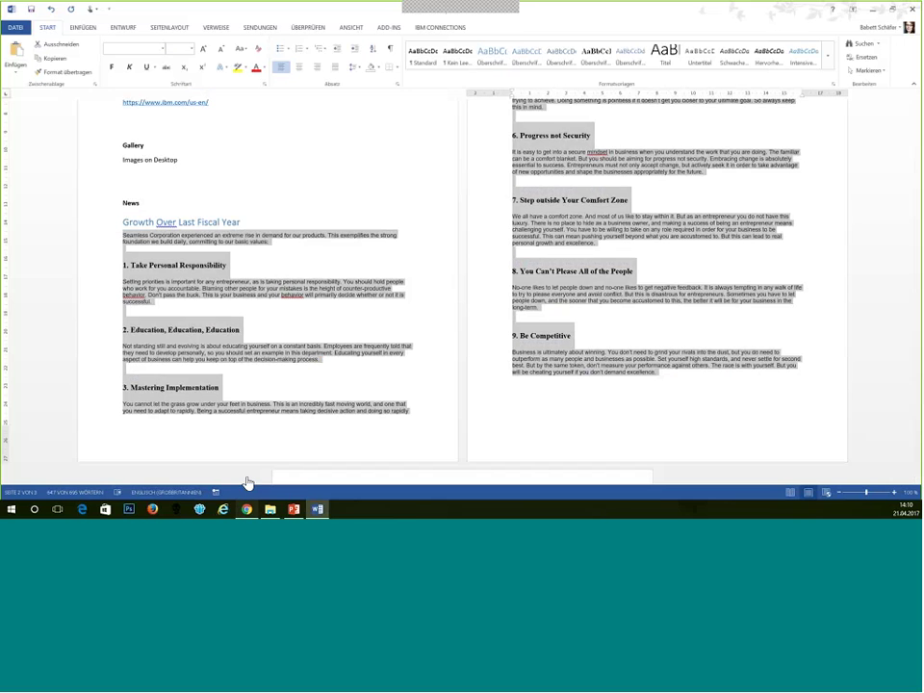
{"action": "left_click", "coordinate": [239, 315]}
{"action": "key", "text": "ctrl+v"}
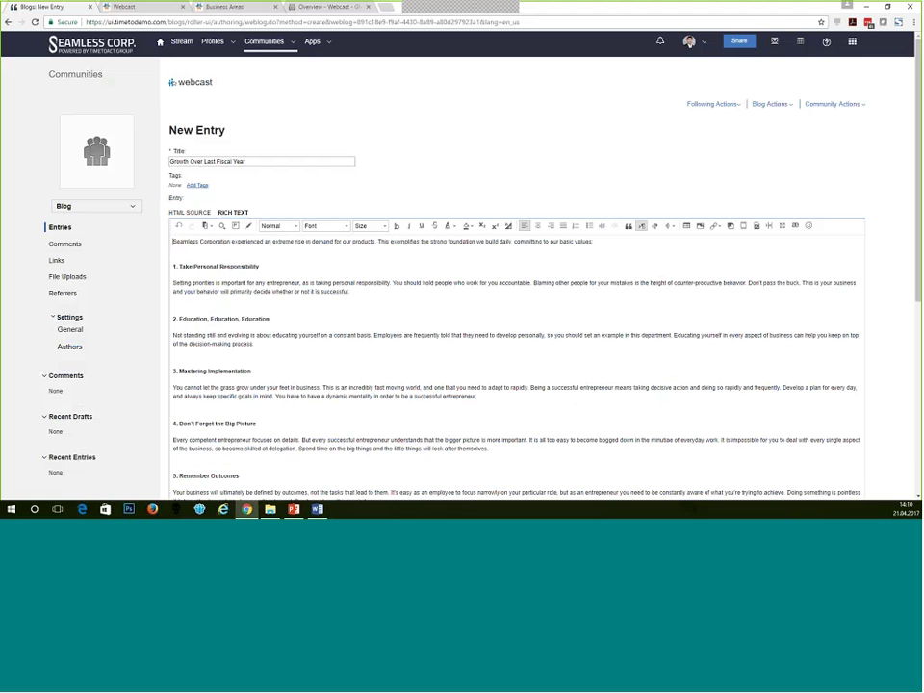
Insert ProductSuccess.png from the News Images folder at the start of the entry, using the Left 1 layout and original size.
{"action": "left_click", "coordinate": [701, 235]}
{"action": "left_click", "coordinate": [369, 213]}
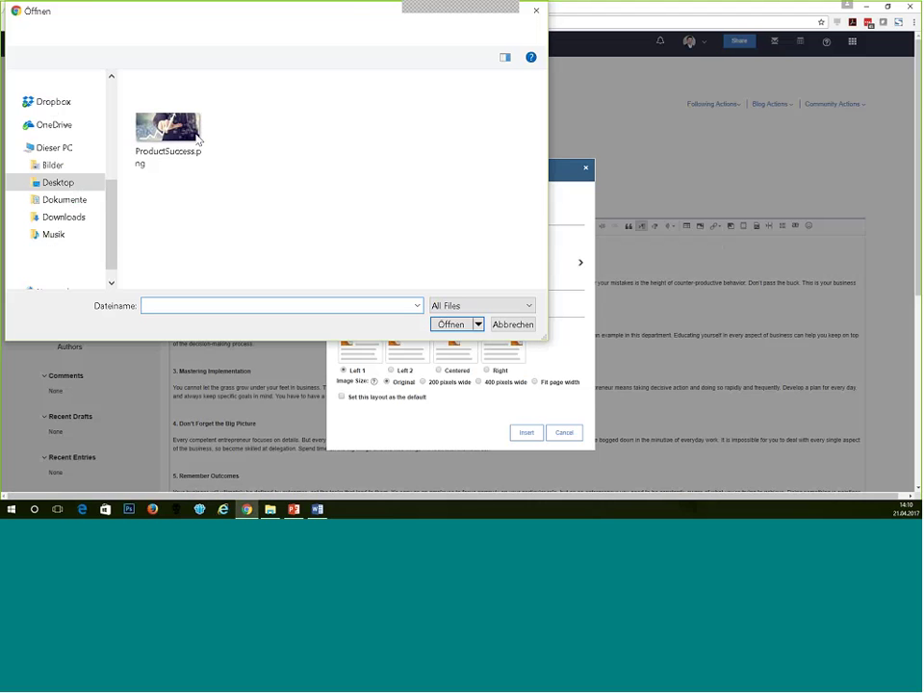
{"action": "left_click", "coordinate": [204, 141]}
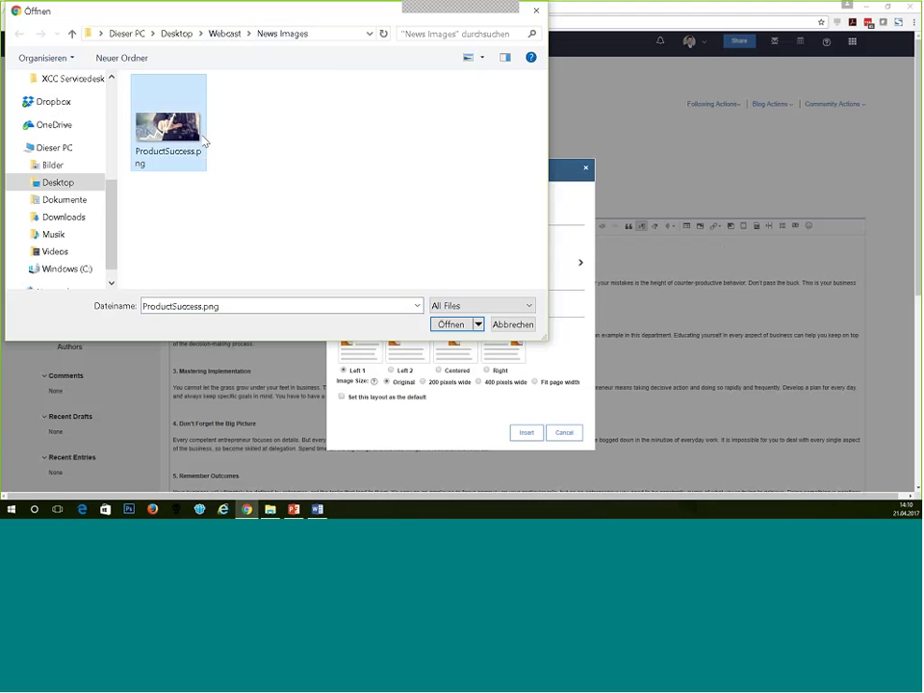
{"action": "left_click", "coordinate": [452, 324]}
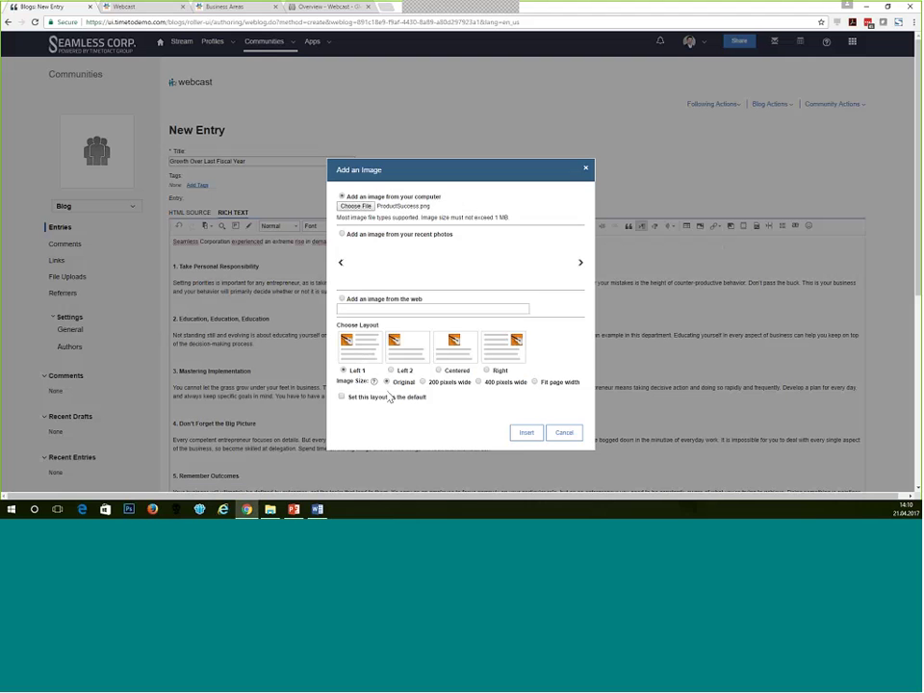
{"action": "left_click", "coordinate": [526, 435]}
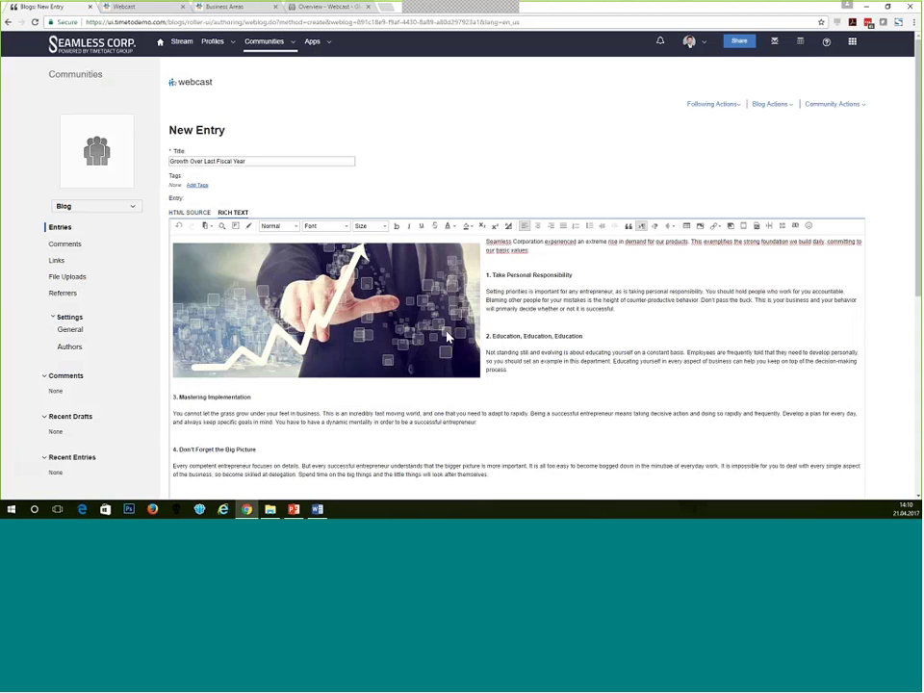
Set the inserted picture's width to 50% with the height left empty, and post the blog entry.
{"action": "left_click", "coordinate": [443, 337]}
{"action": "right_click", "coordinate": [386, 318]}
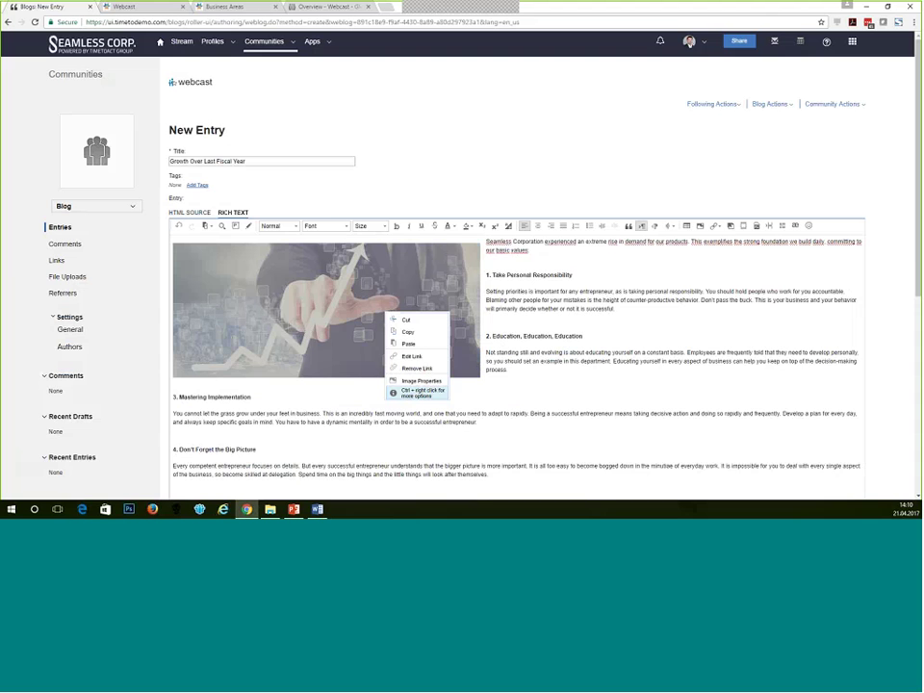
{"action": "left_click", "coordinate": [436, 381]}
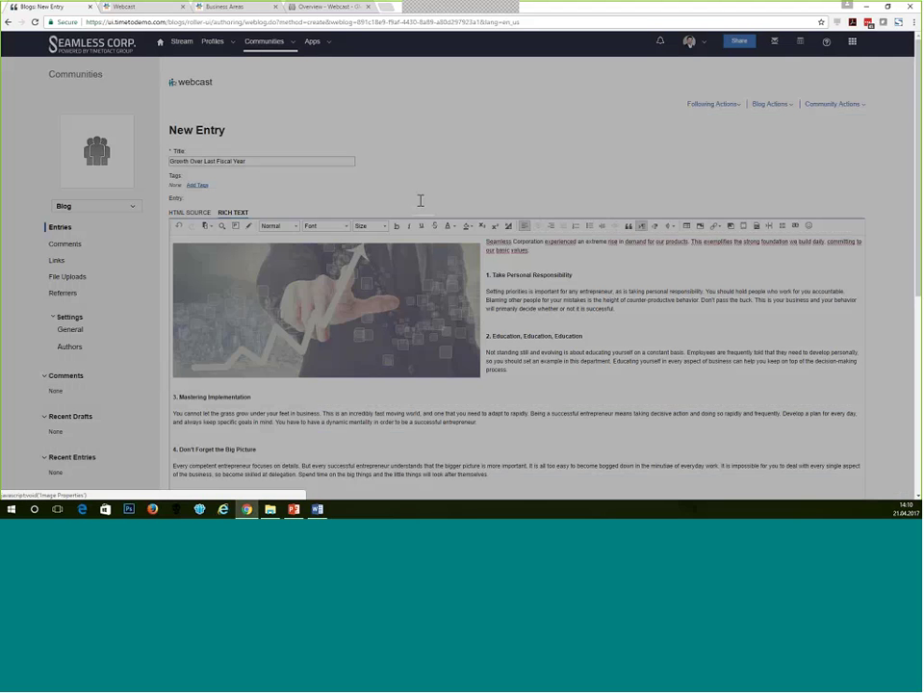
{"action": "left_click", "coordinate": [414, 227]}
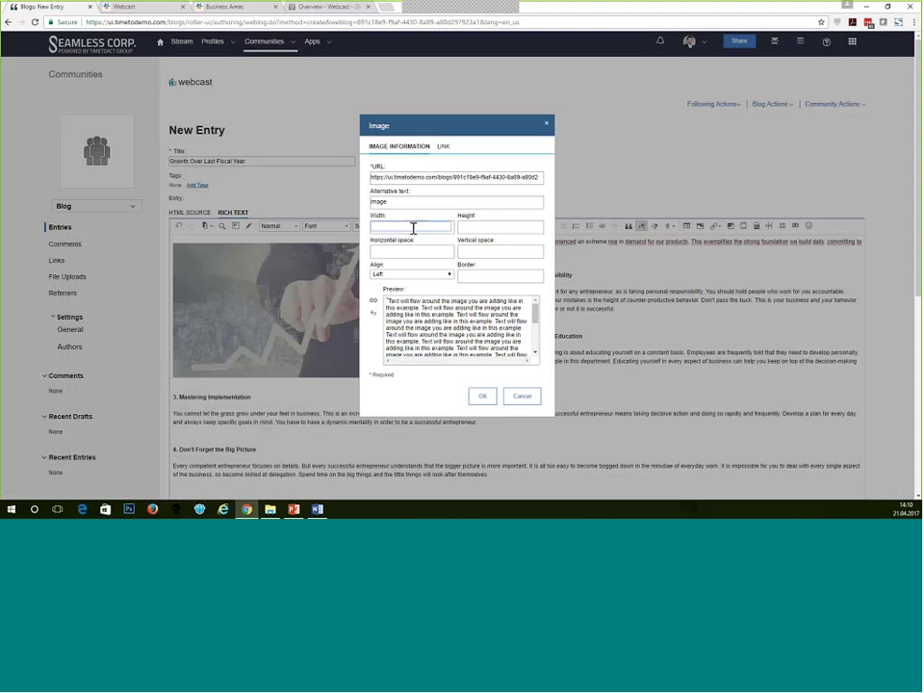
{"action": "type", "text": "50%"}
{"action": "left_click", "coordinate": [480, 227]}
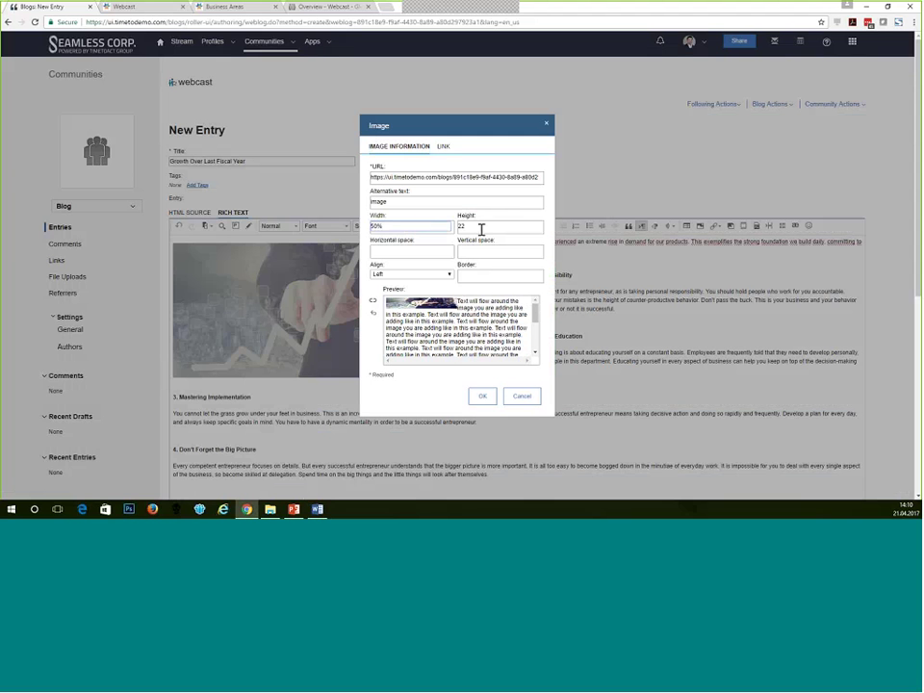
{"action": "type", "text": "2"}
{"action": "left_click_drag", "start_coordinate": [471, 226], "coordinate": [459, 227]}
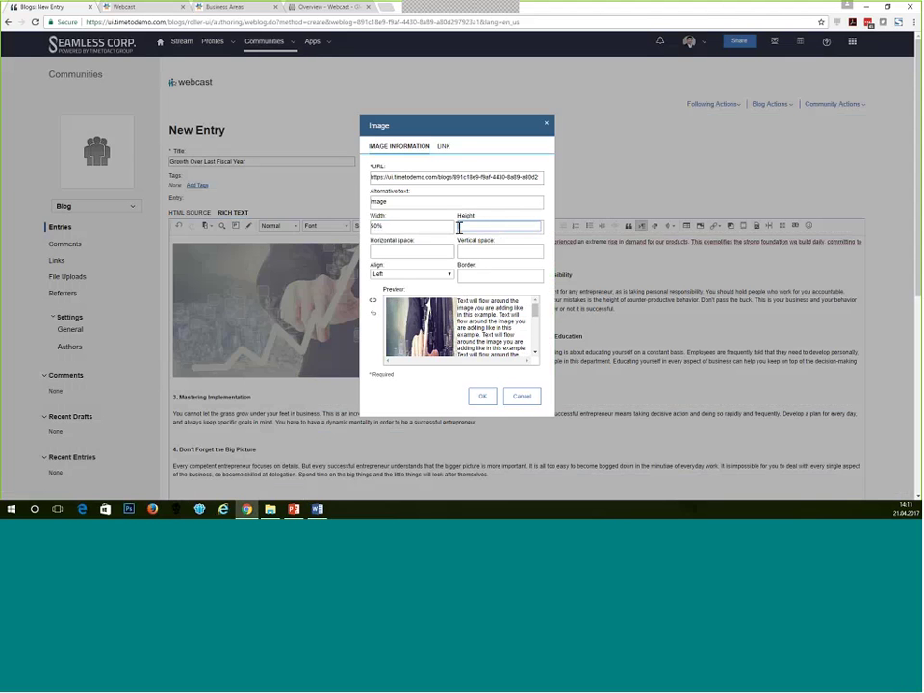
{"action": "left_click", "coordinate": [483, 396]}
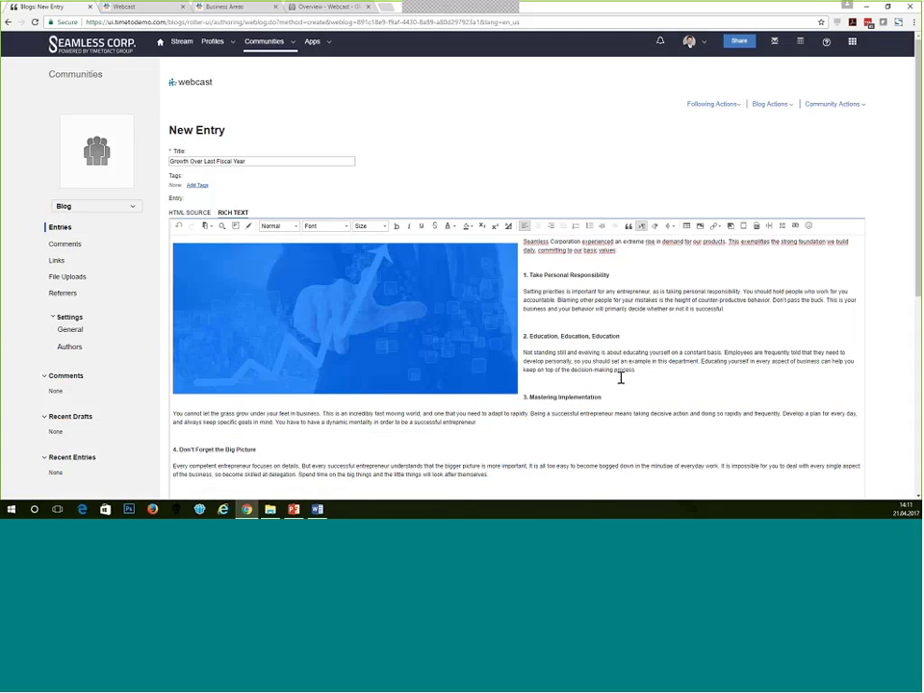
{"action": "scroll", "coordinate": [385, 404], "scroll_direction": "down", "scroll_amount": 5}
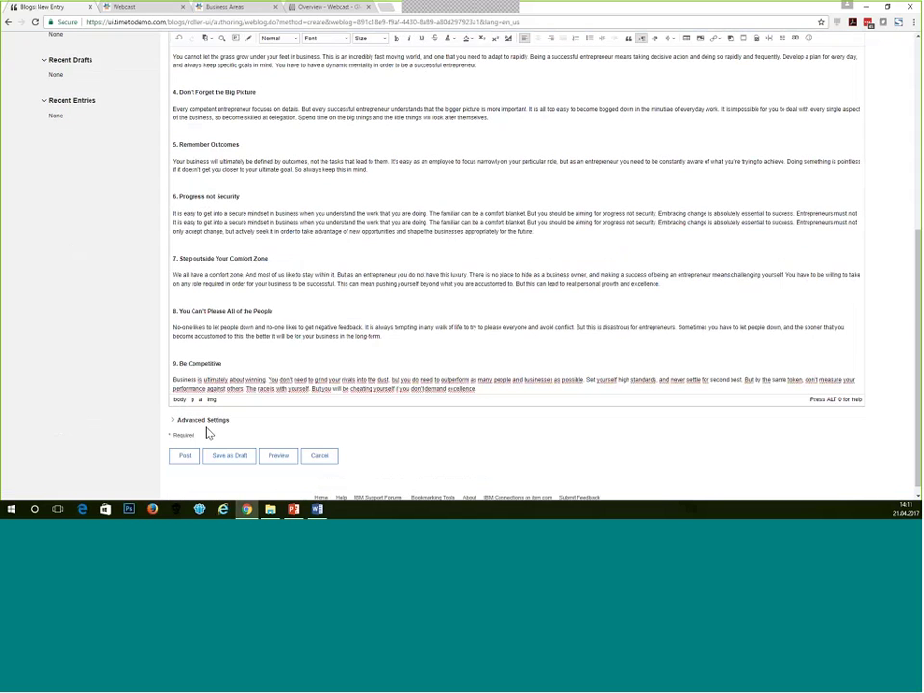
{"action": "left_click", "coordinate": [185, 448]}
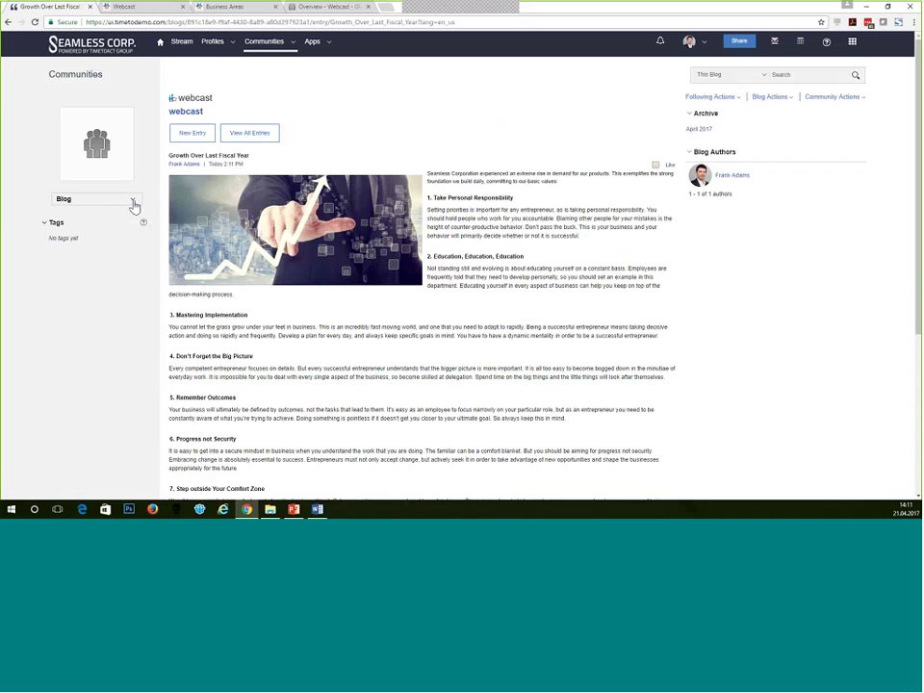
Go to the community's Wiki area.
{"action": "left_click", "coordinate": [135, 204]}
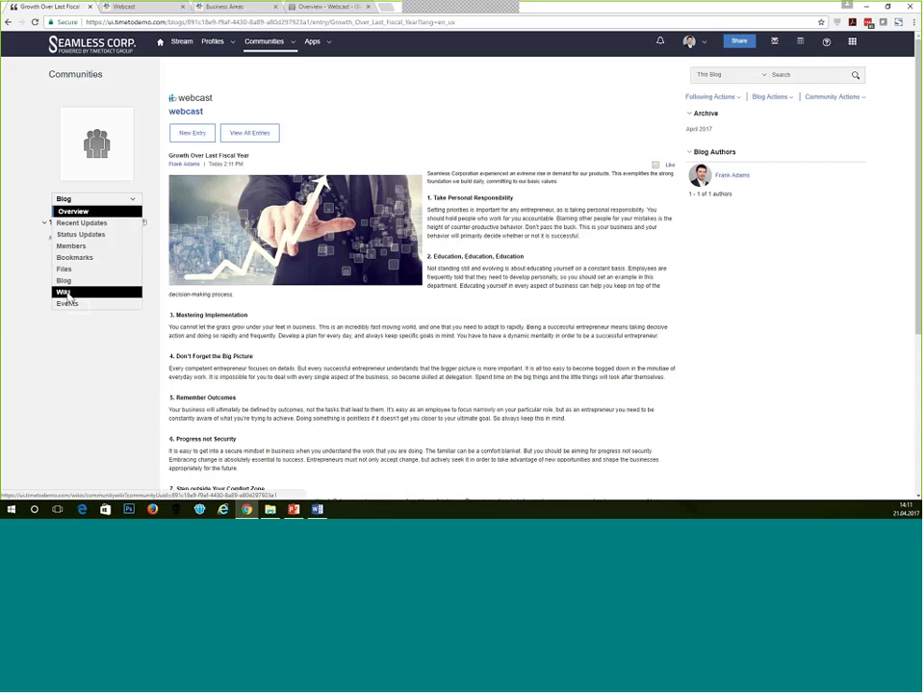
{"action": "left_click", "coordinate": [64, 292]}
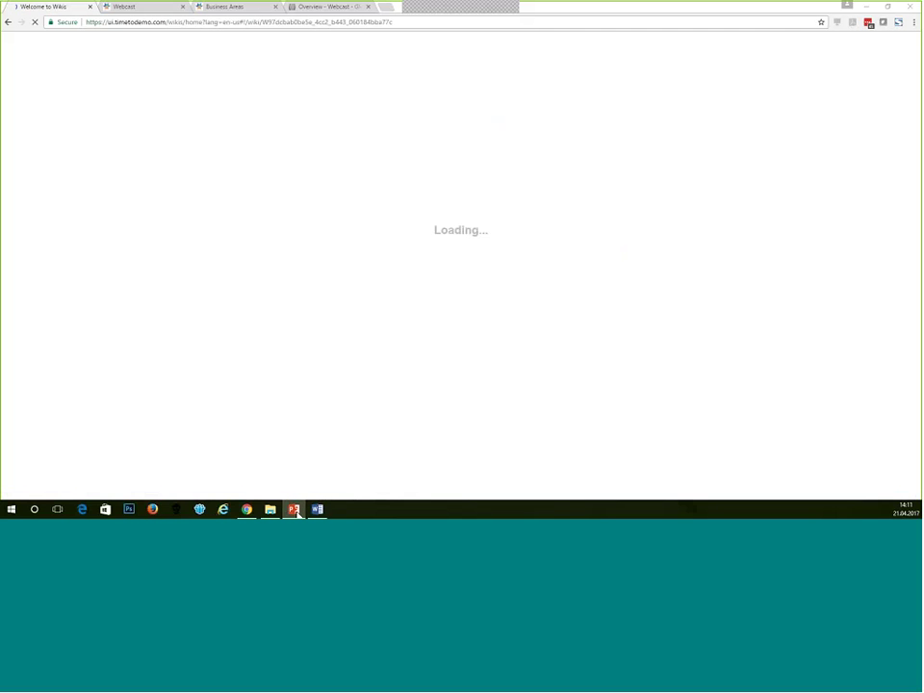
Review the Mock Up of Home Page slide of webcast.pptx in PowerPoint, enlarged to read the list of required community apps.
{"action": "left_click", "coordinate": [296, 510]}
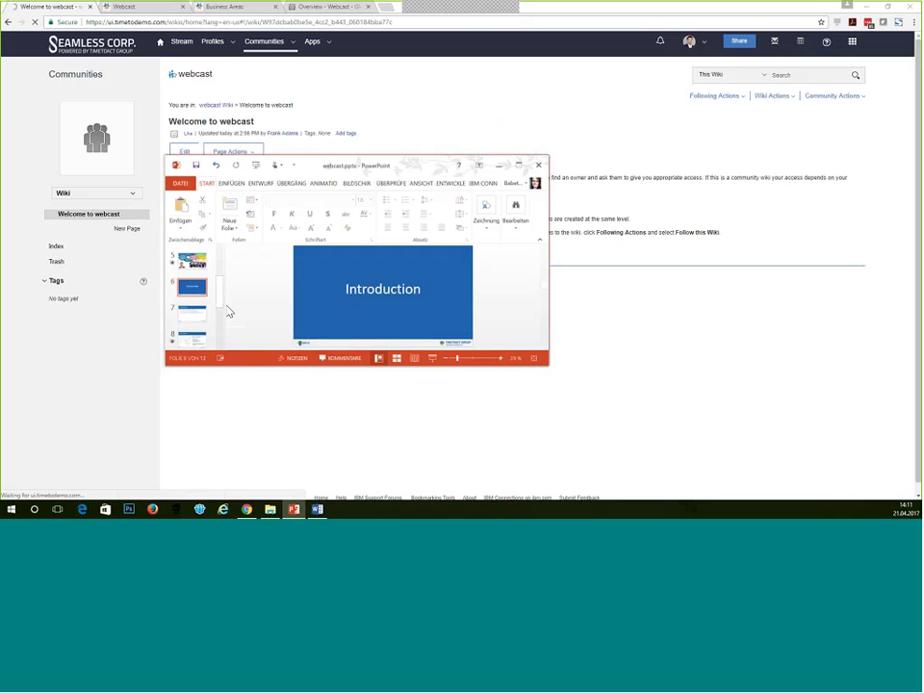
{"action": "left_click", "coordinate": [458, 359]}
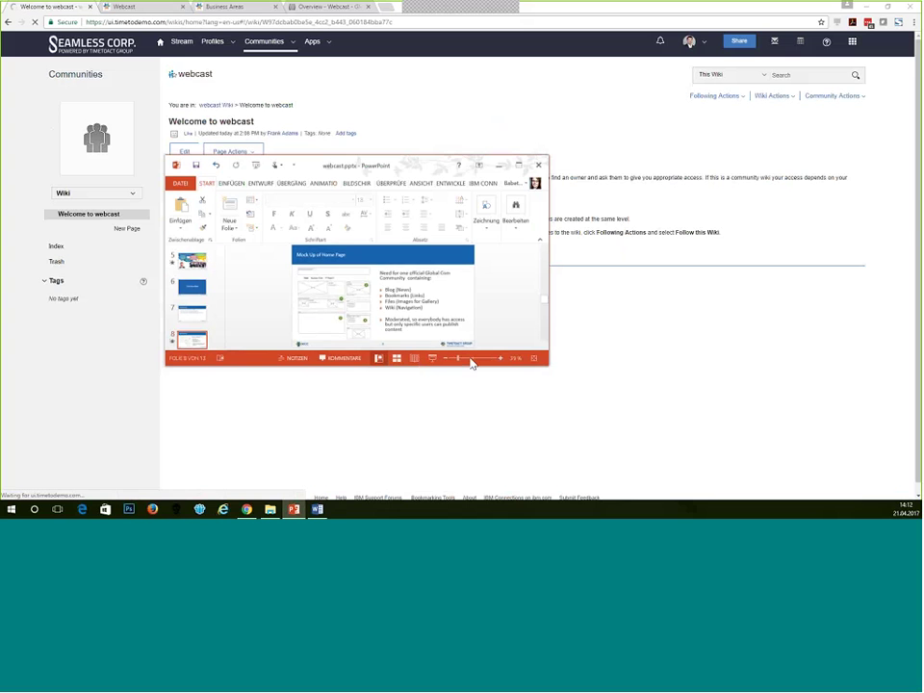
{"action": "left_click", "coordinate": [470, 358]}
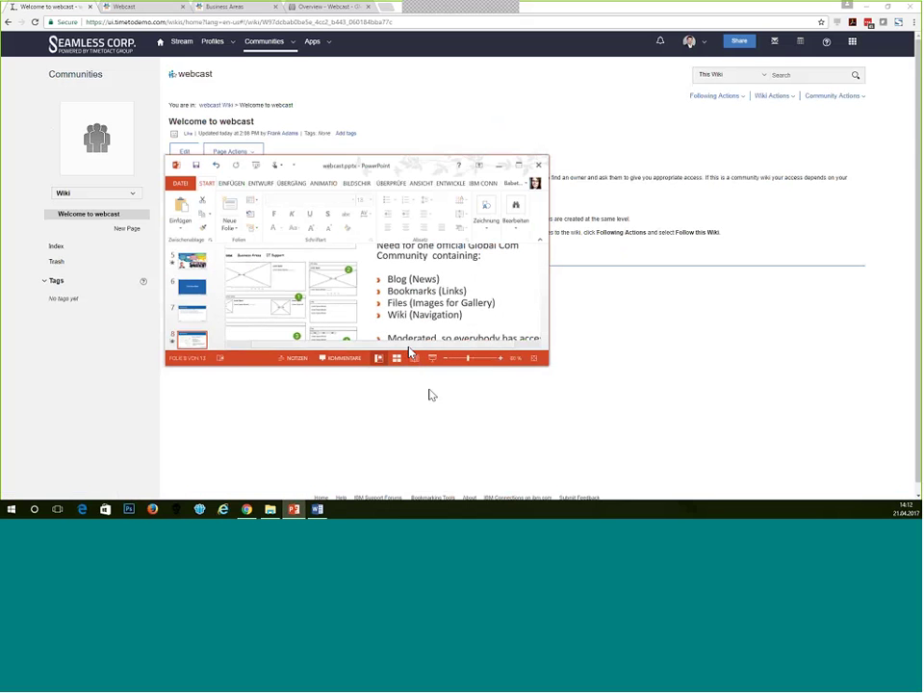
{"action": "left_click_drag", "start_coordinate": [361, 345], "coordinate": [330, 344]}
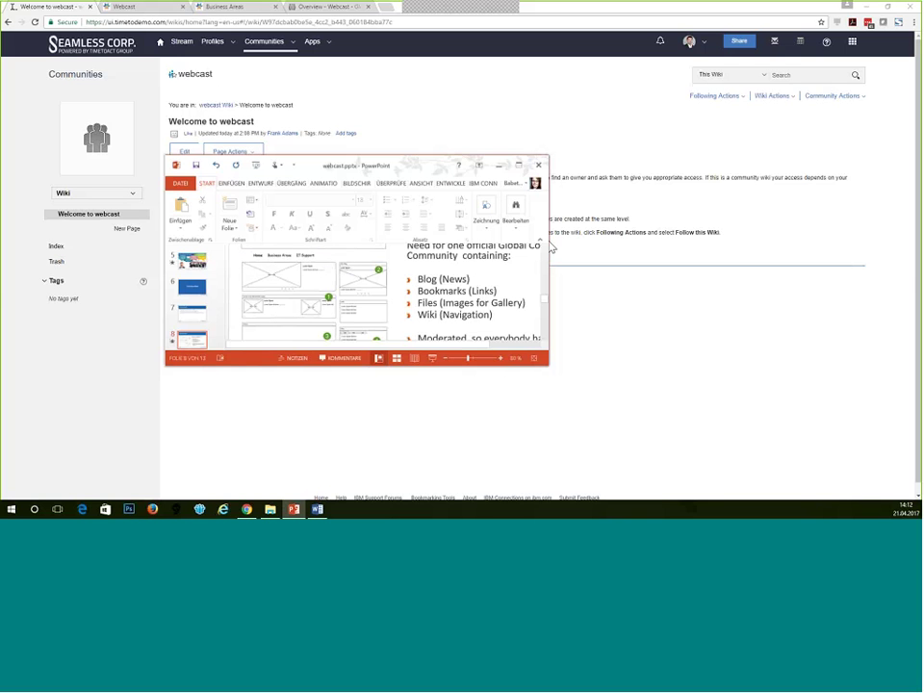
{"action": "left_click", "coordinate": [499, 164]}
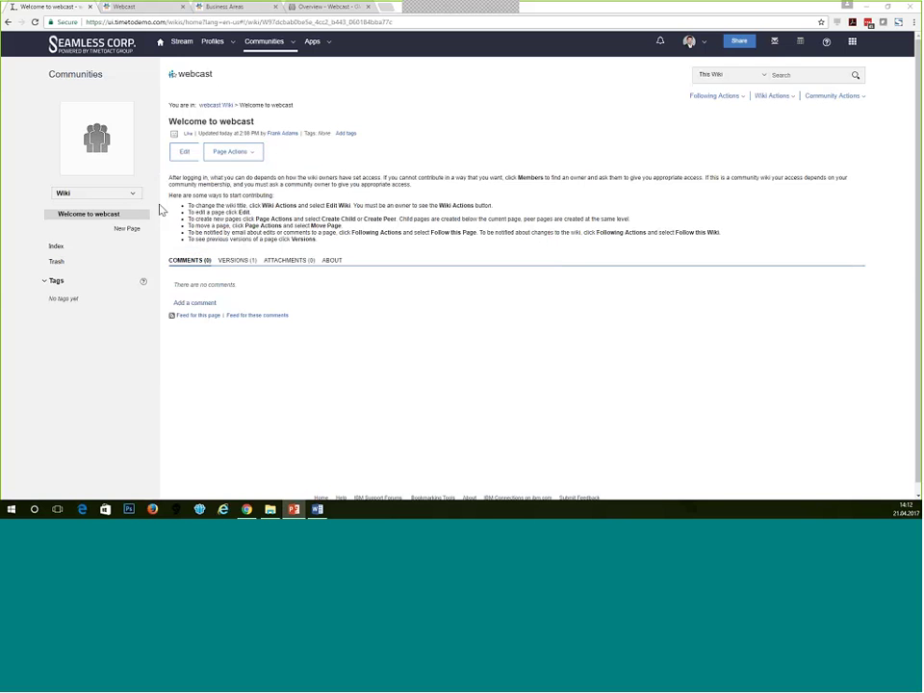
Open the wiki's welcome page for editing and change its title to Home.
{"action": "left_click", "coordinate": [186, 155]}
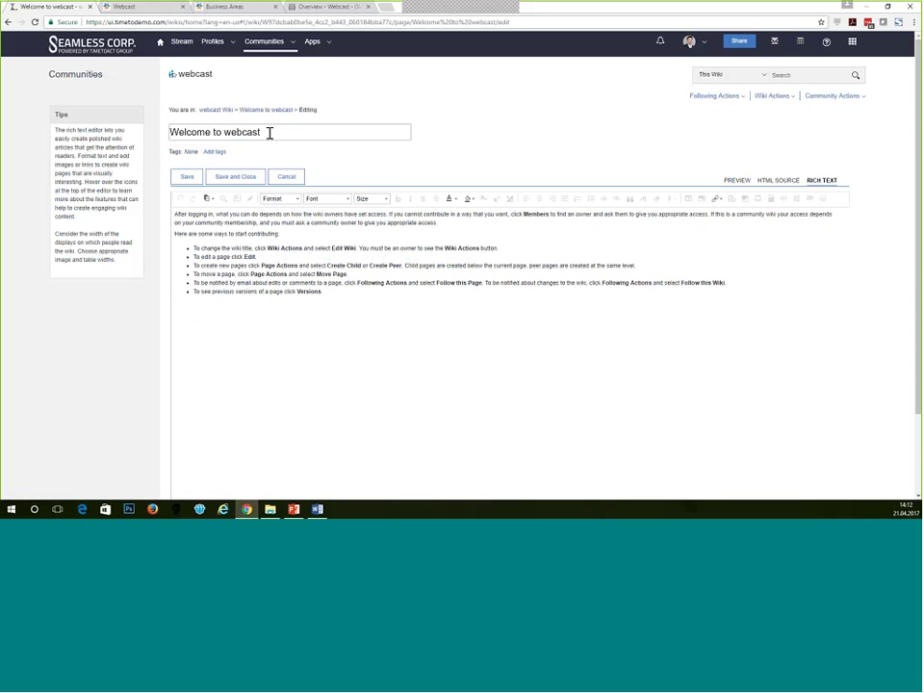
{"action": "left_click_drag", "start_coordinate": [270, 132], "coordinate": [153, 132]}
{"action": "type", "text": "Home"}
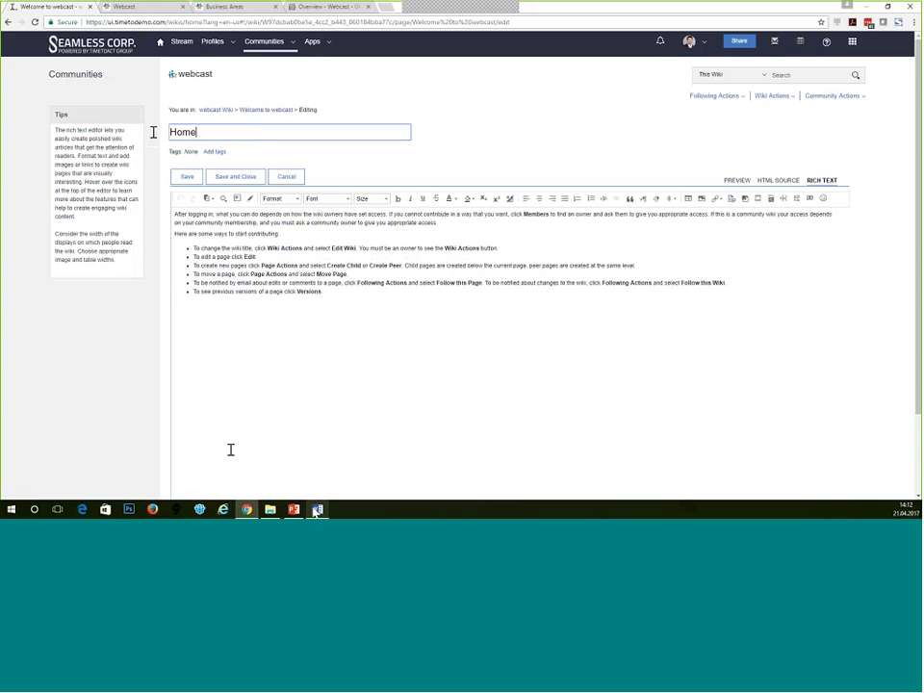
{"action": "left_click", "coordinate": [317, 510]}
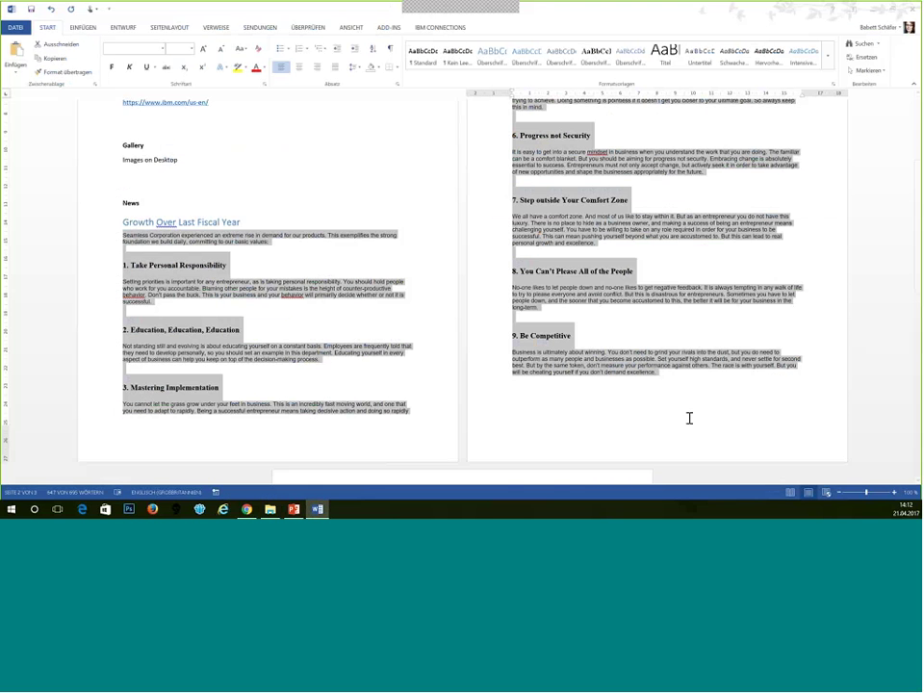
{"action": "scroll", "coordinate": [556, 304], "scroll_direction": "down", "scroll_amount": 5}
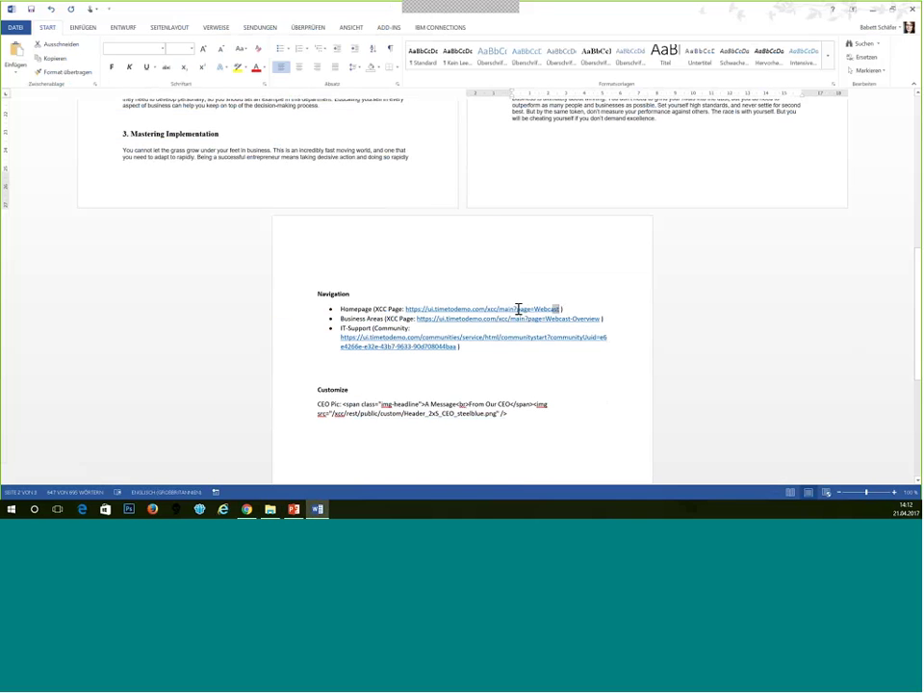
{"action": "left_click_drag", "start_coordinate": [519, 309], "coordinate": [406, 309]}
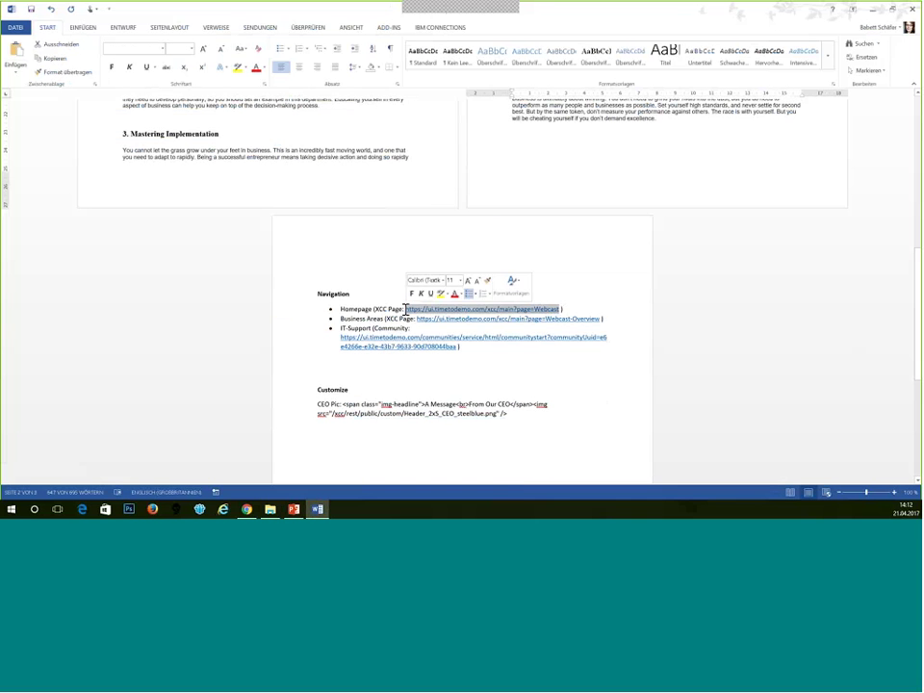
{"action": "left_click", "coordinate": [247, 510]}
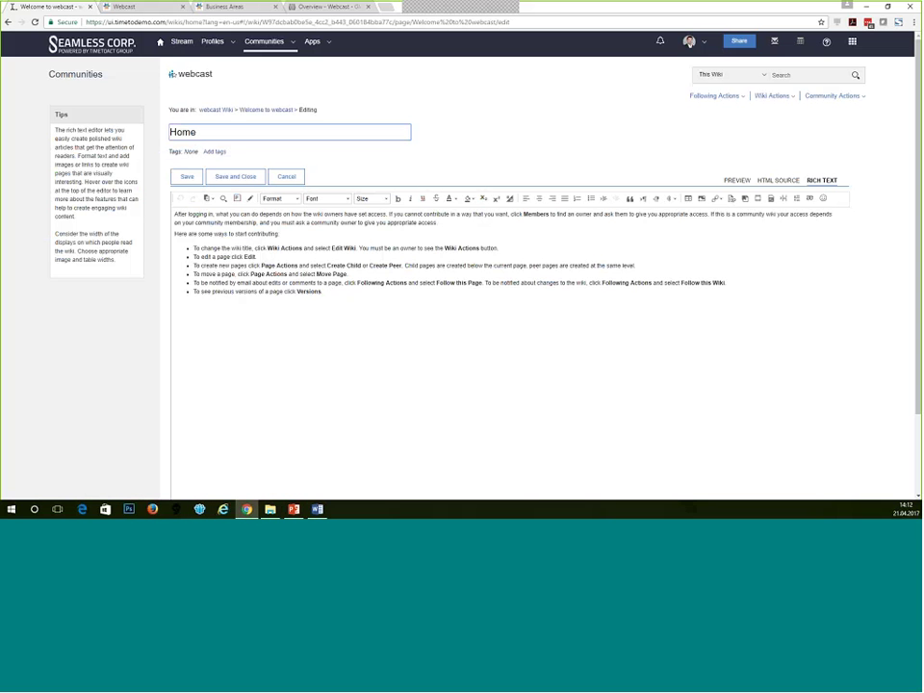
{"action": "key", "text": "ctrl+a"}
{"action": "type", "text": "https://ui.timetodemo.com/vcc/main?page=Webcast"}
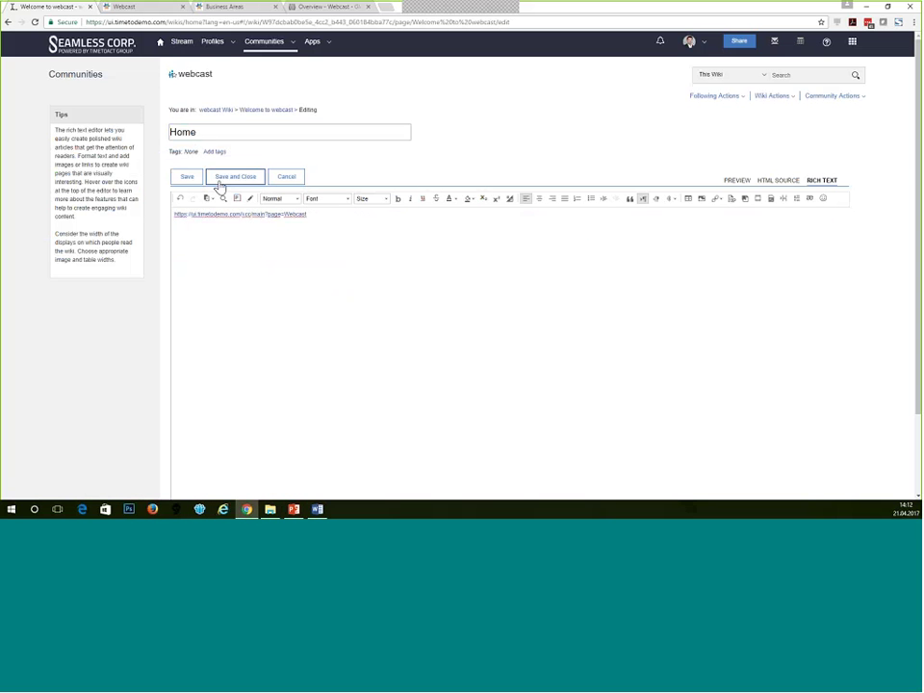
{"action": "left_click", "coordinate": [219, 179]}
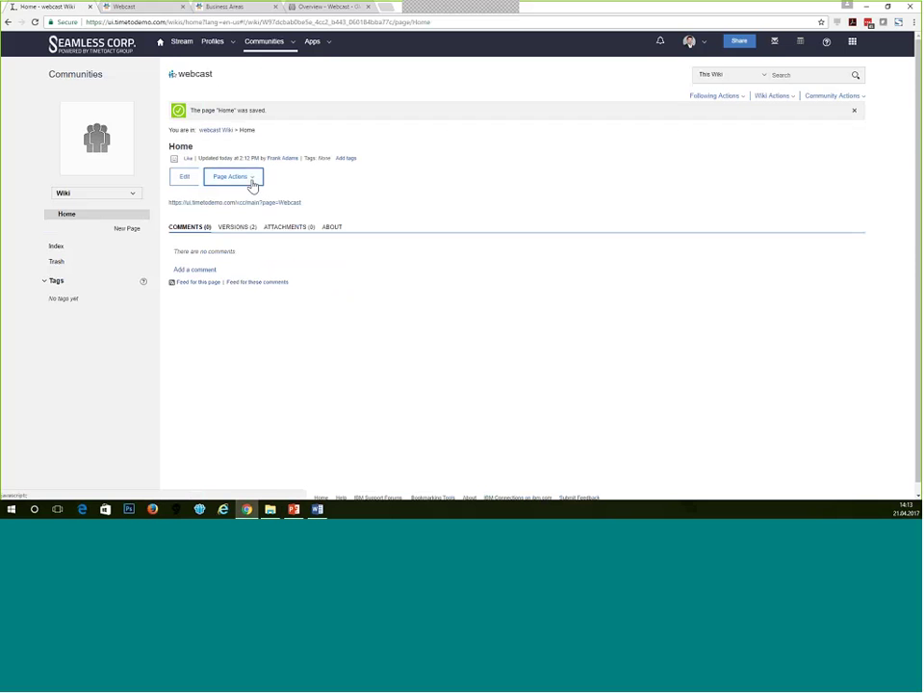
Create a peer page of the Home wiki page and title it Business Areas.
{"action": "left_click", "coordinate": [249, 182]}
{"action": "left_click", "coordinate": [248, 205]}
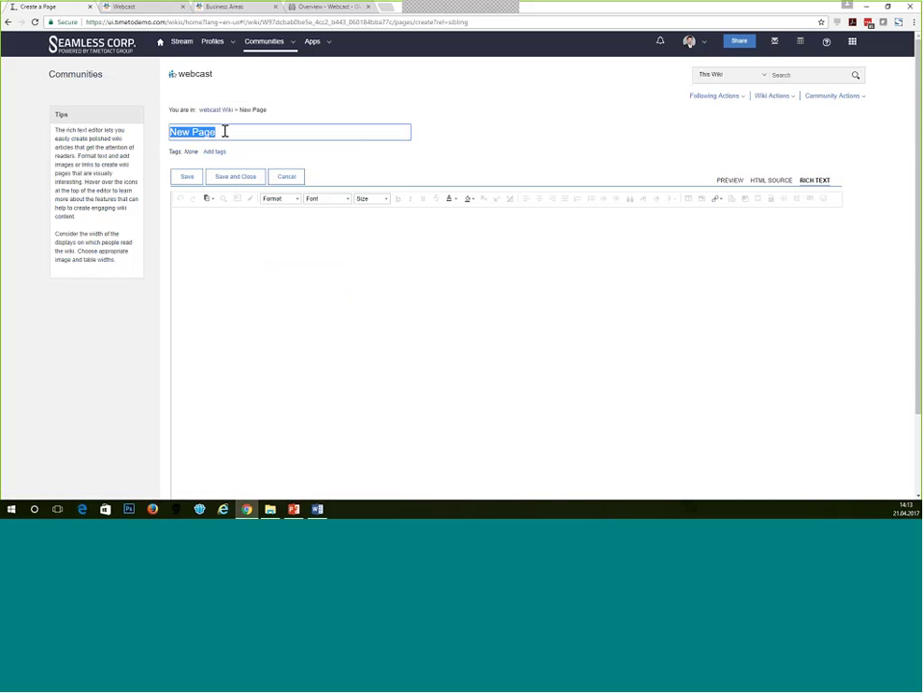
{"action": "left_click", "coordinate": [225, 136]}
{"action": "left_click_drag", "start_coordinate": [225, 135], "coordinate": [164, 131]}
{"action": "type", "text": "Bu"}
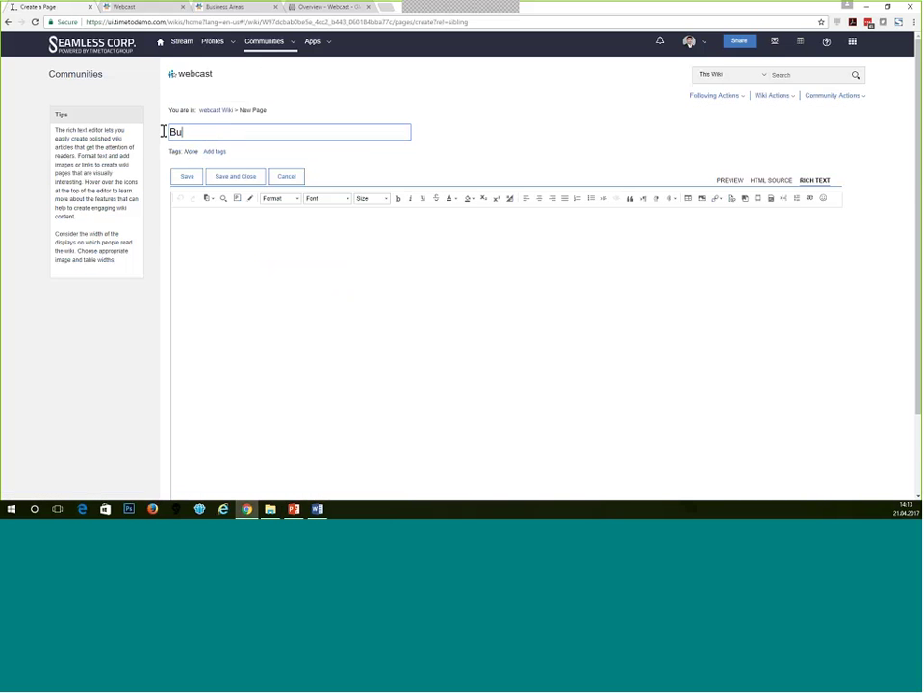
{"action": "type", "text": "sein"}
{"action": "key", "text": "BackSpace"}
{"action": "key", "text": "BackSpace"}
{"action": "key", "text": "BackSpace"}
{"action": "type", "text": "iness Areas"}
{"action": "left_click", "coordinate": [314, 510]}
{"action": "left_click", "coordinate": [601, 319]}
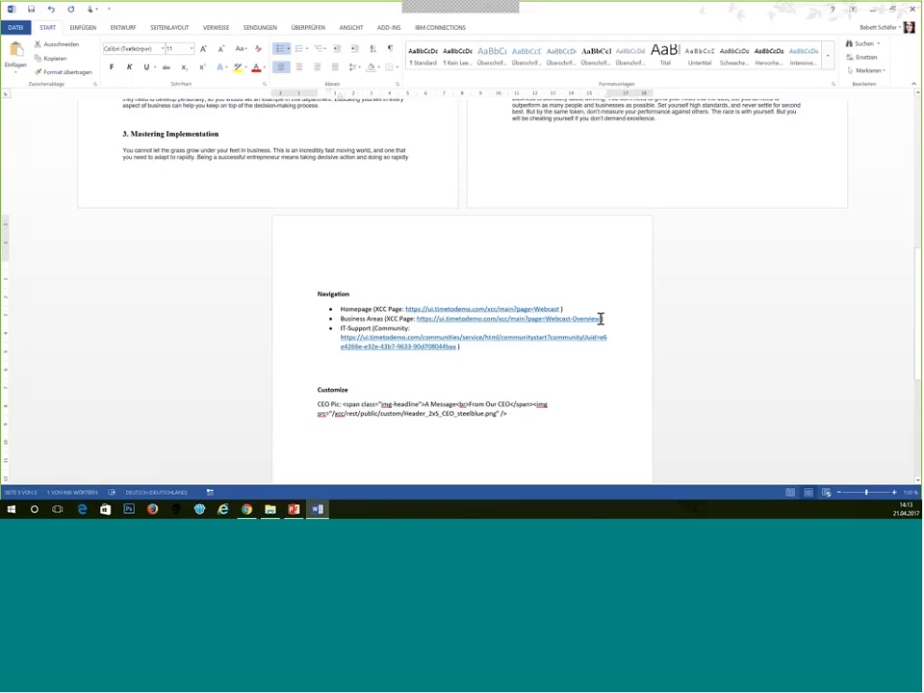
{"action": "left_click_drag", "start_coordinate": [550, 319], "coordinate": [416, 320]}
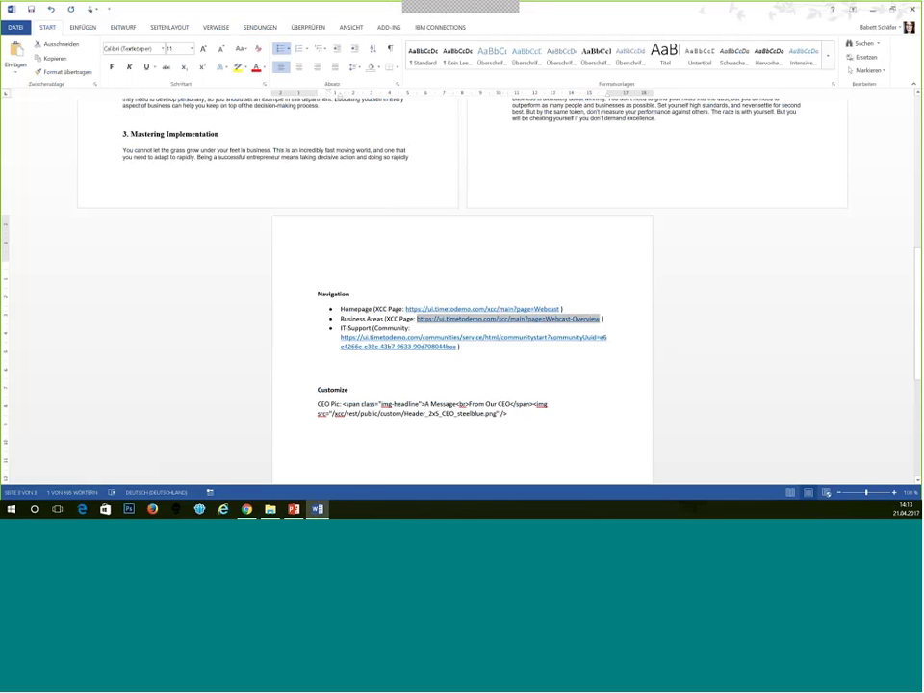
{"action": "mouse_move", "coordinate": [309, 515]}
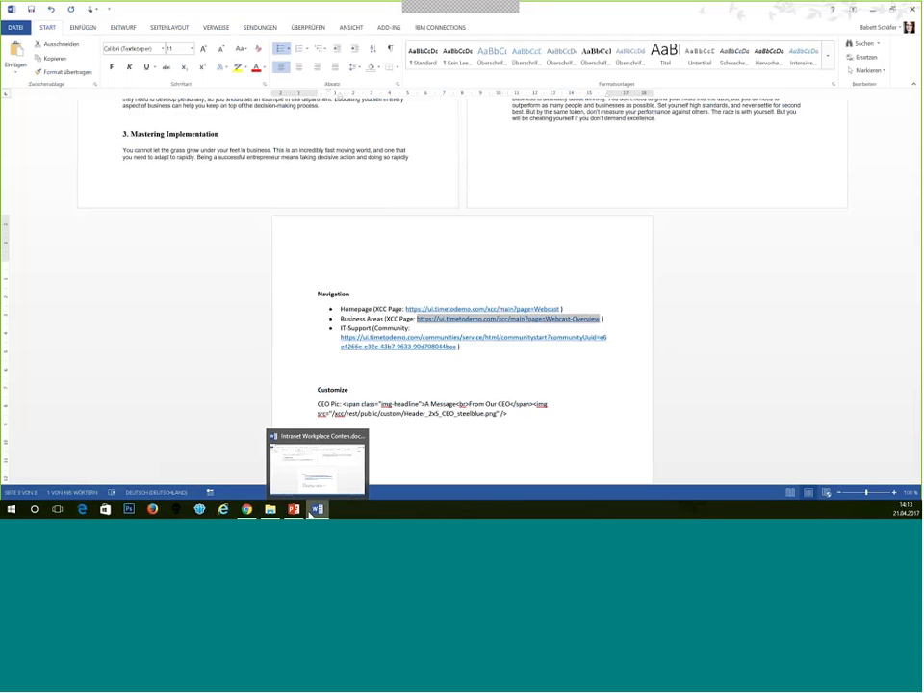
{"action": "left_click", "coordinate": [246, 512]}
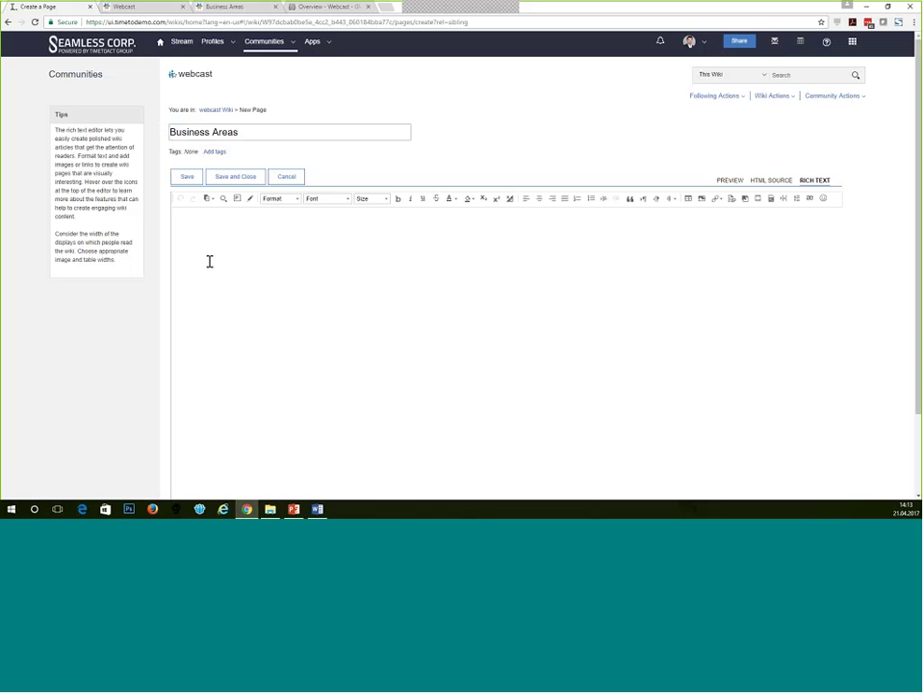
{"action": "left_click", "coordinate": [210, 216]}
{"action": "type", "text": "https://ui.timetodemo.com/vcc/main?page=Webcast-Overview"}
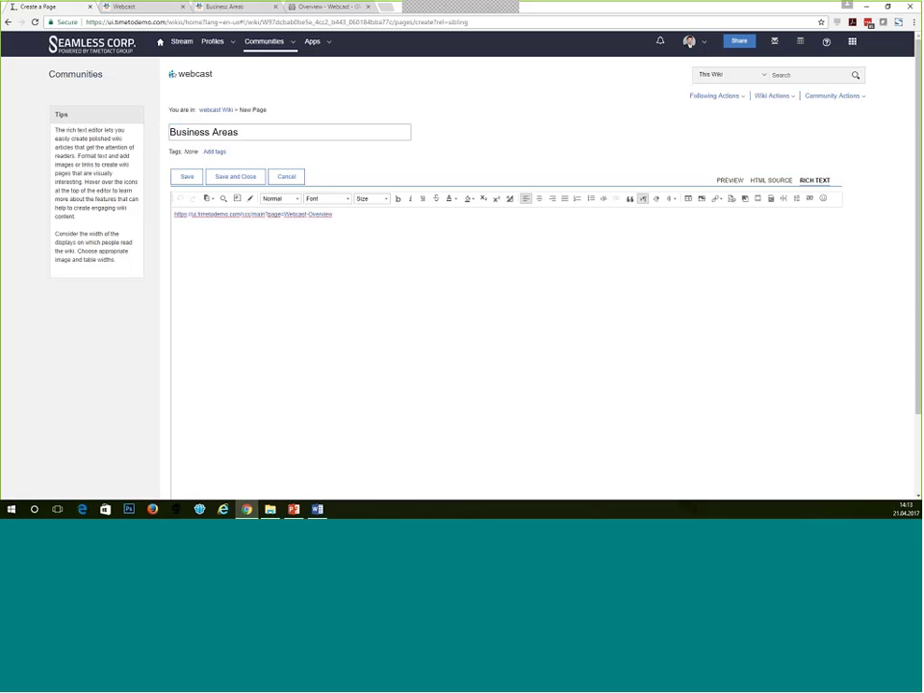
Copy the IT-Support community link from the Word document, and save and close the Business Areas wiki page in the browser.
{"action": "left_click", "coordinate": [317, 509]}
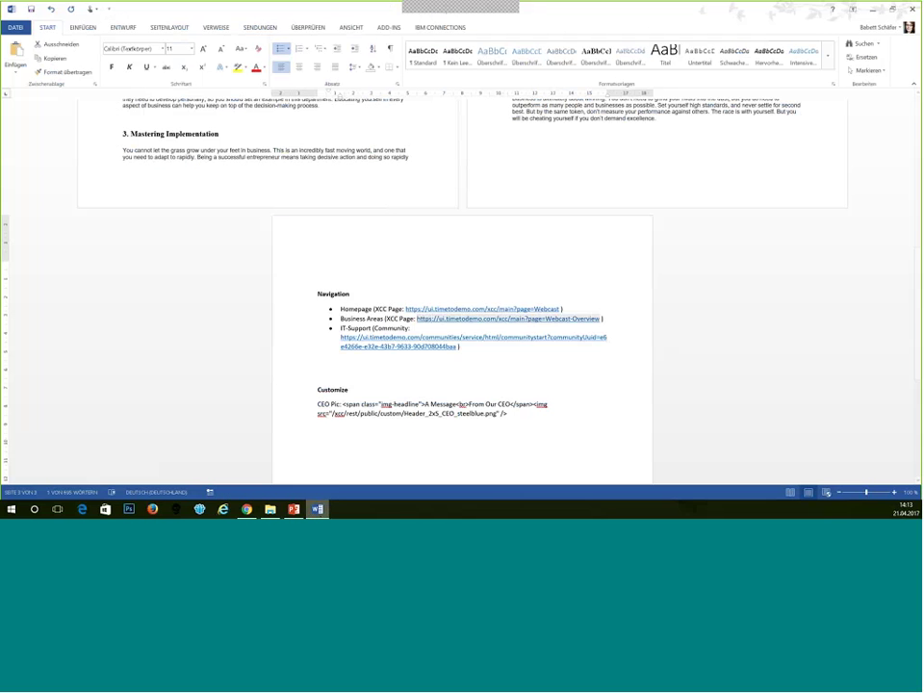
{"action": "left_click_drag", "start_coordinate": [340, 337], "coordinate": [417, 348]}
{"action": "key", "text": "ctrl+c"}
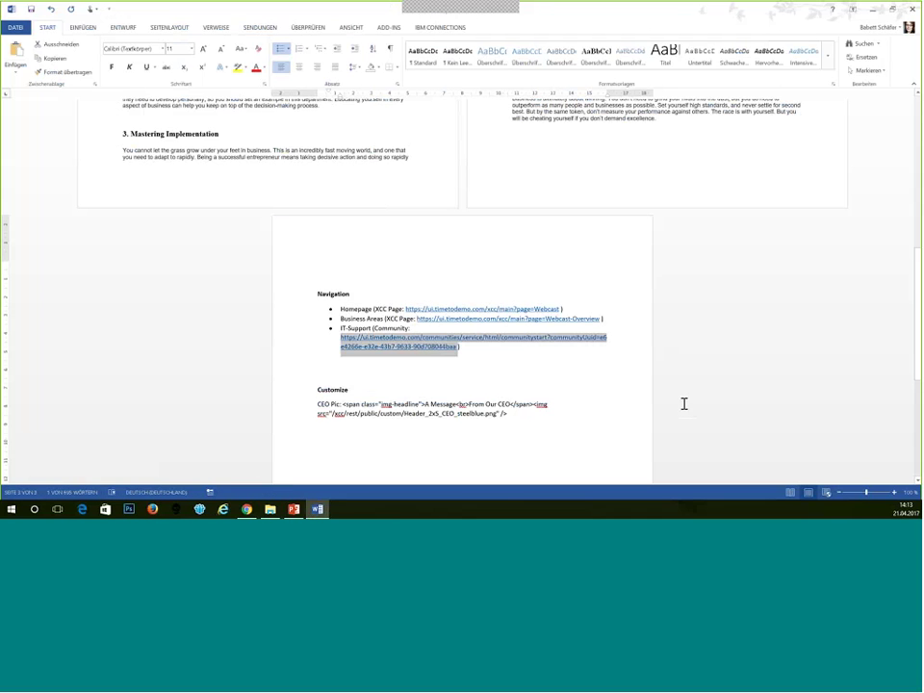
{"action": "left_click", "coordinate": [249, 510]}
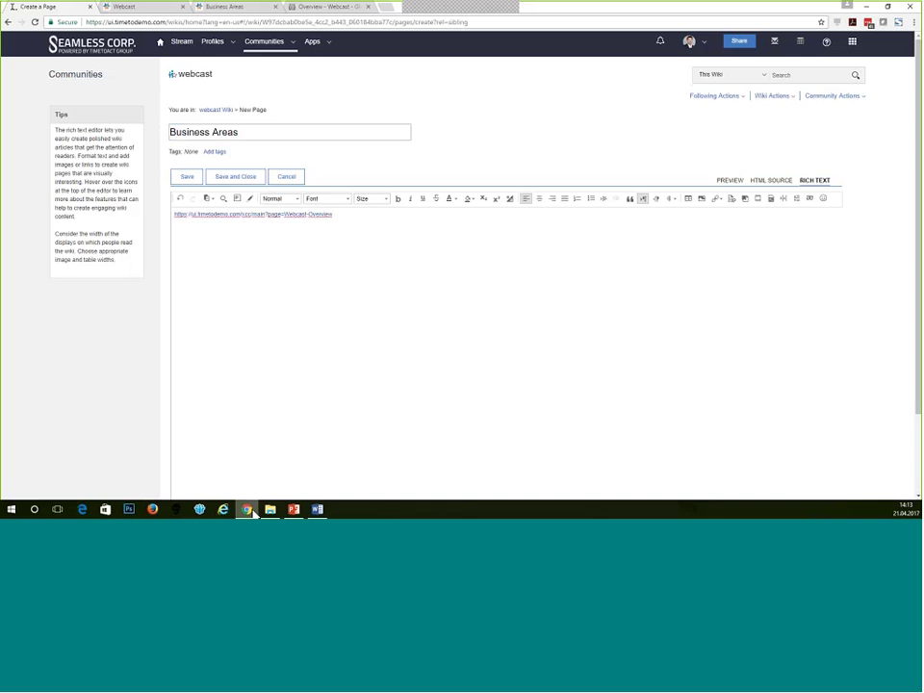
{"action": "left_click", "coordinate": [231, 179]}
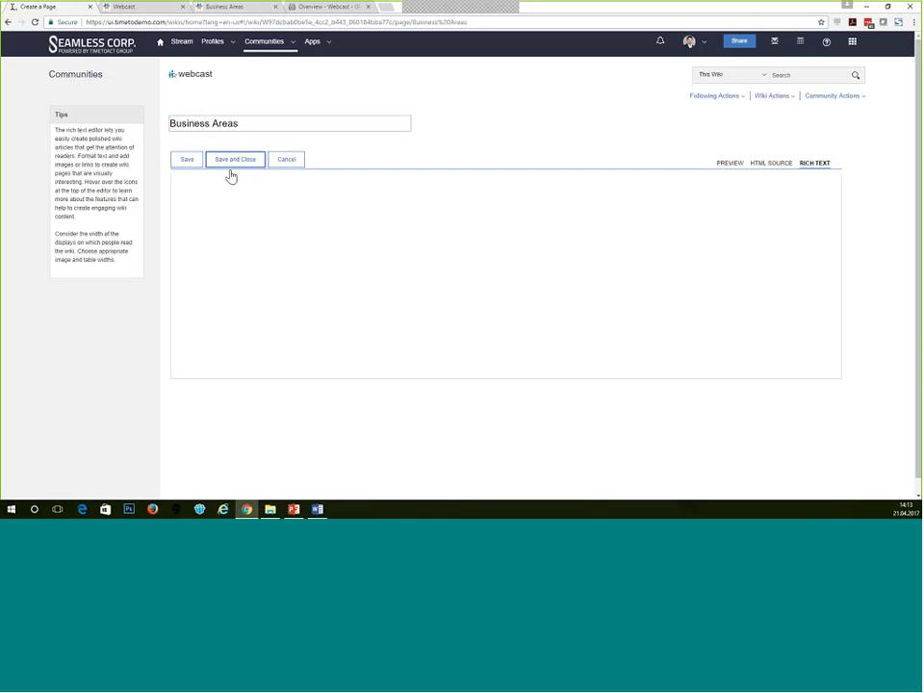
Create a peer wiki page titled IT-Support, paste the copied community link as its content, and save and close it.
{"action": "left_click", "coordinate": [256, 182]}
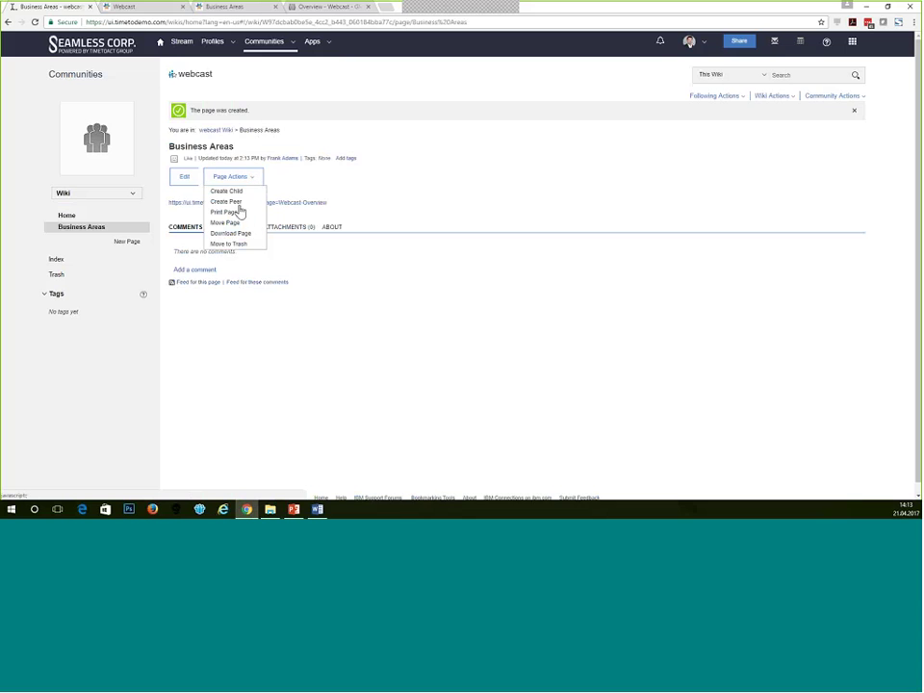
{"action": "left_click", "coordinate": [228, 202]}
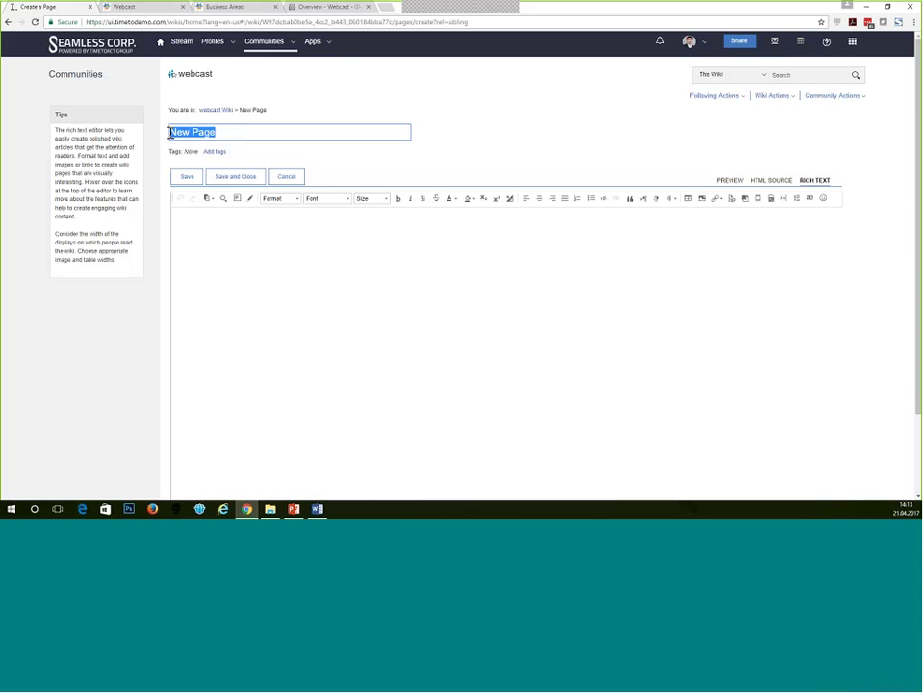
{"action": "key", "text": "BackSpace"}
{"action": "type", "text": "IT-Support"}
{"action": "left_click", "coordinate": [236, 273]}
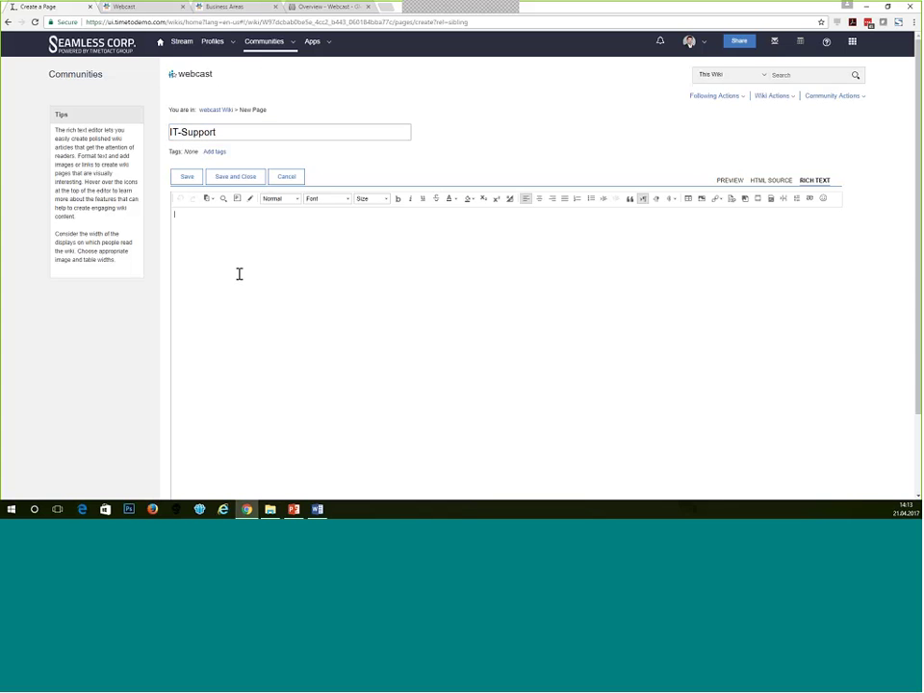
{"action": "key", "text": "ctrl+v"}
{"action": "left_click", "coordinate": [239, 182]}
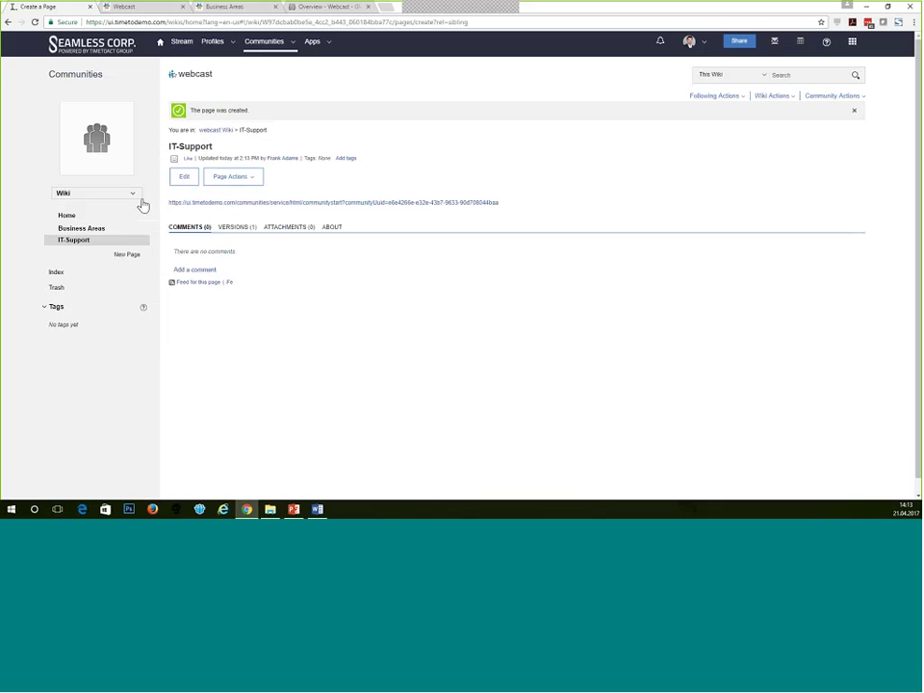
Return to the webcast community's overview and review the bookmarks, files, blog and wiki of the prepared Webcast - Global Communication community.
{"action": "left_click", "coordinate": [136, 198]}
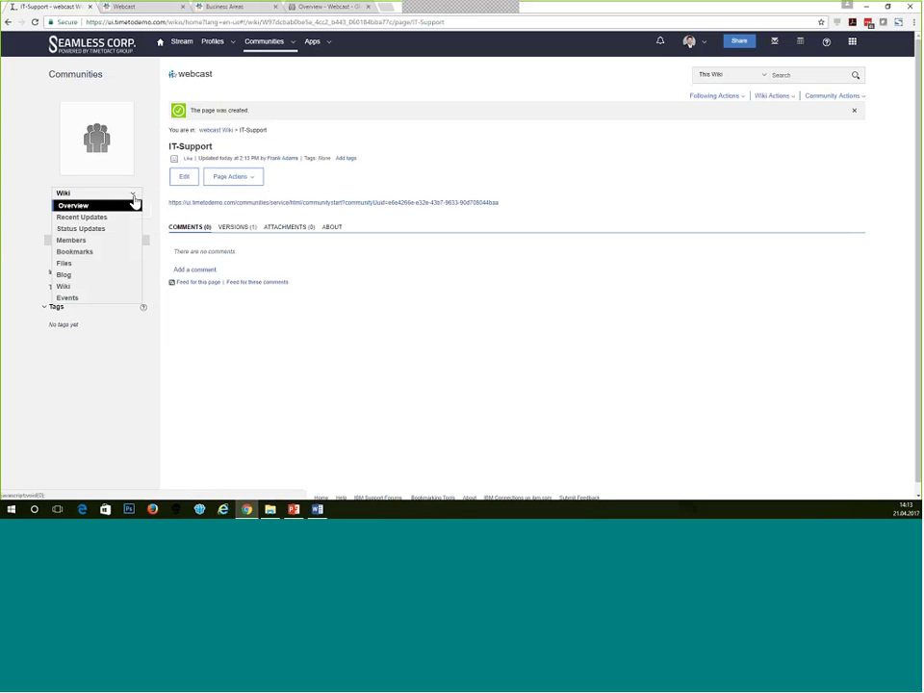
{"action": "left_click", "coordinate": [123, 206]}
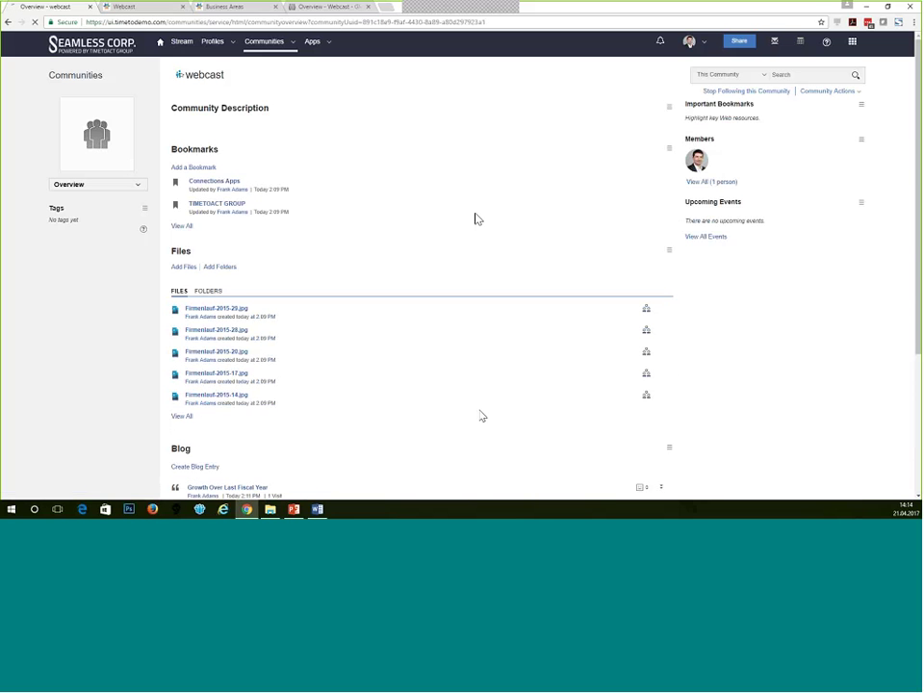
{"action": "left_click", "coordinate": [123, 7]}
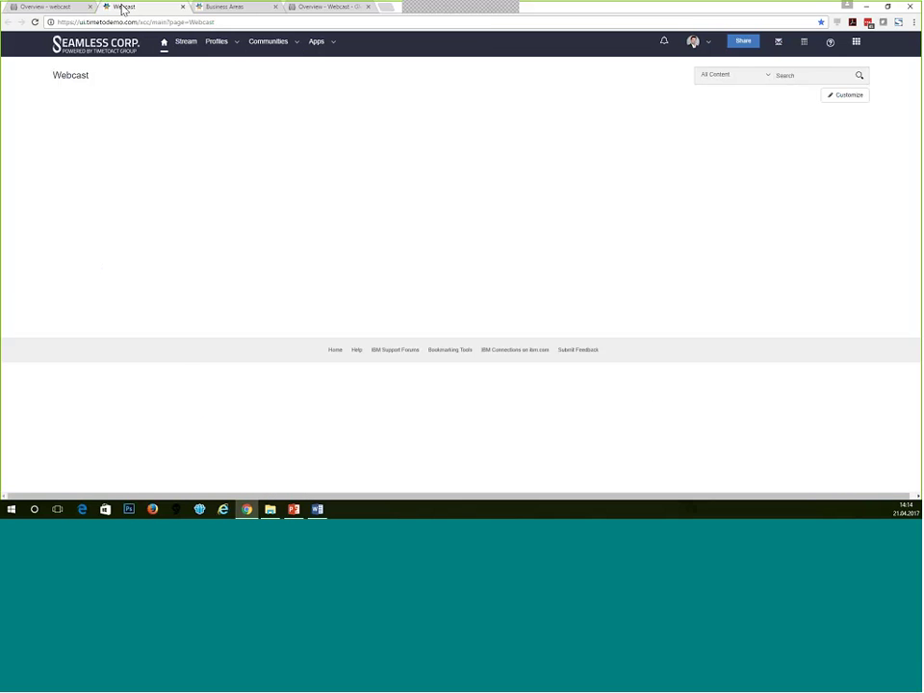
{"action": "left_click", "coordinate": [348, 12]}
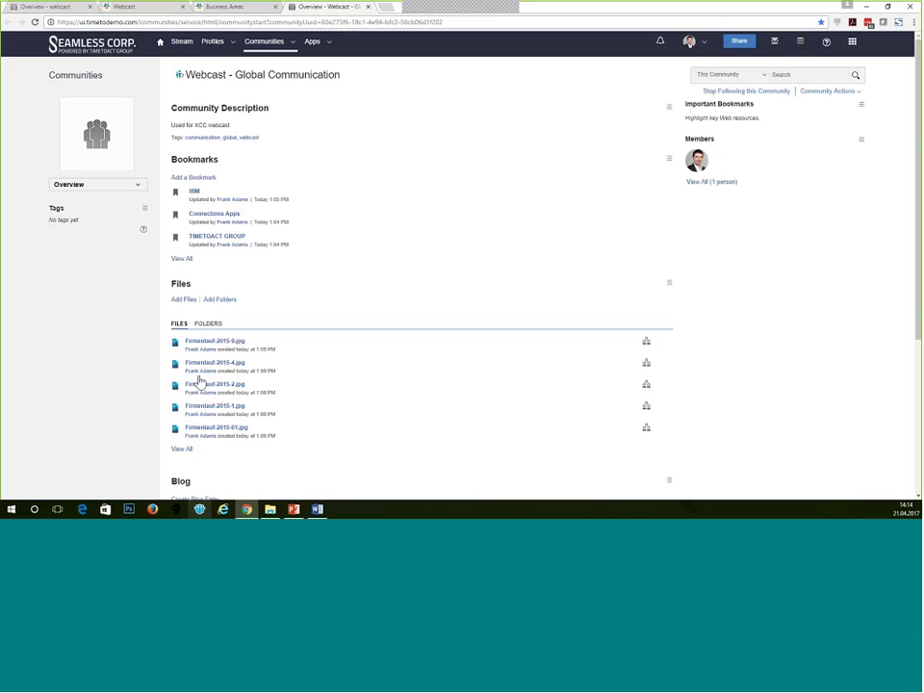
{"action": "scroll", "coordinate": [337, 358], "scroll_direction": "down", "scroll_amount": 5}
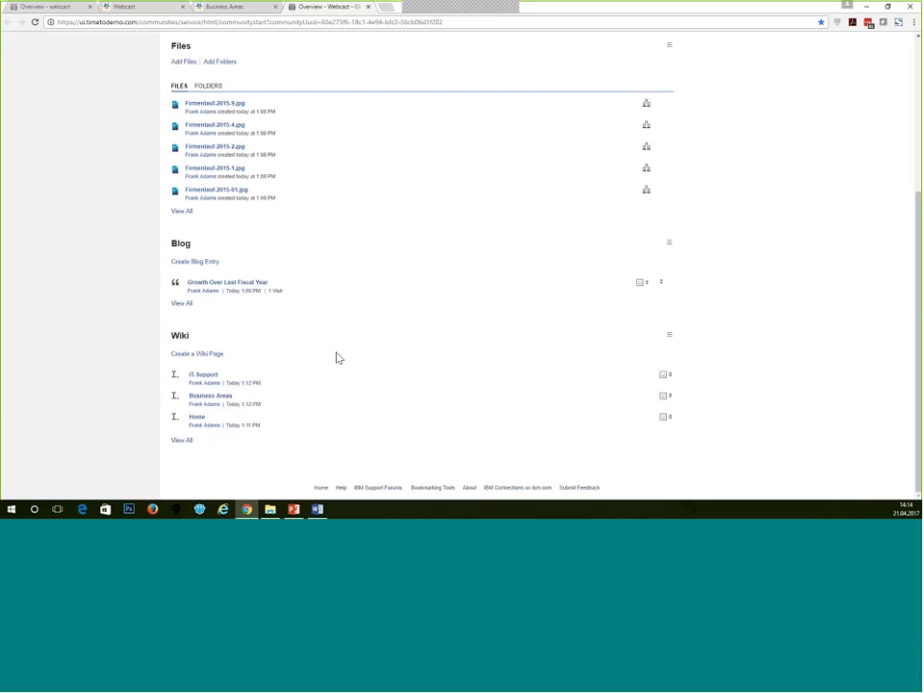
{"action": "scroll", "coordinate": [337, 358], "scroll_direction": "up", "scroll_amount": 5}
{"action": "scroll", "coordinate": [493, 313], "scroll_direction": "down", "scroll_amount": 5}
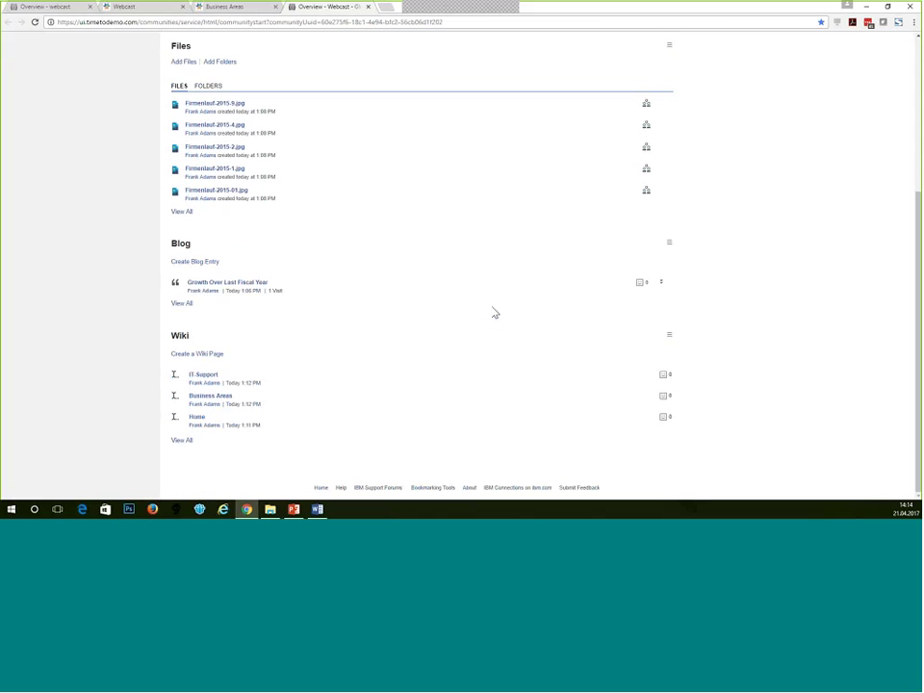
{"action": "scroll", "coordinate": [492, 250], "scroll_direction": "up", "scroll_amount": 5}
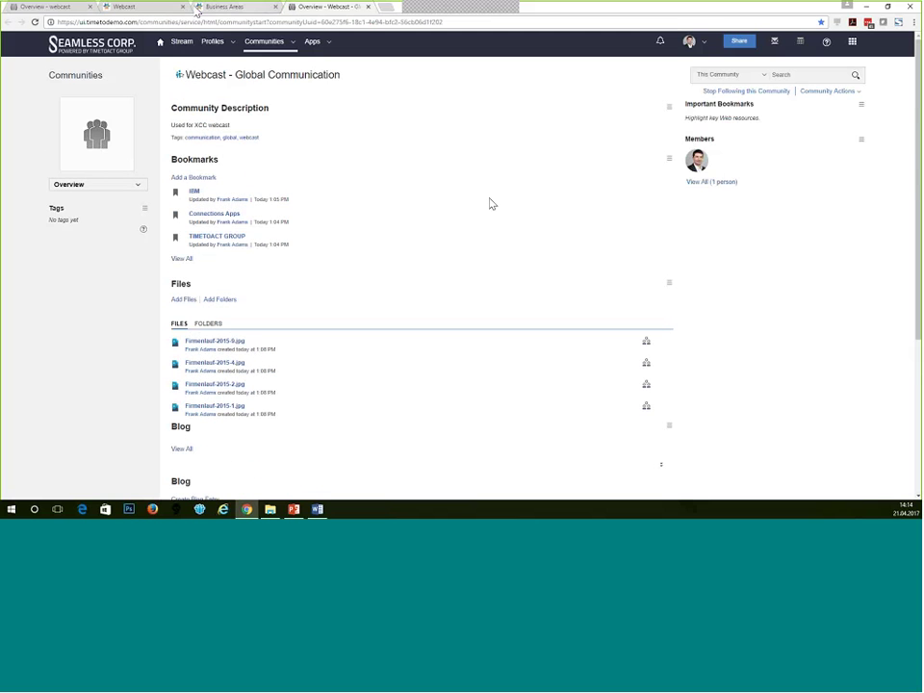
Open the XCC Webcast page for customizing and show its page settings.
{"action": "left_click", "coordinate": [150, 8]}
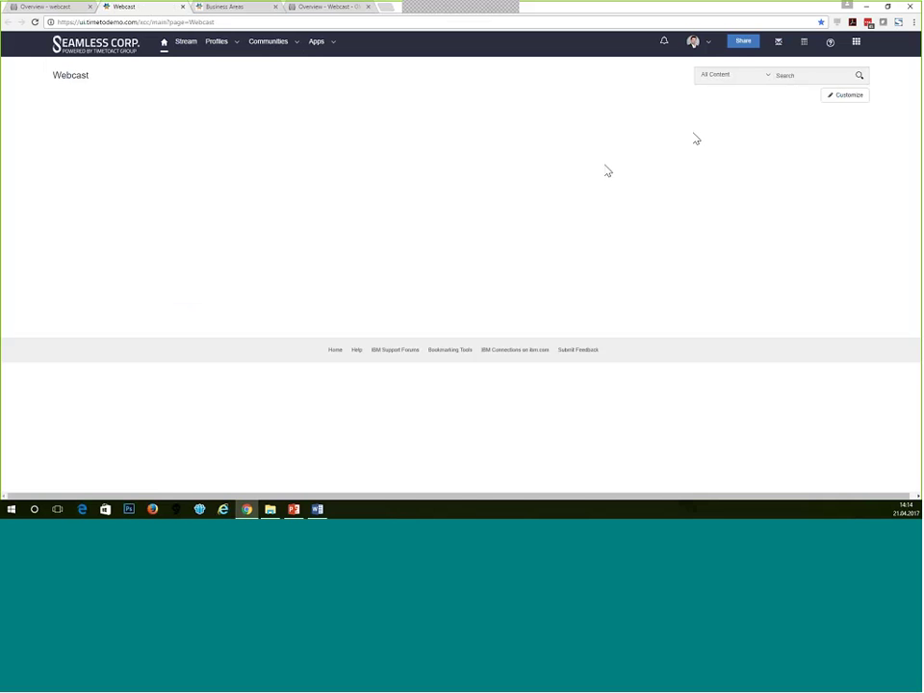
{"action": "left_click", "coordinate": [832, 100]}
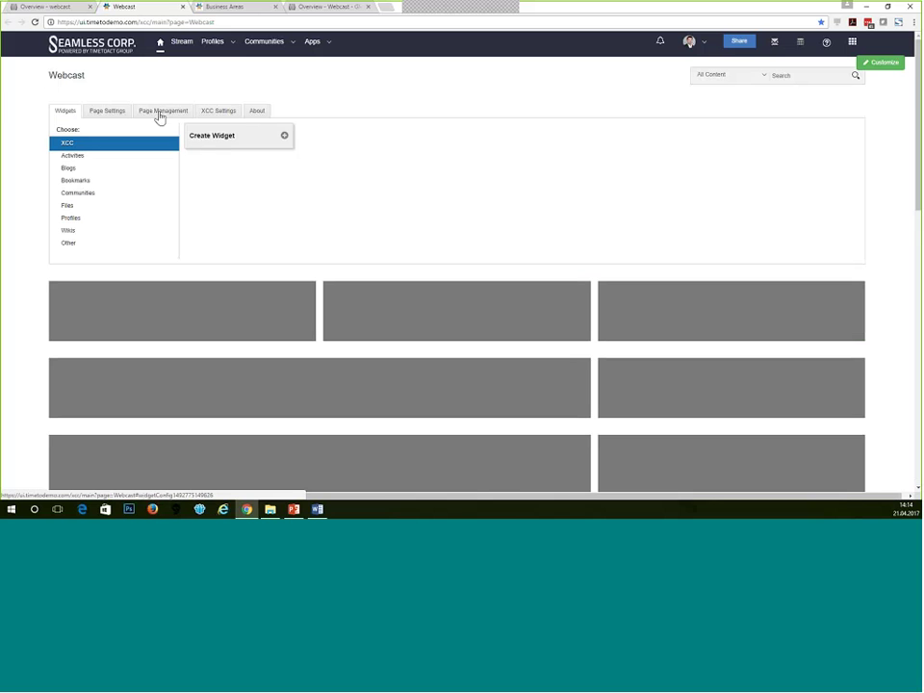
{"action": "left_click", "coordinate": [113, 117]}
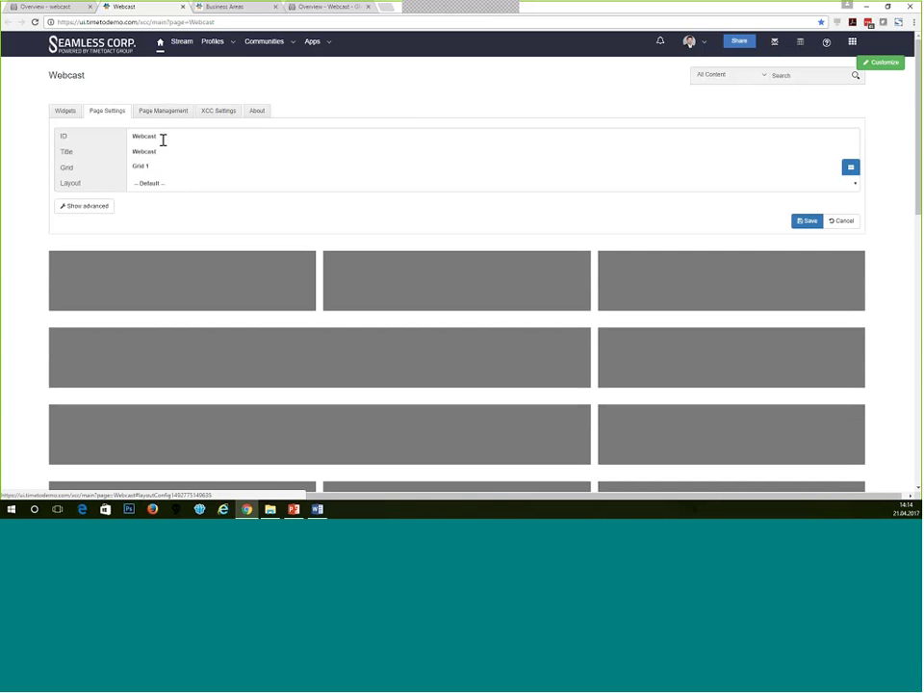
{"action": "left_click", "coordinate": [107, 137]}
{"action": "key", "text": "ctrl+a"}
{"action": "type", "text": "Home"}
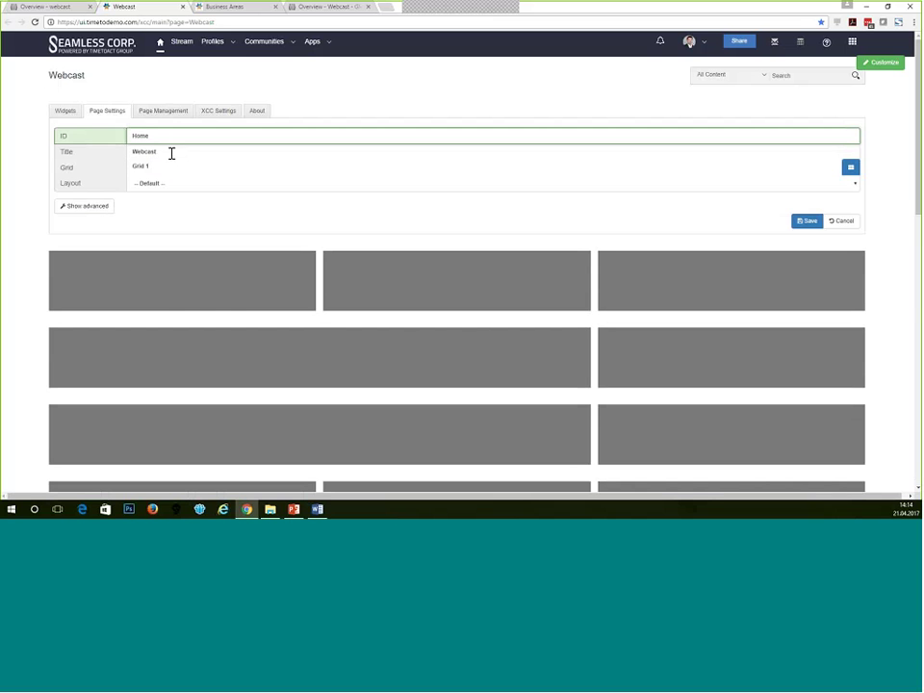
{"action": "left_click_drag", "start_coordinate": [172, 153], "coordinate": [122, 138]}
{"action": "type", "text": "W"}
{"action": "left_click", "coordinate": [139, 151]}
Change the page title to Home and show the advanced page settings.
{"action": "left_click_drag", "start_coordinate": [169, 151], "coordinate": [122, 149]}
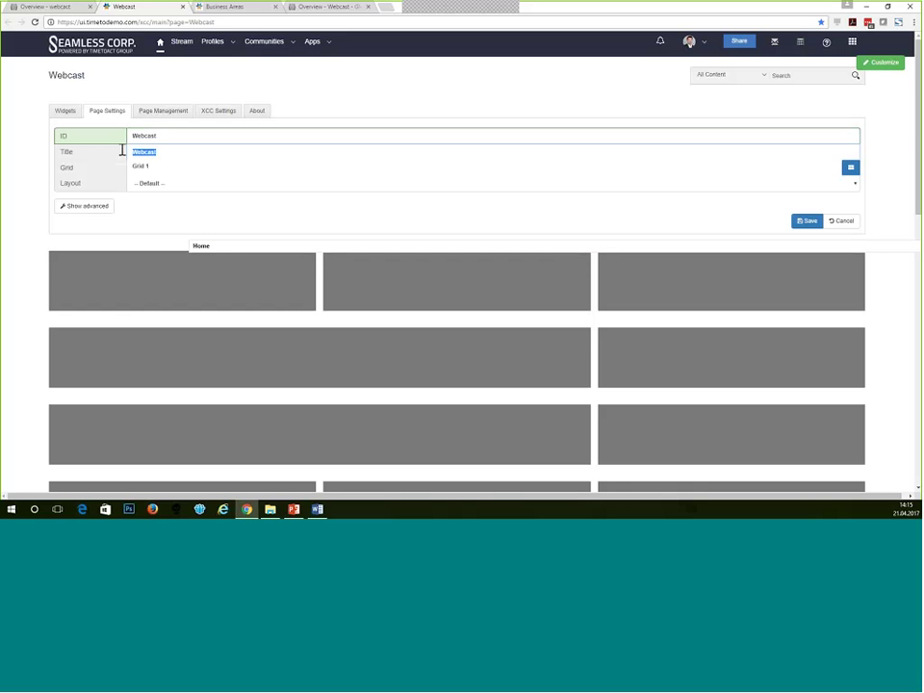
{"action": "type", "text": "Home"}
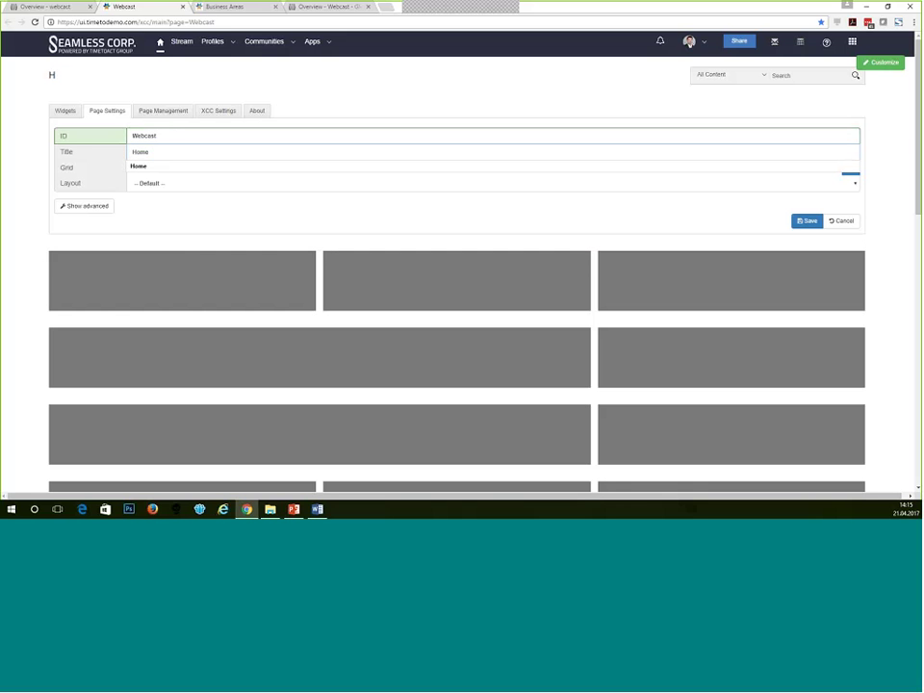
{"action": "left_click", "coordinate": [160, 188]}
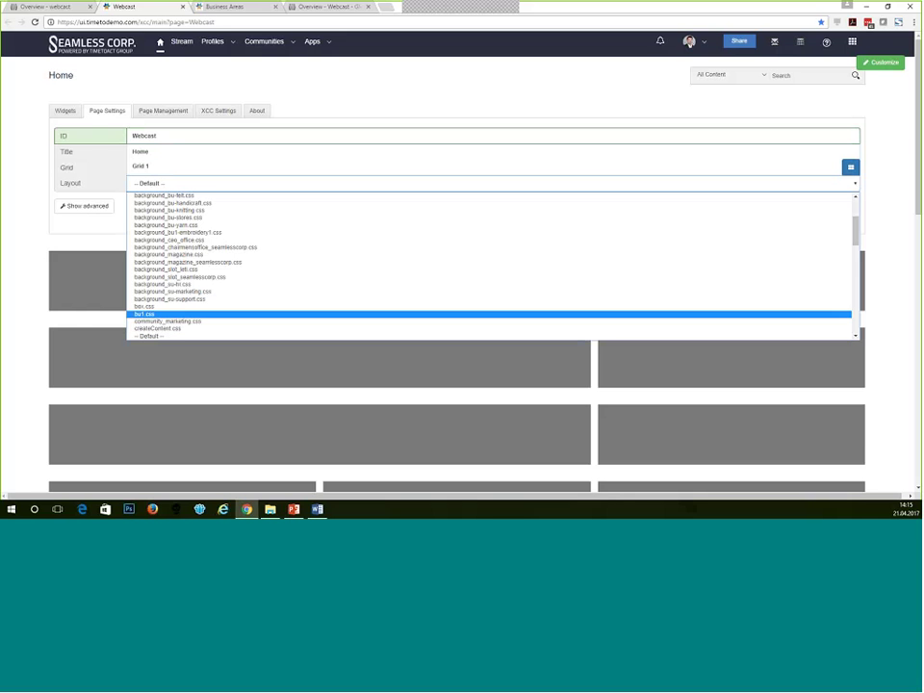
{"action": "left_click", "coordinate": [99, 205]}
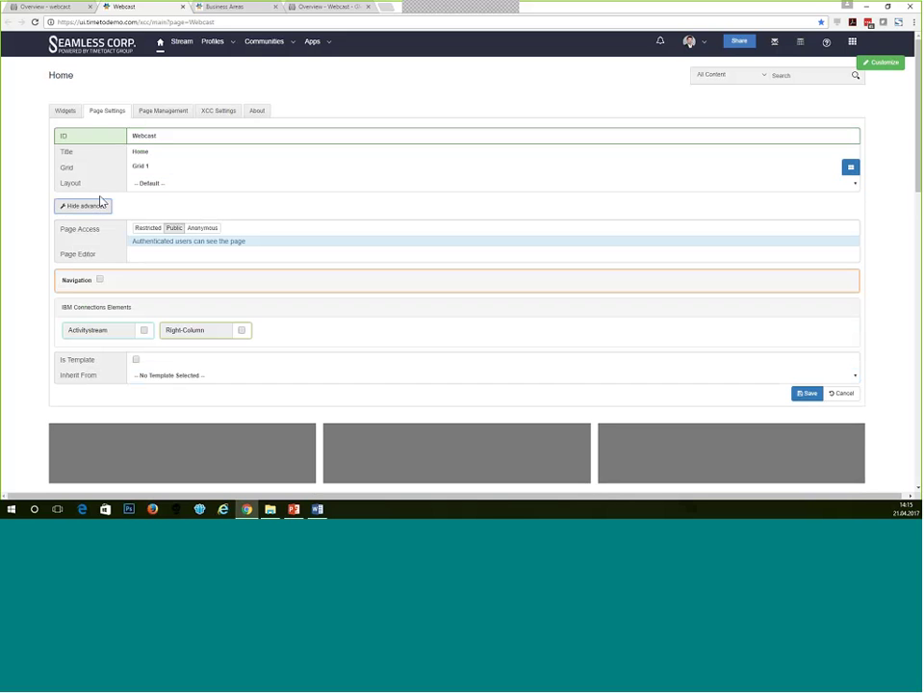
Review the available grid layouts, the page management list, the XCC settings and the XCC release information.
{"action": "left_click", "coordinate": [161, 174]}
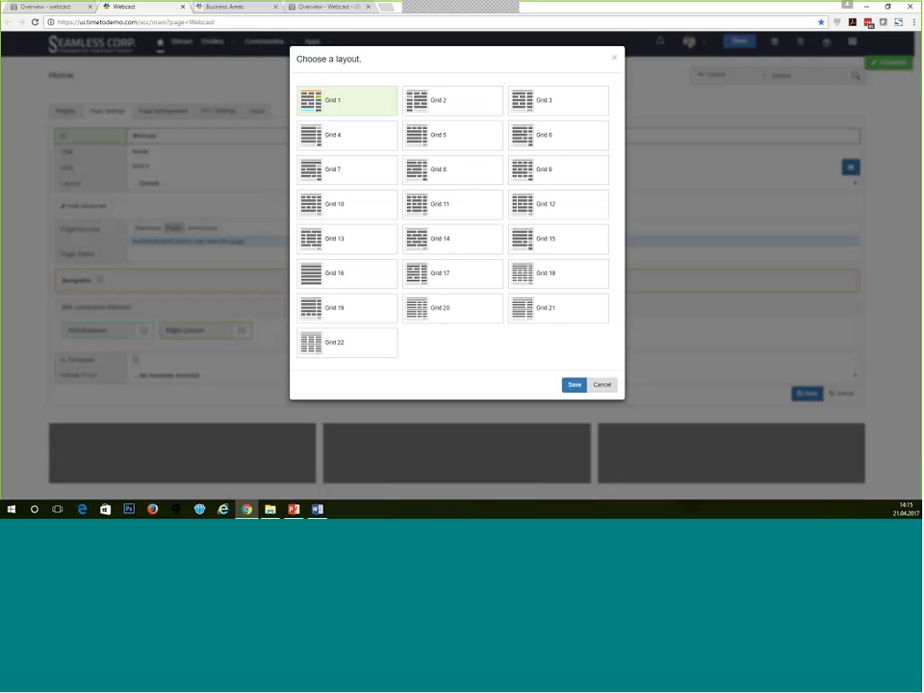
{"action": "left_click", "coordinate": [602, 385]}
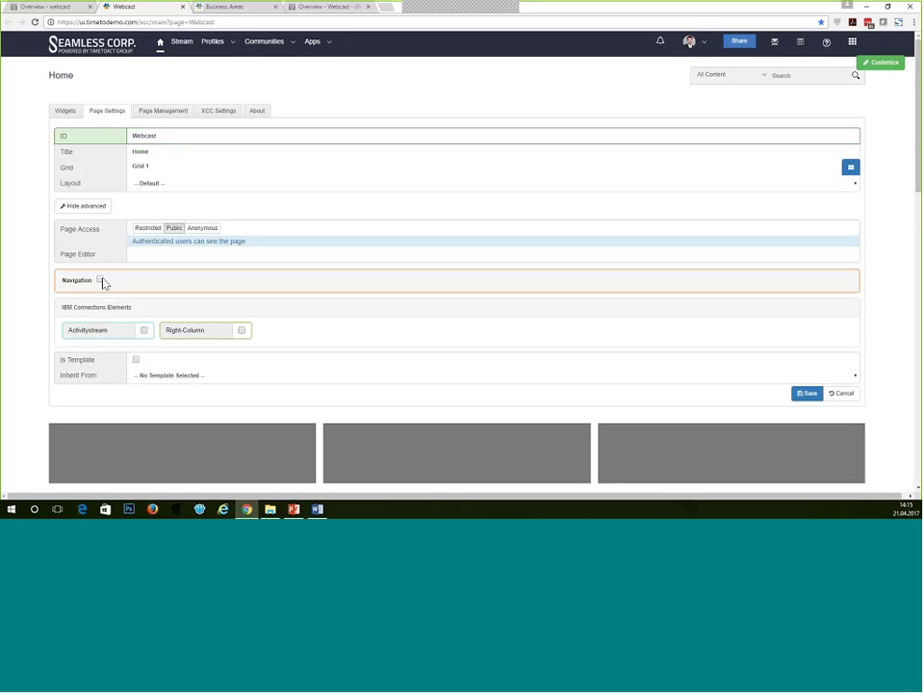
{"action": "left_click", "coordinate": [186, 114]}
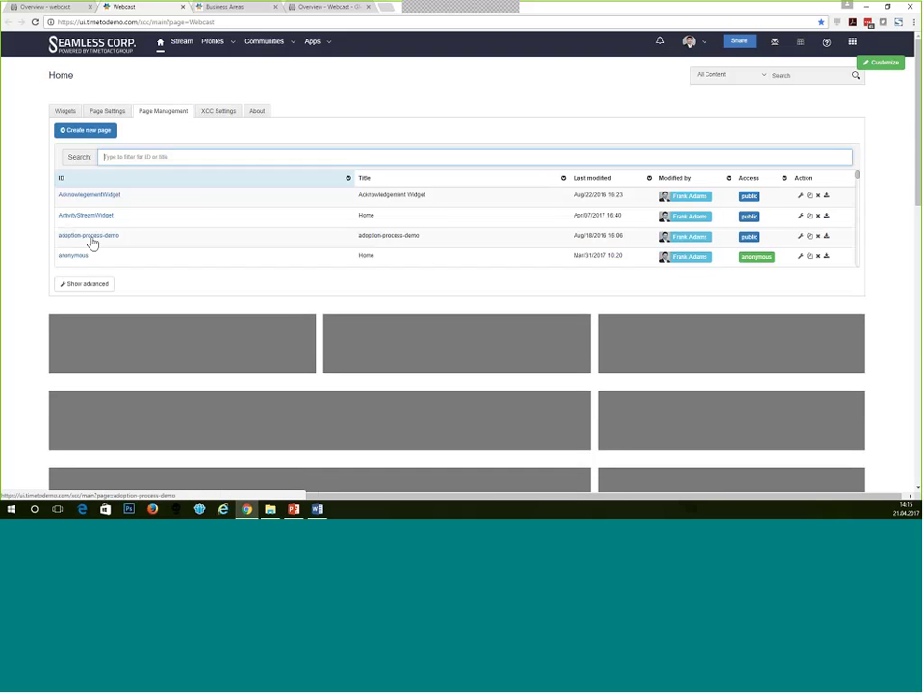
{"action": "left_click", "coordinate": [218, 116]}
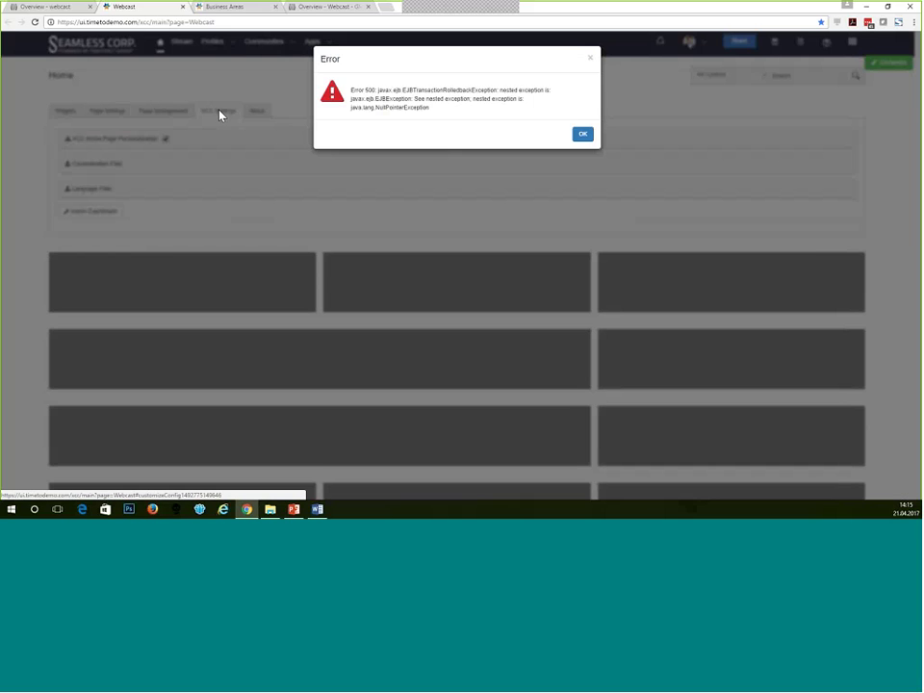
{"action": "left_click", "coordinate": [583, 133]}
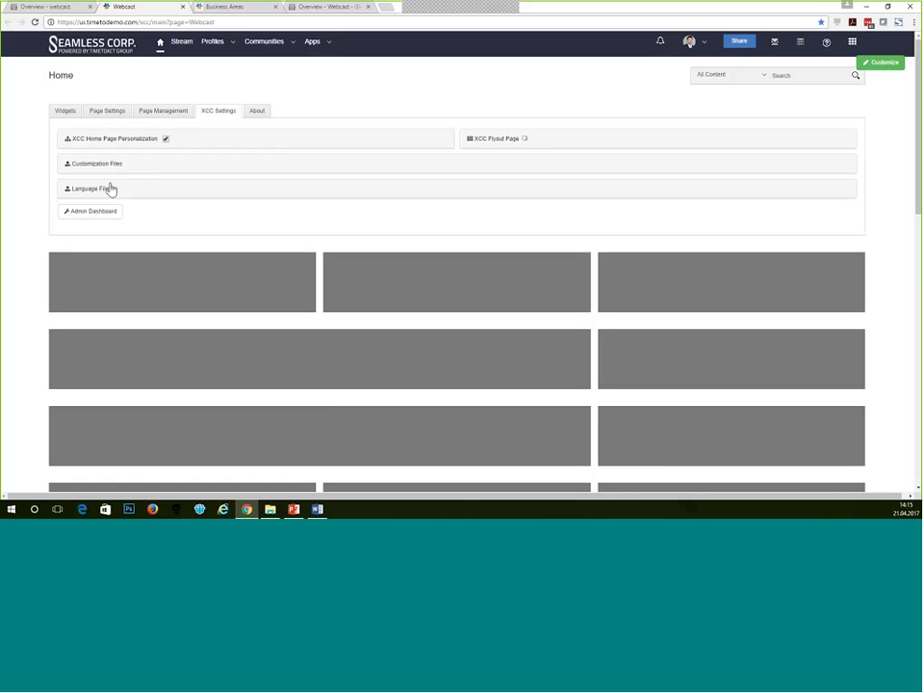
{"action": "left_click", "coordinate": [252, 113]}
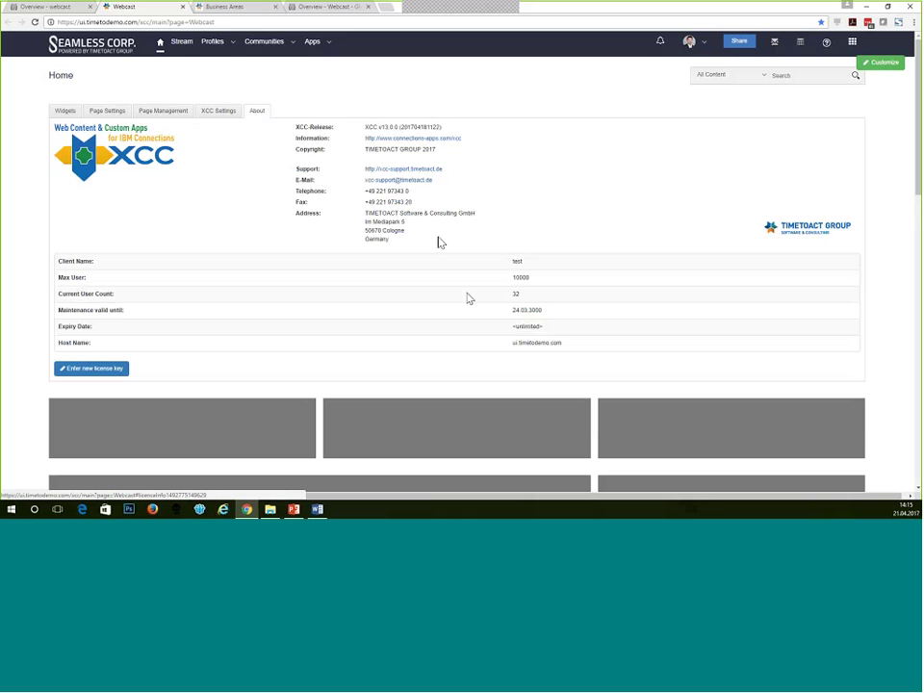
{"action": "left_click_drag", "start_coordinate": [381, 128], "coordinate": [440, 126]}
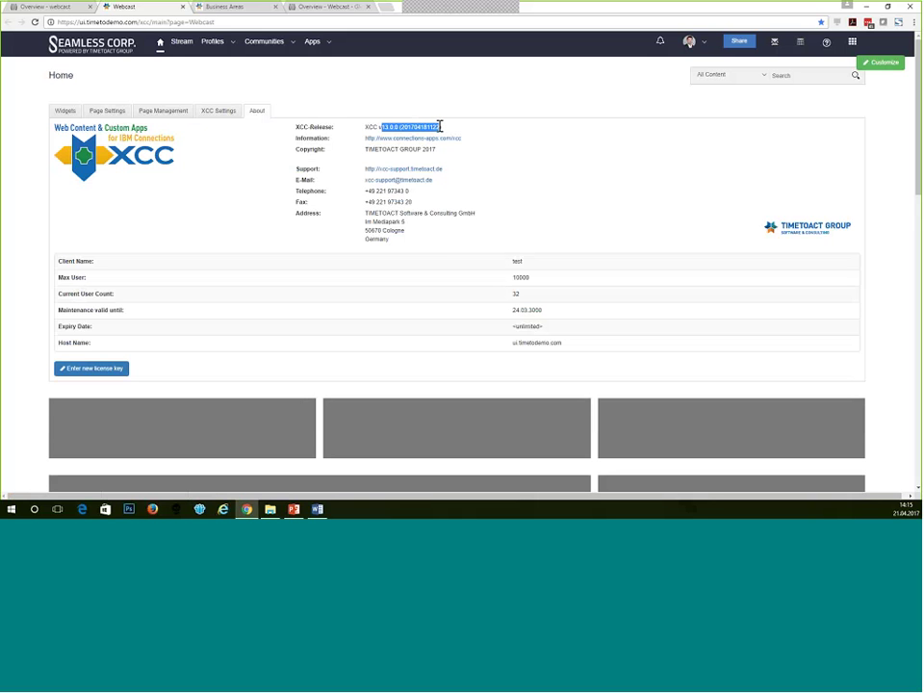
{"action": "left_click", "coordinate": [108, 112]}
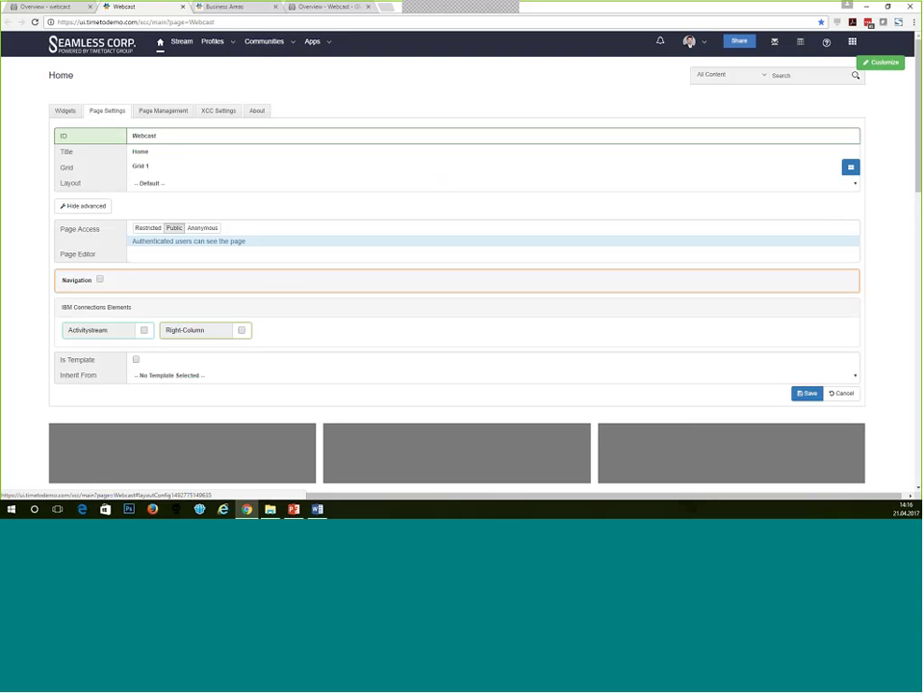
Create a Top News widget with the ID TopNews and place it in the wide cell of the second row.
{"action": "left_click", "coordinate": [72, 112]}
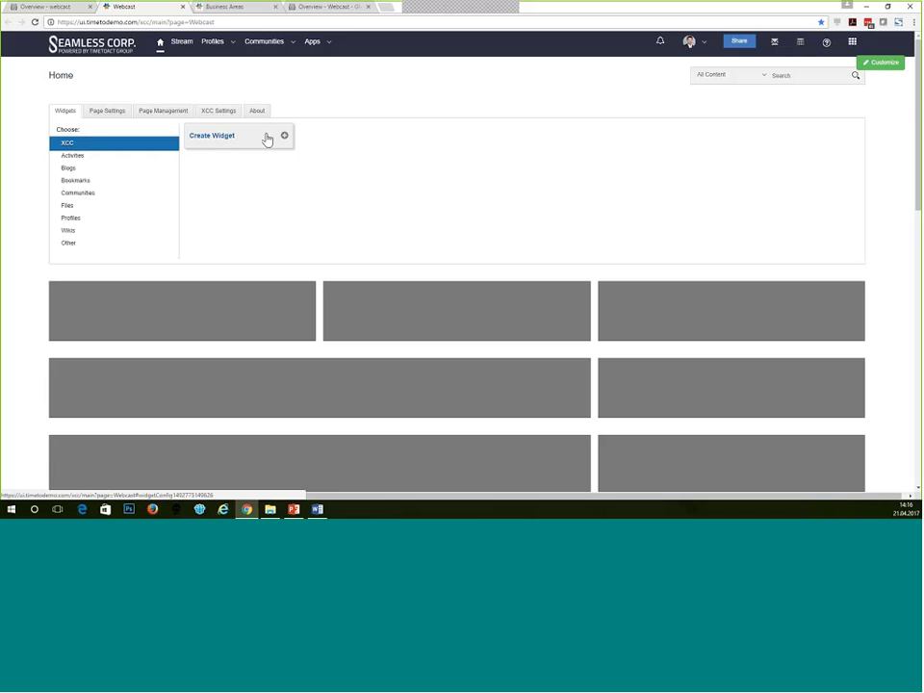
{"action": "left_click", "coordinate": [230, 145]}
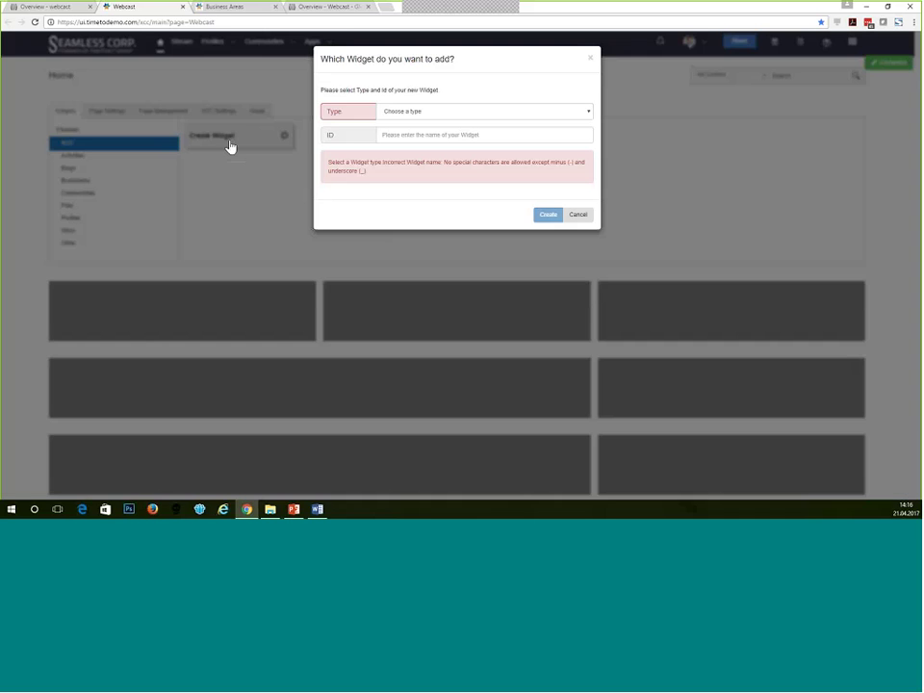
{"action": "left_click", "coordinate": [395, 116]}
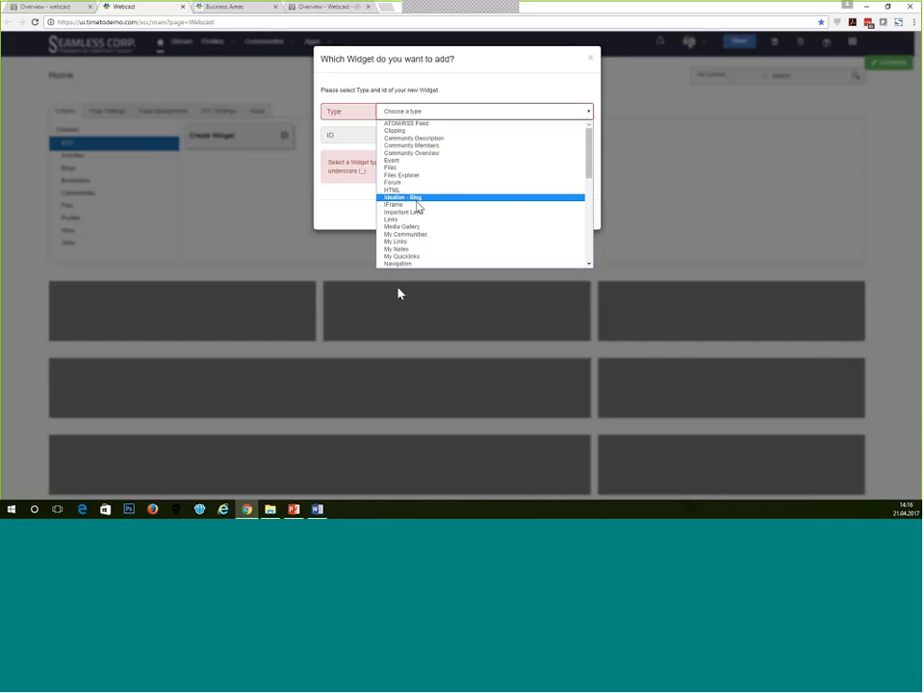
{"action": "scroll", "coordinate": [419, 205], "scroll_direction": "down", "scroll_amount": 5}
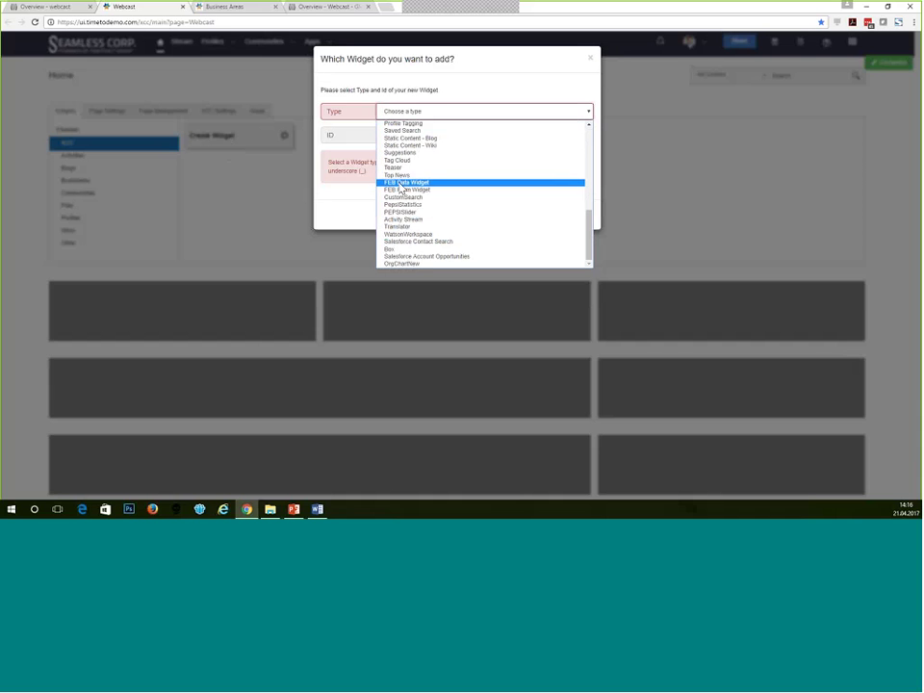
{"action": "left_click", "coordinate": [403, 182]}
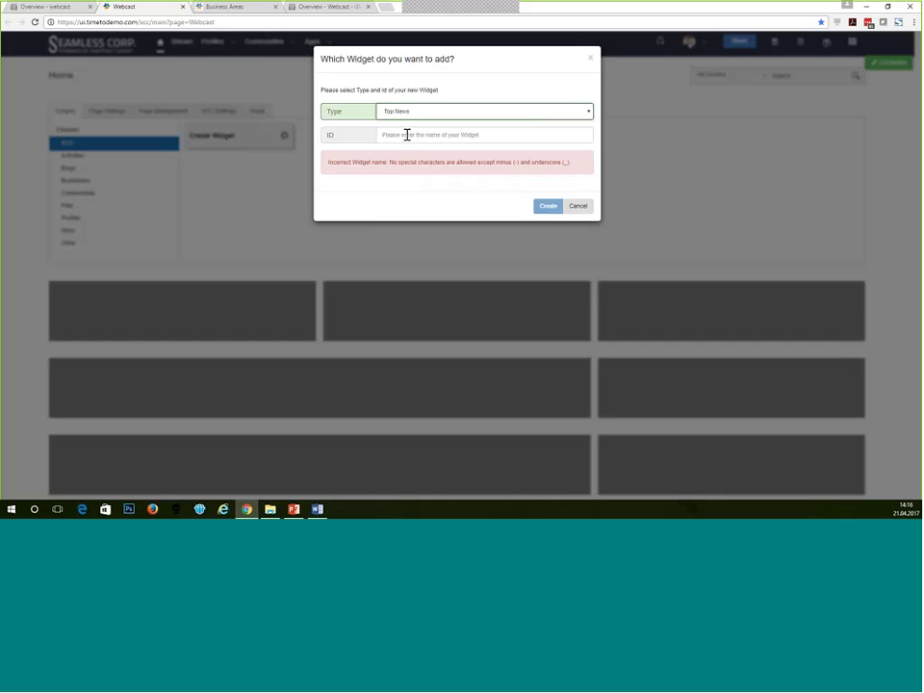
{"action": "left_click", "coordinate": [407, 135]}
{"action": "type", "text": "Top"}
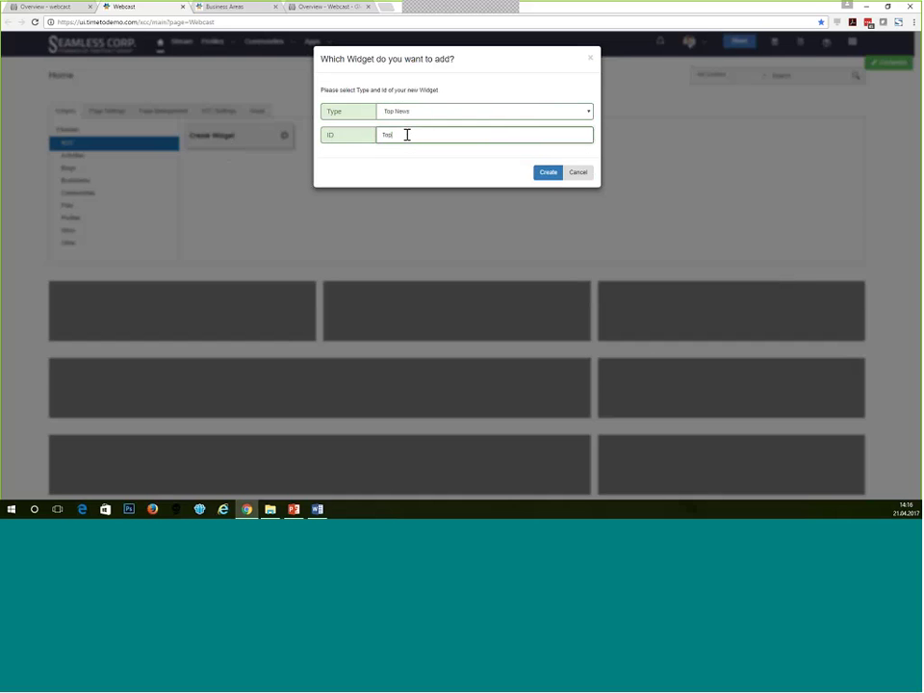
{"action": "type", "text": "News"}
{"action": "left_click", "coordinate": [547, 172]}
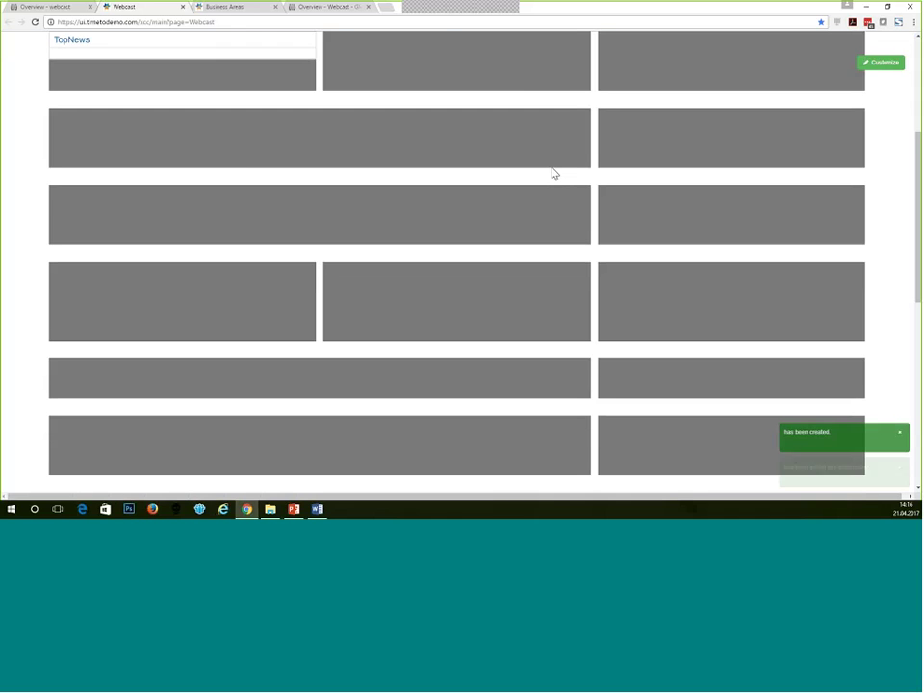
{"action": "scroll", "coordinate": [168, 220], "scroll_direction": "up", "scroll_amount": 3}
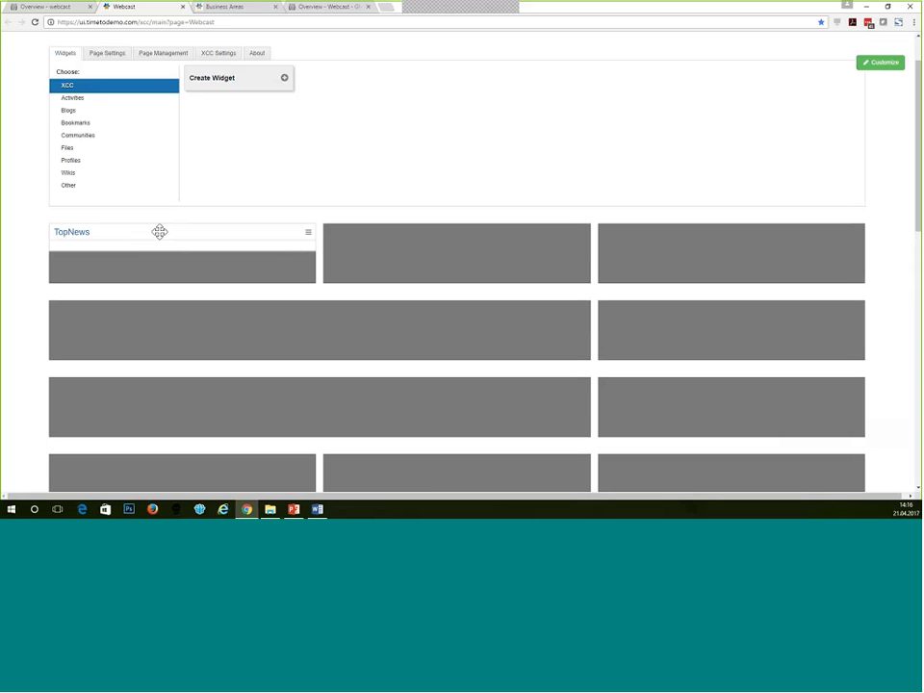
{"action": "left_click_drag", "start_coordinate": [159, 232], "coordinate": [261, 322]}
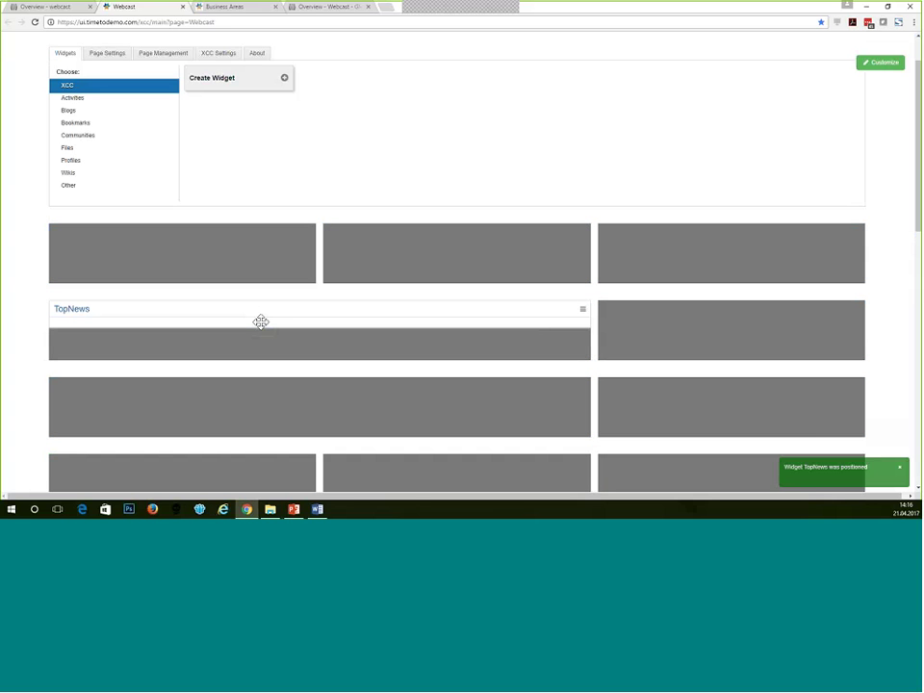
Clear the TopNews widget's title and set its style to Slider.
{"action": "left_click", "coordinate": [583, 310]}
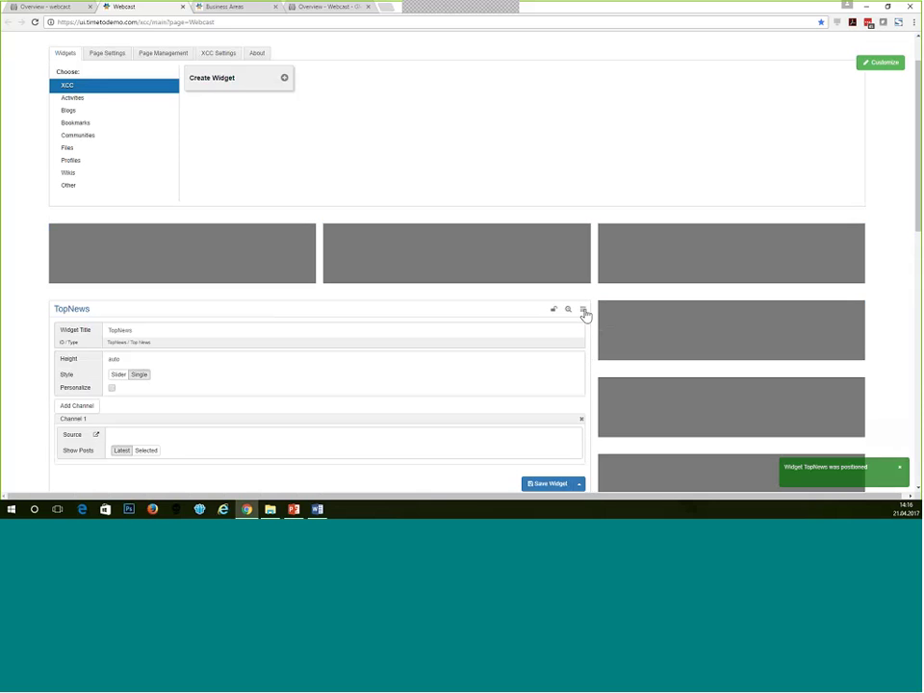
{"action": "scroll", "coordinate": [134, 234], "scroll_direction": "down", "scroll_amount": 1}
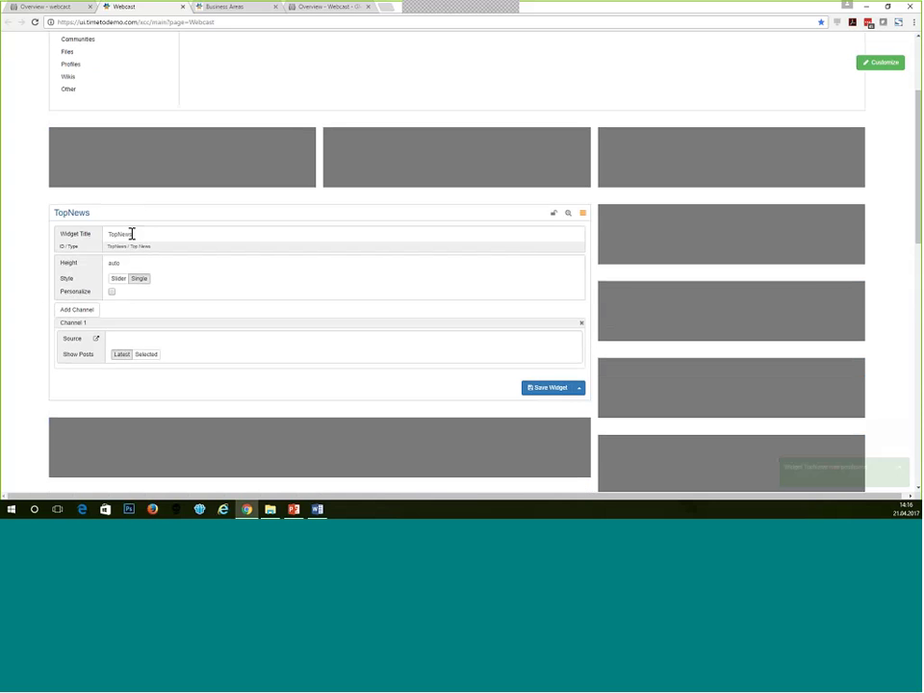
{"action": "left_click_drag", "start_coordinate": [134, 234], "coordinate": [97, 234]}
{"action": "key", "text": "BackSpace"}
{"action": "left_click", "coordinate": [117, 278]}
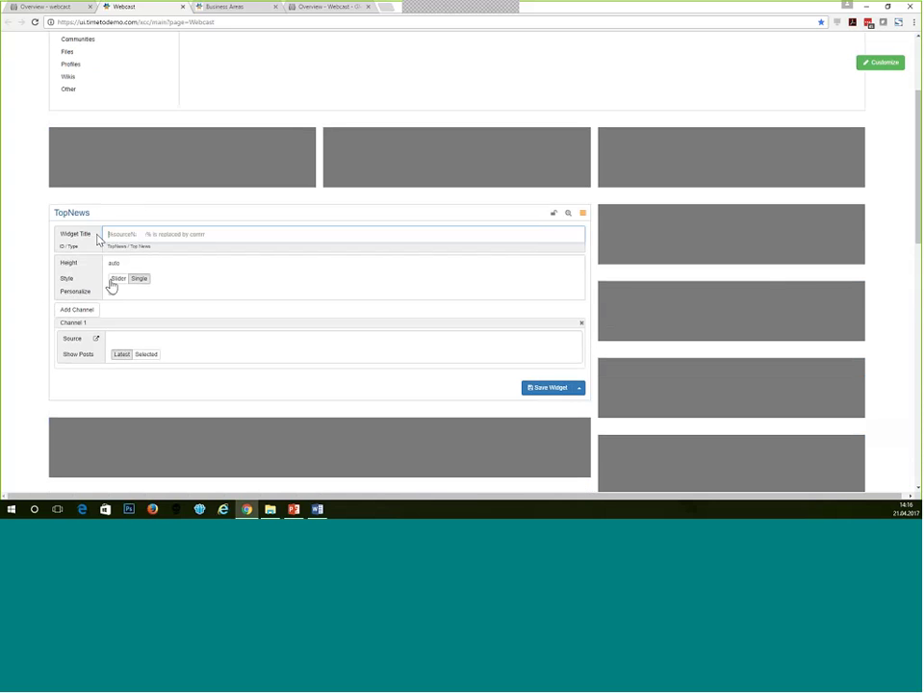
{"action": "left_click", "coordinate": [123, 339]}
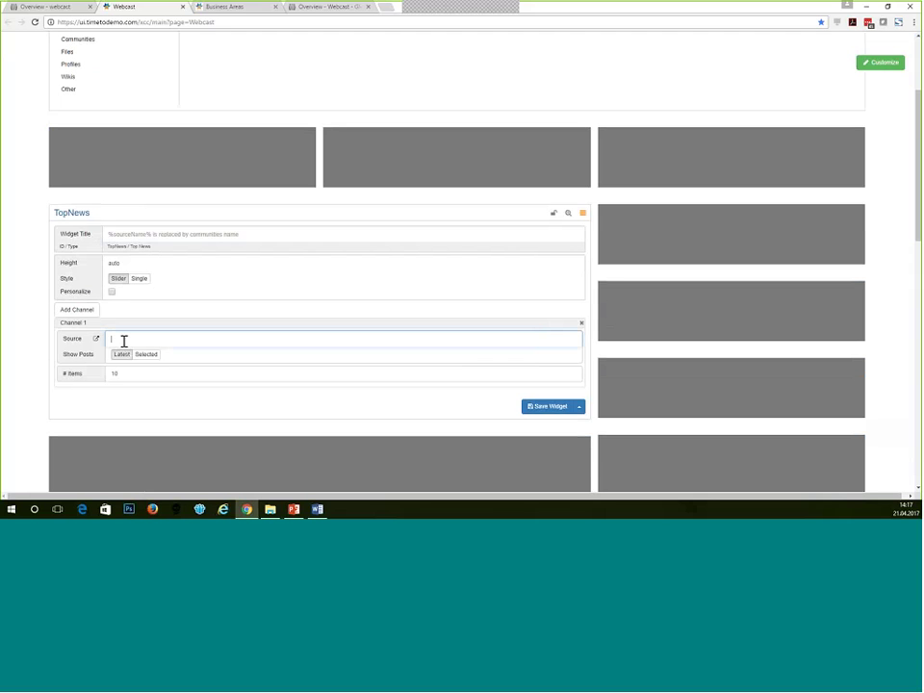
{"action": "type", "text": "we"}
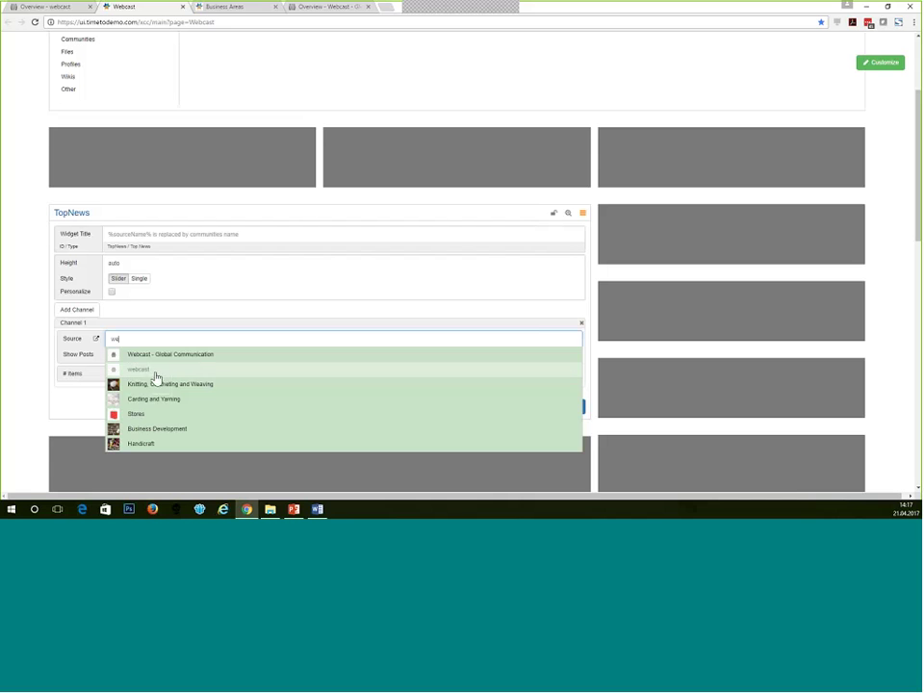
{"action": "left_click", "coordinate": [165, 360]}
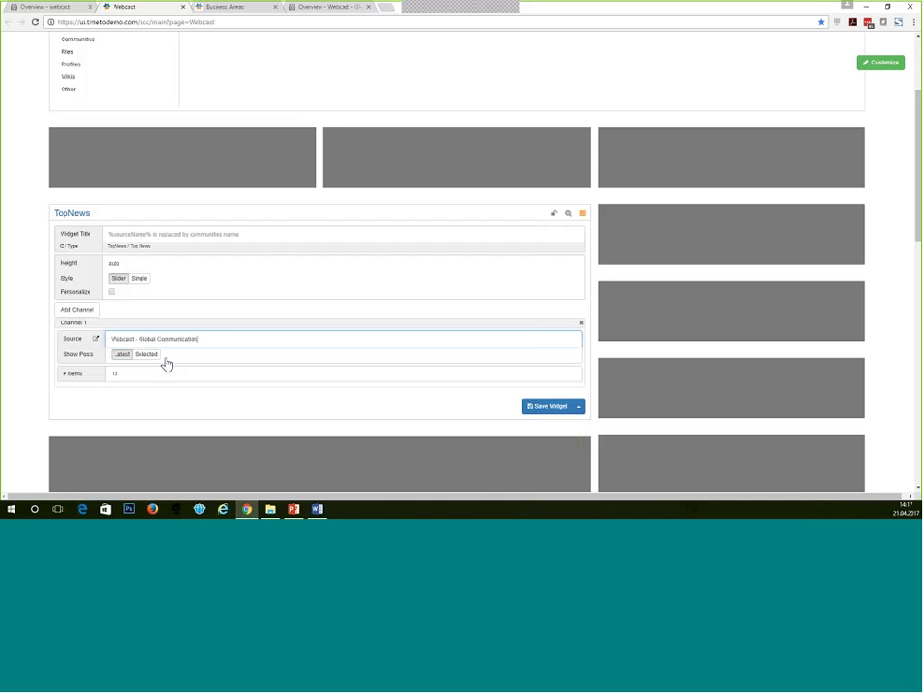
Set the source of the TopNews widget's Channel 1 to the webcast community.
{"action": "left_click_drag", "start_coordinate": [204, 340], "coordinate": [87, 338]}
{"action": "type", "text": "we"}
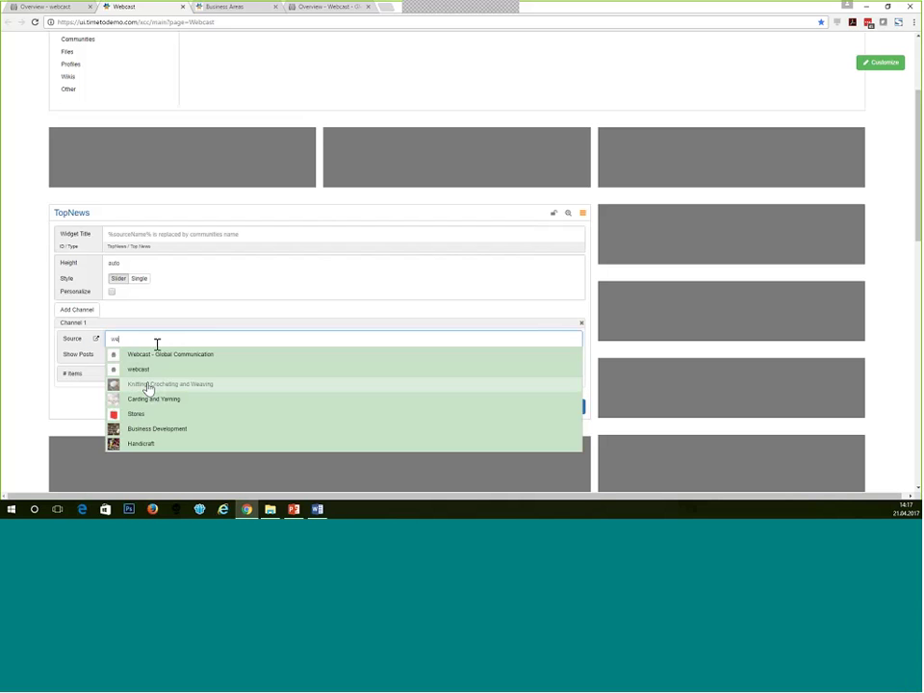
{"action": "left_click", "coordinate": [149, 371]}
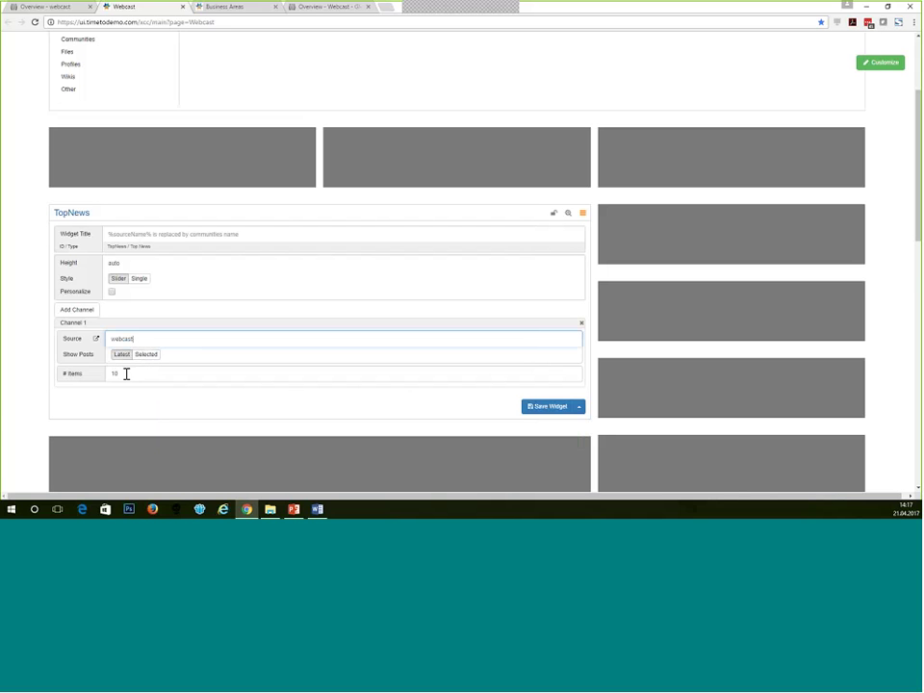
Change the number of items shown in Channel 1 and save the TopNews widget.
{"action": "double_click", "coordinate": [112, 377]}
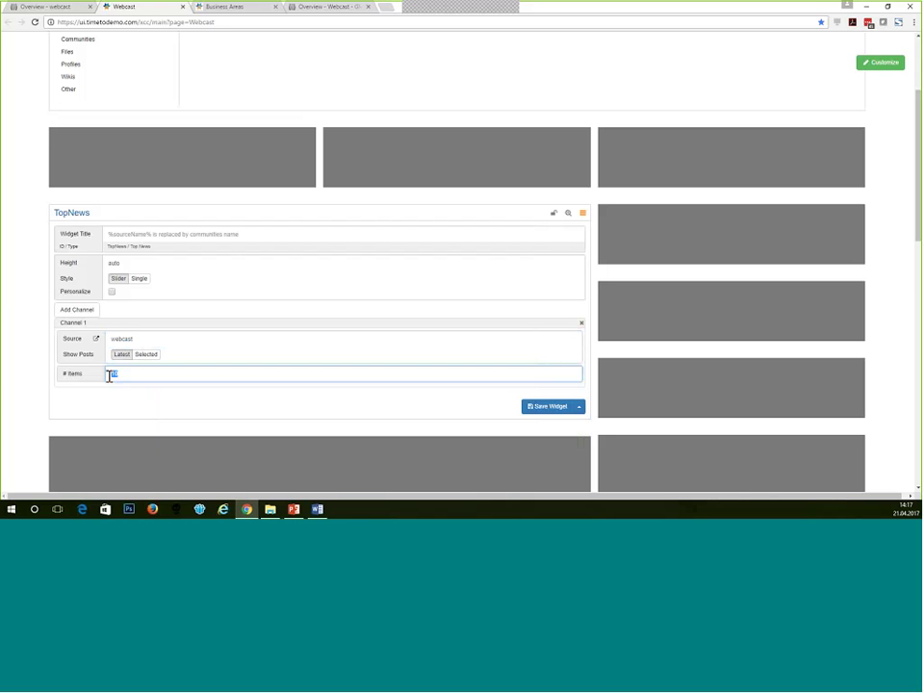
{"action": "type", "text": "1"}
{"action": "type", "text": "3"}
{"action": "left_click", "coordinate": [532, 407]}
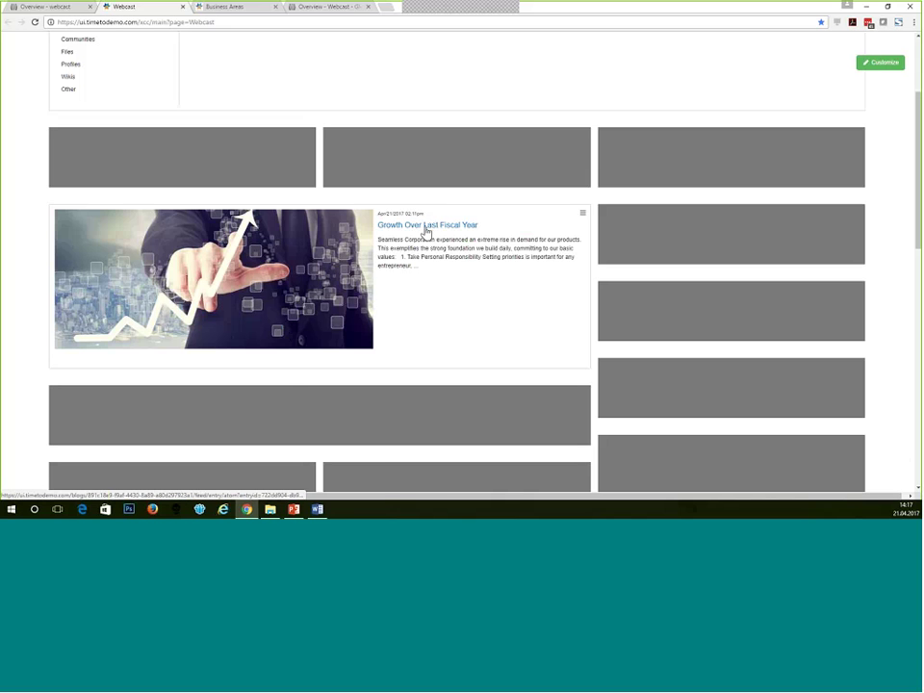
Read the Growth Over Last Fiscal Year post from the news widget and view it in its community in a separate browser tab.
{"action": "left_click", "coordinate": [471, 250]}
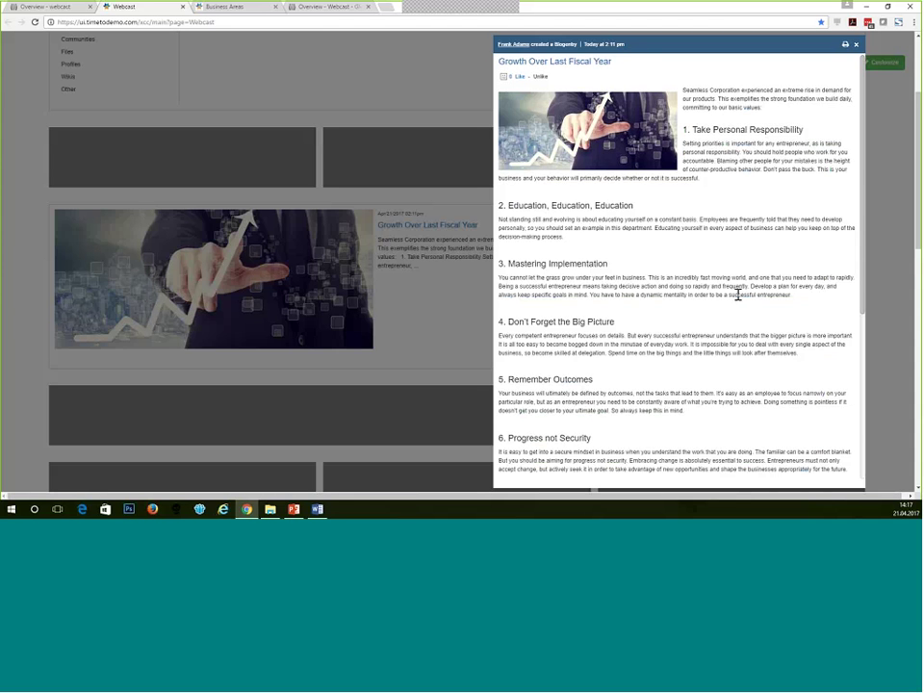
{"action": "scroll", "coordinate": [738, 294], "scroll_direction": "down", "scroll_amount": 4}
{"action": "scroll", "coordinate": [738, 297], "scroll_direction": "down", "scroll_amount": 2}
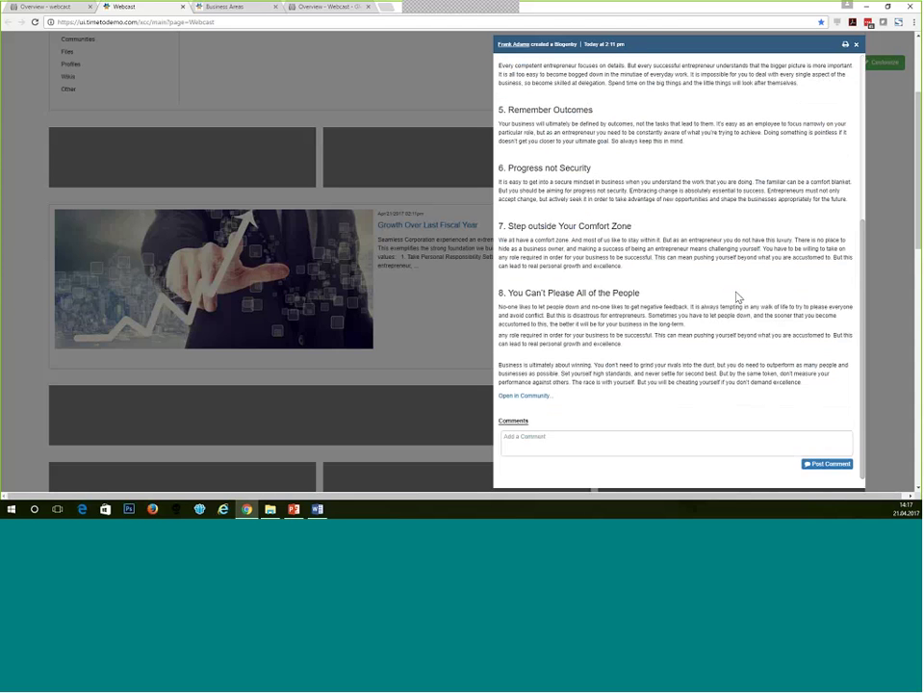
{"action": "middle_click", "coordinate": [545, 397]}
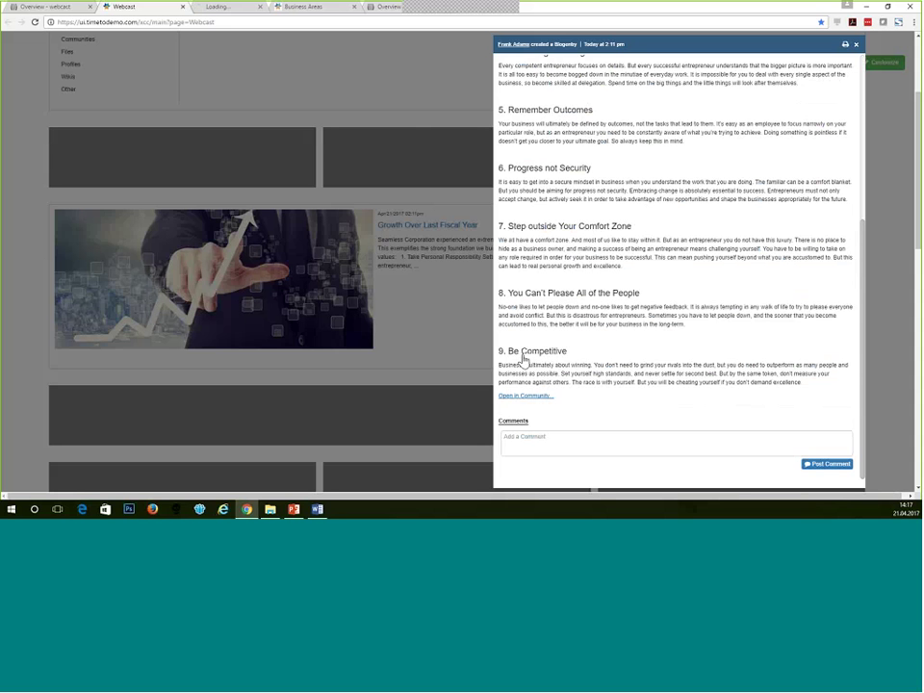
{"action": "left_click", "coordinate": [238, 8]}
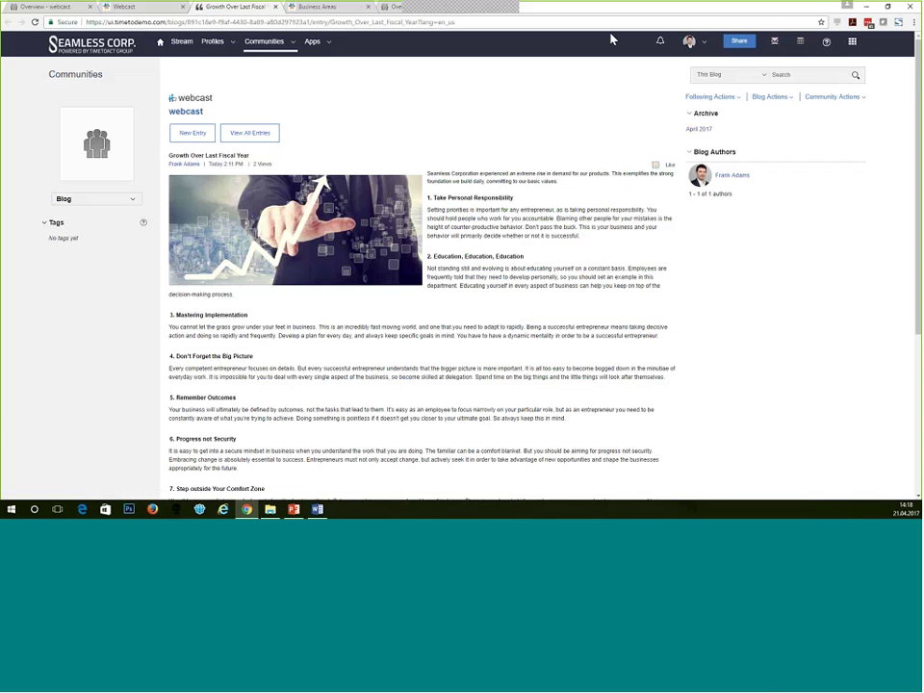
Return to the Webcast page and close the open Growth Over Last Fiscal Year post.
{"action": "left_click", "coordinate": [311, 41]}
{"action": "left_click", "coordinate": [124, 7]}
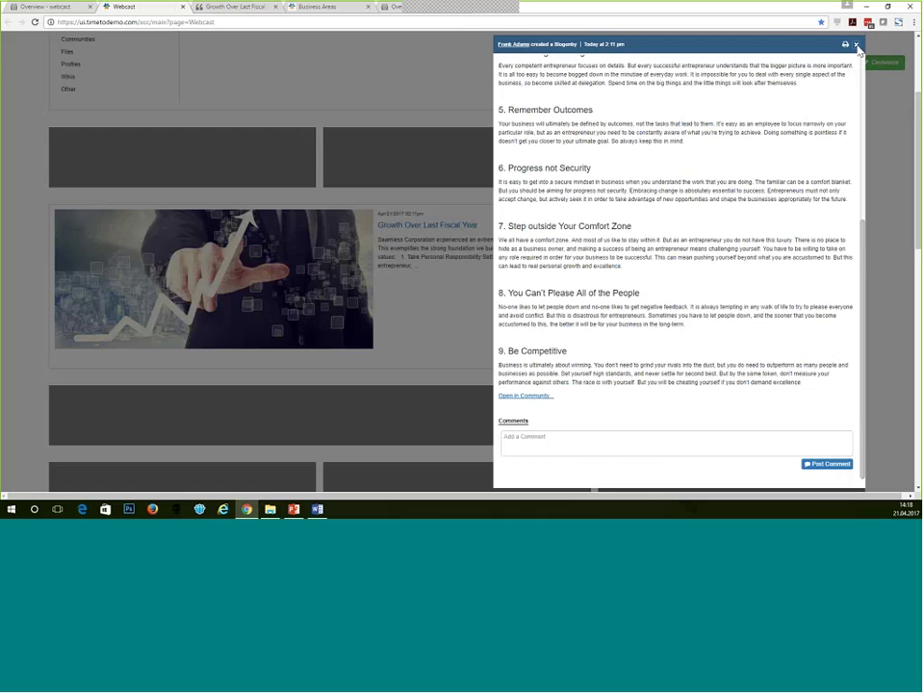
{"action": "left_click", "coordinate": [855, 44]}
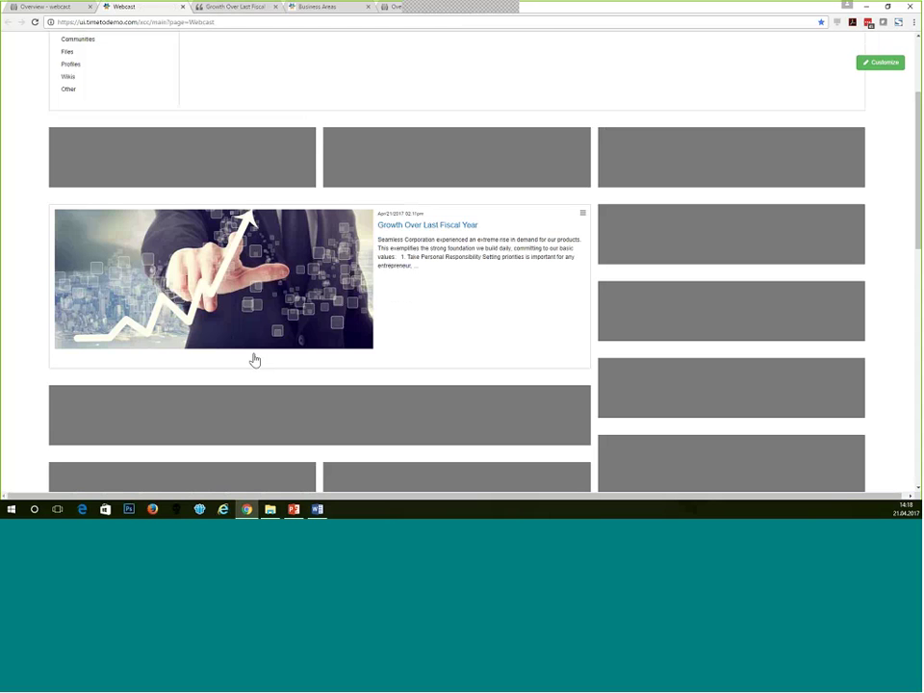
Create a News Slider widget with the ID BusinessAreaNews and place it in the wide placeholder directly below the top news widget.
{"action": "scroll", "coordinate": [443, 208], "scroll_direction": "up", "scroll_amount": 3}
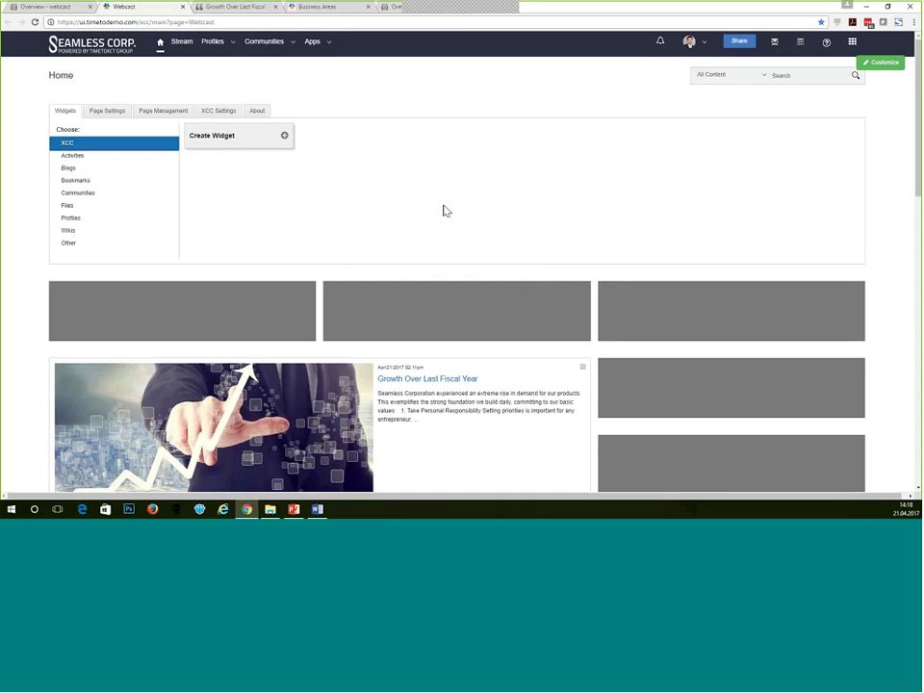
{"action": "left_click", "coordinate": [252, 146]}
{"action": "left_click", "coordinate": [482, 110]}
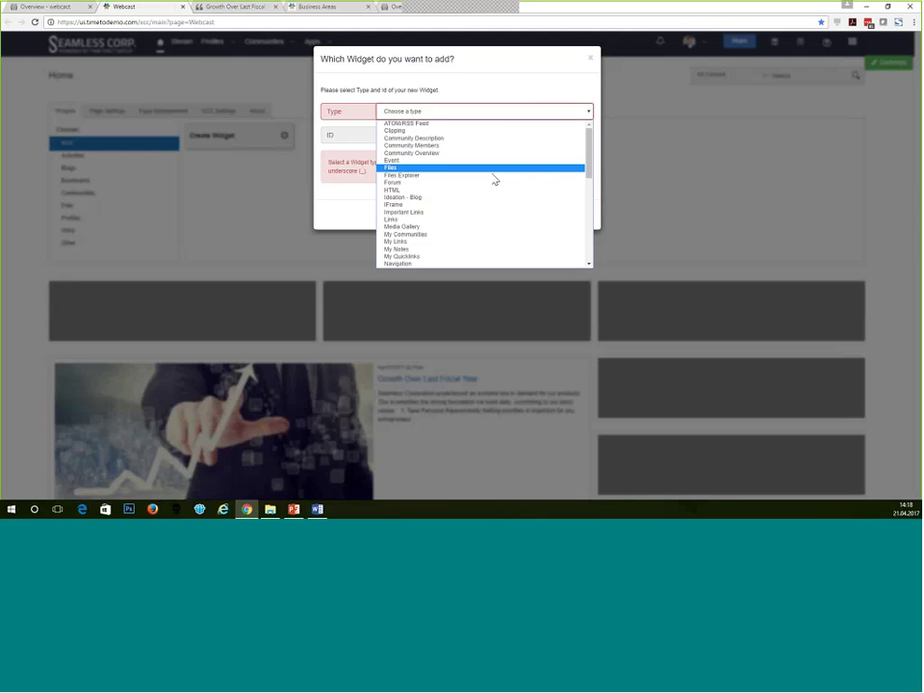
{"action": "scroll", "coordinate": [494, 179], "scroll_direction": "down", "scroll_amount": 8}
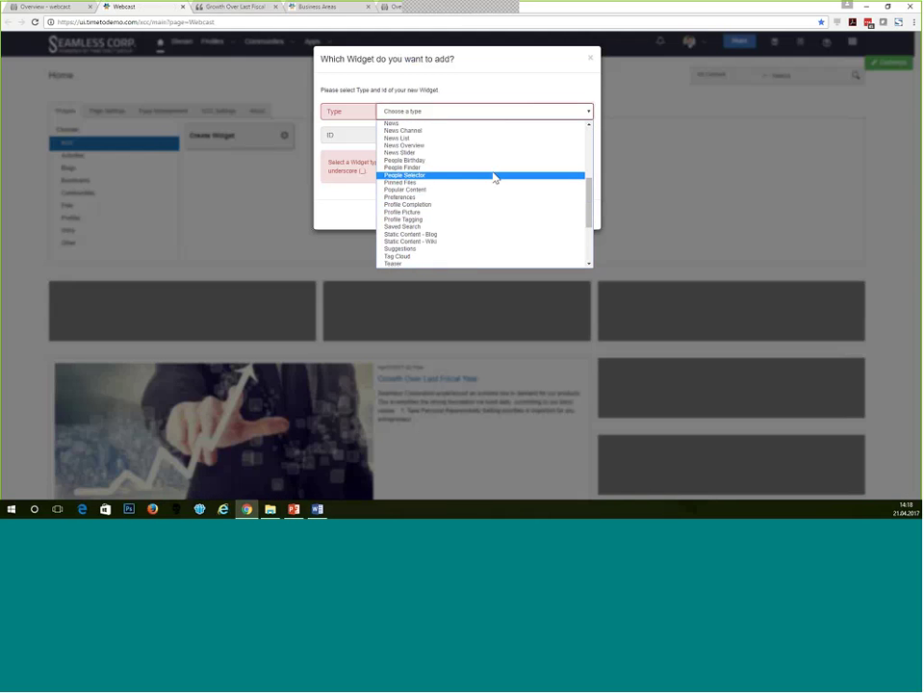
{"action": "left_click", "coordinate": [444, 154]}
{"action": "left_click", "coordinate": [404, 135]}
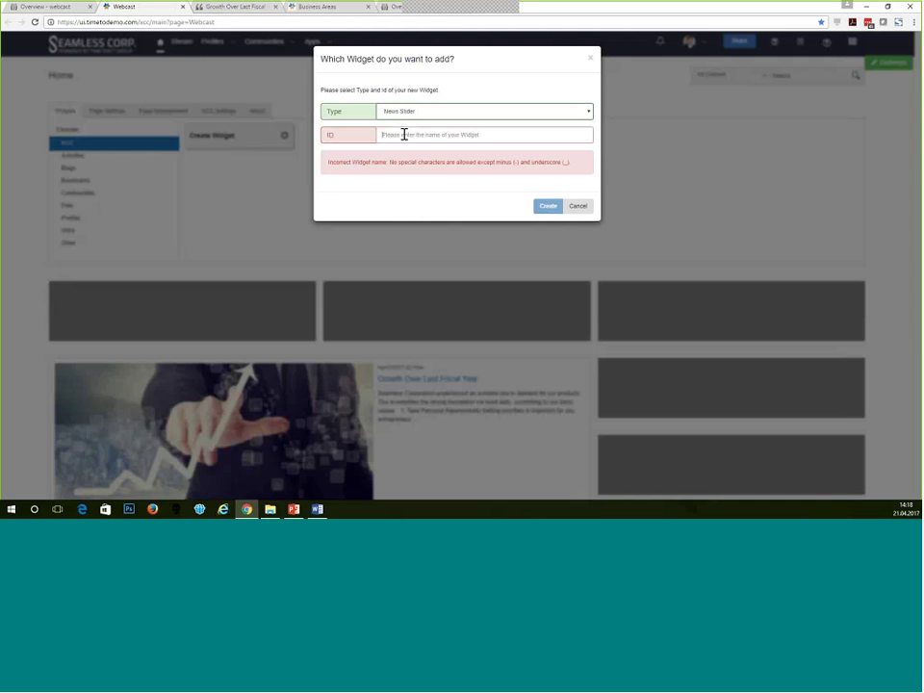
{"action": "type", "text": "Busin"}
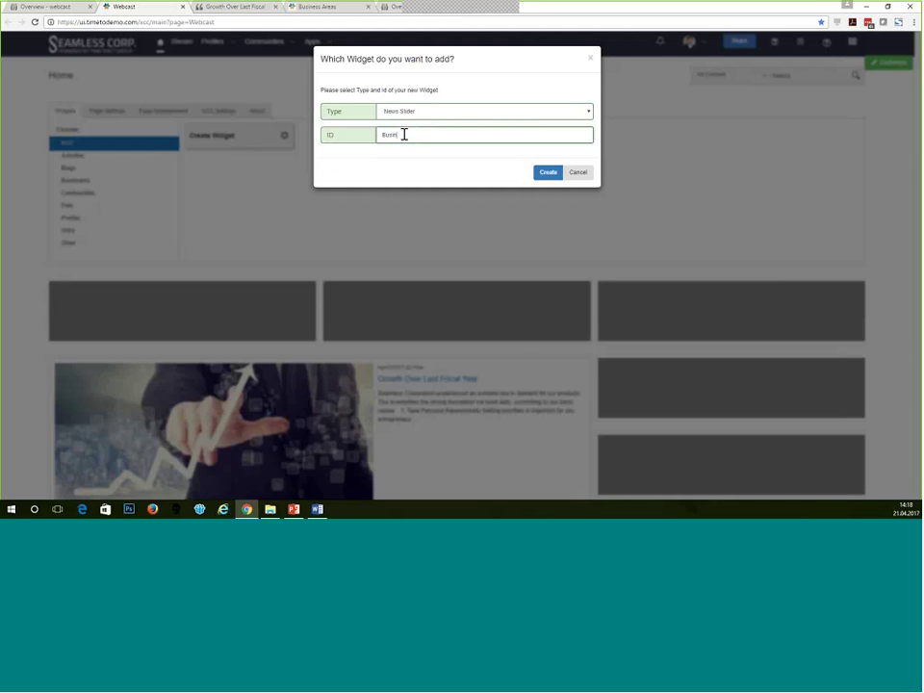
{"action": "type", "text": "essArea"}
{"action": "type", "text": "News"}
{"action": "left_click", "coordinate": [548, 173]}
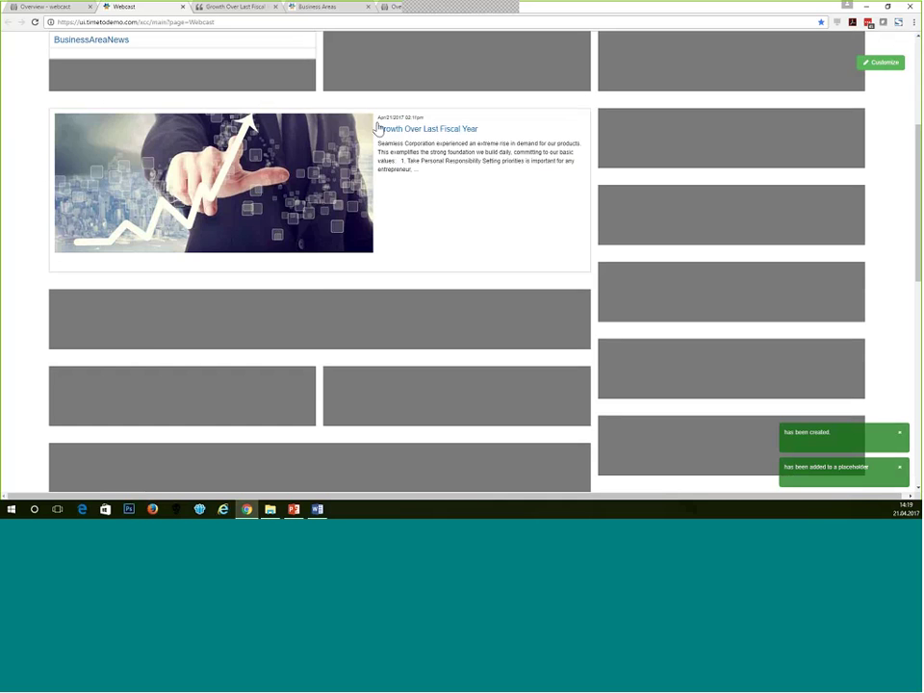
{"action": "scroll", "coordinate": [240, 187], "scroll_direction": "up", "scroll_amount": 3}
{"action": "left_click_drag", "start_coordinate": [193, 184], "coordinate": [605, 330]}
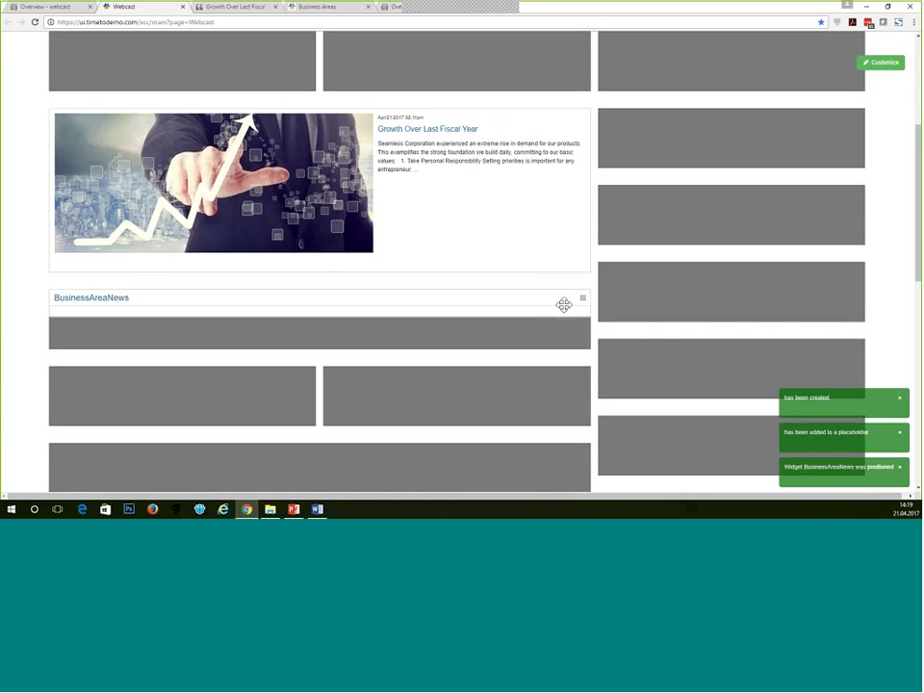
Set the title of the BusinessAreaNews widget to "Latest from the business areas".
{"action": "left_click", "coordinate": [583, 300]}
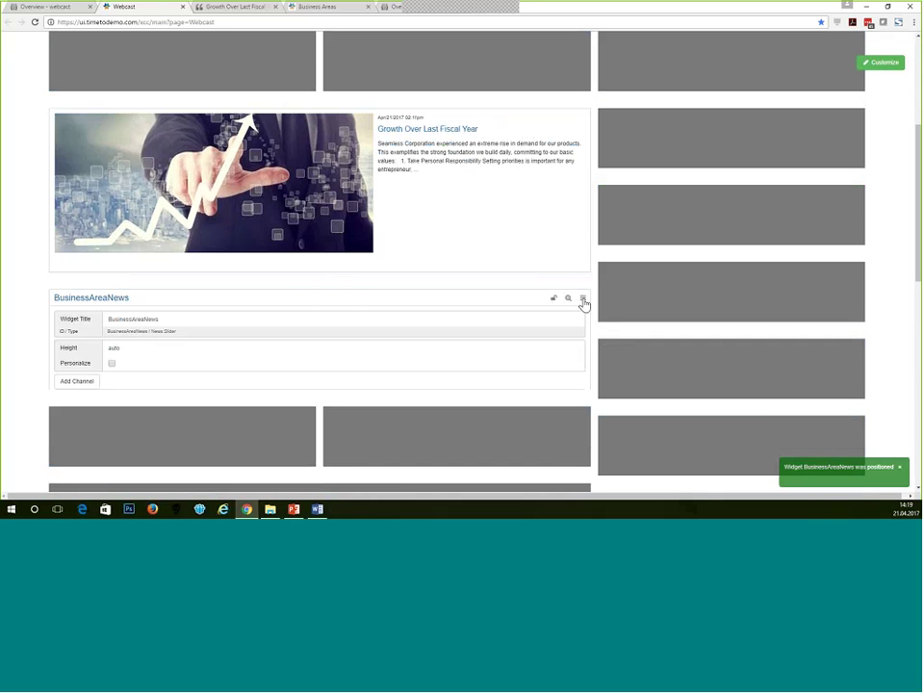
{"action": "scroll", "coordinate": [231, 284], "scroll_direction": "down", "scroll_amount": 1}
{"action": "left_click_drag", "start_coordinate": [159, 272], "coordinate": [100, 271]}
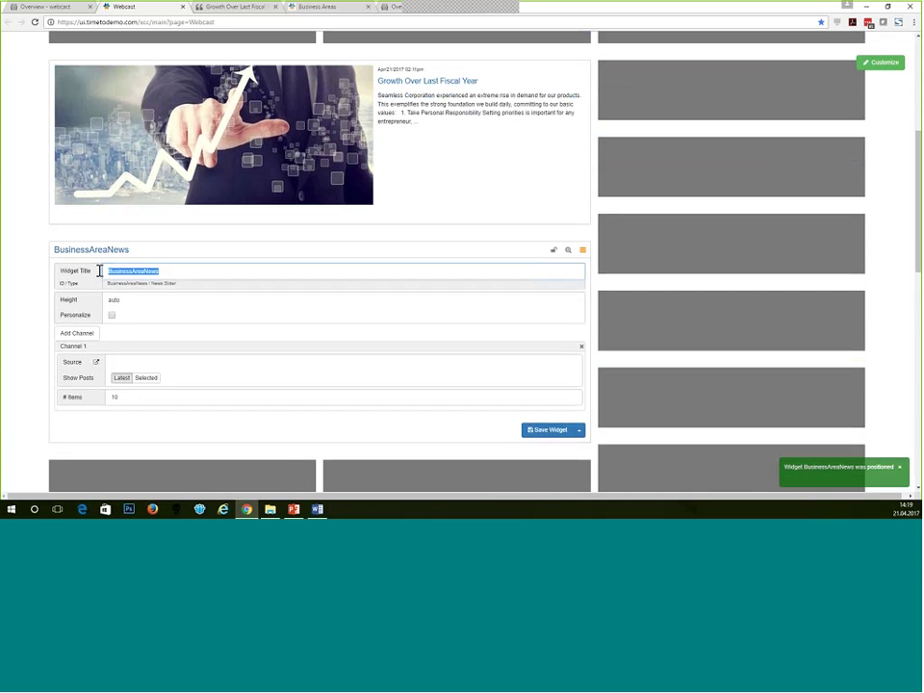
{"action": "type", "text": "Late"}
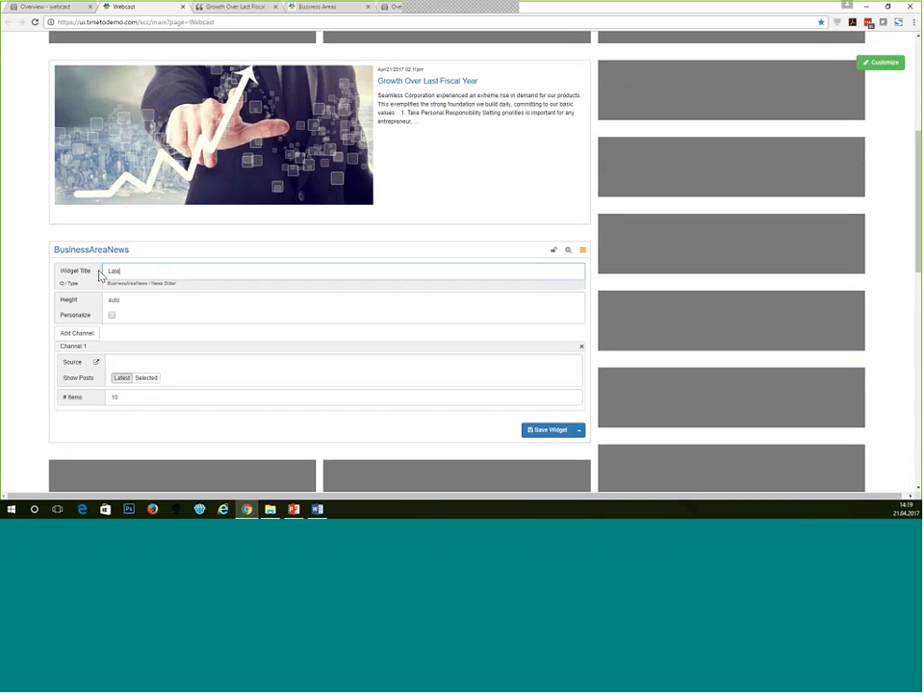
{"action": "type", "text": "s"}
{"action": "type", "text": "t N"}
{"action": "type", "text": "rom the"}
{"action": "type", "text": " business a"}
{"action": "type", "text": "reas"}
Set the source of the BusinessAreaNews widget's Channel 1 to the Embroidery community.
{"action": "scroll", "coordinate": [196, 338], "scroll_direction": "down", "scroll_amount": 1}
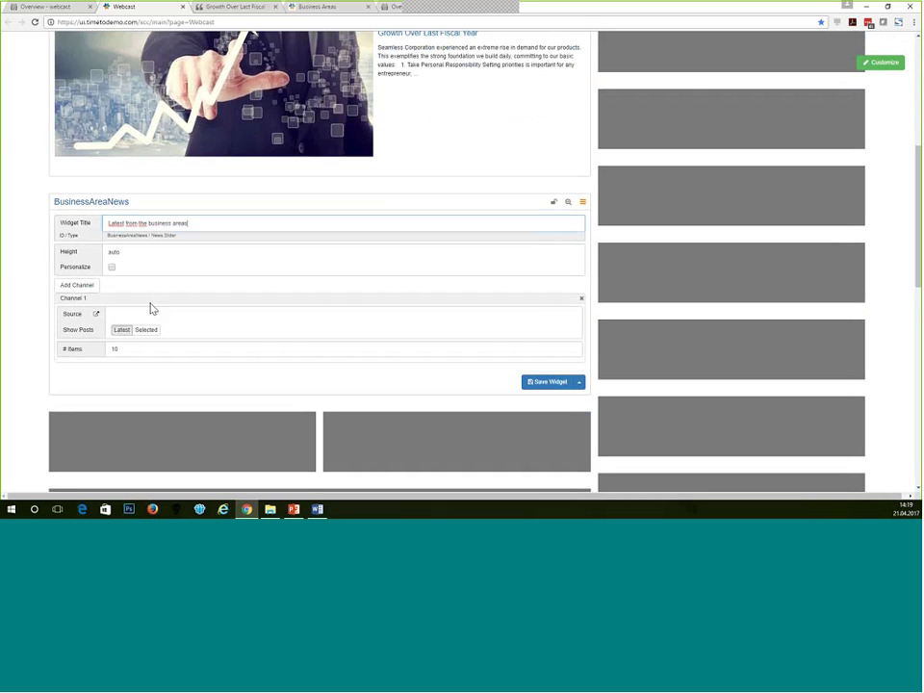
{"action": "left_click", "coordinate": [122, 318]}
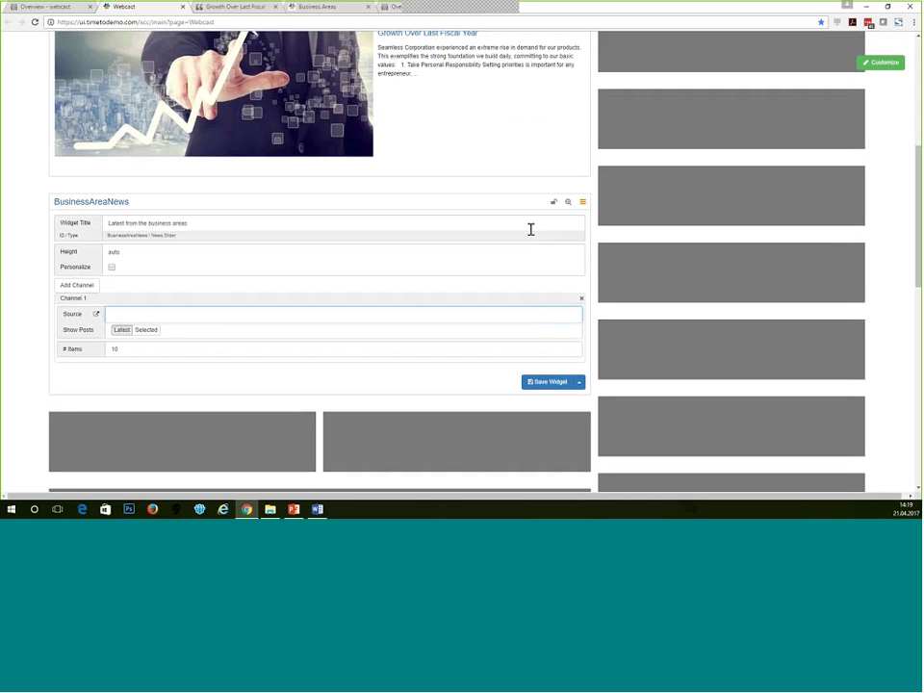
{"action": "type", "text": "emb"}
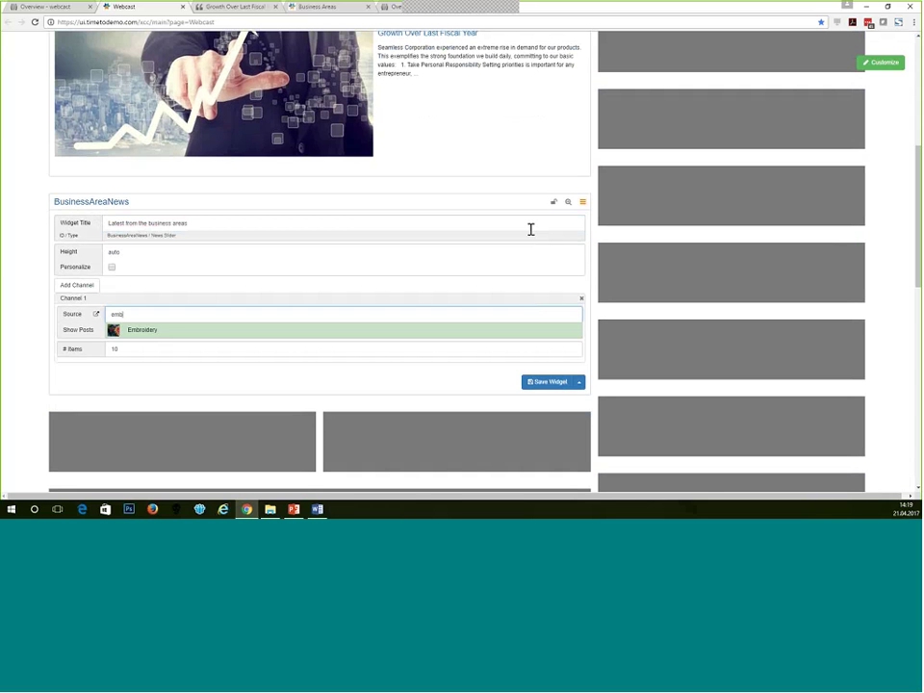
{"action": "left_click", "coordinate": [155, 334]}
Add a second channel to the BusinessAreaNews widget with Knitting, Crocheting and Weaving as its source.
{"action": "left_click", "coordinate": [82, 290]}
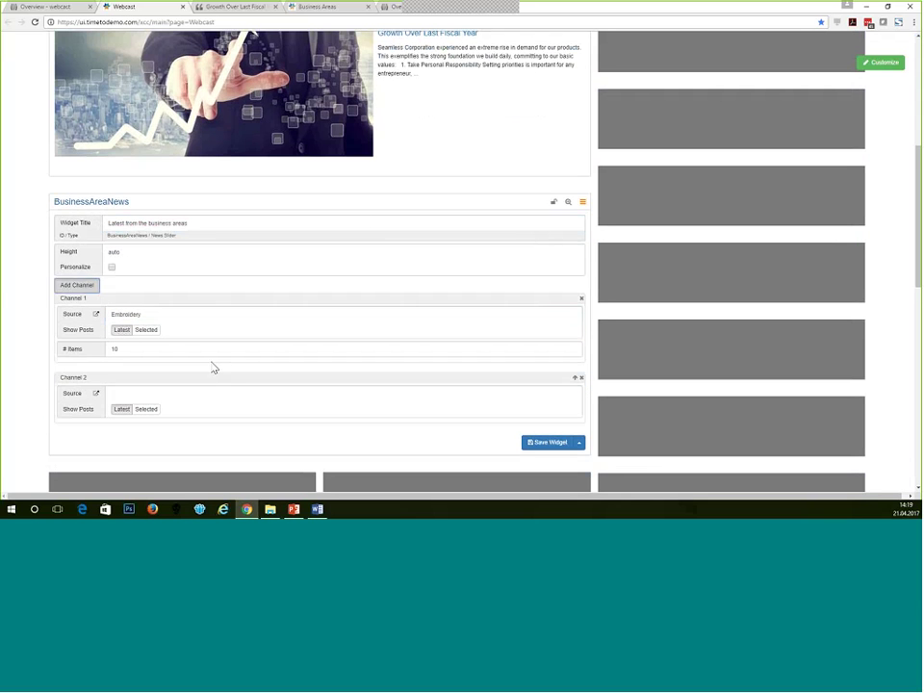
{"action": "left_click", "coordinate": [127, 393]}
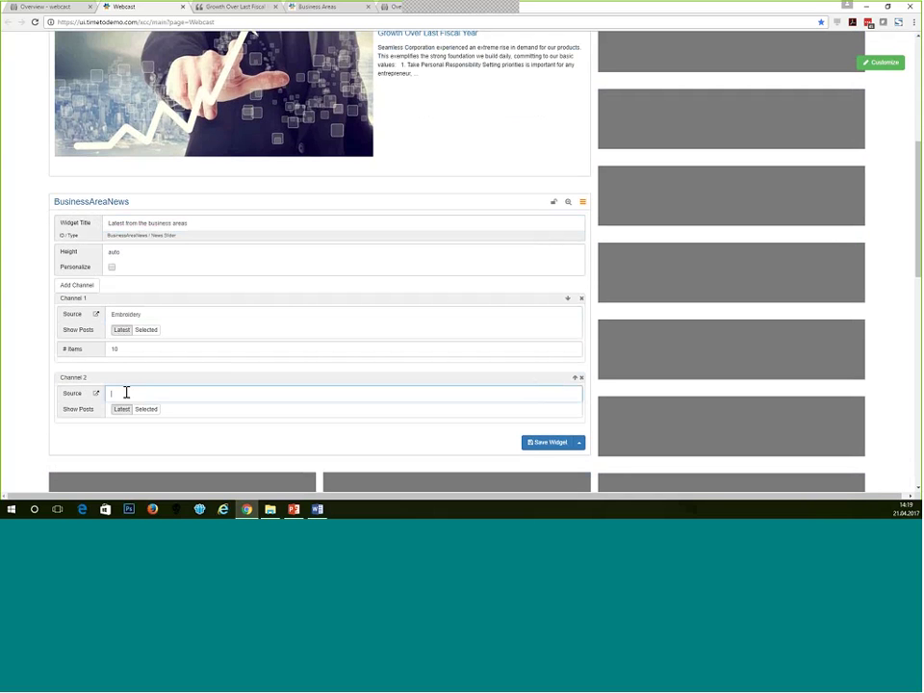
{"action": "type", "text": "em"}
{"action": "left_click", "coordinate": [134, 416]}
Add a third channel to the BusinessAreaNews widget with Fleece and felt as its source.
{"action": "left_click", "coordinate": [81, 288]}
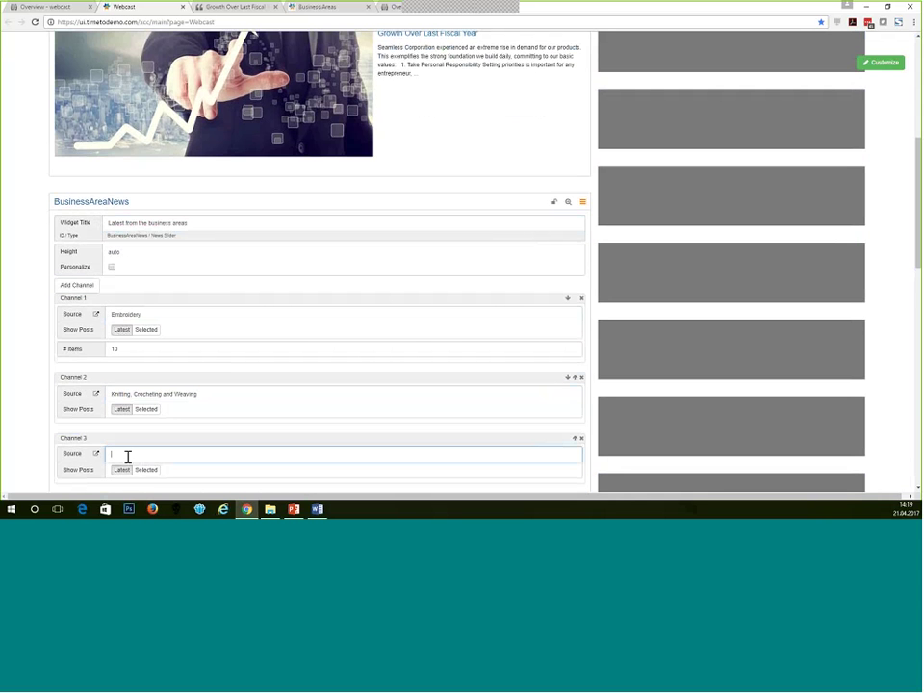
{"action": "type", "text": "des"}
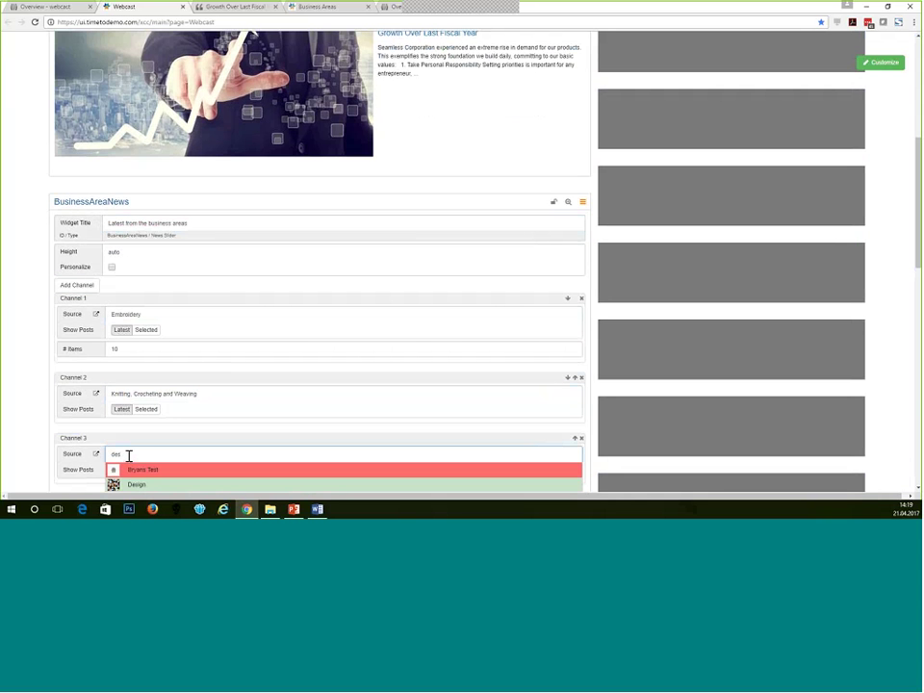
{"action": "scroll", "coordinate": [130, 450], "scroll_direction": "down", "scroll_amount": 1}
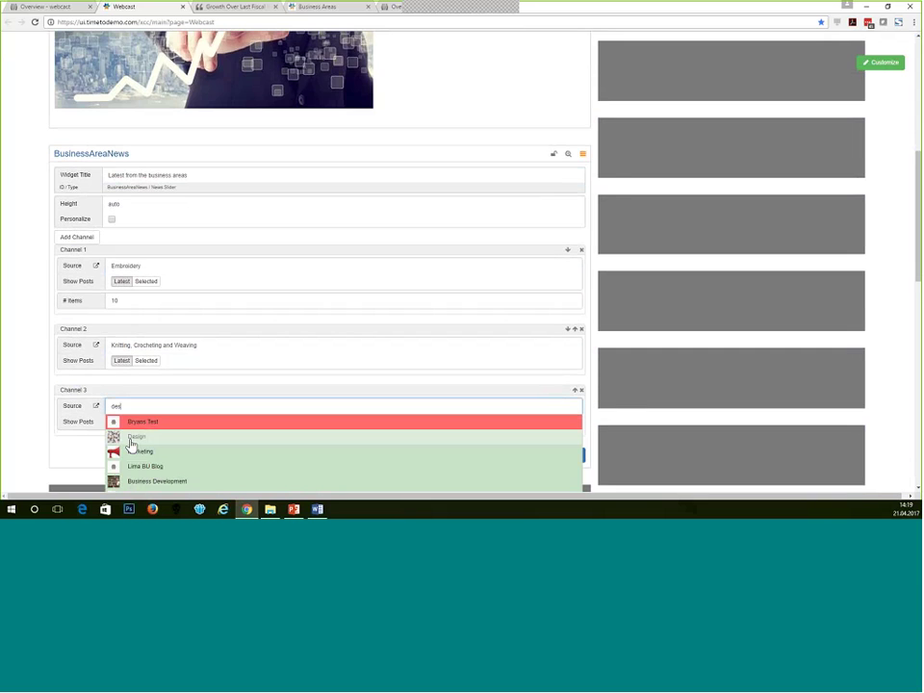
{"action": "scroll", "coordinate": [132, 444], "scroll_direction": "down", "scroll_amount": 1}
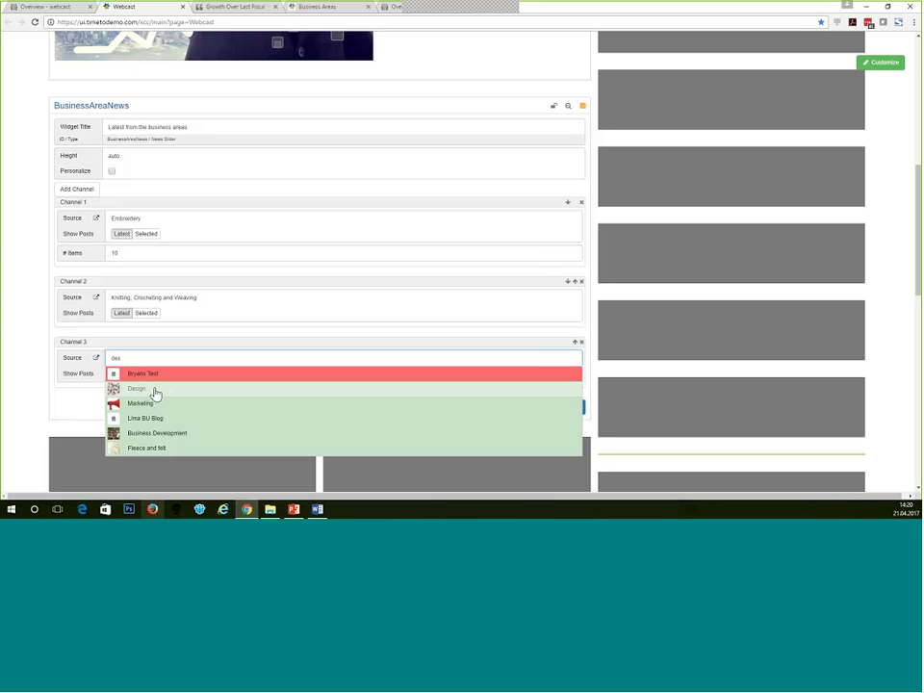
{"action": "left_click", "coordinate": [159, 447]}
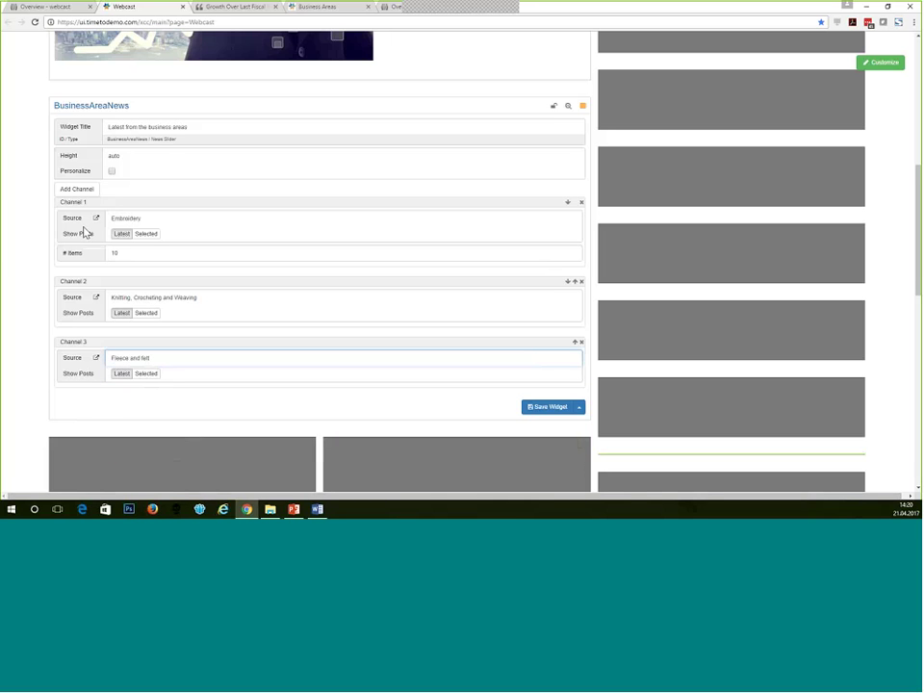
Add a fourth channel with Design as its source and save the BusinessAreaNews widget.
{"action": "left_click", "coordinate": [79, 189]}
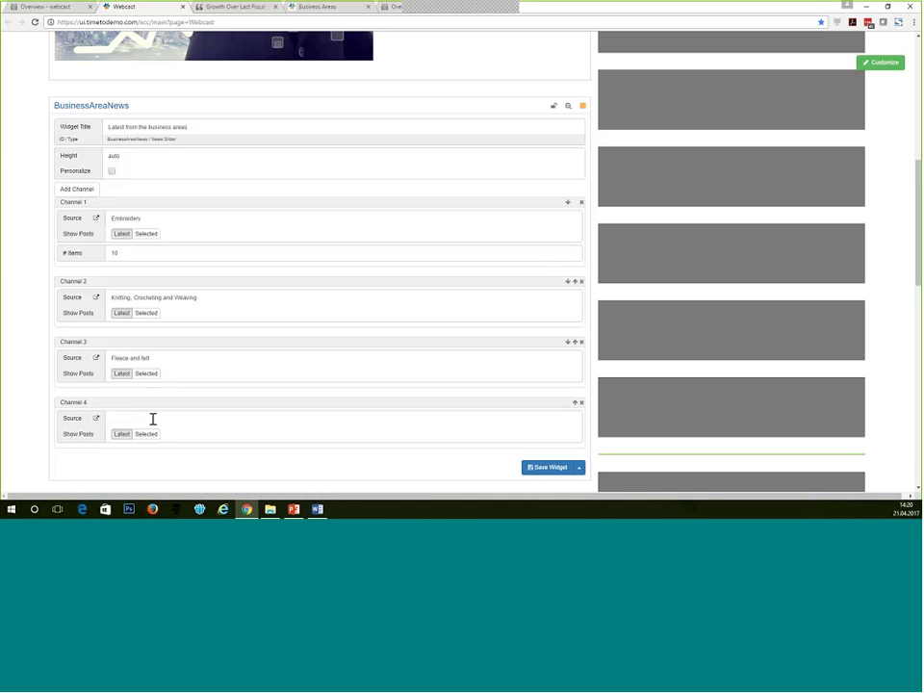
{"action": "left_click", "coordinate": [152, 418]}
{"action": "type", "text": "de"}
{"action": "left_click", "coordinate": [150, 463]}
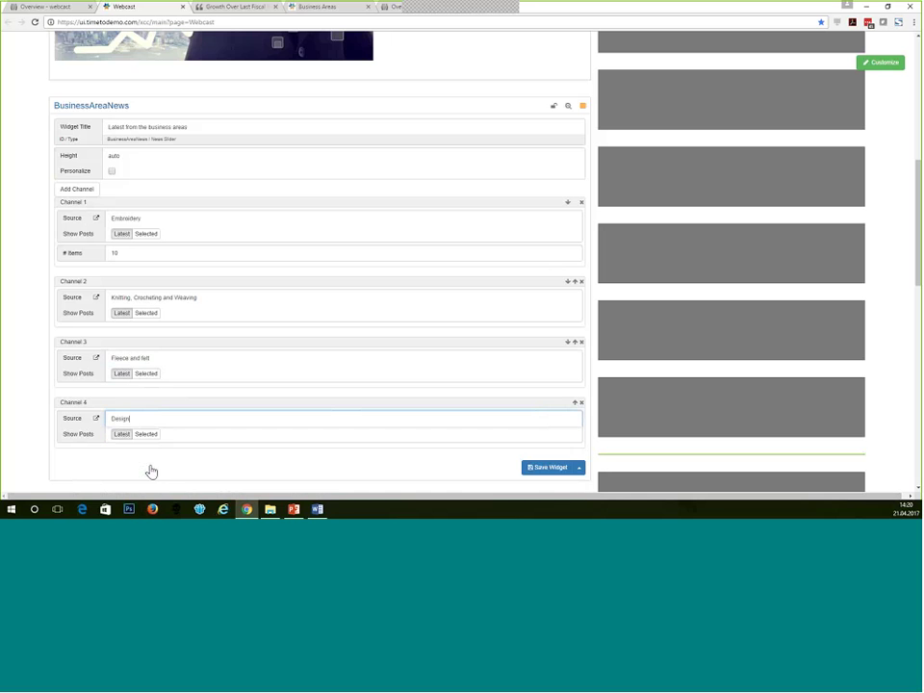
{"action": "left_click", "coordinate": [533, 471]}
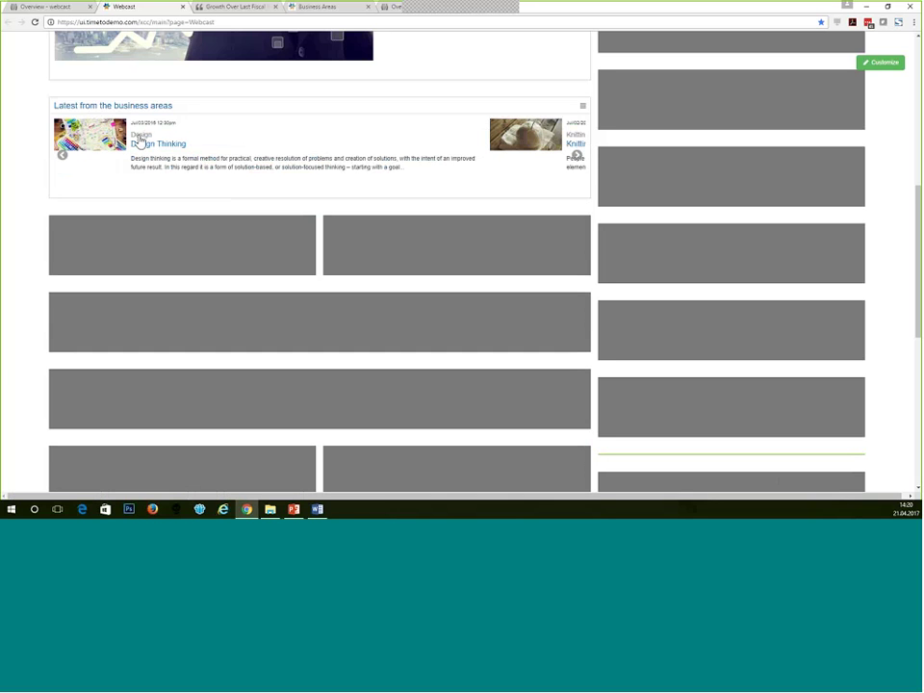
Preview the Design Thinking post from the business areas slider, close it, and browse the slider's other posts forward and back.
{"action": "left_click", "coordinate": [205, 165]}
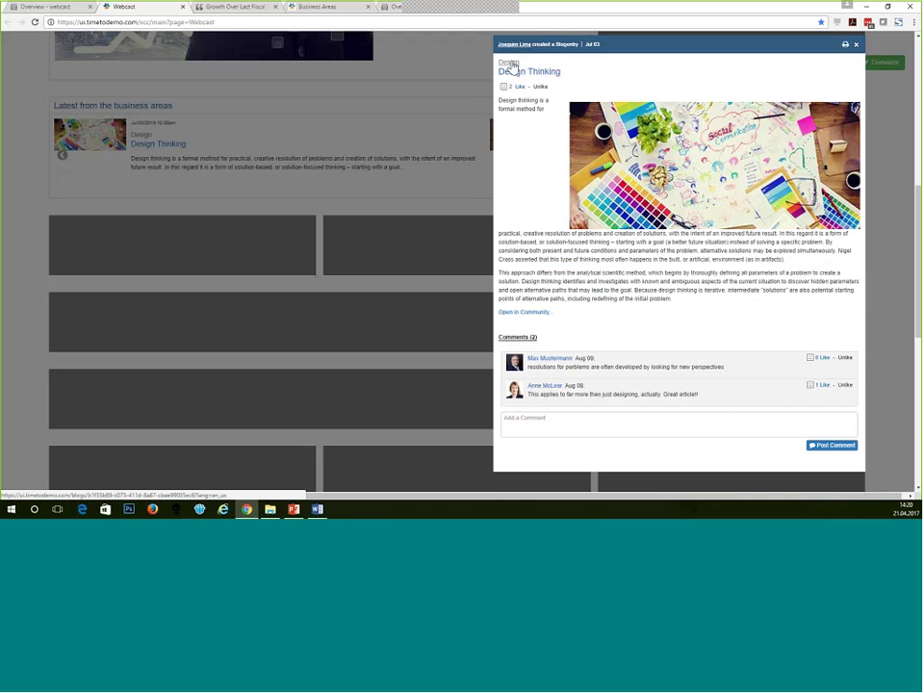
{"action": "left_click", "coordinate": [856, 45]}
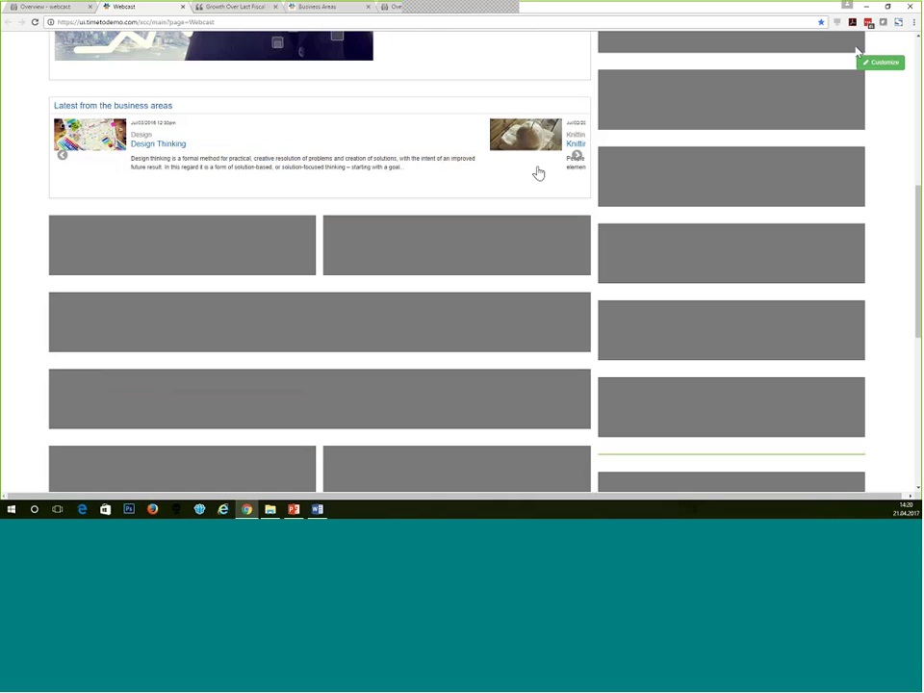
{"action": "left_click", "coordinate": [578, 157]}
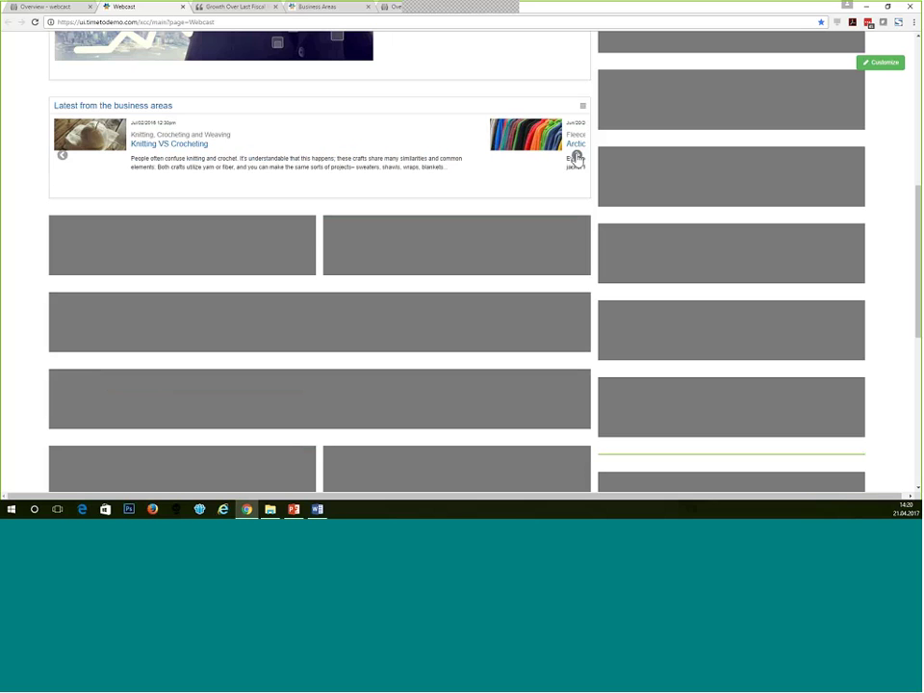
{"action": "left_click", "coordinate": [578, 157]}
{"action": "left_click", "coordinate": [578, 157]}
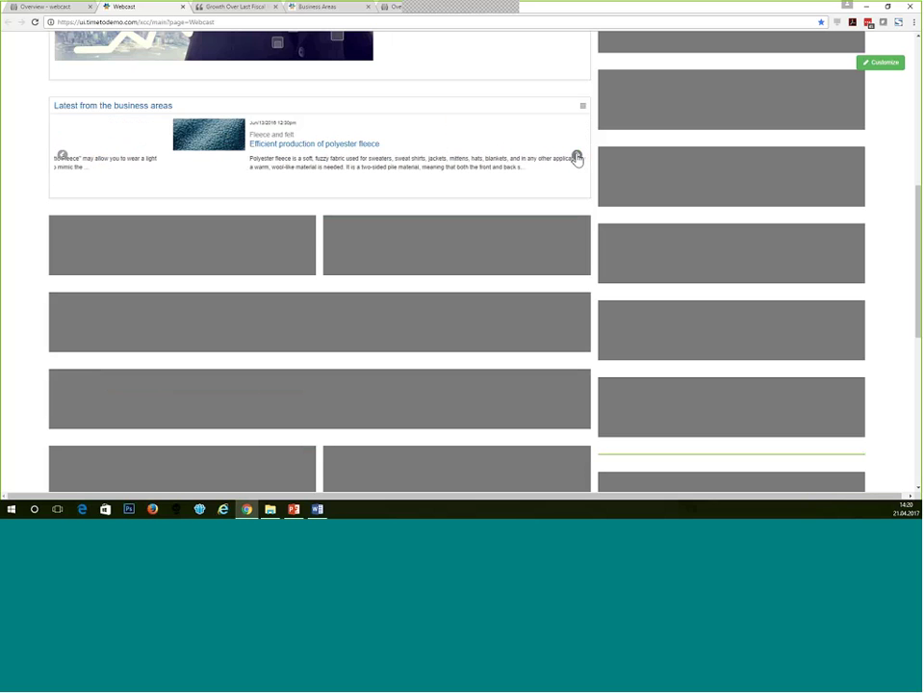
{"action": "left_click", "coordinate": [577, 157]}
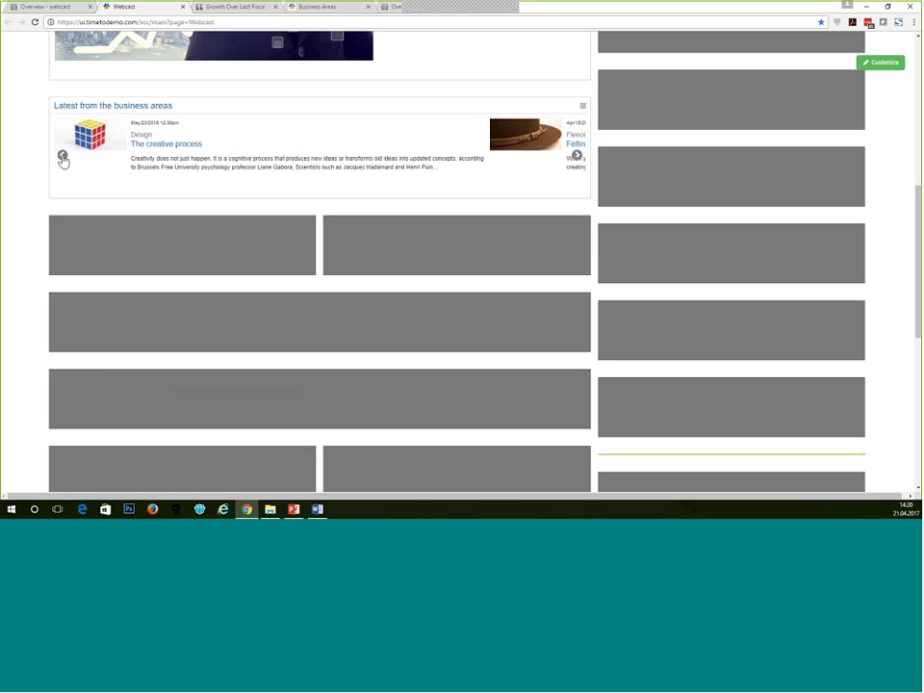
{"action": "left_click", "coordinate": [62, 157]}
{"action": "left_click", "coordinate": [61, 156]}
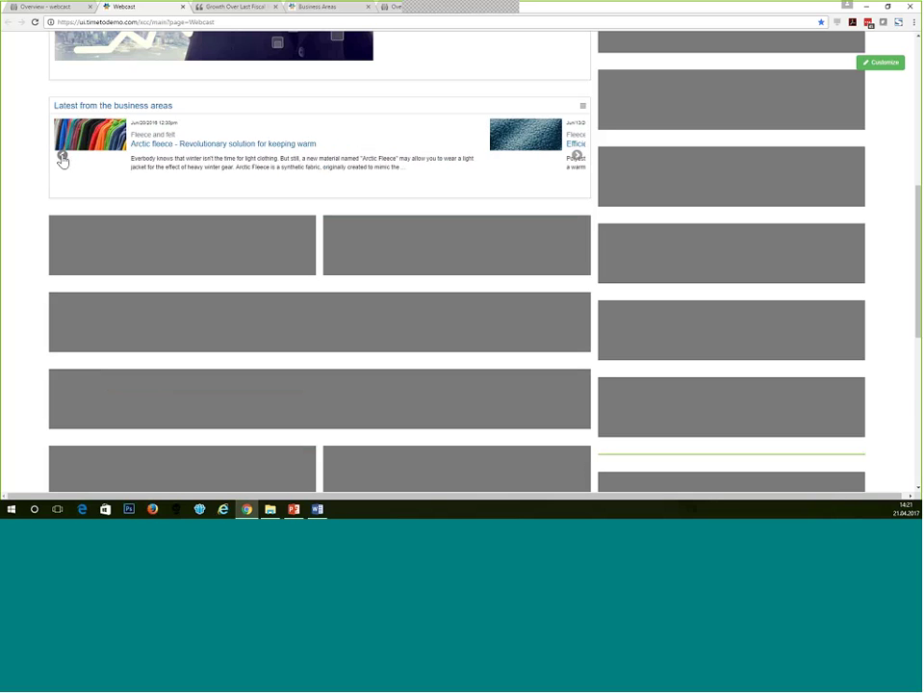
{"action": "left_click", "coordinate": [62, 157]}
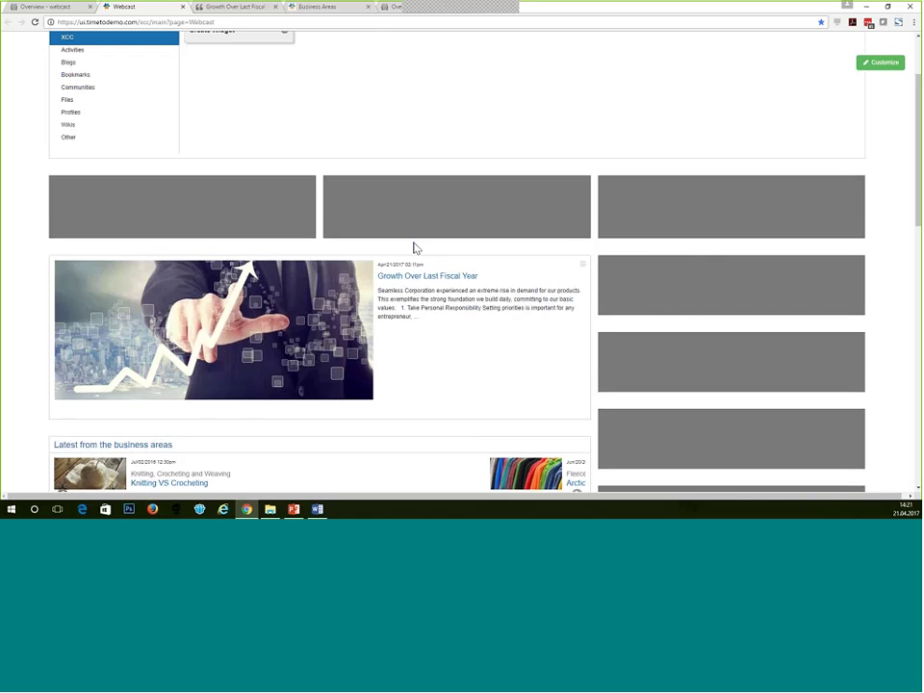
Create an Event widget with the ID Events and move it to the wide placeholder below the business areas slider.
{"action": "scroll", "coordinate": [242, 78], "scroll_direction": "up", "scroll_amount": 1}
{"action": "left_click", "coordinate": [238, 77]}
{"action": "left_click", "coordinate": [439, 113]}
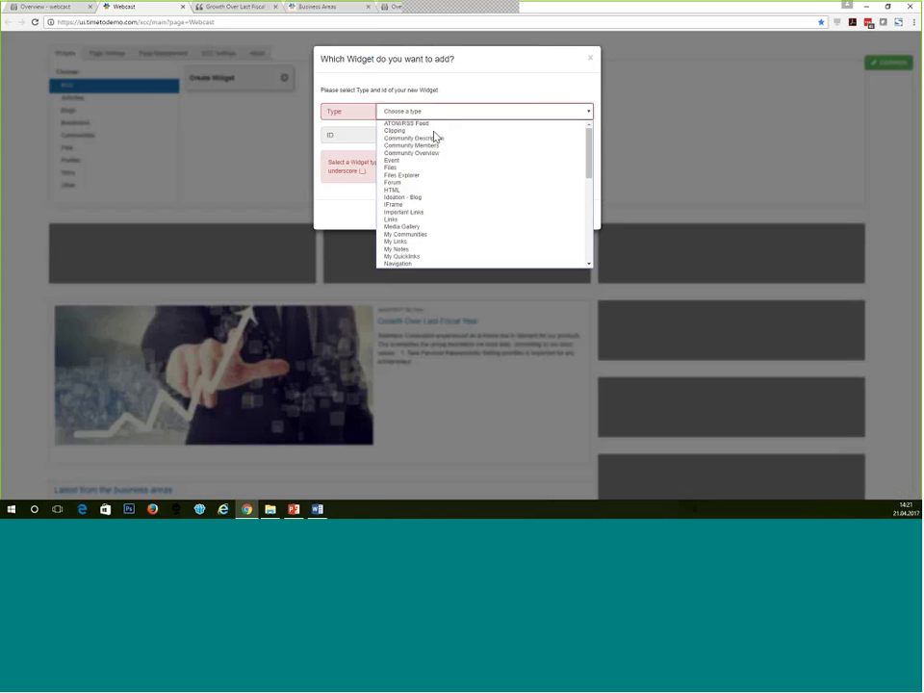
{"action": "left_click", "coordinate": [419, 161]}
{"action": "left_click", "coordinate": [409, 140]}
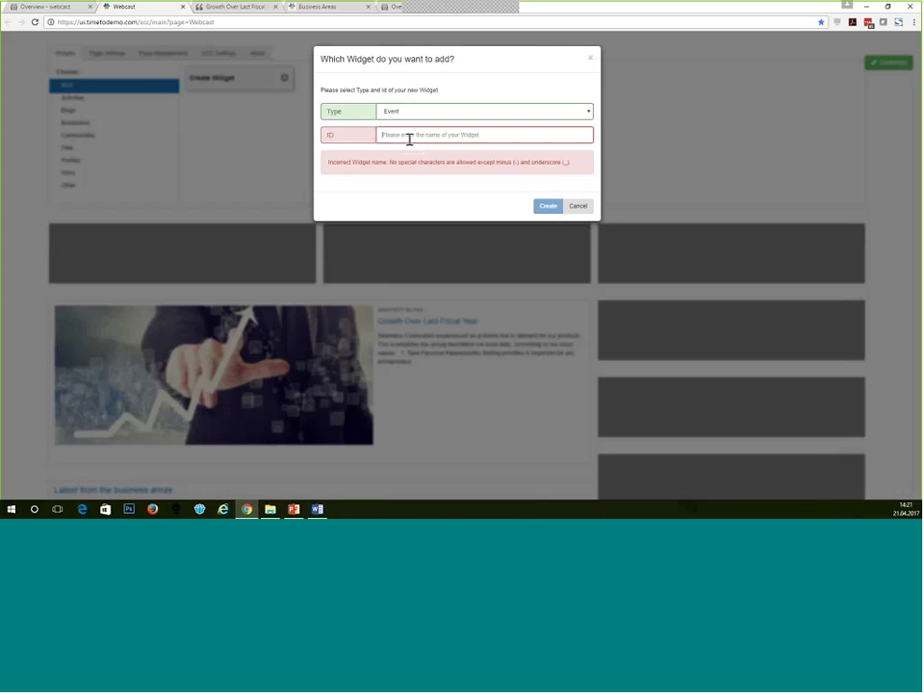
{"action": "type", "text": "Events"}
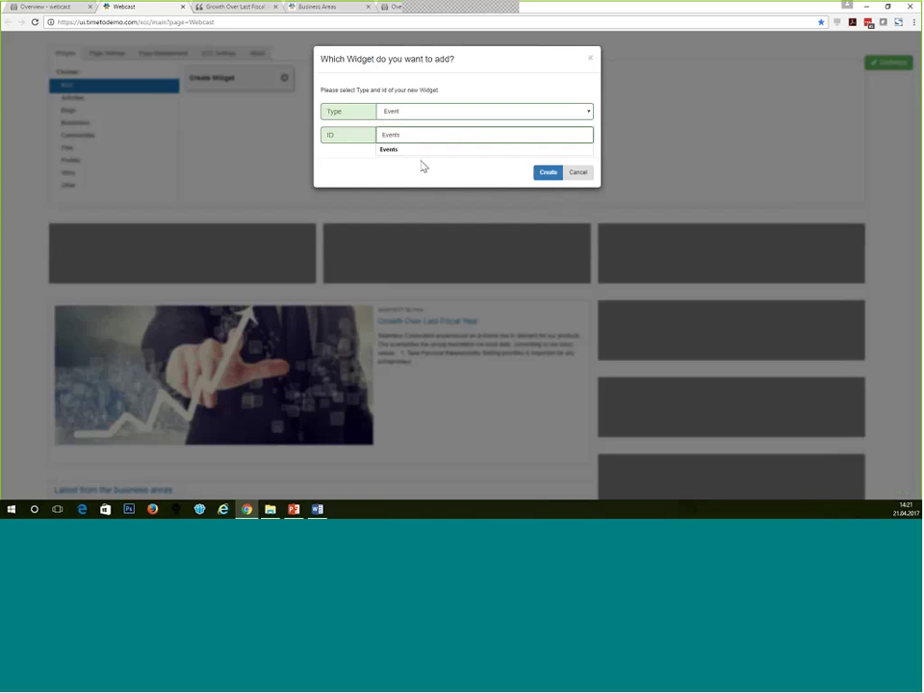
{"action": "left_click", "coordinate": [548, 174]}
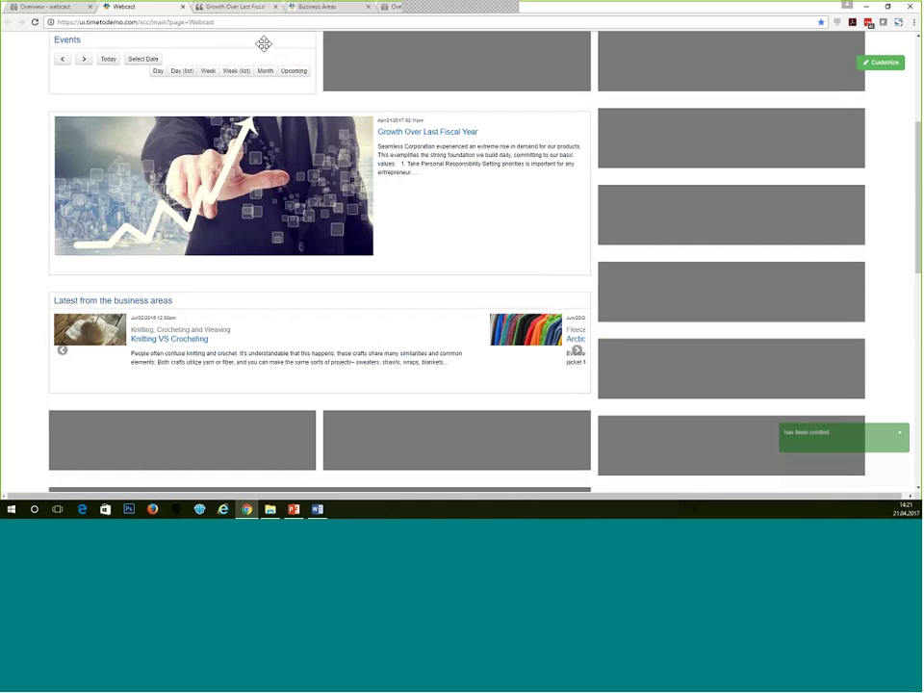
{"action": "left_click_drag", "start_coordinate": [206, 40], "coordinate": [496, 369]}
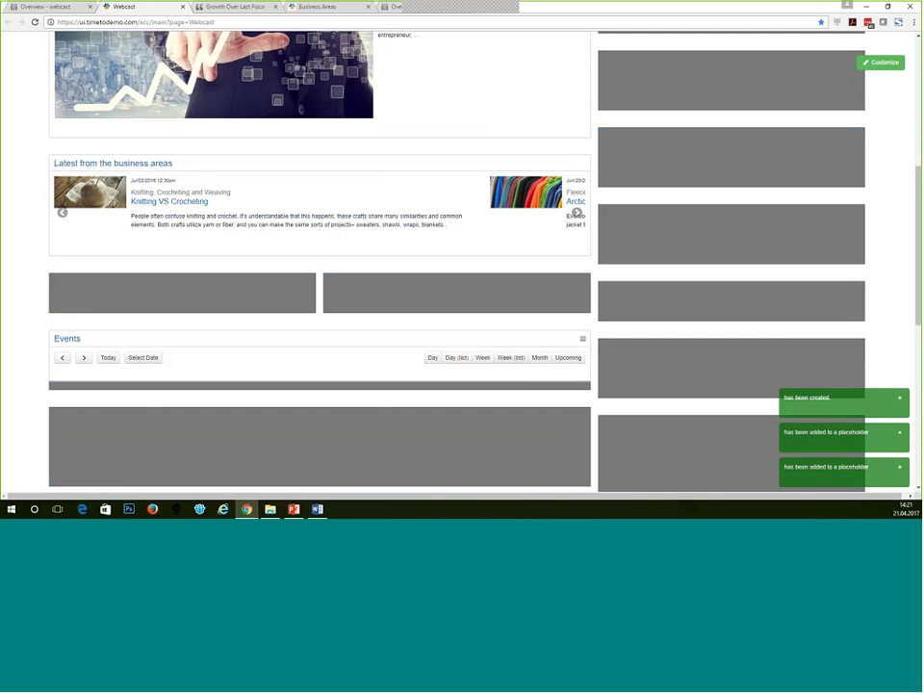
Open the Events widget's settings and set the source of its first channel to Embroidery.
{"action": "left_click", "coordinate": [582, 311]}
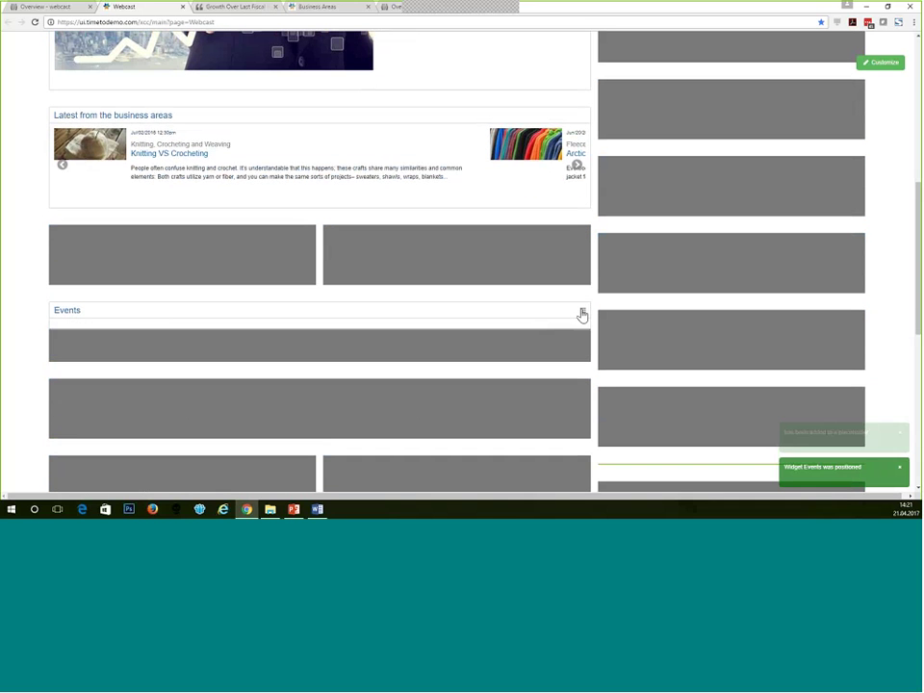
{"action": "scroll", "coordinate": [357, 249], "scroll_direction": "down", "scroll_amount": 3}
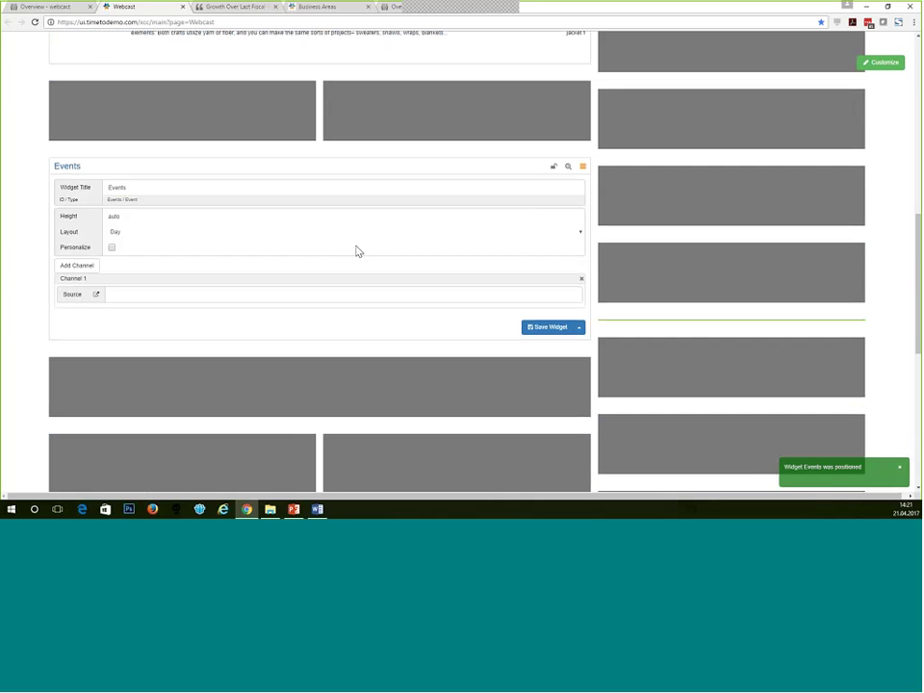
{"action": "left_click", "coordinate": [131, 295]}
{"action": "type", "text": "emb"}
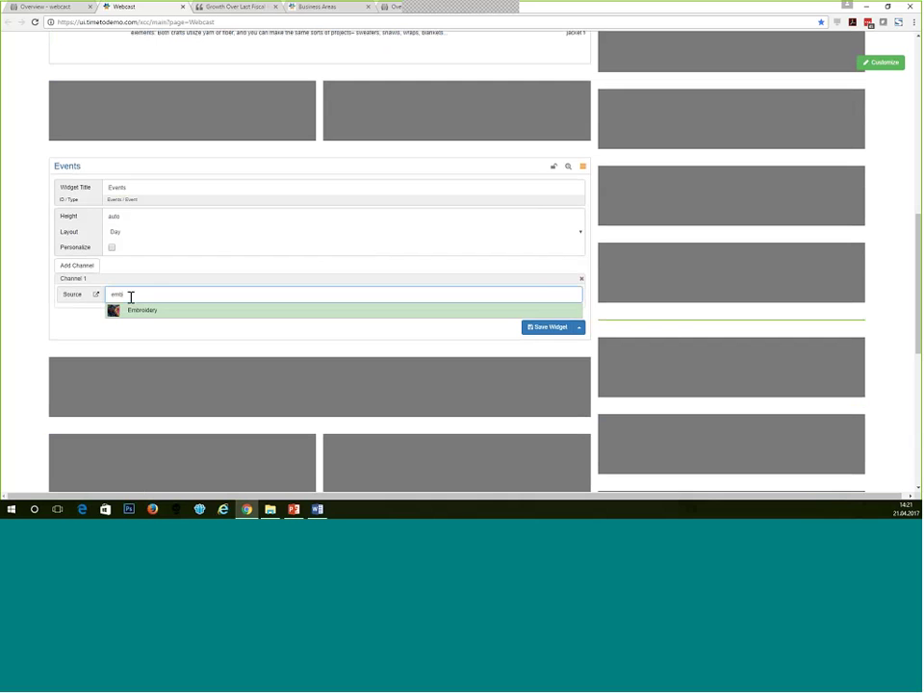
{"action": "key", "text": "Return"}
Add a second channel to the Events widget with Design as its source.
{"action": "left_click", "coordinate": [64, 271]}
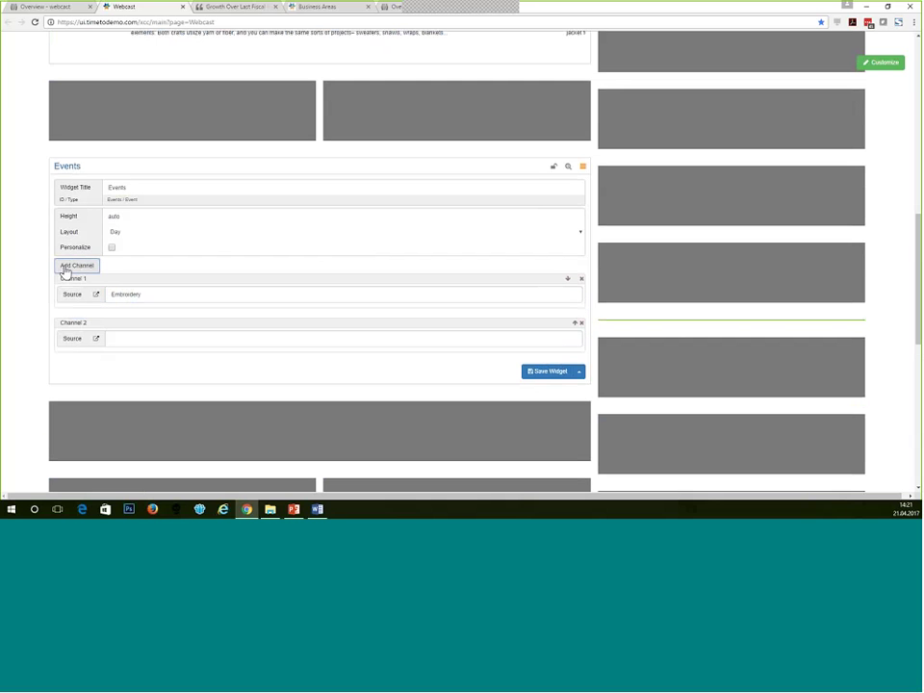
{"action": "left_click", "coordinate": [130, 338]}
{"action": "type", "text": "de"}
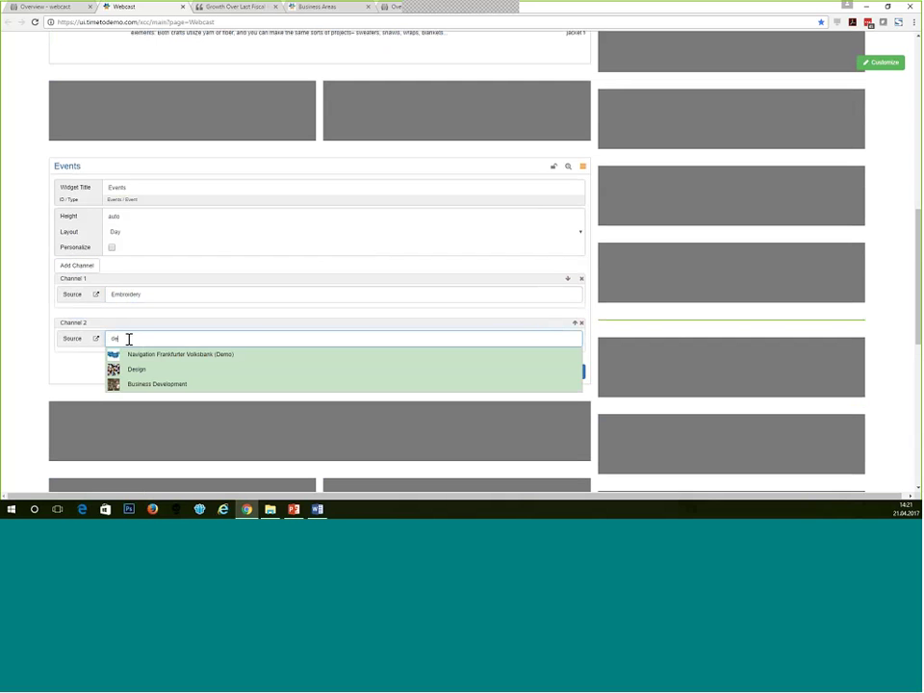
{"action": "left_click", "coordinate": [140, 375]}
Add a third channel with IT support as its source and an empty fourth channel, and save the Events widget.
{"action": "left_click", "coordinate": [92, 266]}
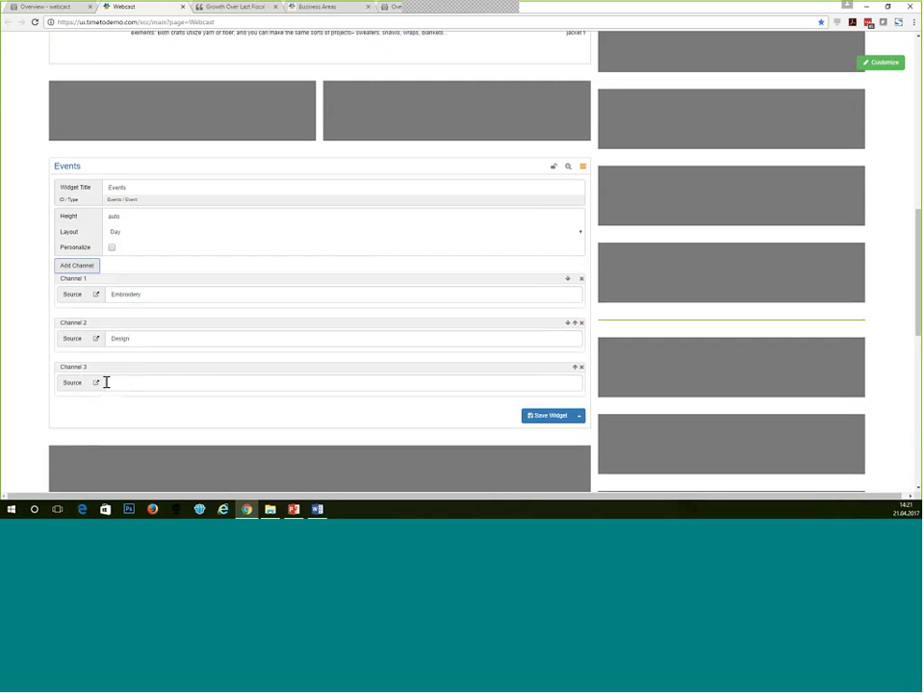
{"action": "left_click", "coordinate": [113, 385]}
{"action": "type", "text": "it"}
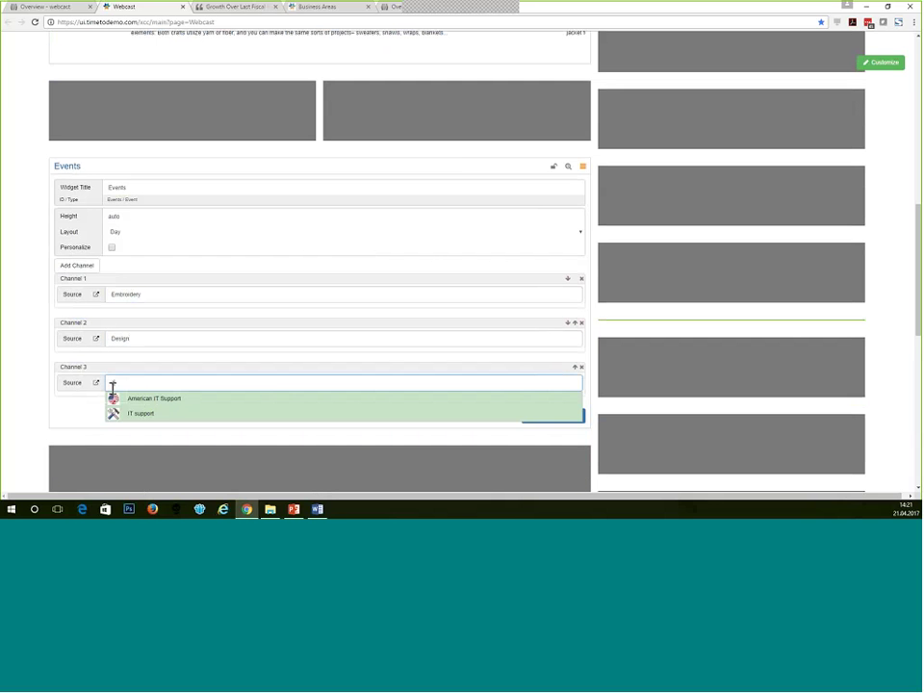
{"action": "left_click", "coordinate": [121, 414]}
{"action": "left_click", "coordinate": [92, 269]}
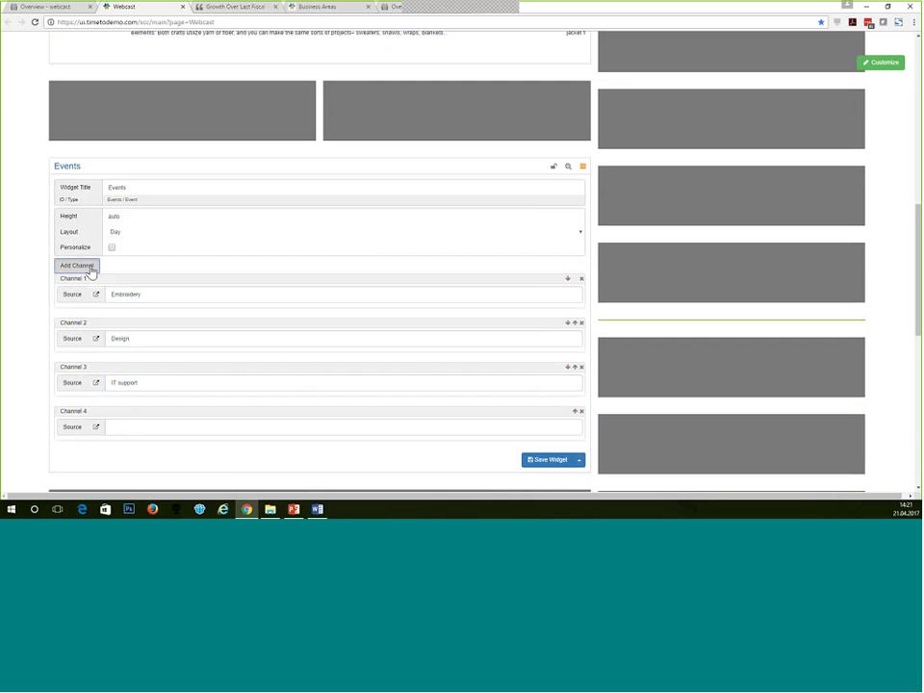
{"action": "left_click", "coordinate": [541, 462]}
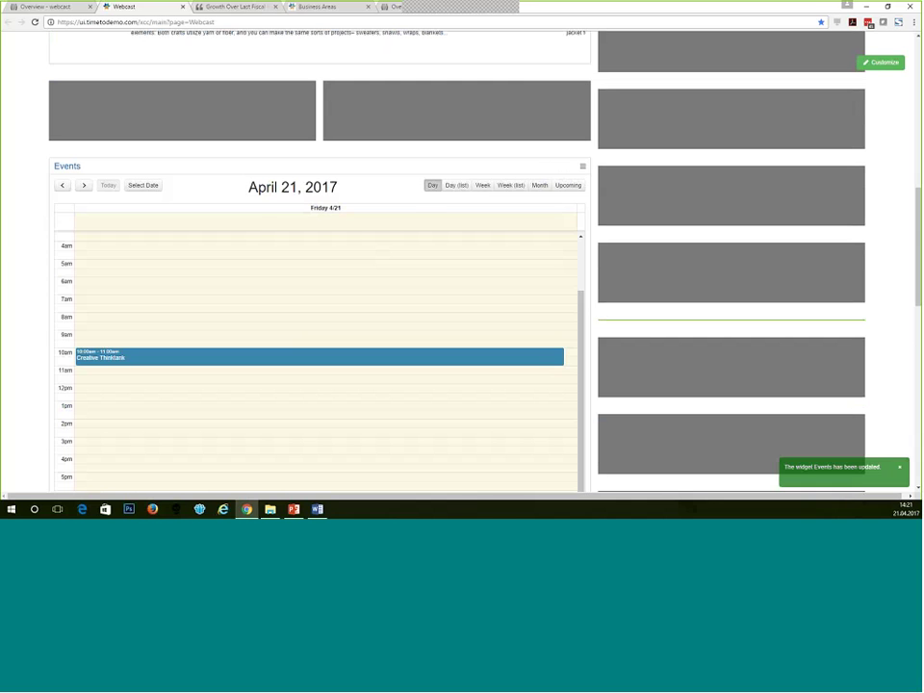
Change the Events widget's layout to Month and save the widget.
{"action": "scroll", "coordinate": [280, 423], "scroll_direction": "down", "scroll_amount": 3}
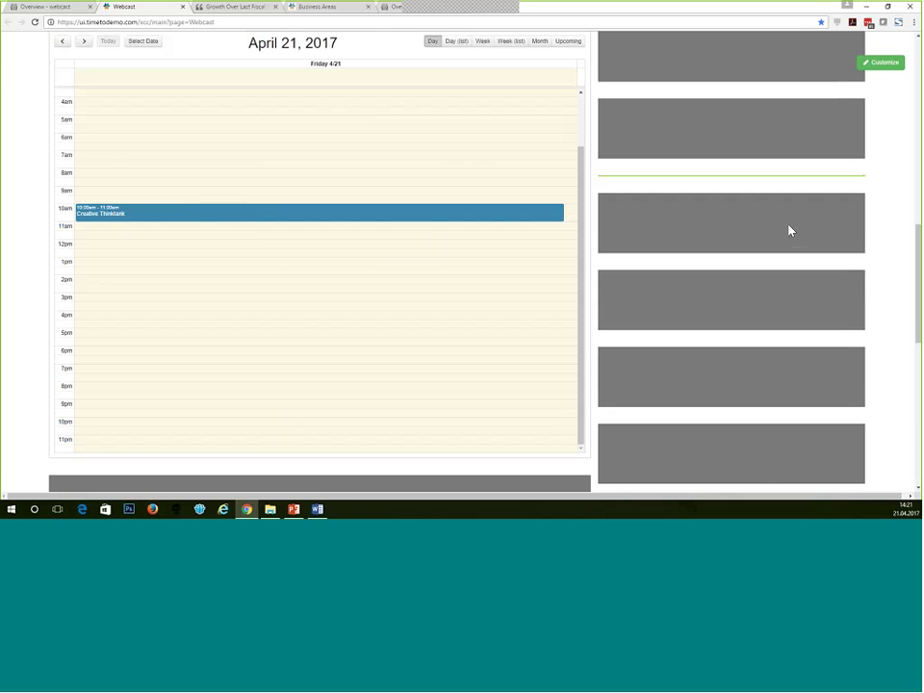
{"action": "scroll", "coordinate": [789, 231], "scroll_direction": "up", "scroll_amount": 1}
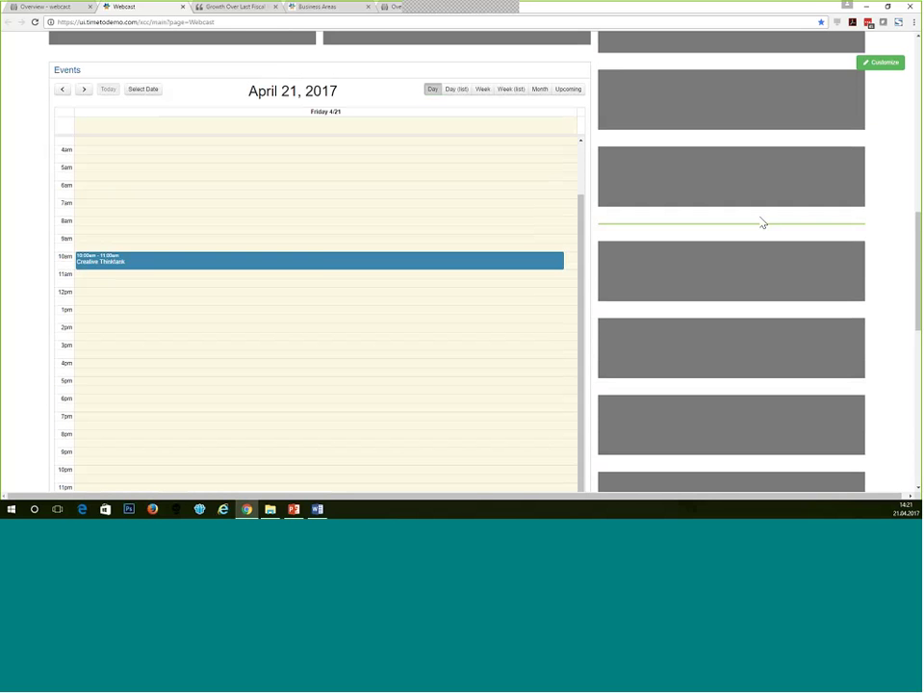
{"action": "left_click", "coordinate": [583, 71]}
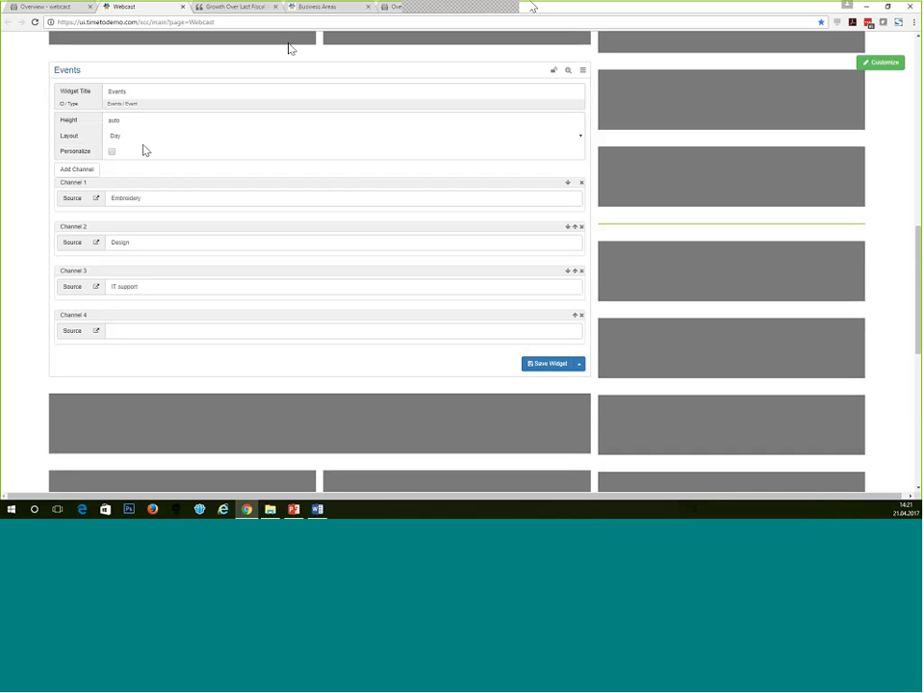
{"action": "left_click", "coordinate": [141, 140]}
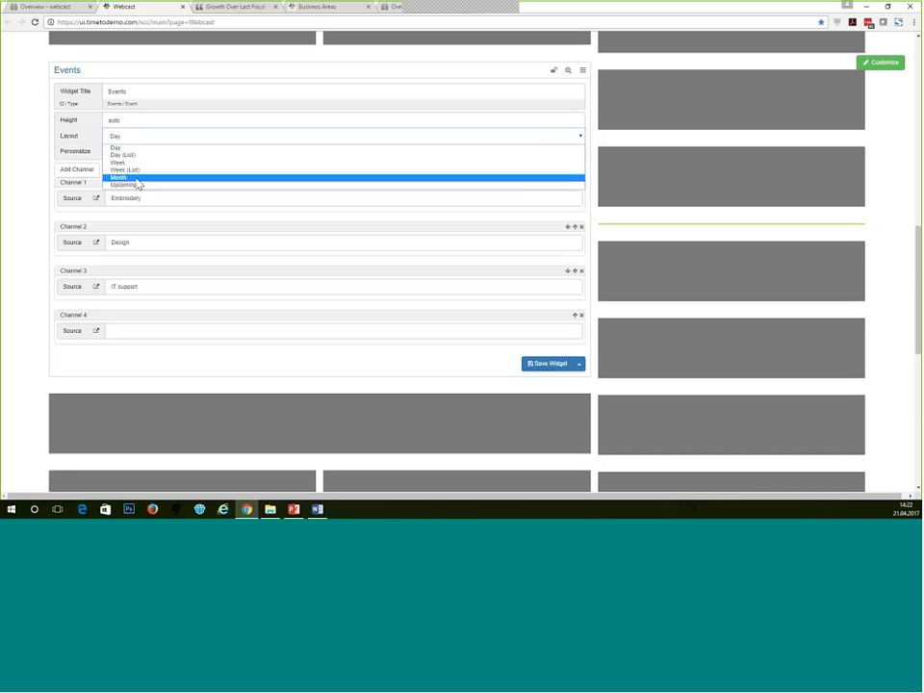
{"action": "left_click", "coordinate": [138, 182]}
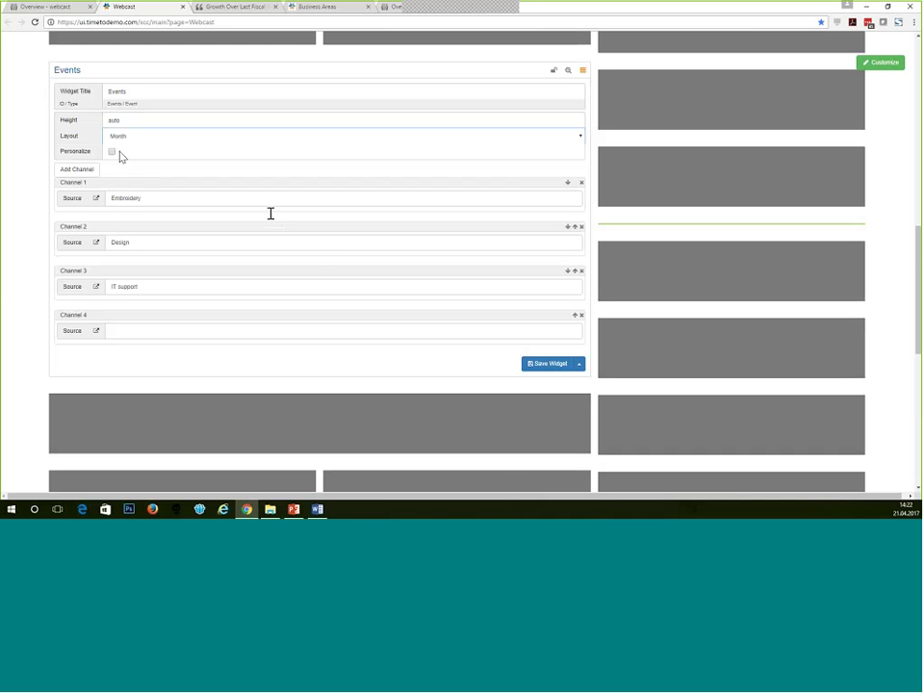
{"action": "left_click", "coordinate": [536, 376]}
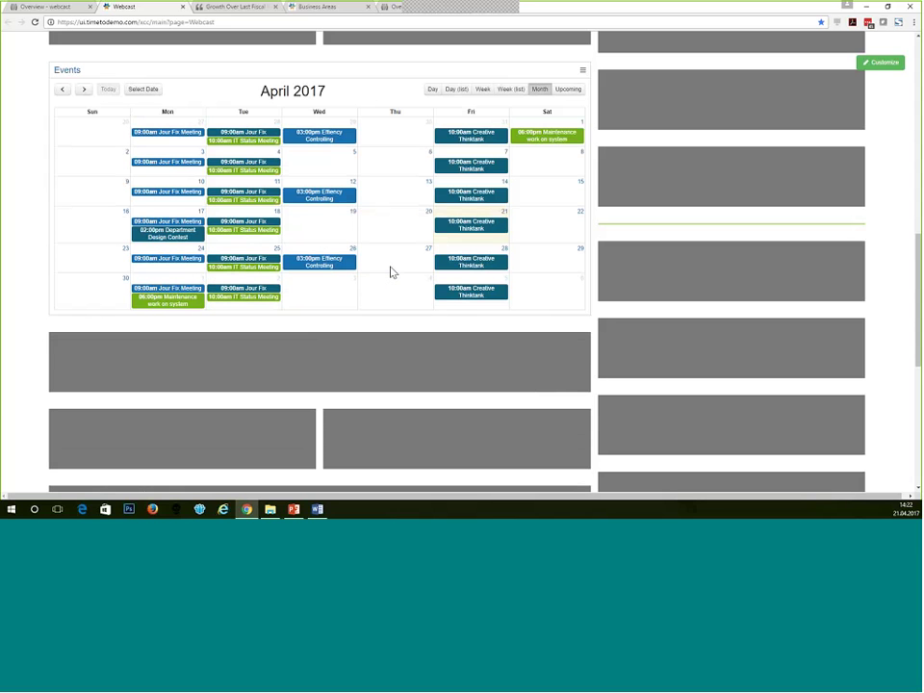
Preview the Effiency Controlling event from the first calendar week, and close its details.
{"action": "mouse_move", "coordinate": [576, 144]}
{"action": "mouse_move", "coordinate": [336, 138]}
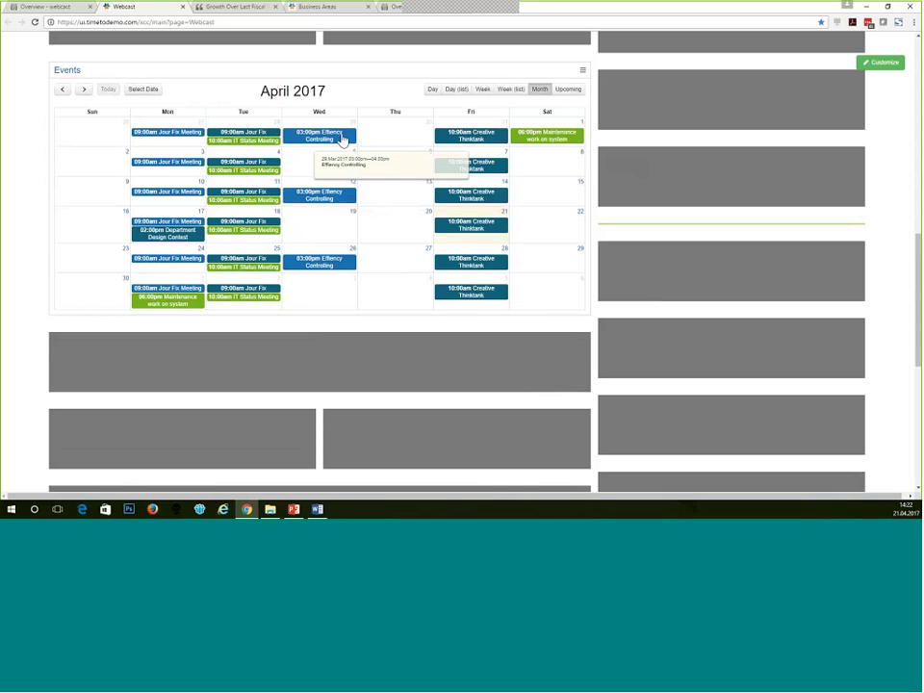
{"action": "left_click", "coordinate": [342, 141]}
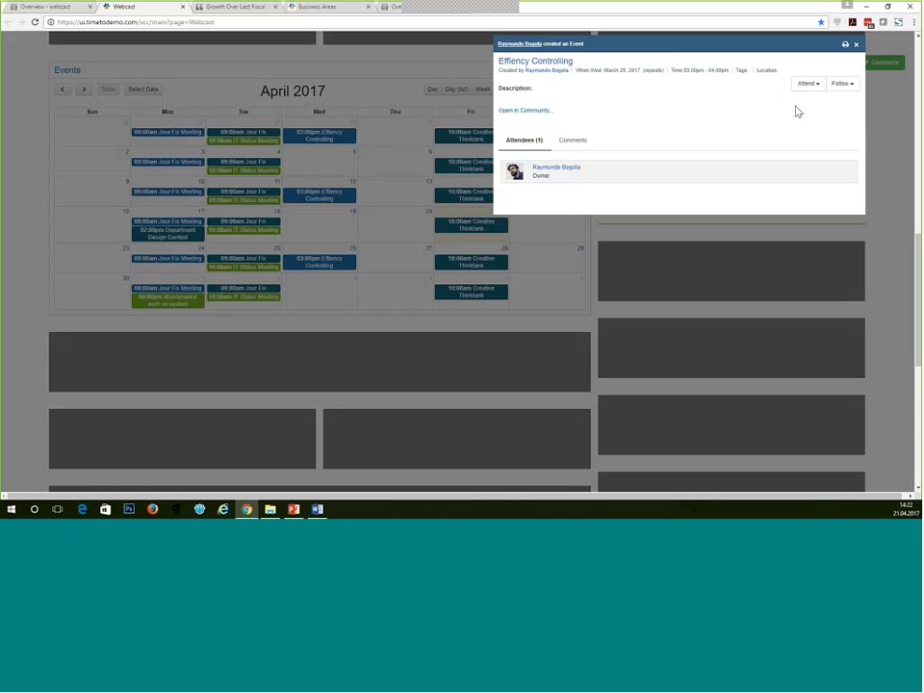
{"action": "left_click", "coordinate": [855, 46]}
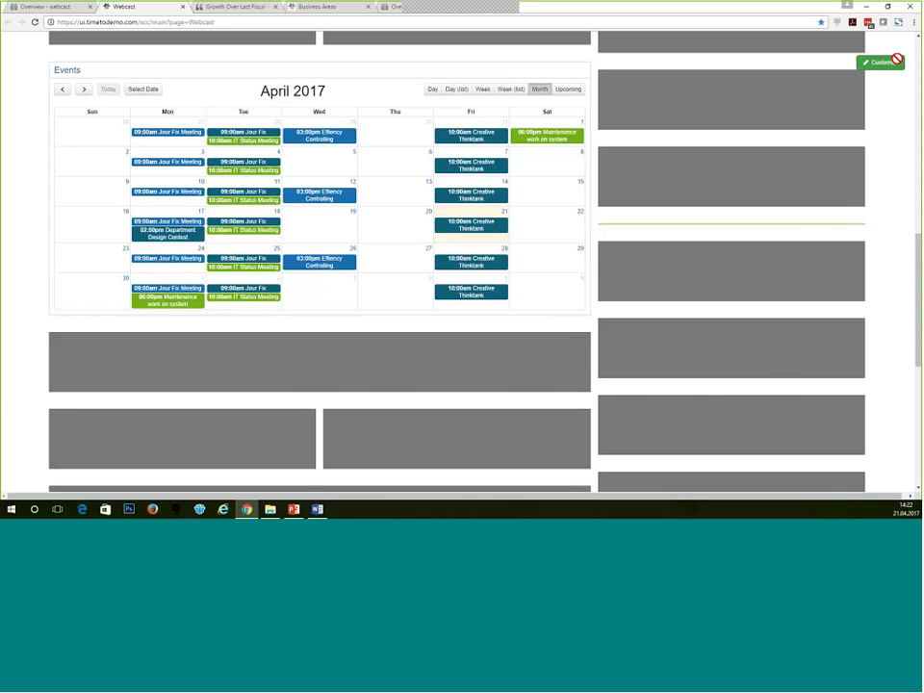
Leave customize mode and review the home page from the top news down to the events calendar.
{"action": "scroll", "coordinate": [664, 231], "scroll_direction": "up", "scroll_amount": 4}
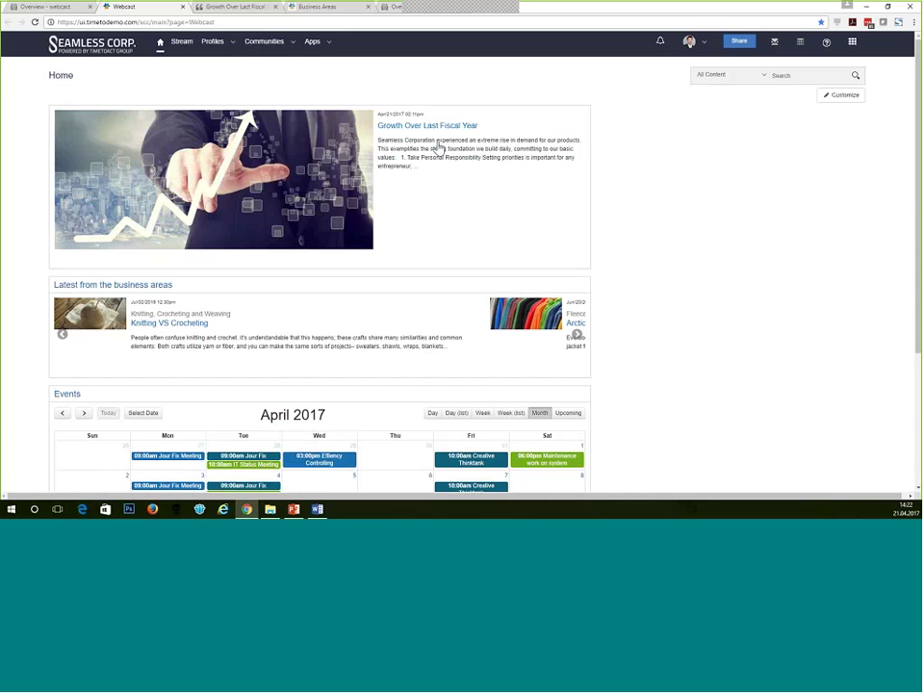
{"action": "scroll", "coordinate": [327, 244], "scroll_direction": "down", "scroll_amount": 1}
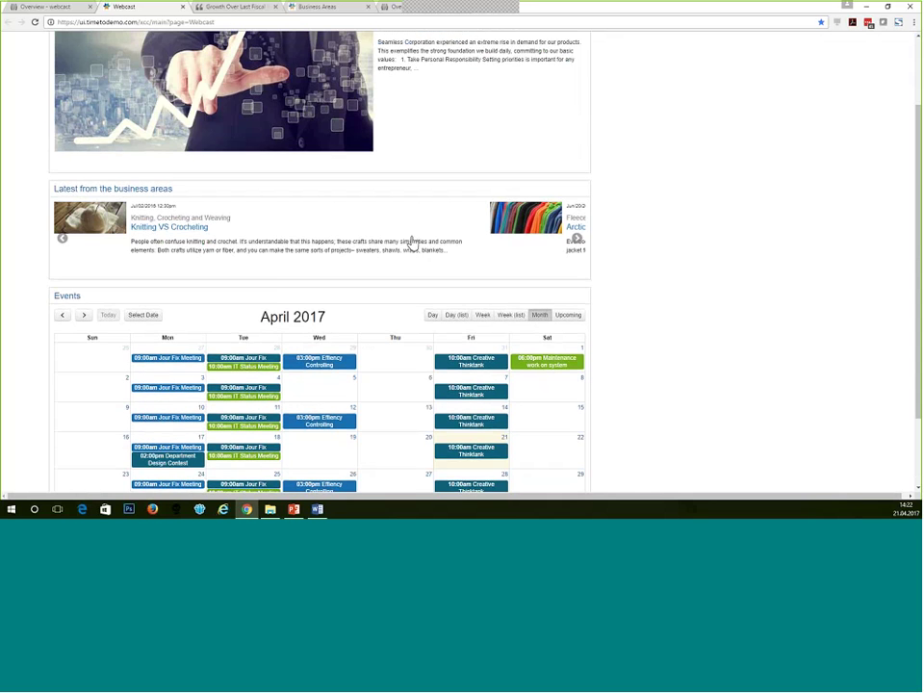
{"action": "scroll", "coordinate": [407, 365], "scroll_direction": "down", "scroll_amount": 2}
{"action": "scroll", "coordinate": [791, 106], "scroll_direction": "up", "scroll_amount": 3}
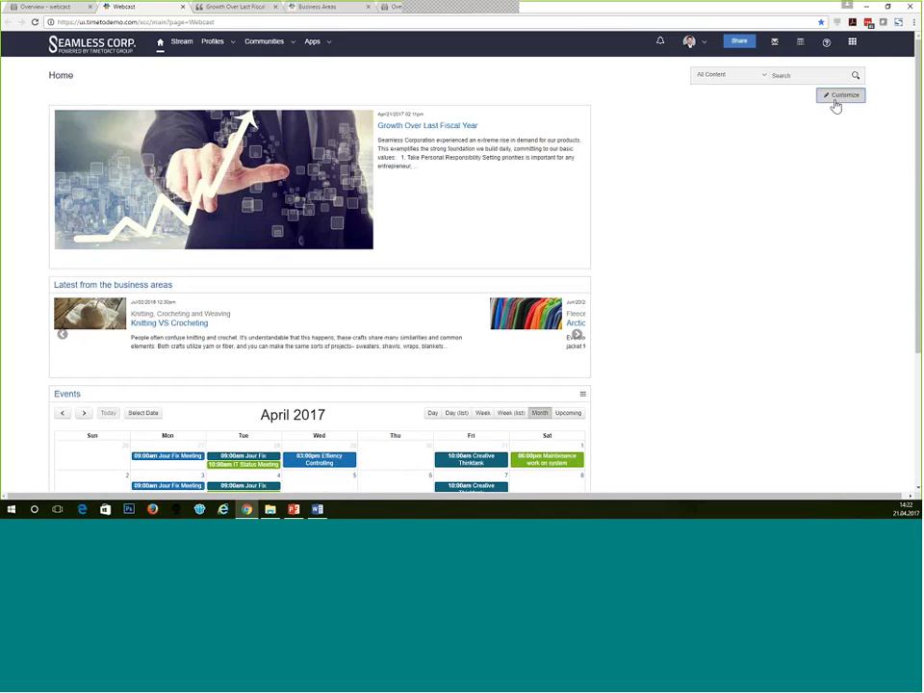
Return to customize mode and create a News widget with the ID CEO-Blog.
{"action": "left_click", "coordinate": [835, 99]}
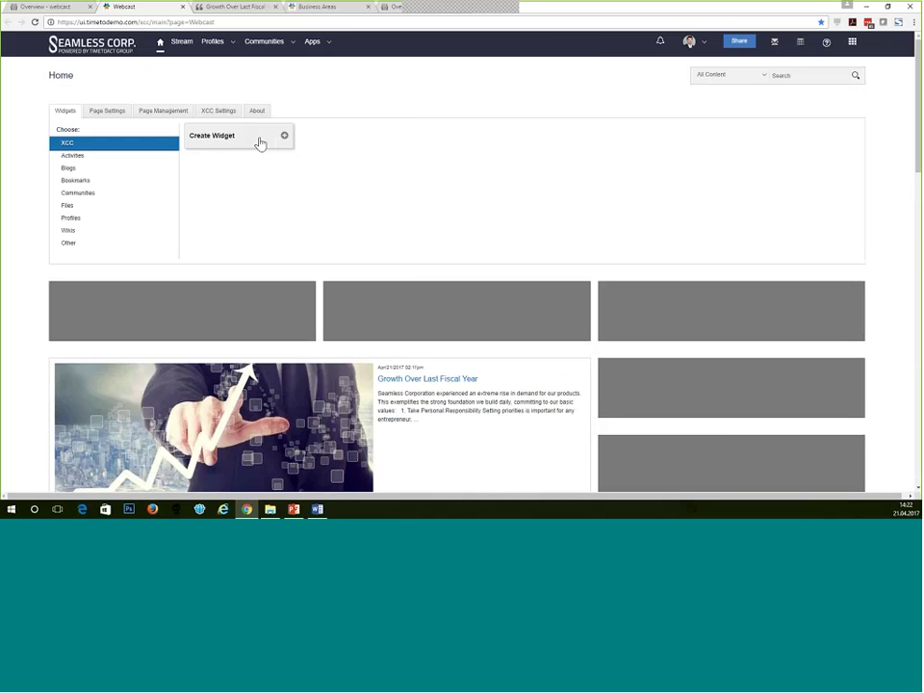
{"action": "left_click", "coordinate": [258, 144]}
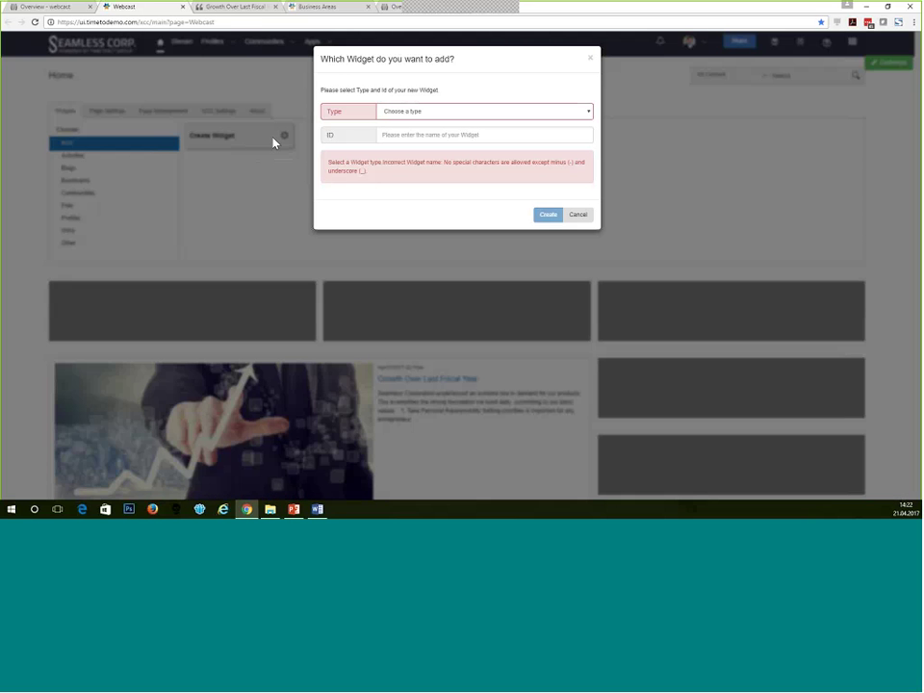
{"action": "left_click", "coordinate": [399, 116]}
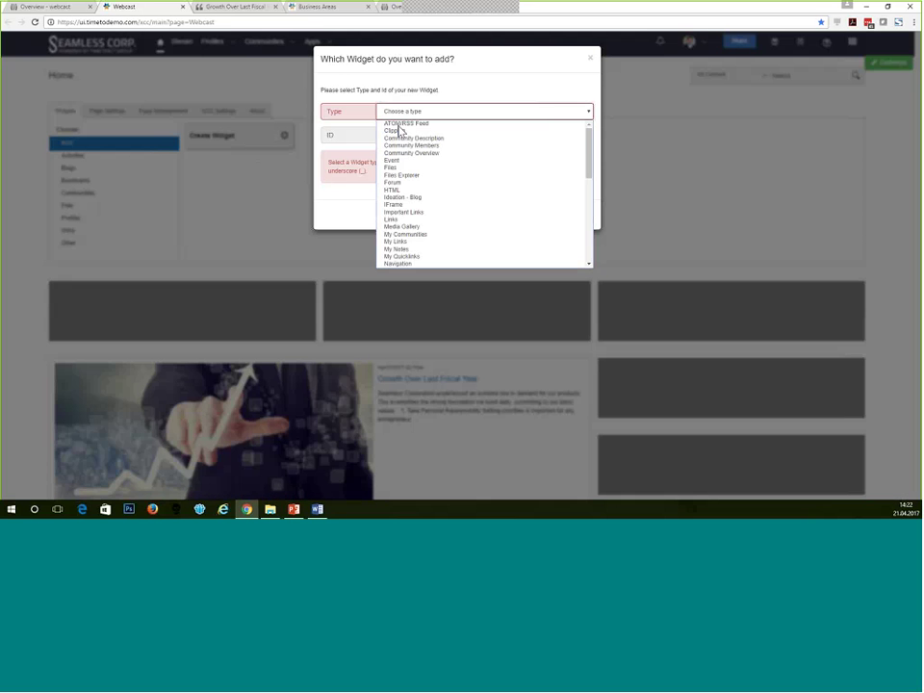
{"action": "scroll", "coordinate": [423, 242], "scroll_direction": "down", "scroll_amount": 5}
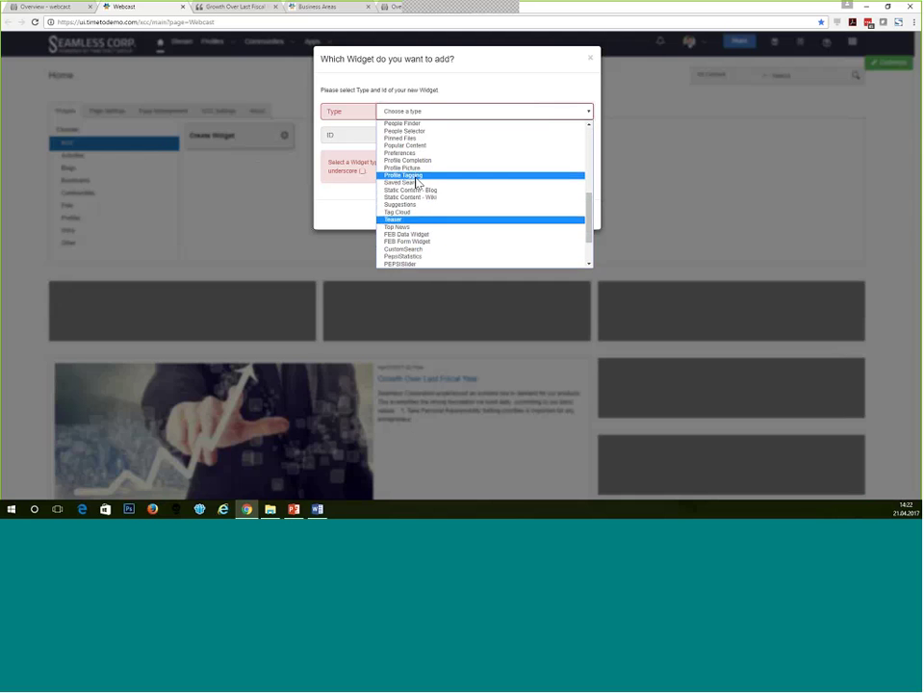
{"action": "scroll", "coordinate": [414, 231], "scroll_direction": "up", "scroll_amount": 5}
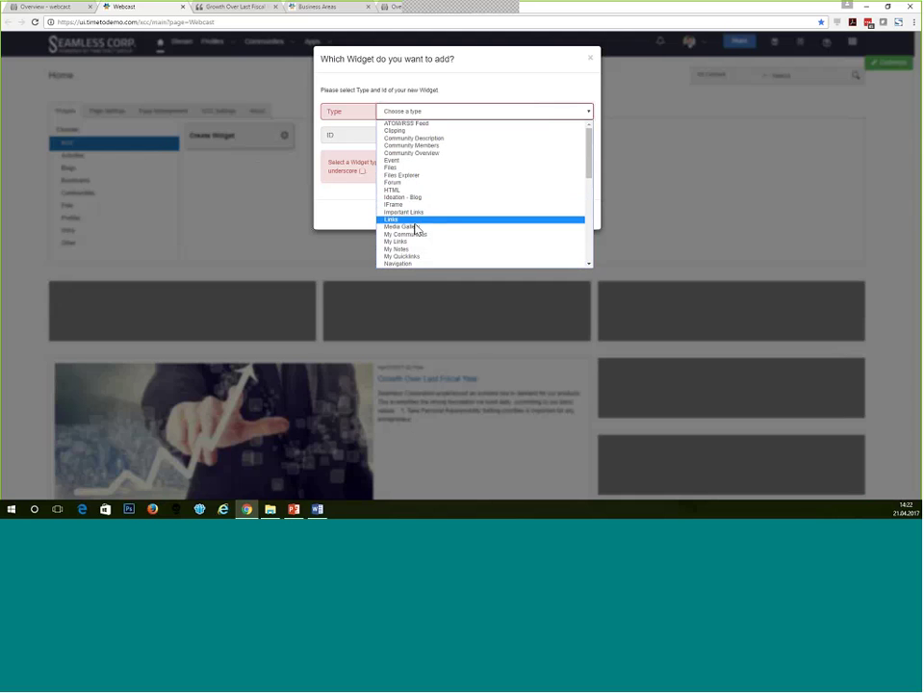
{"action": "scroll", "coordinate": [418, 198], "scroll_direction": "down", "scroll_amount": 3}
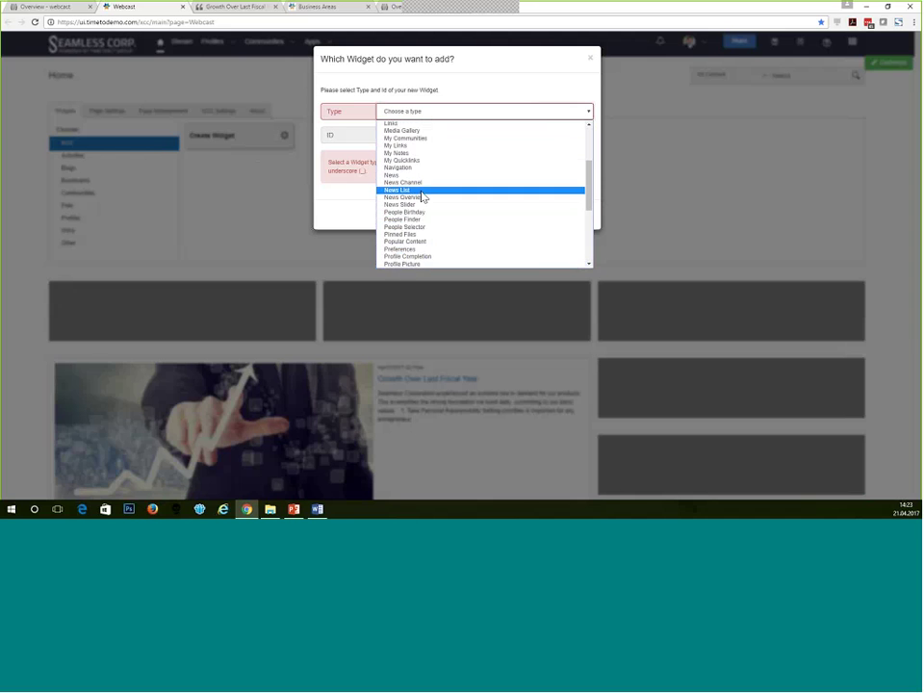
{"action": "left_click", "coordinate": [421, 175]}
{"action": "left_click", "coordinate": [412, 140]}
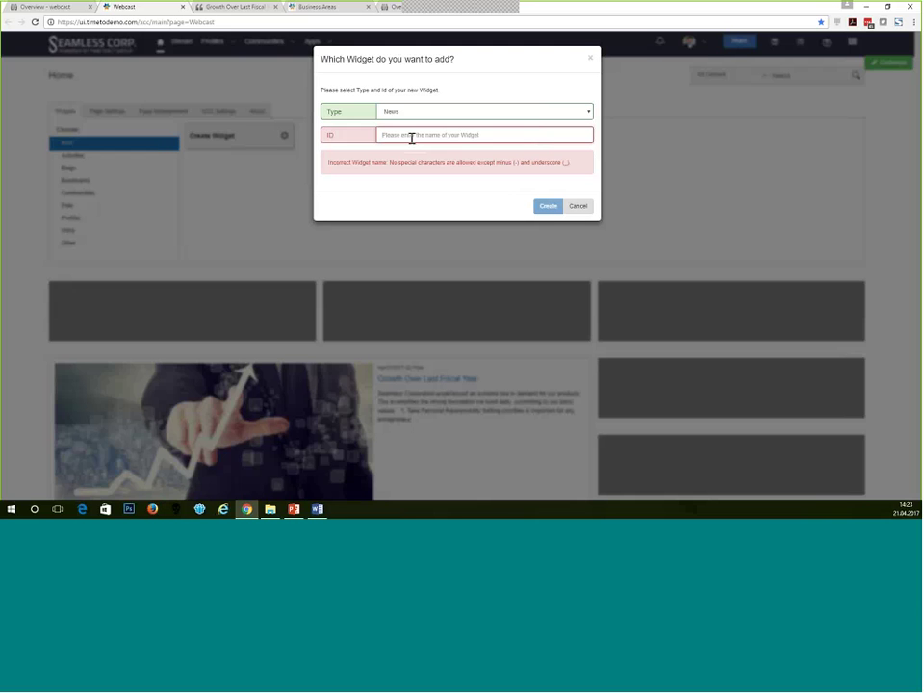
{"action": "type", "text": "CEO"}
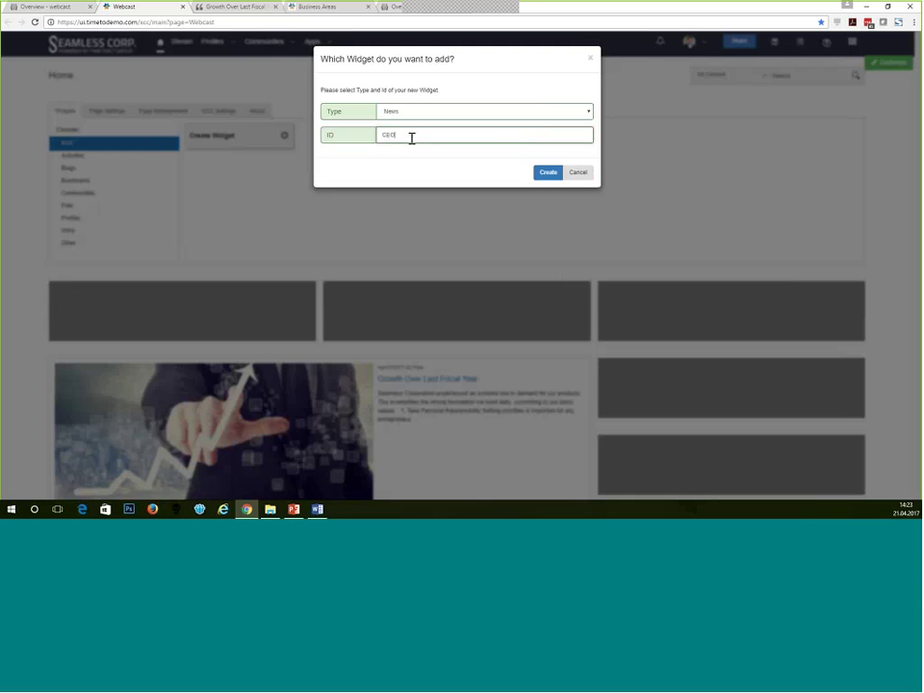
{"action": "type", "text": "-"}
{"action": "type", "text": "Blog"}
{"action": "left_click", "coordinate": [554, 178]}
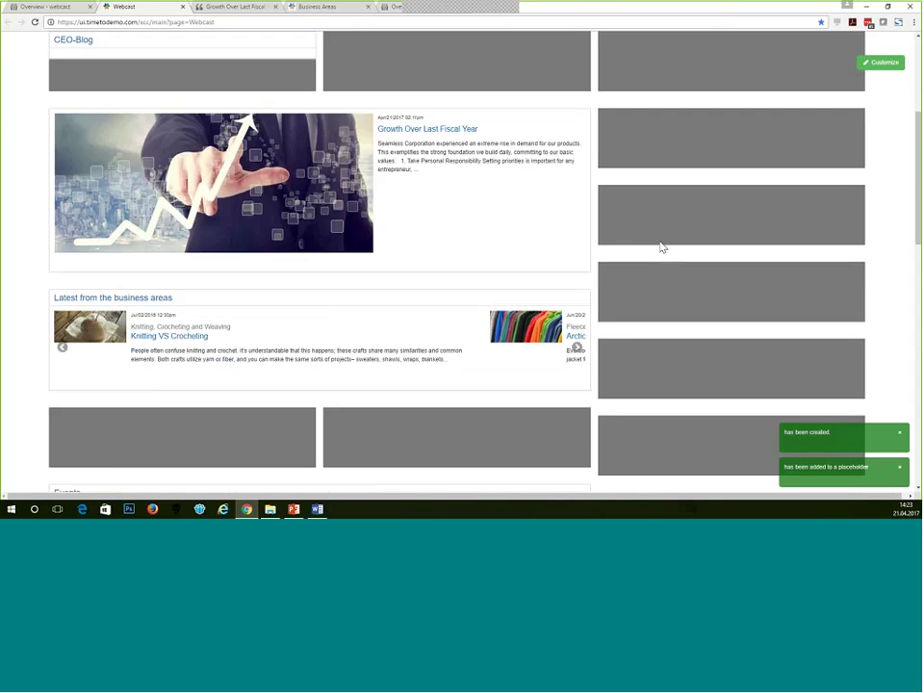
Move the CEO-Blog widget into the first placeholder of the page's right-hand column and change its title to CEO Blog.
{"action": "scroll", "coordinate": [662, 248], "scroll_direction": "up", "scroll_amount": 4}
{"action": "left_click_drag", "start_coordinate": [182, 232], "coordinate": [746, 249]}
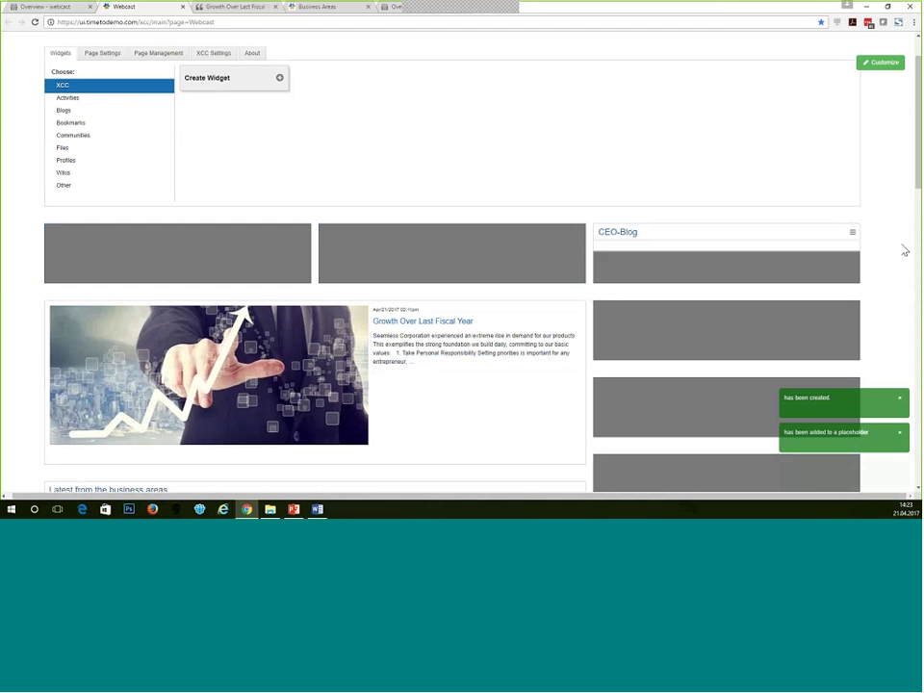
{"action": "left_click", "coordinate": [852, 236]}
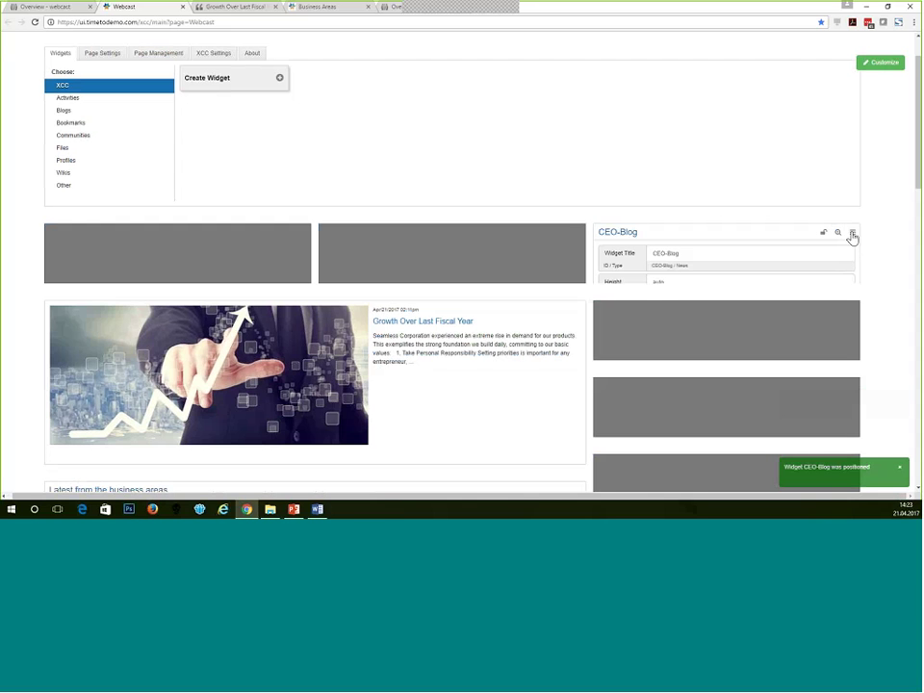
{"action": "left_click", "coordinate": [669, 255]}
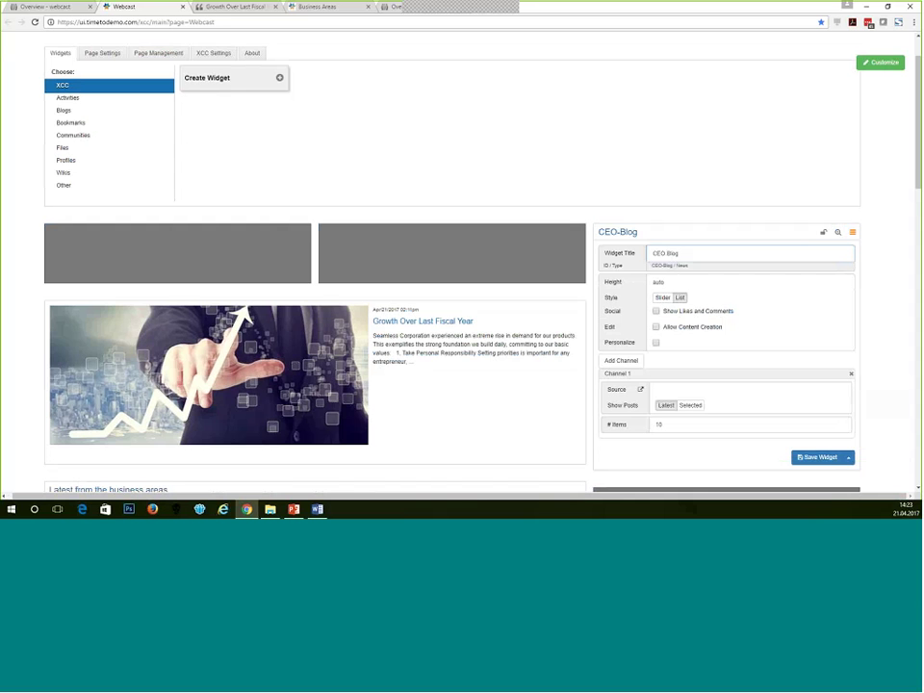
Set the CEO Blog widget's channel source to CEO Blog, enable Show Likes and Comments, and save the widget.
{"action": "scroll", "coordinate": [744, 314], "scroll_direction": "down", "scroll_amount": 1}
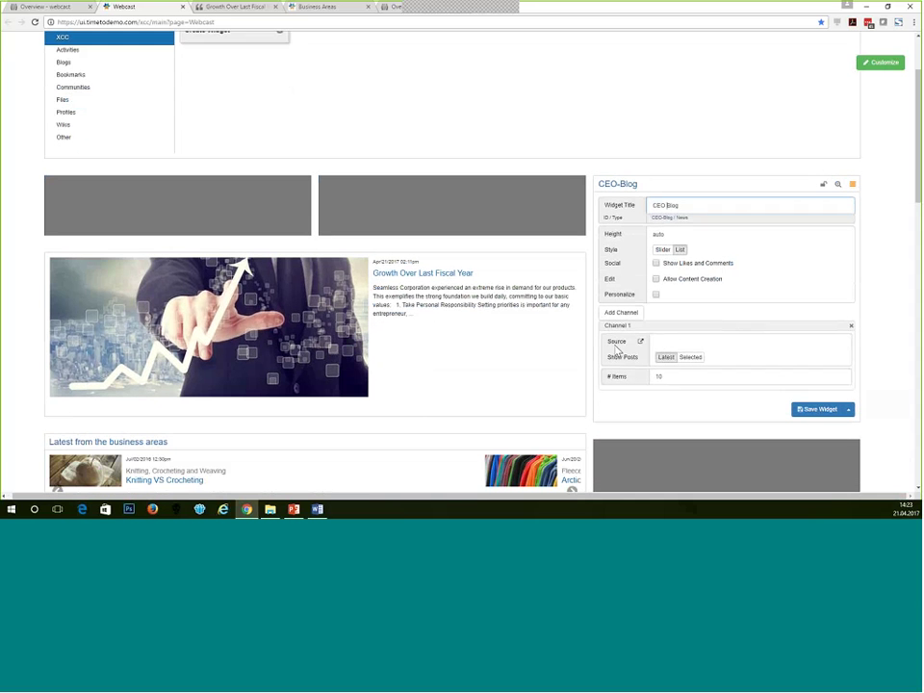
{"action": "left_click", "coordinate": [695, 343]}
{"action": "type", "text": "ce"}
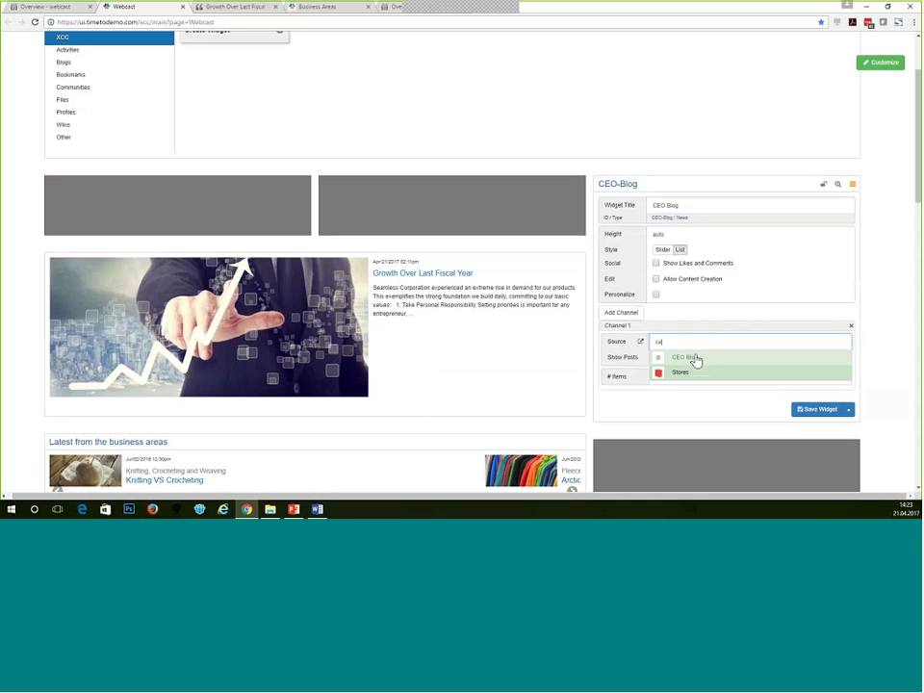
{"action": "left_click", "coordinate": [696, 358]}
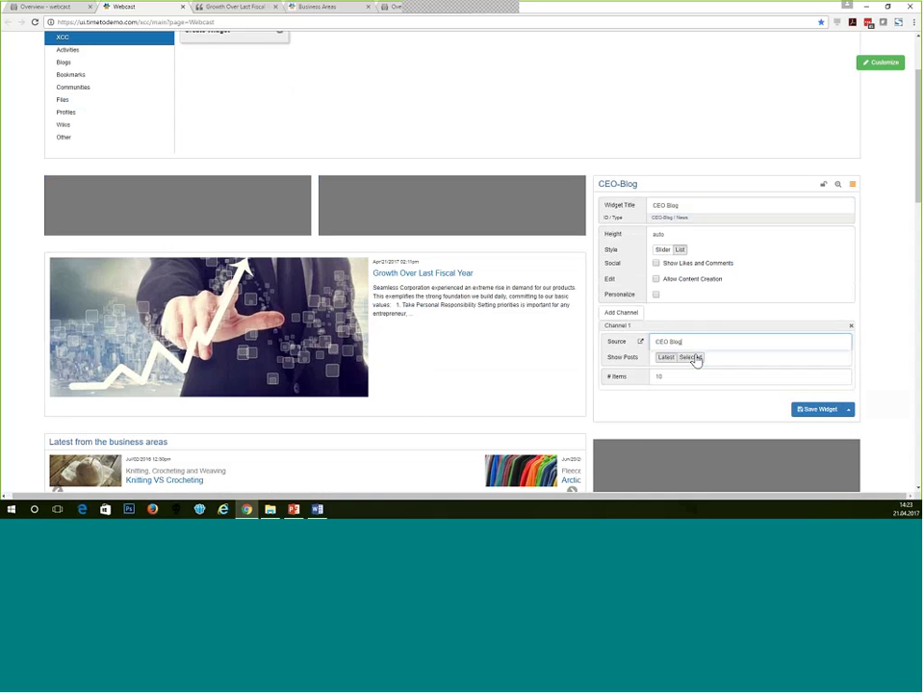
{"action": "left_click", "coordinate": [656, 263]}
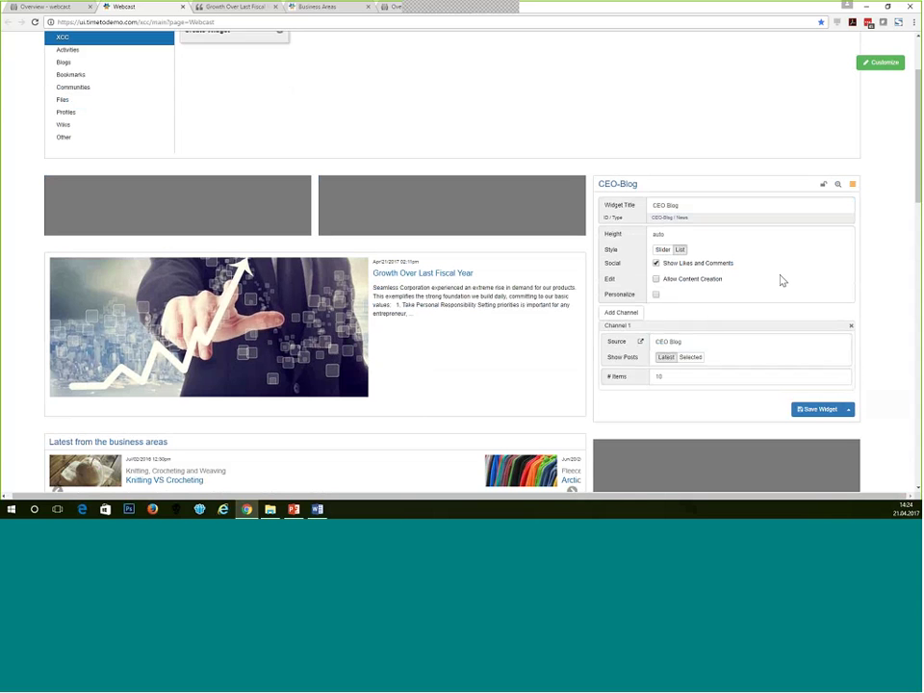
{"action": "left_click", "coordinate": [814, 410]}
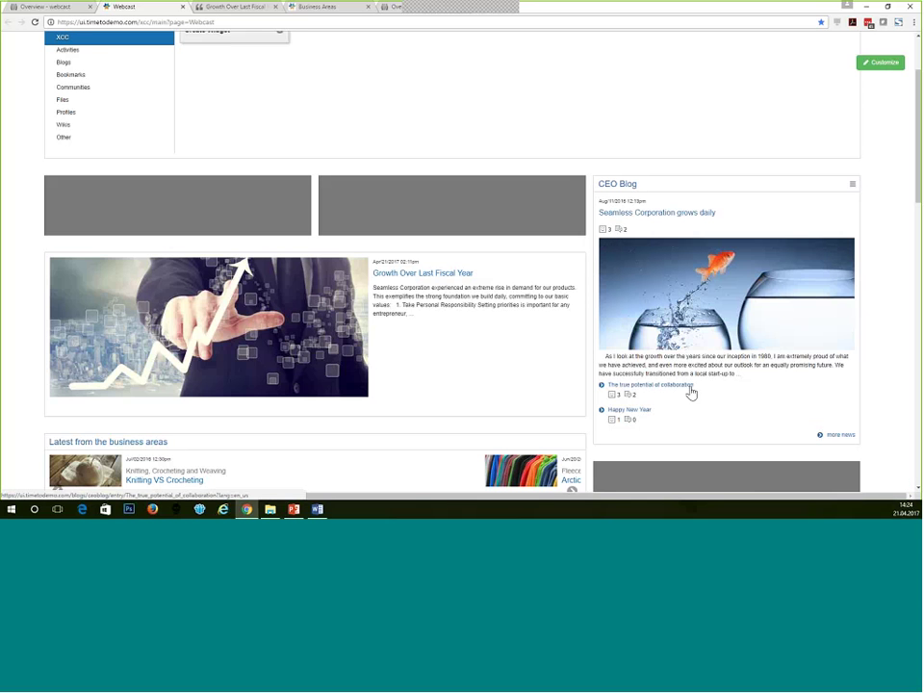
Create a new widget of type Links with the ID Links.
{"action": "scroll", "coordinate": [864, 171], "scroll_direction": "down", "scroll_amount": 1}
{"action": "scroll", "coordinate": [865, 171], "scroll_direction": "down", "scroll_amount": 1}
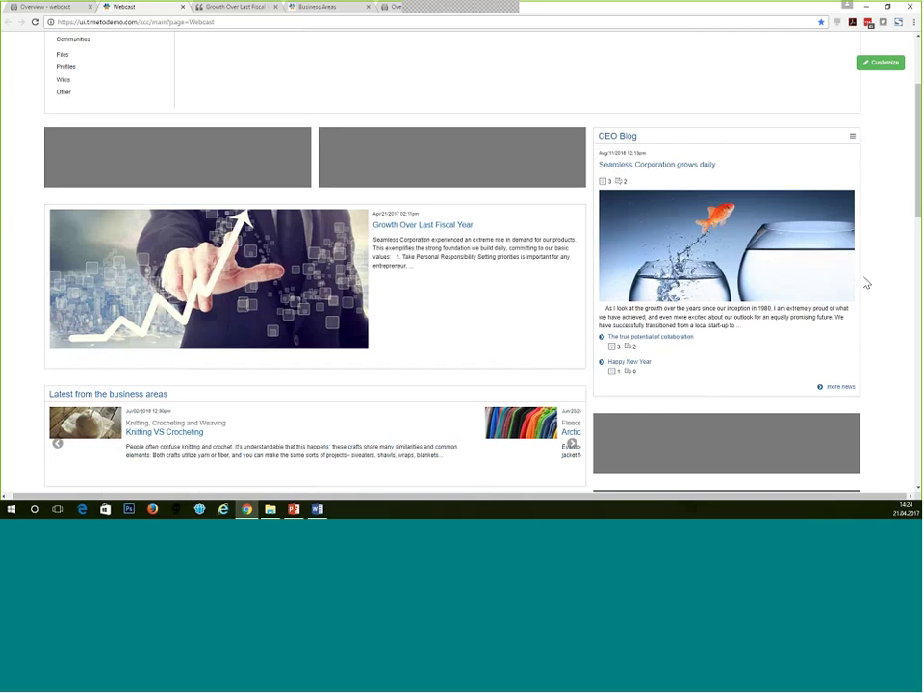
{"action": "scroll", "coordinate": [251, 149], "scroll_direction": "up", "scroll_amount": 3}
{"action": "left_click", "coordinate": [250, 146]}
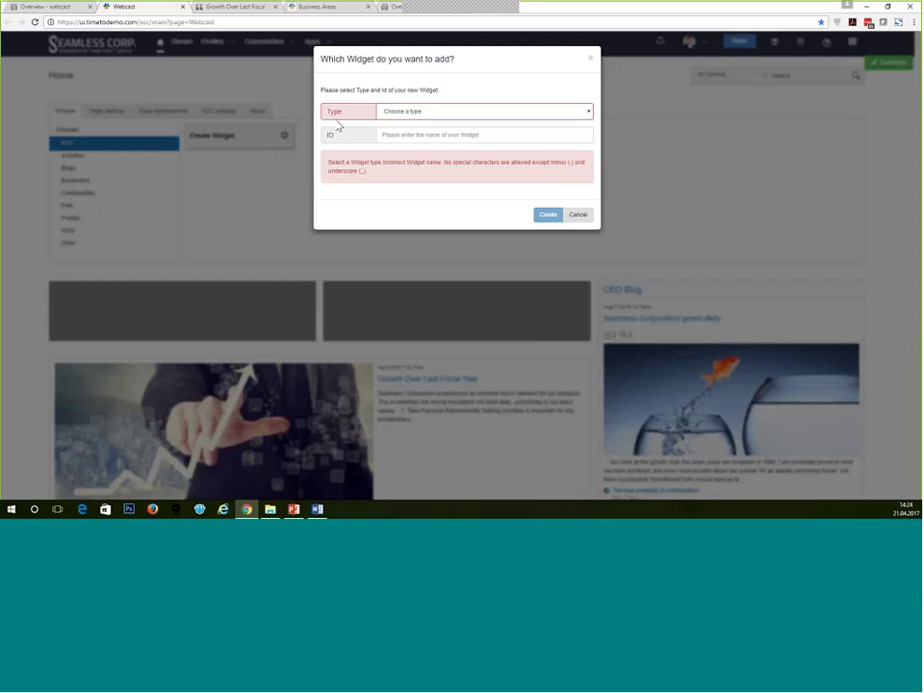
{"action": "left_click", "coordinate": [432, 116]}
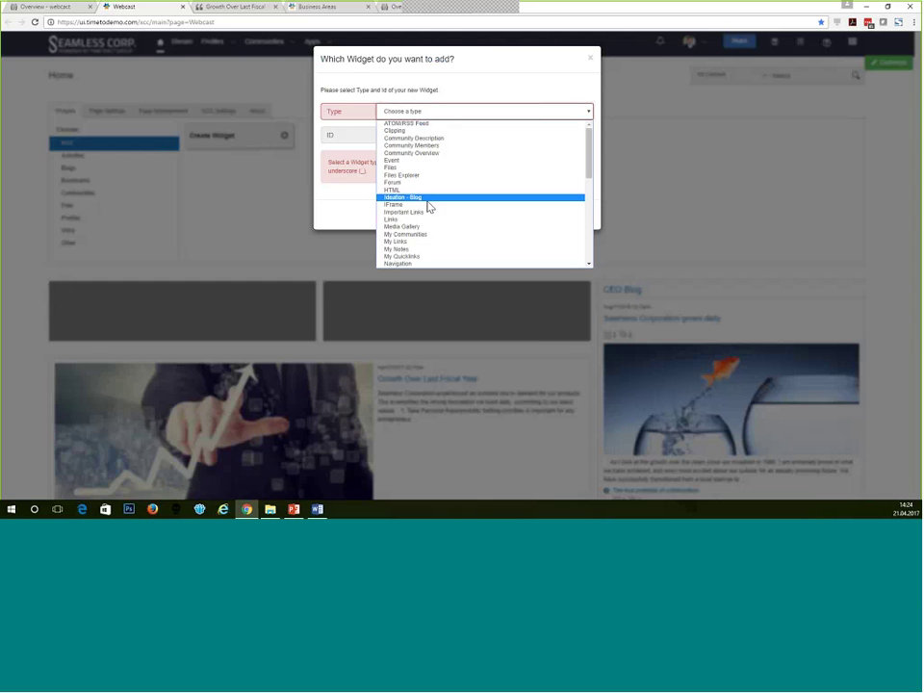
{"action": "key", "text": "Escape"}
{"action": "key", "text": "l"}
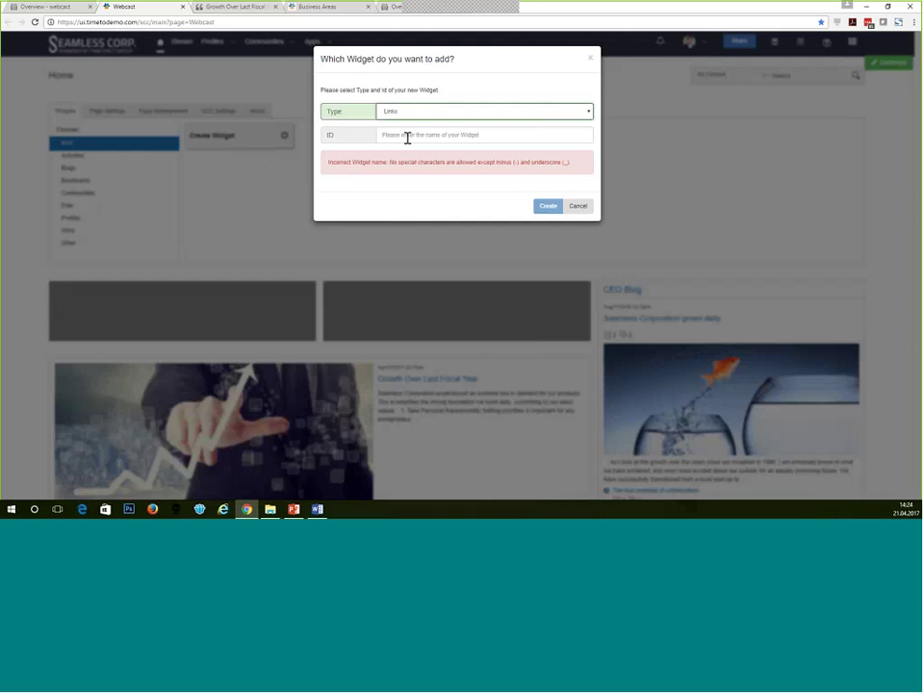
{"action": "left_click", "coordinate": [407, 136]}
{"action": "type", "text": "Links"}
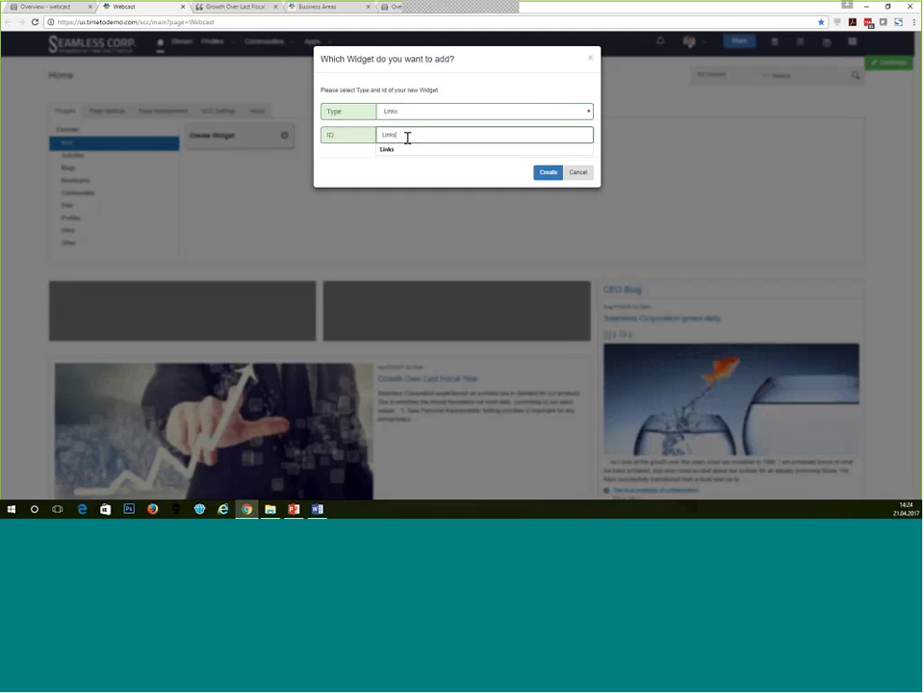
{"action": "left_click", "coordinate": [554, 179]}
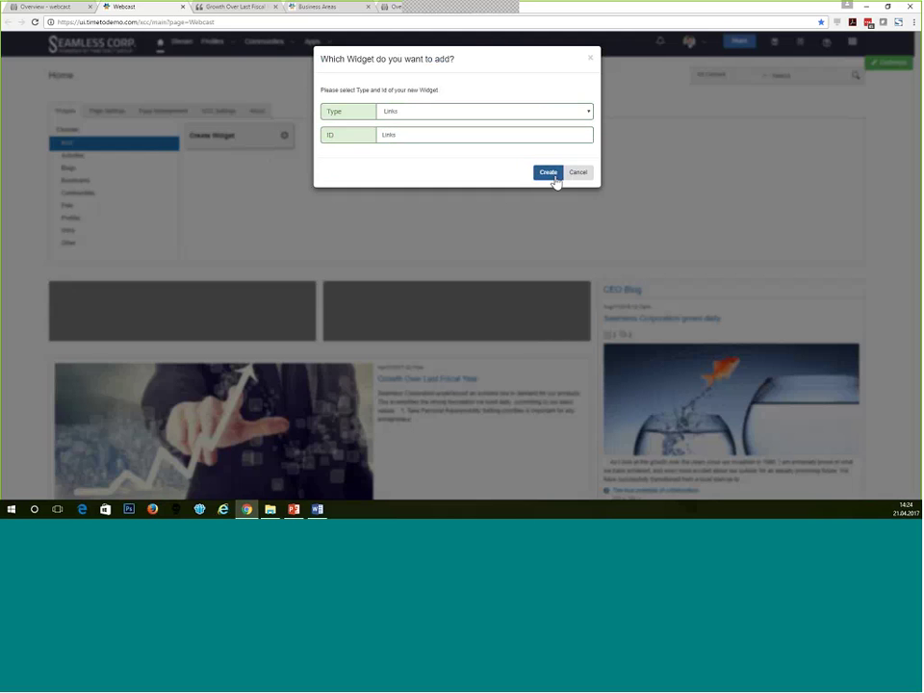
{"action": "left_click", "coordinate": [547, 172]}
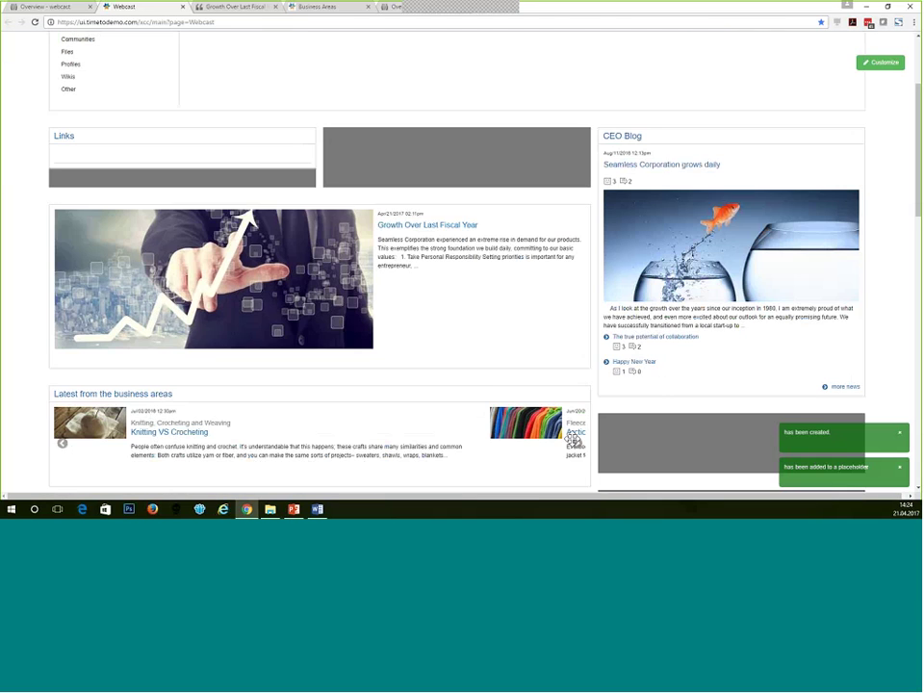
Move the Links widget into the placeholder below the CEO Blog and set its channel source to the webcast community.
{"action": "left_click_drag", "start_coordinate": [650, 386], "coordinate": [858, 288]}
{"action": "scroll", "coordinate": [859, 288], "scroll_direction": "down", "scroll_amount": 1}
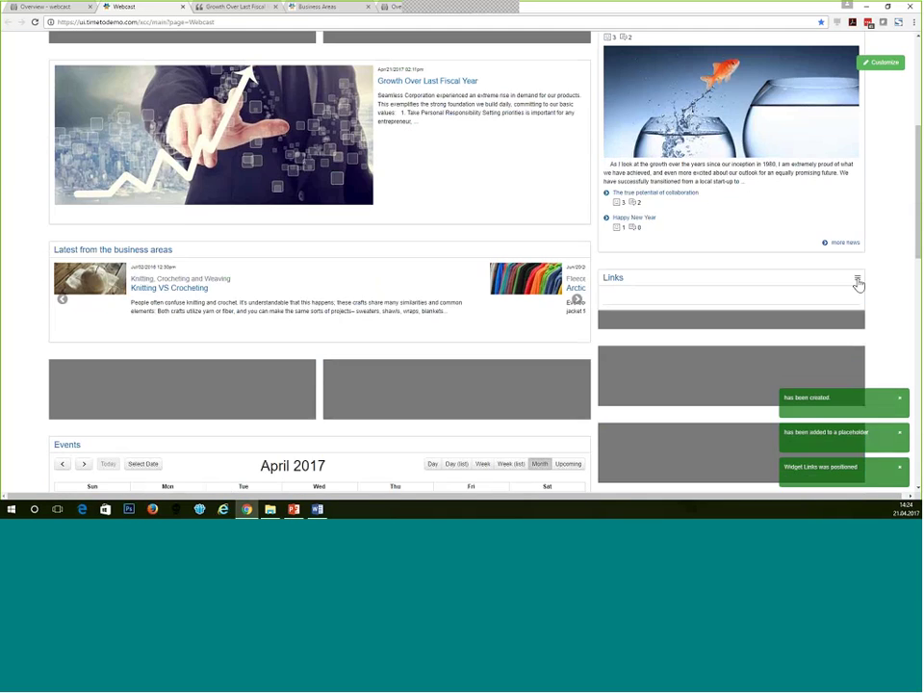
{"action": "left_click", "coordinate": [859, 279]}
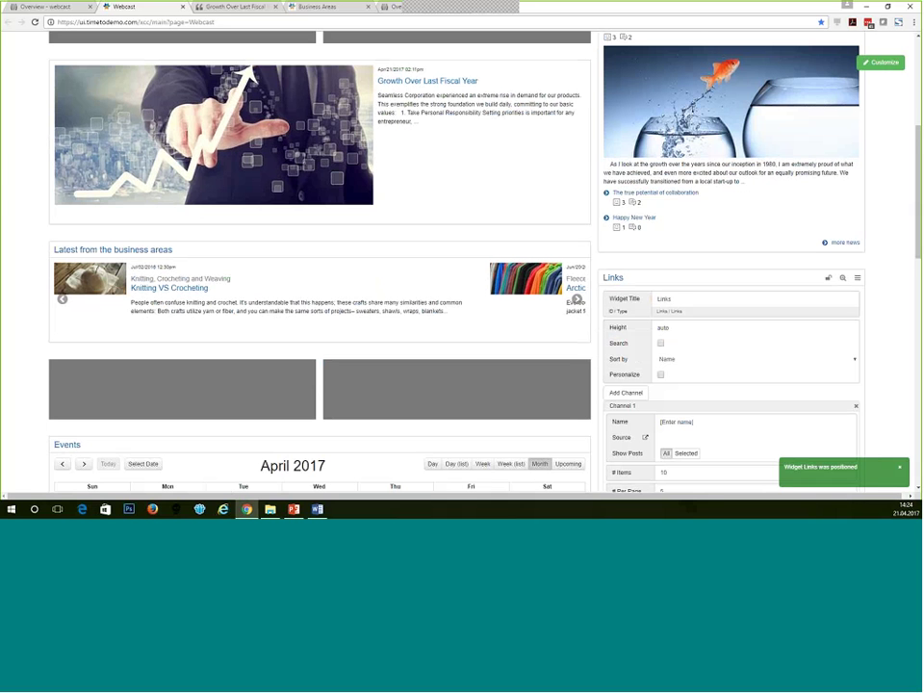
{"action": "scroll", "coordinate": [678, 373], "scroll_direction": "down", "scroll_amount": 1}
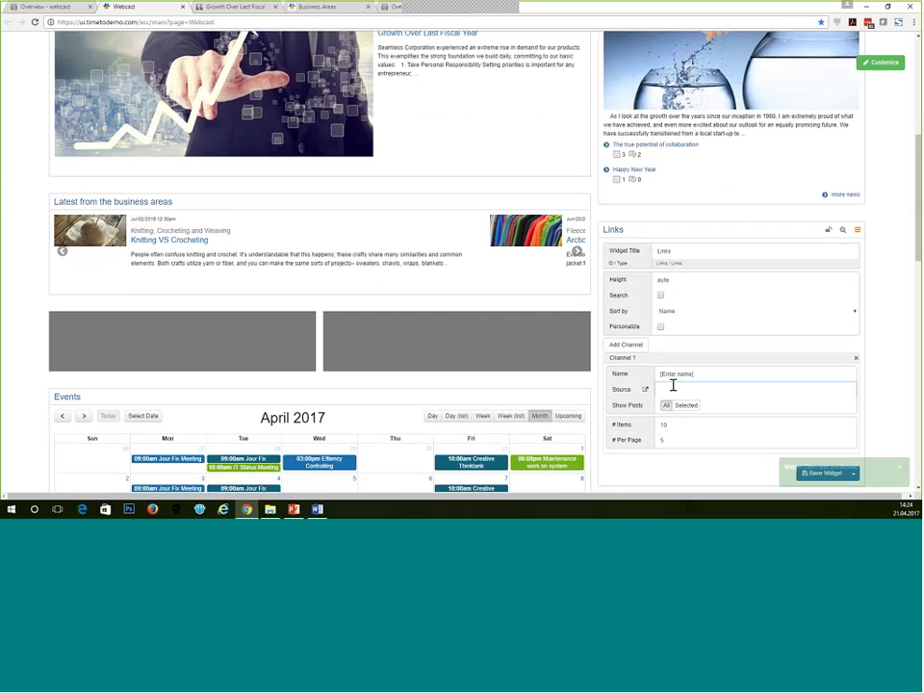
{"action": "left_click", "coordinate": [673, 385]}
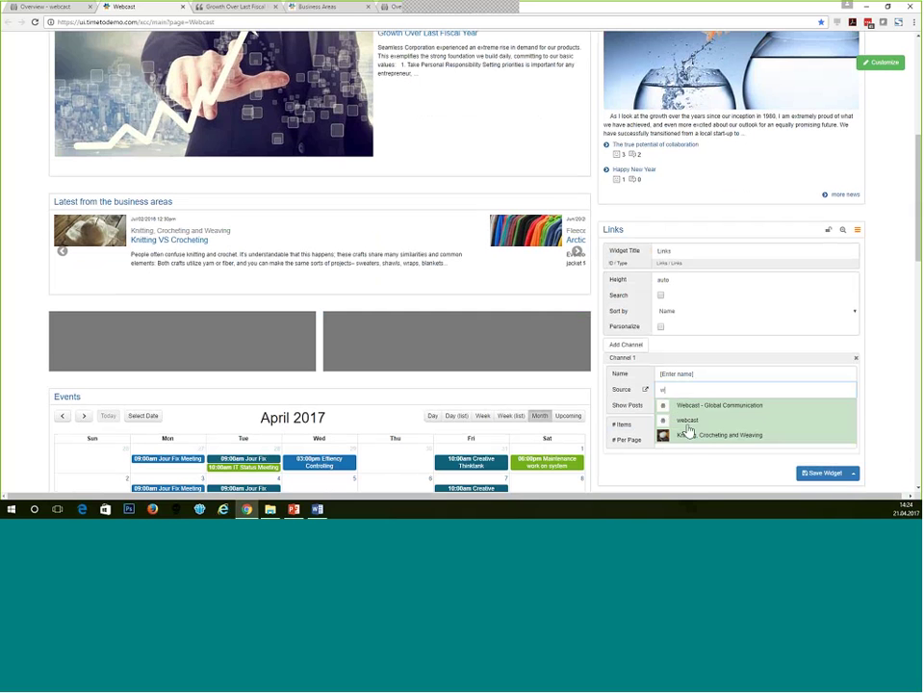
{"action": "type", "text": "webcast"}
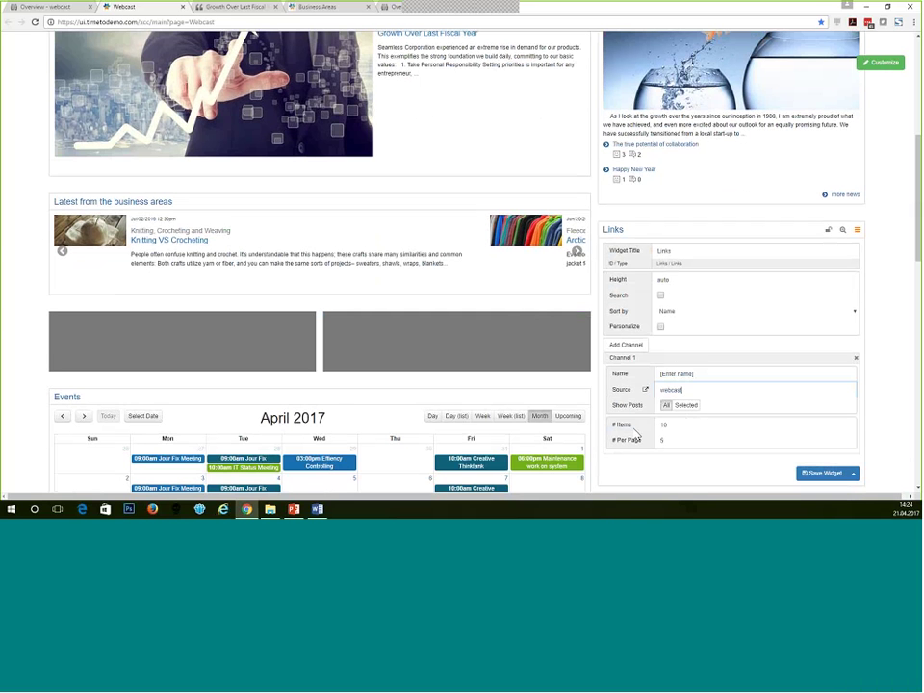
Review the Links widget's item count, items per page and sort options, keeping the sorting by Name.
{"action": "left_click", "coordinate": [666, 425]}
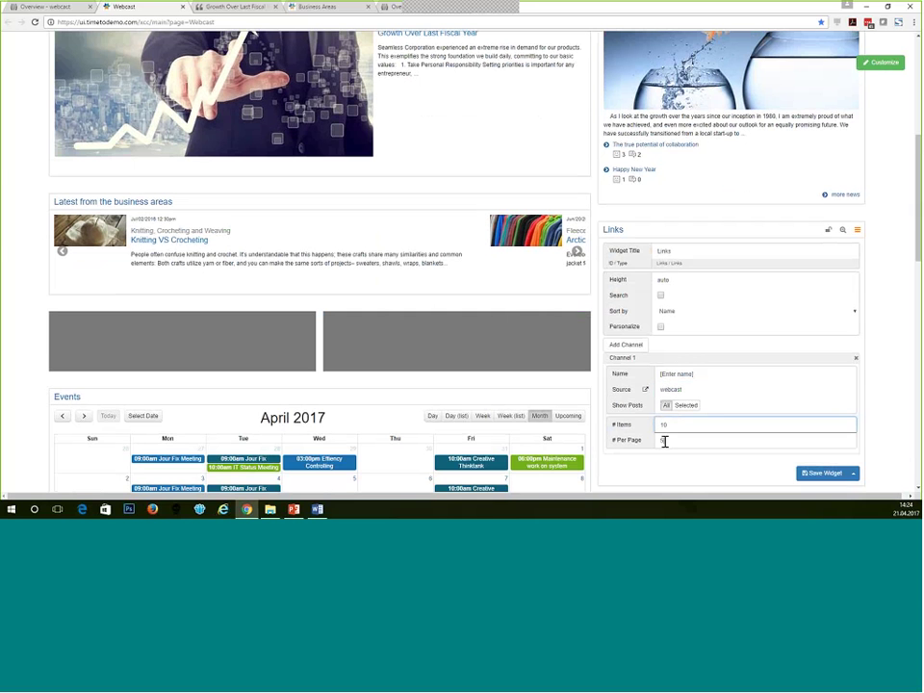
{"action": "left_click", "coordinate": [664, 440]}
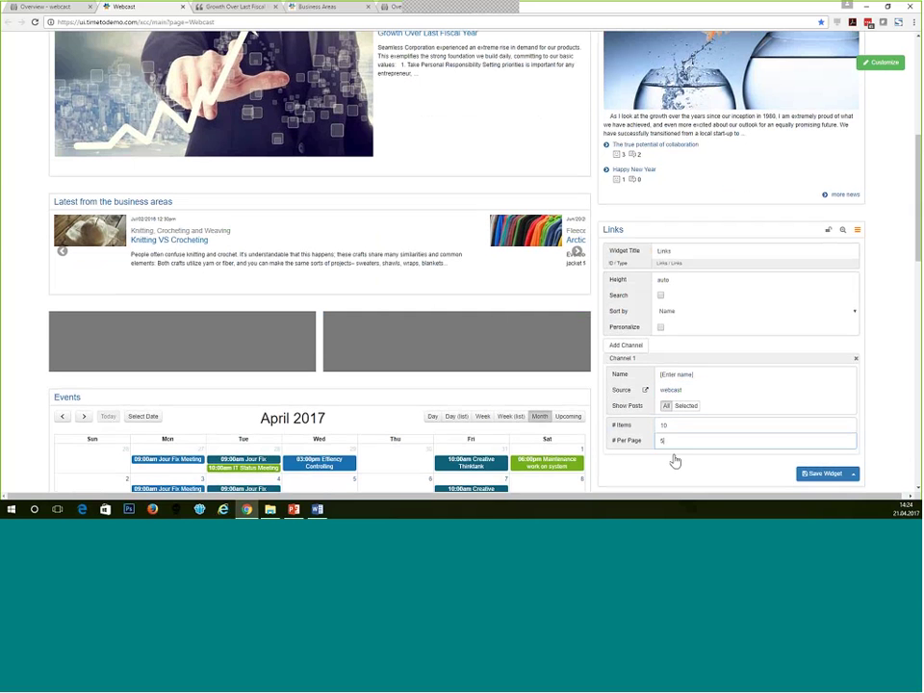
{"action": "scroll", "coordinate": [738, 451], "scroll_direction": "up", "scroll_amount": 1}
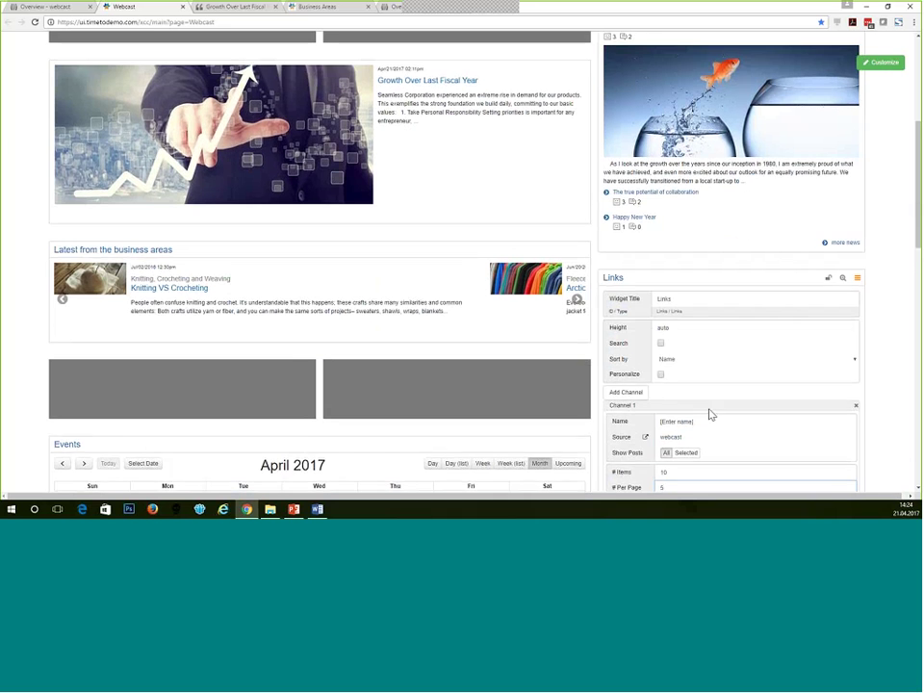
{"action": "scroll", "coordinate": [710, 414], "scroll_direction": "down", "scroll_amount": 1}
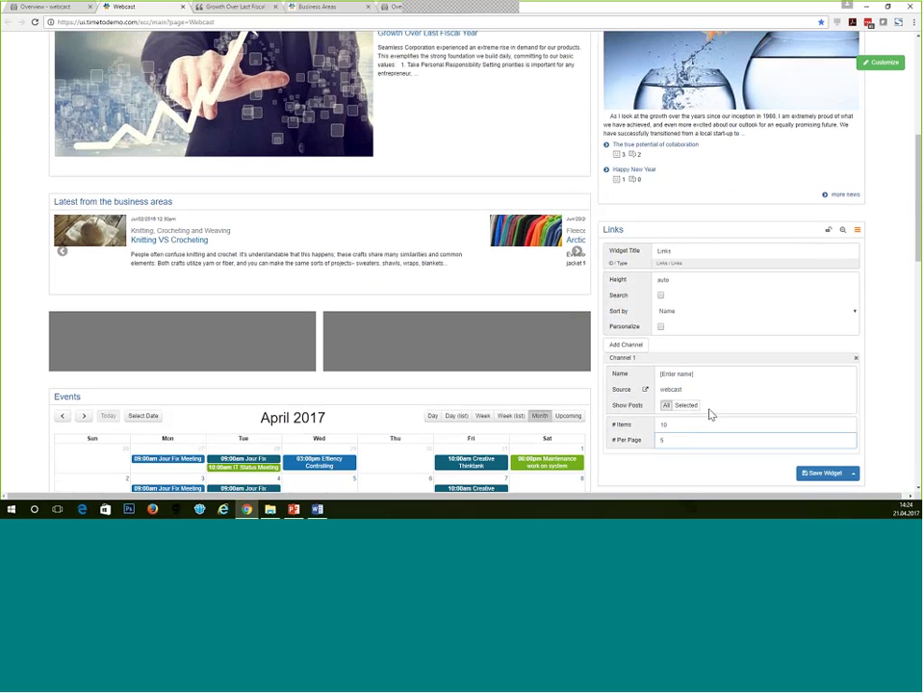
{"action": "left_click", "coordinate": [696, 314]}
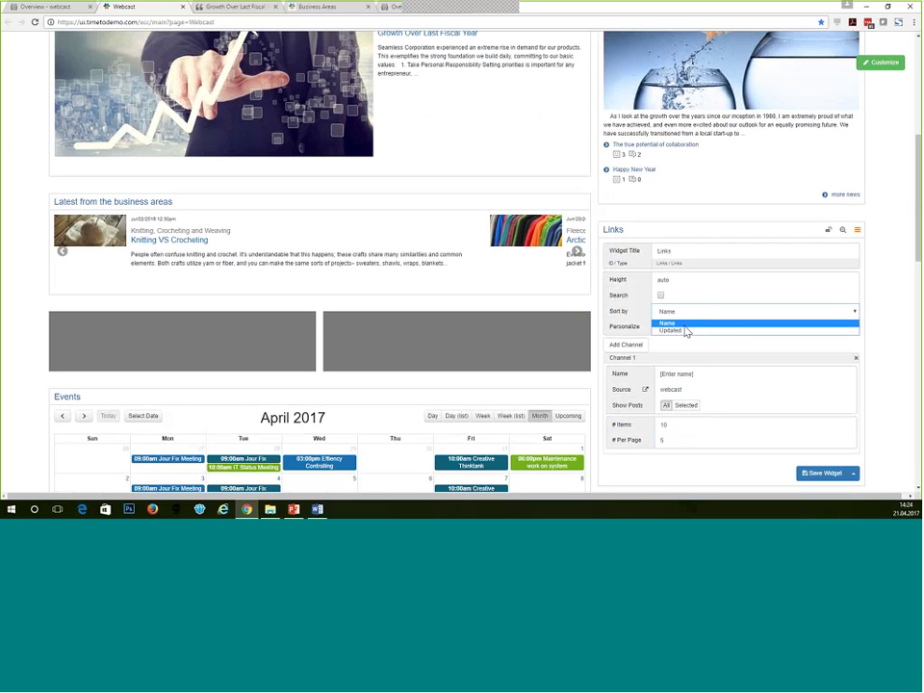
{"action": "left_click", "coordinate": [685, 325]}
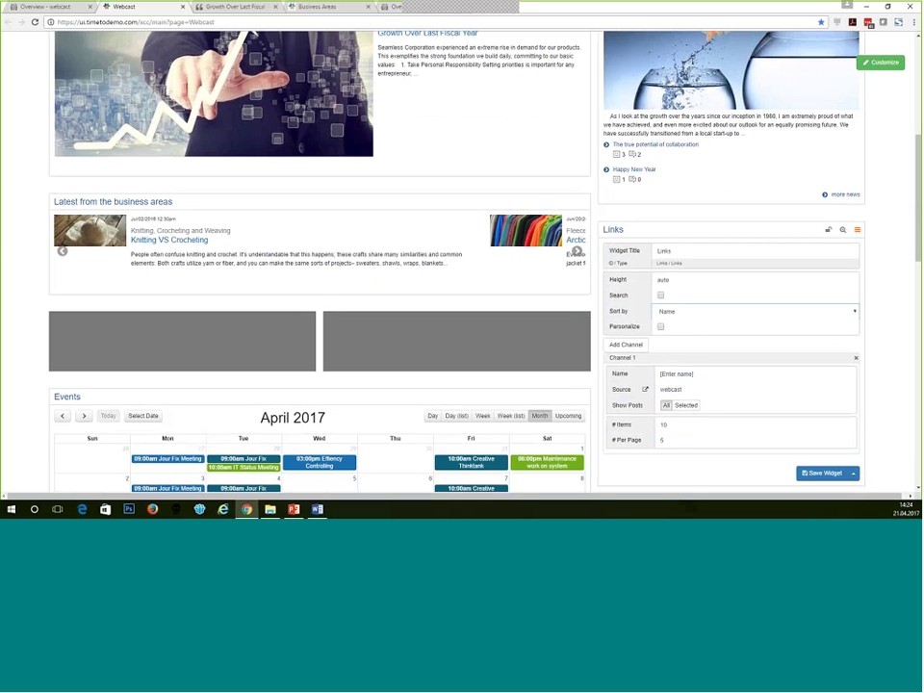
Change the Links widget's title to Helpful Links and save the widget.
{"action": "left_click", "coordinate": [657, 252]}
{"action": "type", "text": "He"}
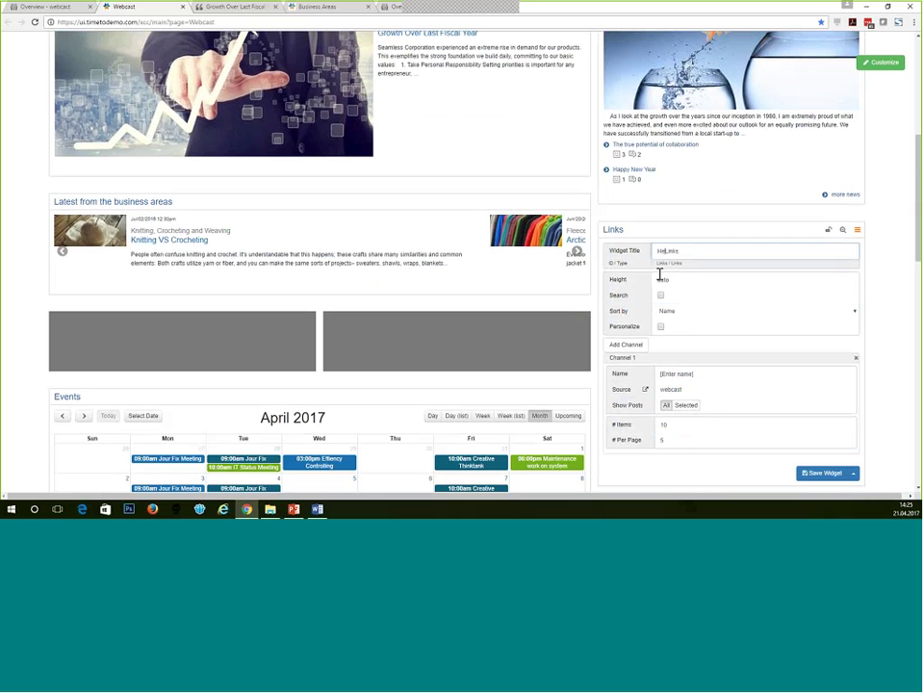
{"action": "type", "text": "lpful"}
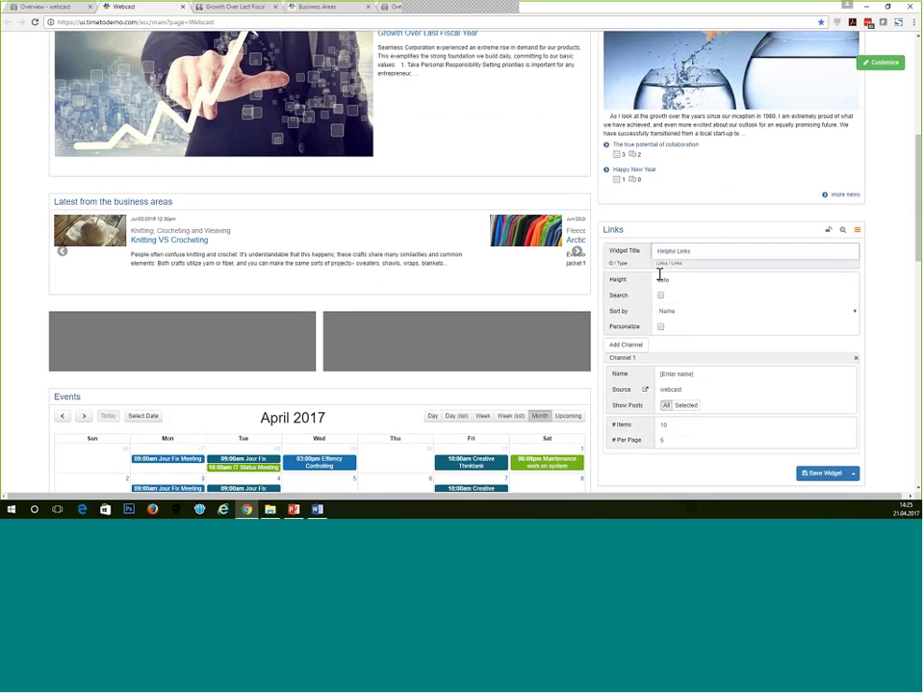
{"action": "left_click", "coordinate": [809, 475]}
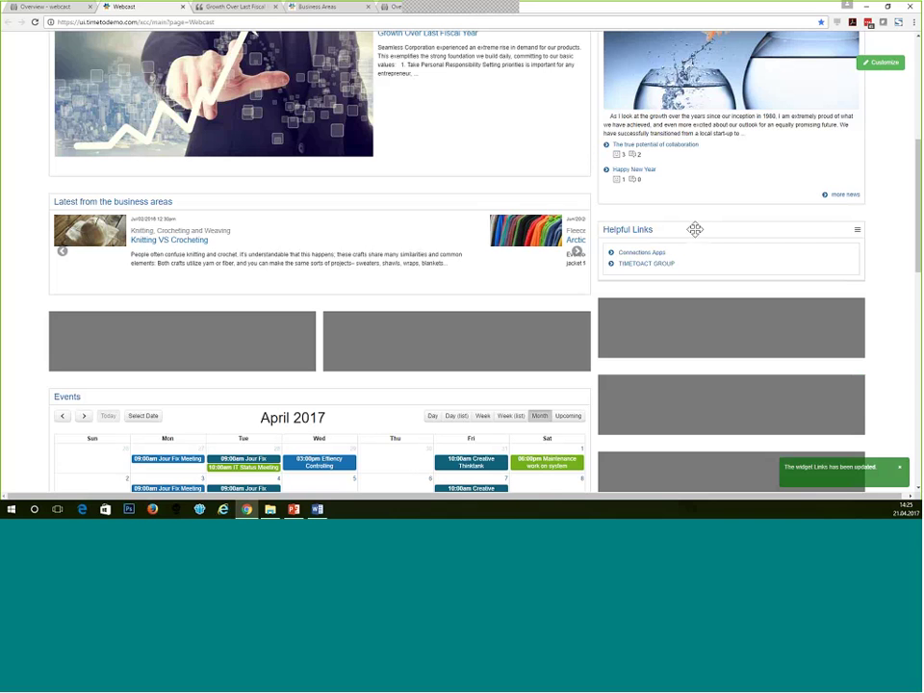
Reopen the Helpful Links widget's settings to check its title, and close them without changes.
{"action": "mouse_move", "coordinate": [829, 248]}
{"action": "left_click", "coordinate": [858, 232]}
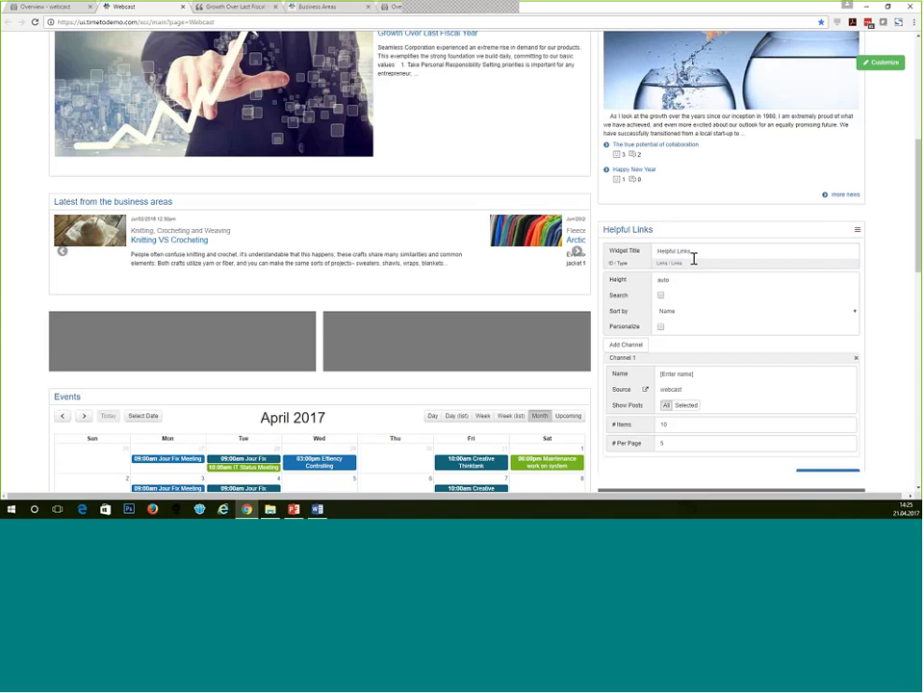
{"action": "left_click", "coordinate": [687, 251]}
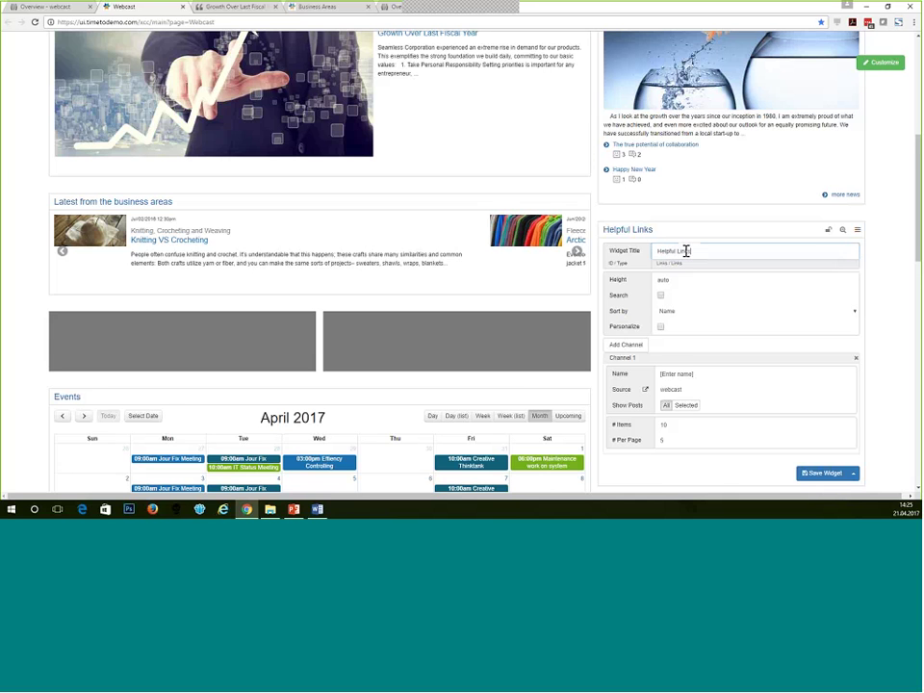
{"action": "triple_click", "coordinate": [686, 251]}
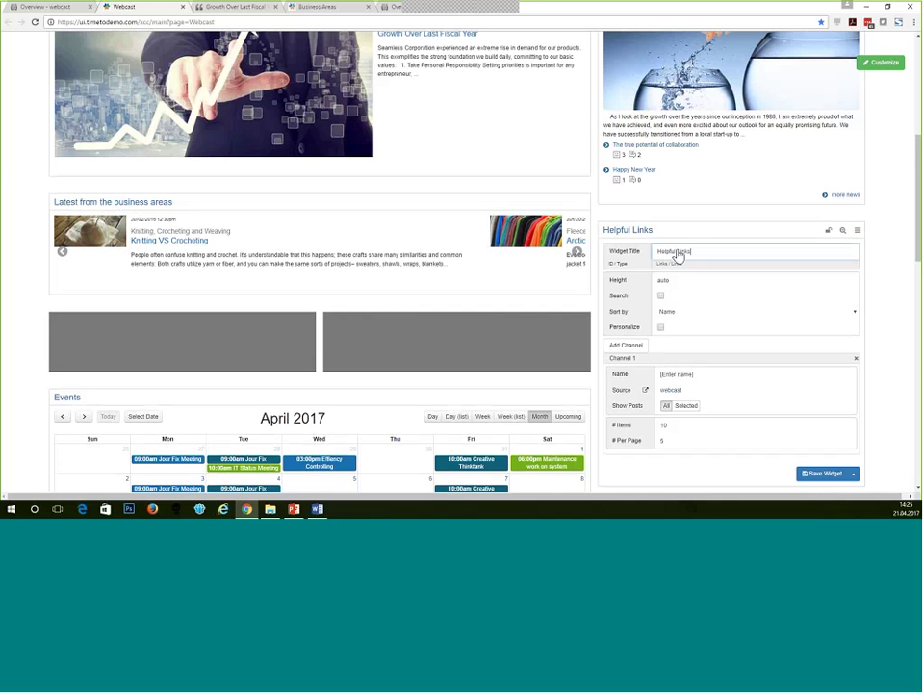
{"action": "scroll", "coordinate": [72, 114], "scroll_direction": "up", "scroll_amount": 1}
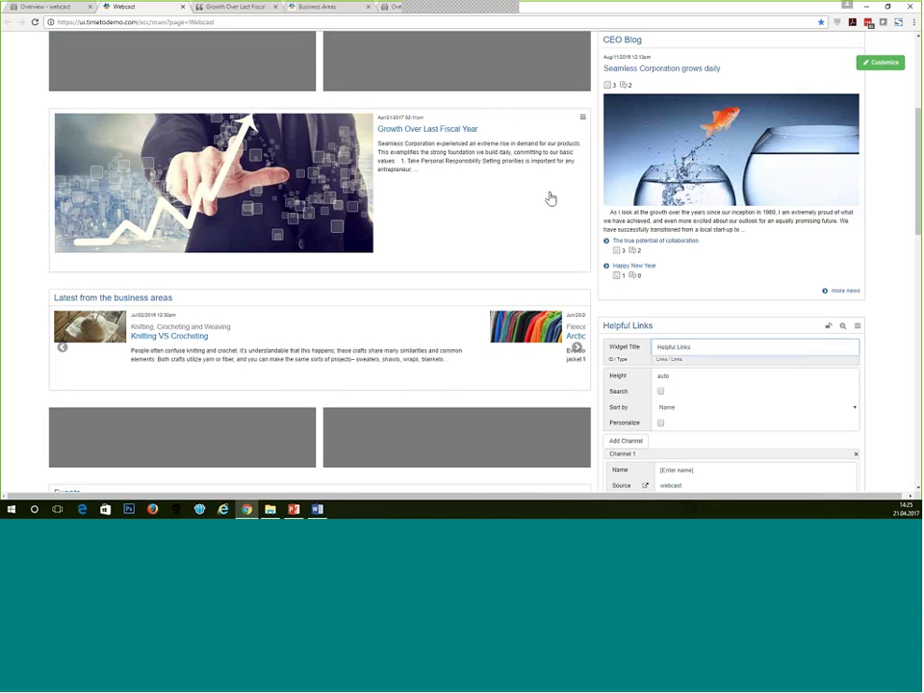
{"action": "left_click", "coordinate": [857, 325]}
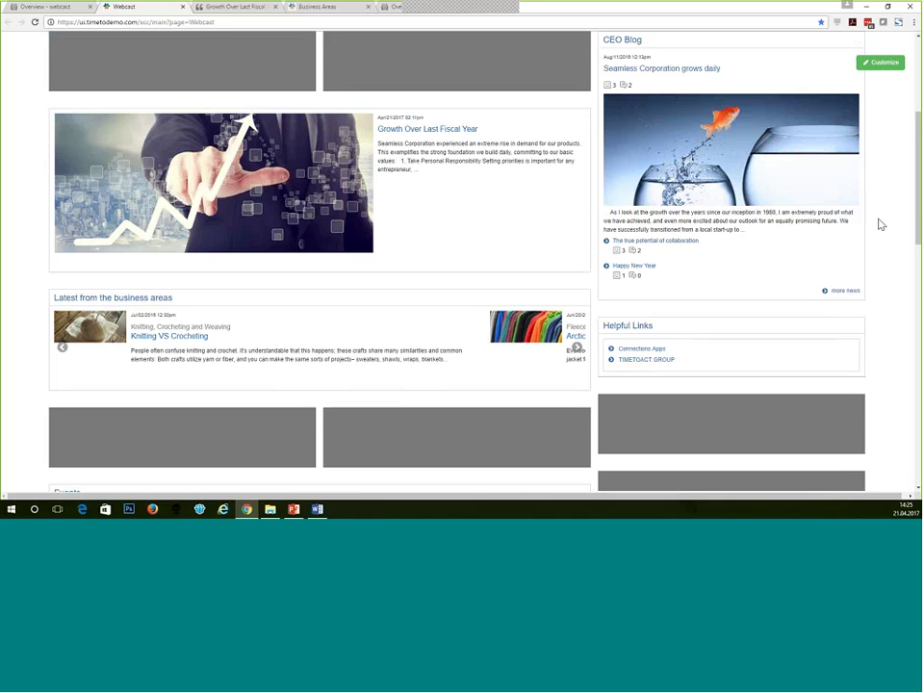
Create a new widget of type Files with the ID Files.
{"action": "scroll", "coordinate": [262, 85], "scroll_direction": "up", "scroll_amount": 3}
{"action": "left_click", "coordinate": [257, 81]}
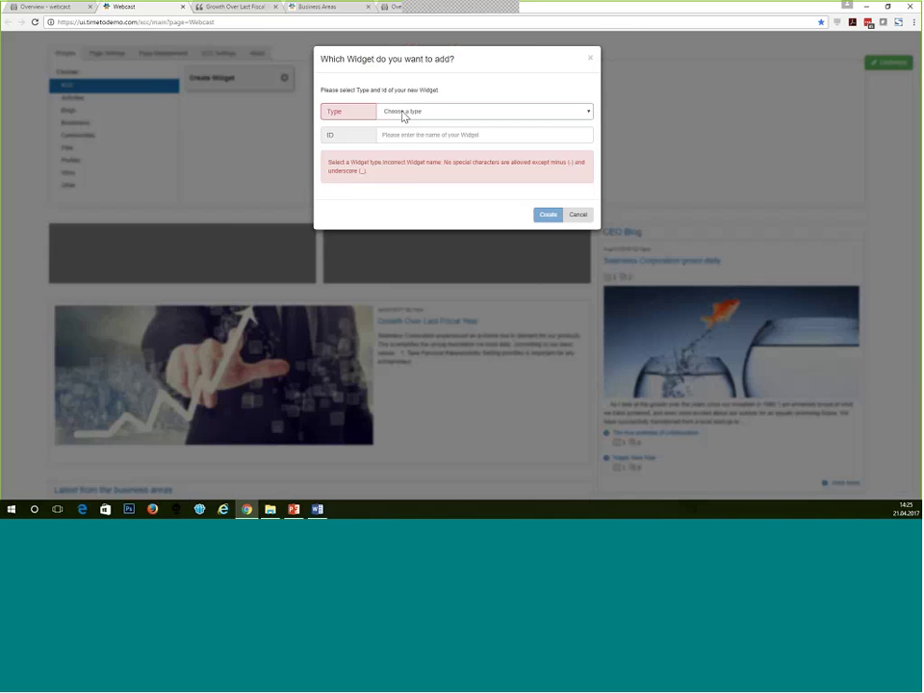
{"action": "left_click", "coordinate": [402, 111]}
{"action": "left_click", "coordinate": [414, 169]}
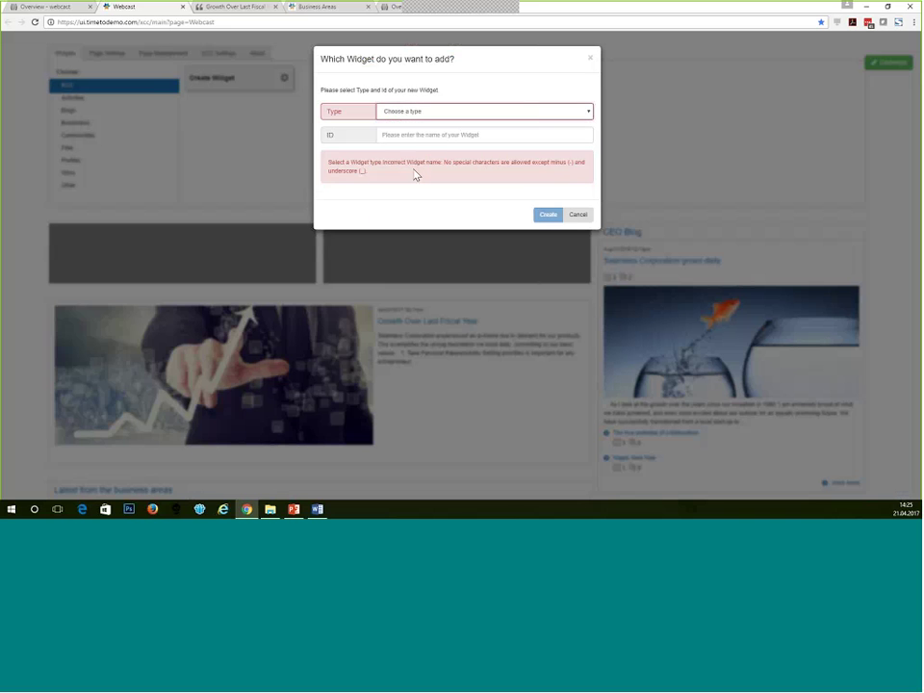
{"action": "left_click", "coordinate": [410, 138]}
{"action": "type", "text": "f"}
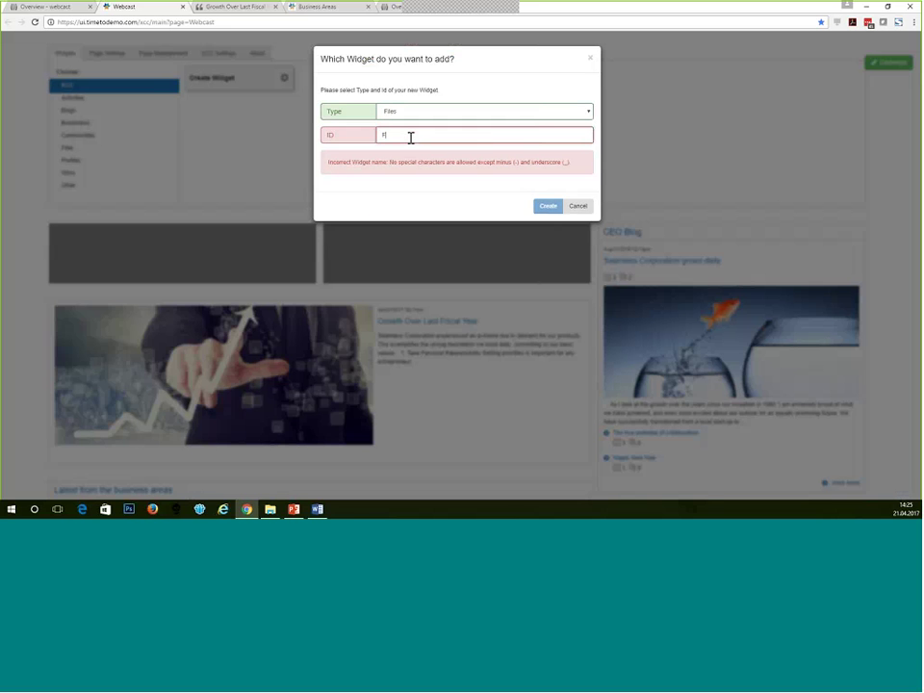
{"action": "type", "text": "iles"}
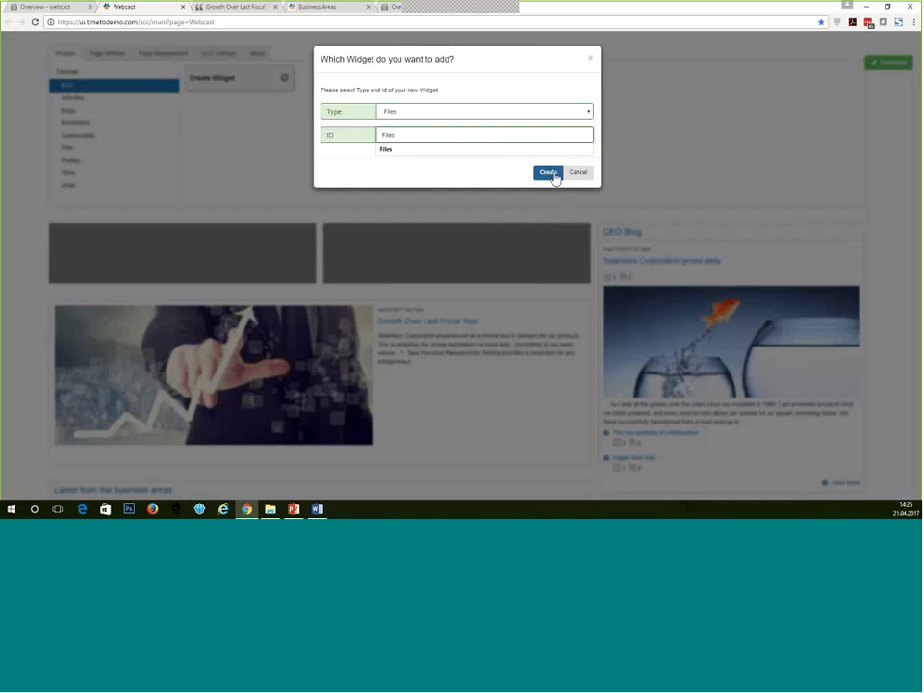
{"action": "left_click", "coordinate": [551, 173]}
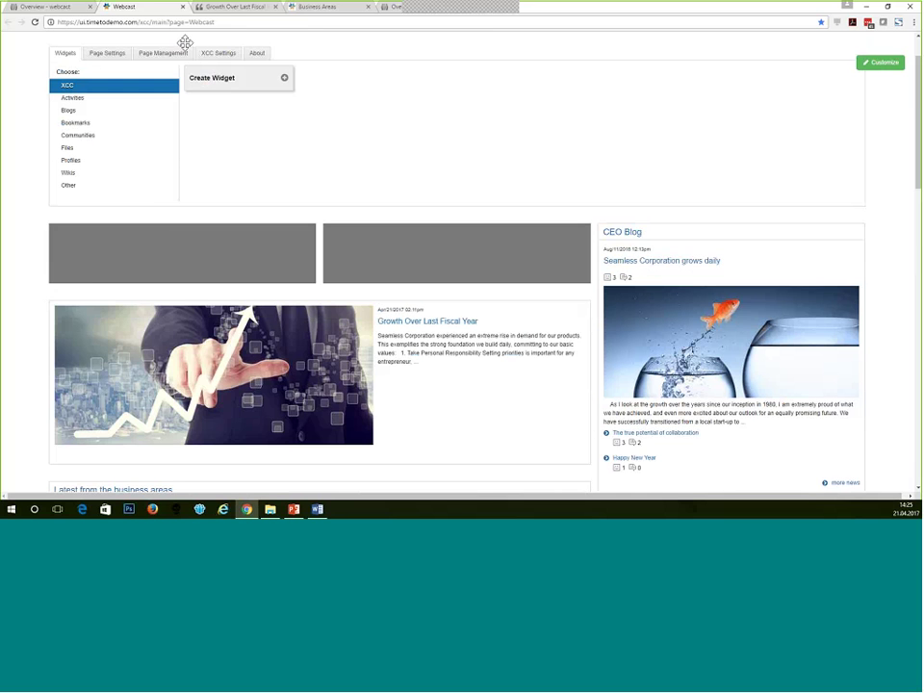
Move the Files widget into the placeholder below Helpful Links and set its first channel's source and name to Embroidery.
{"action": "scroll", "coordinate": [735, 407], "scroll_direction": "down", "scroll_amount": 4}
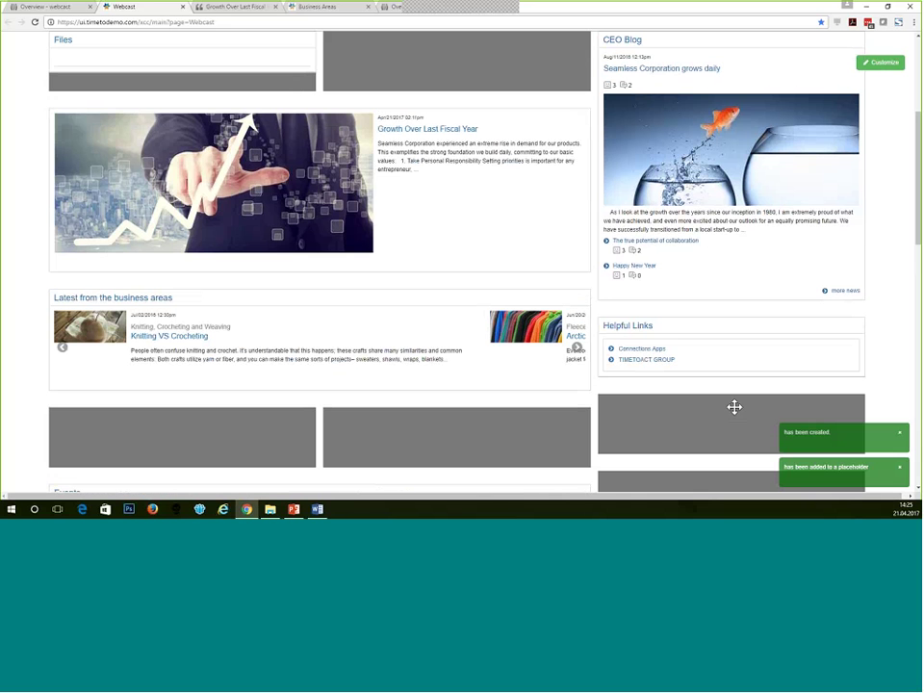
{"action": "left_click_drag", "start_coordinate": [96, 39], "coordinate": [734, 407]}
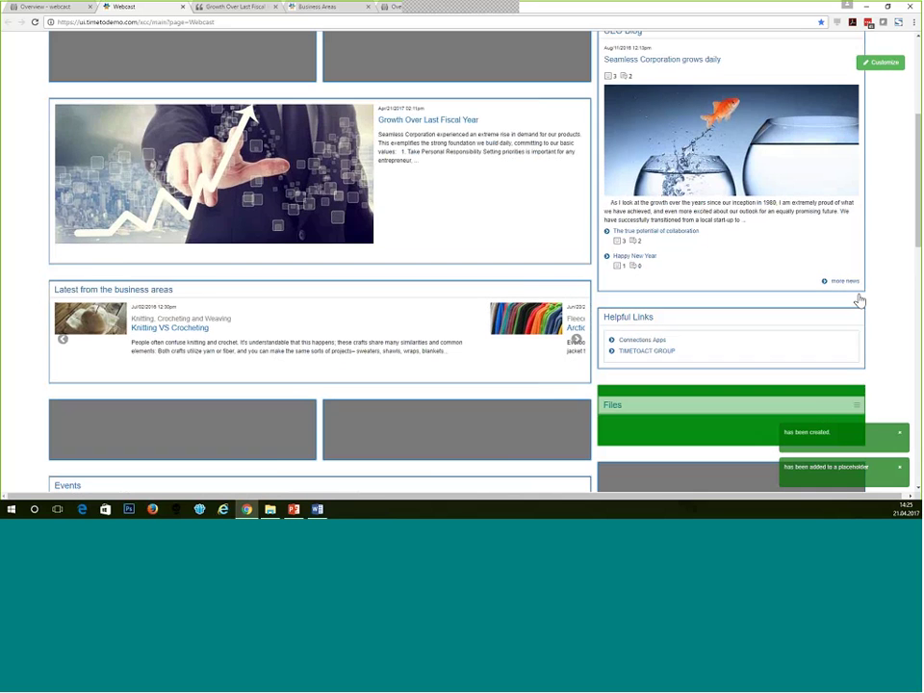
{"action": "scroll", "coordinate": [753, 316], "scroll_direction": "down", "scroll_amount": 3}
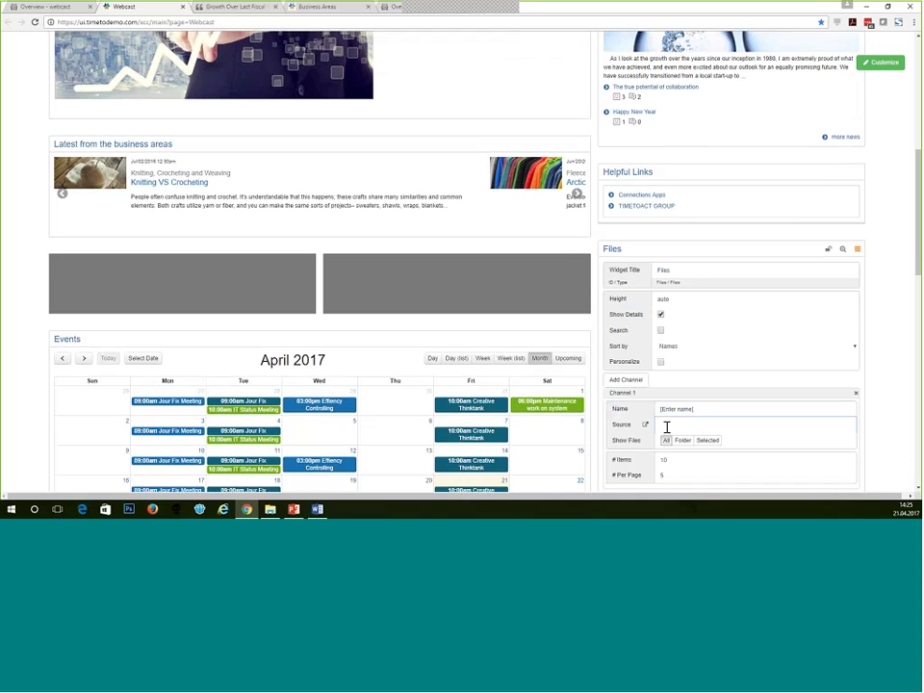
{"action": "left_click", "coordinate": [667, 427]}
{"action": "type", "text": "emb"}
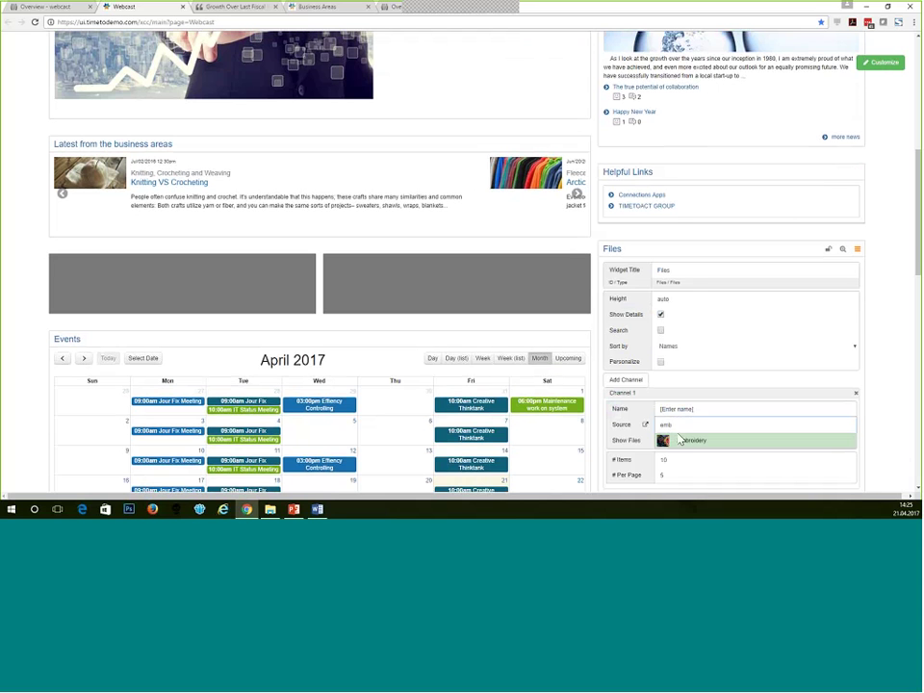
{"action": "left_click", "coordinate": [678, 442]}
{"action": "left_click", "coordinate": [666, 411]}
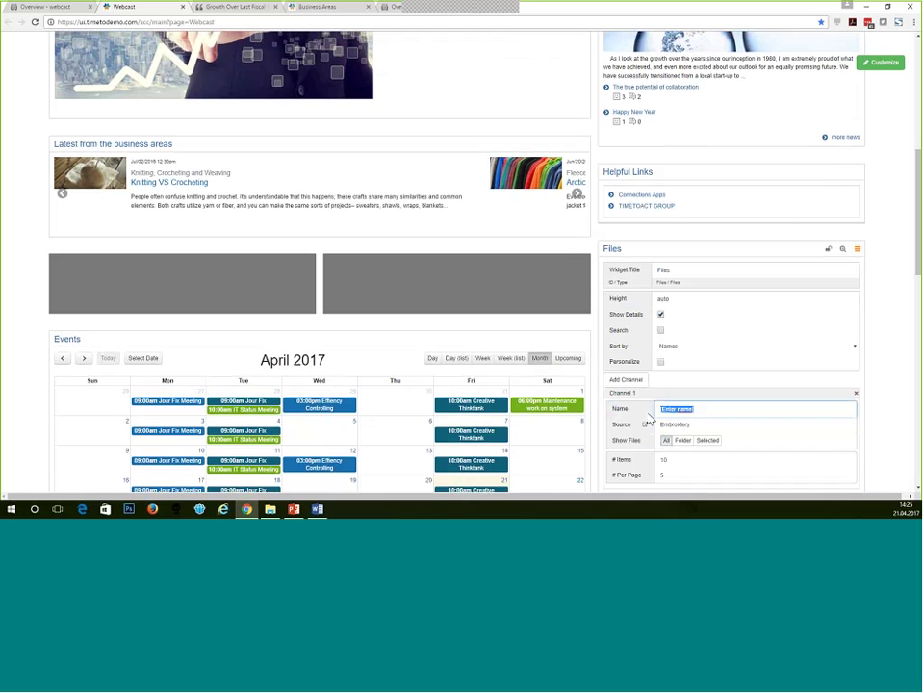
{"action": "type", "text": "Embroidery"}
Add a second channel to the Files widget, named IT, with the IT support community as its source.
{"action": "left_click", "coordinate": [628, 381]}
{"action": "scroll", "coordinate": [696, 375], "scroll_direction": "down", "scroll_amount": 2}
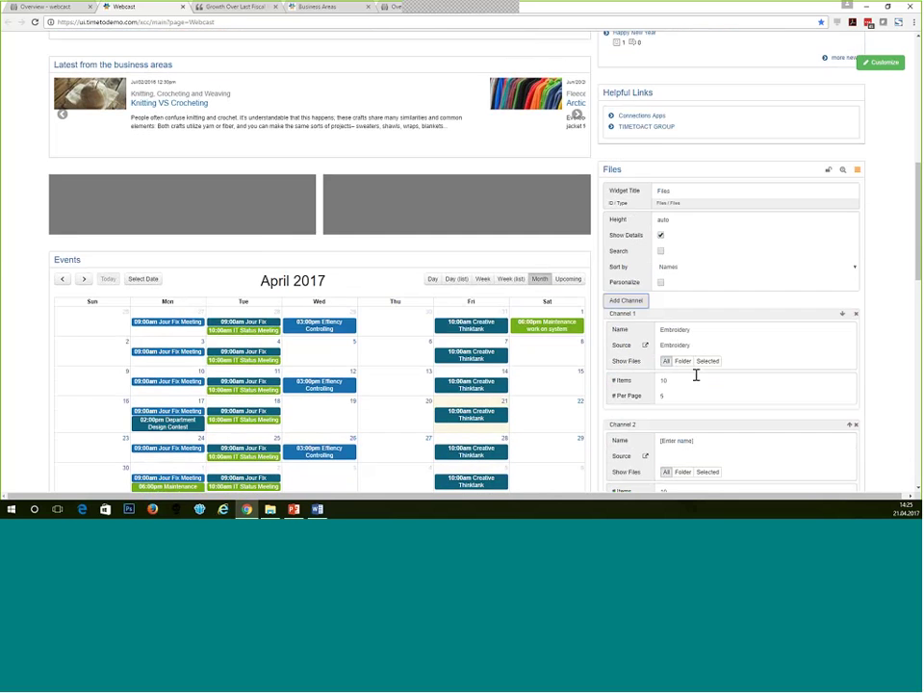
{"action": "scroll", "coordinate": [696, 375], "scroll_direction": "down", "scroll_amount": 2}
{"action": "left_click", "coordinate": [649, 378]}
{"action": "type", "text": "IT"}
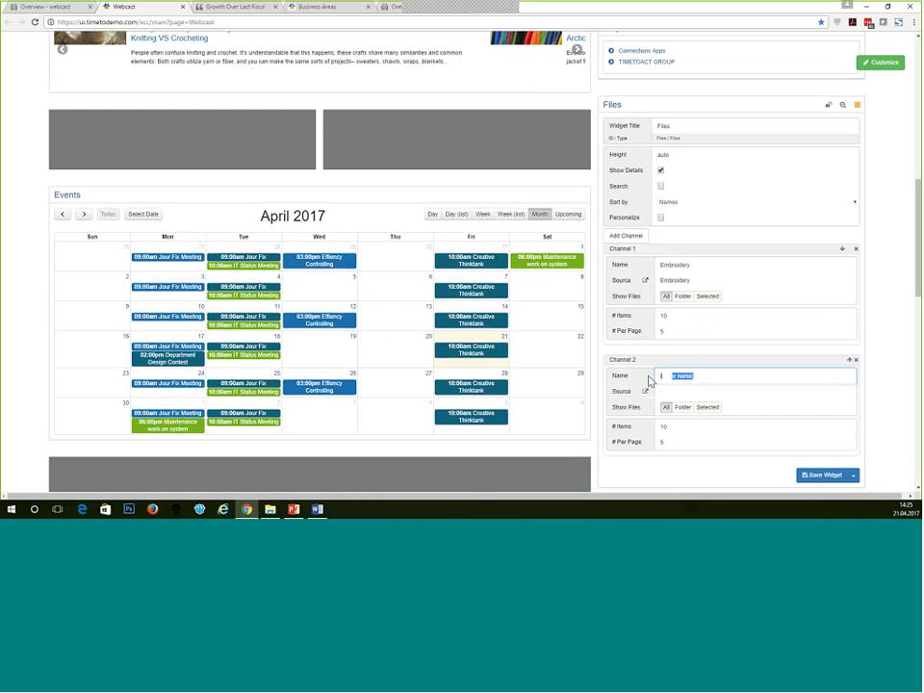
{"action": "left_click", "coordinate": [669, 392]}
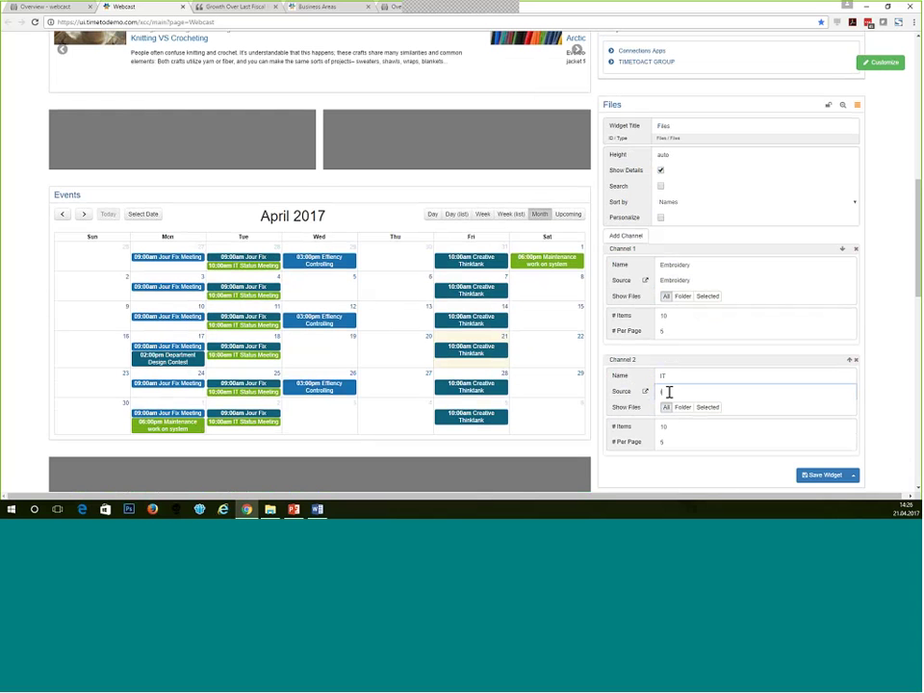
{"action": "type", "text": "it"}
{"action": "left_click", "coordinate": [677, 421]}
Add a third channel to the Files widget, named Human Ressources, with the Human Resources community as its source.
{"action": "left_click", "coordinate": [627, 237]}
{"action": "scroll", "coordinate": [632, 447], "scroll_direction": "down", "scroll_amount": 1}
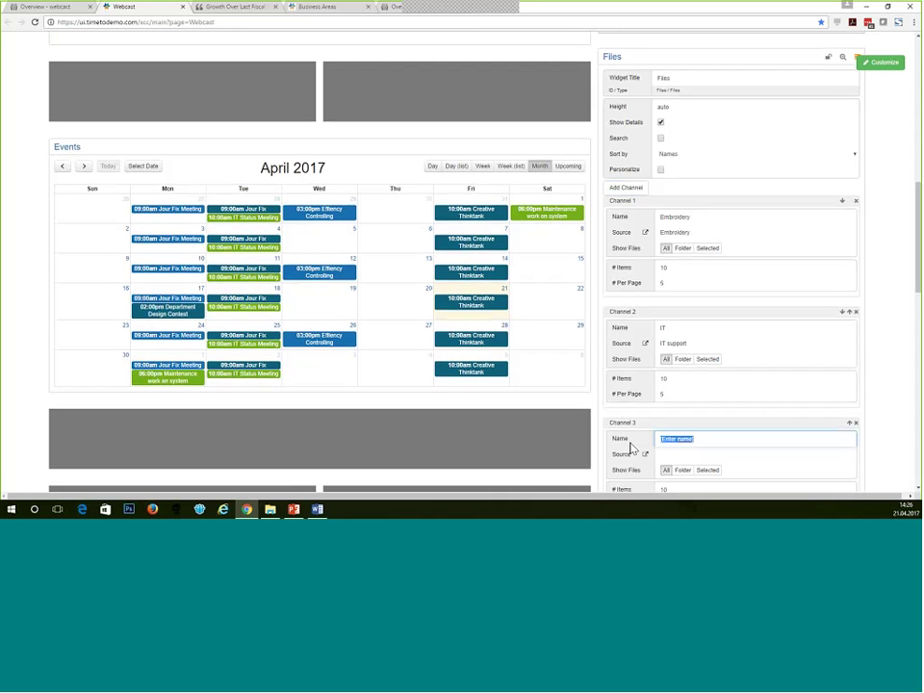
{"action": "type", "text": "H"}
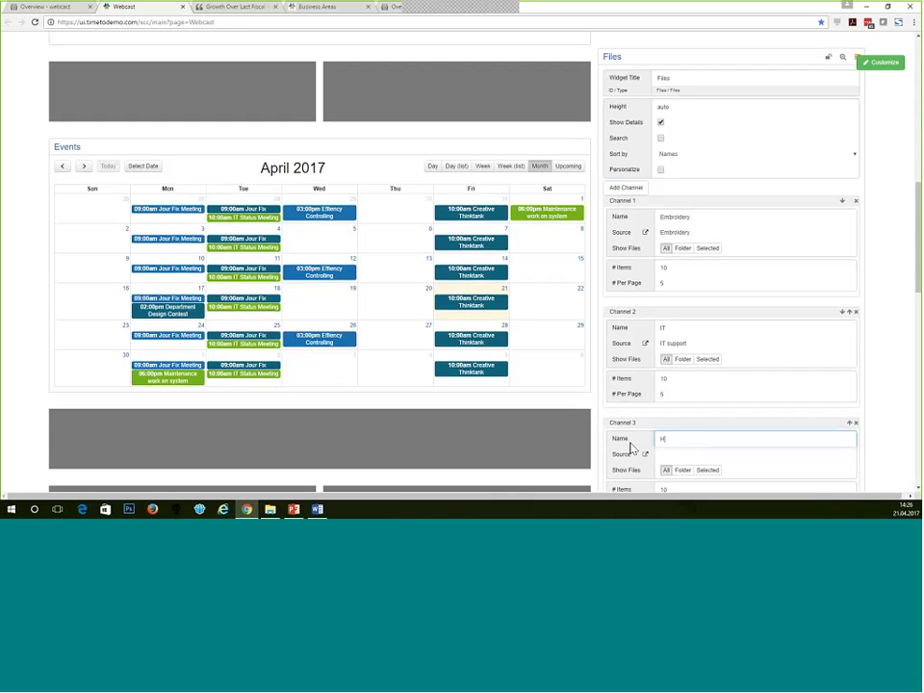
{"action": "type", "text": "uman Ressources"}
{"action": "scroll", "coordinate": [693, 358], "scroll_direction": "down", "scroll_amount": 2}
{"action": "left_click", "coordinate": [693, 359]}
{"action": "type", "text": "Hu"}
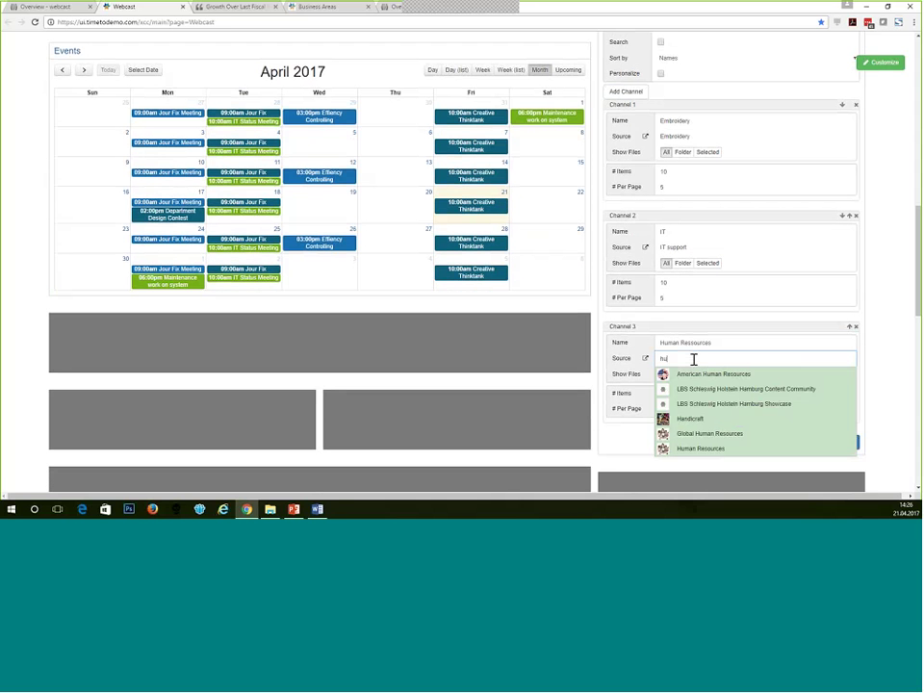
{"action": "left_click", "coordinate": [694, 406]}
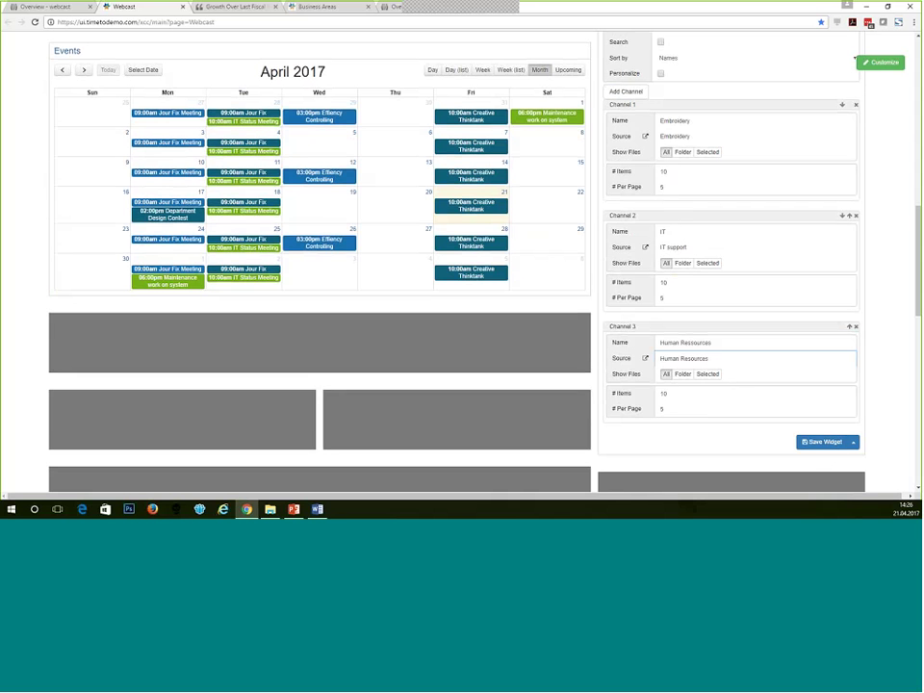
Set the Files widget to sort by Downloads and save the widget.
{"action": "scroll", "coordinate": [746, 346], "scroll_direction": "up", "scroll_amount": 2}
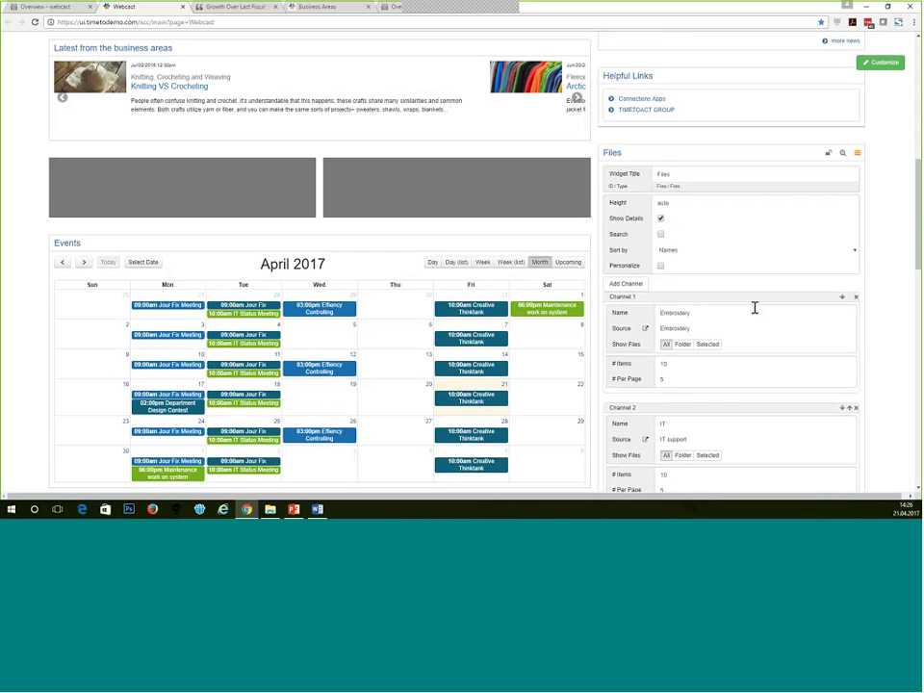
{"action": "left_click", "coordinate": [691, 252]}
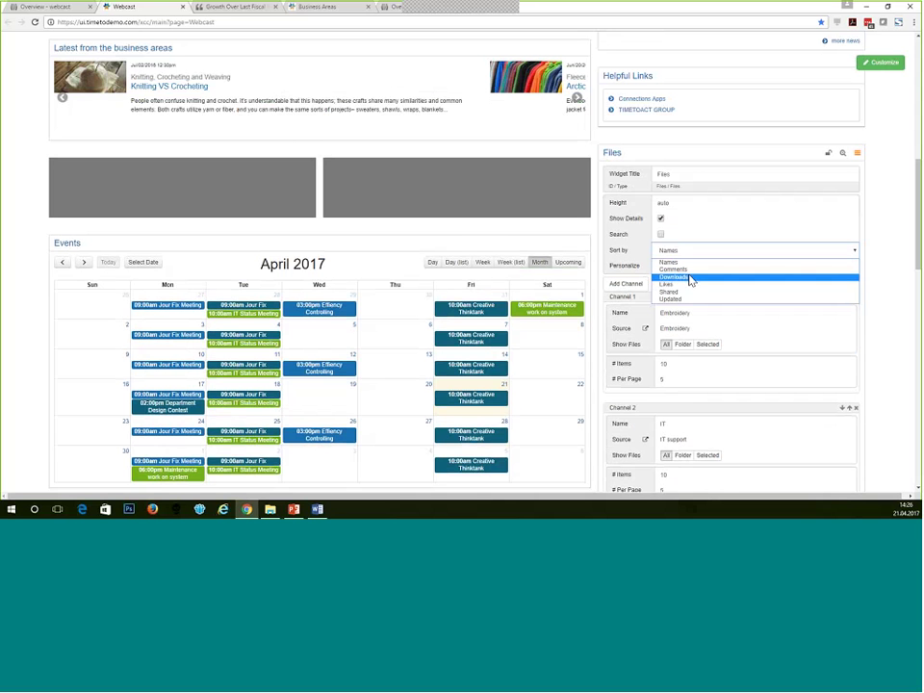
{"action": "left_click", "coordinate": [690, 277]}
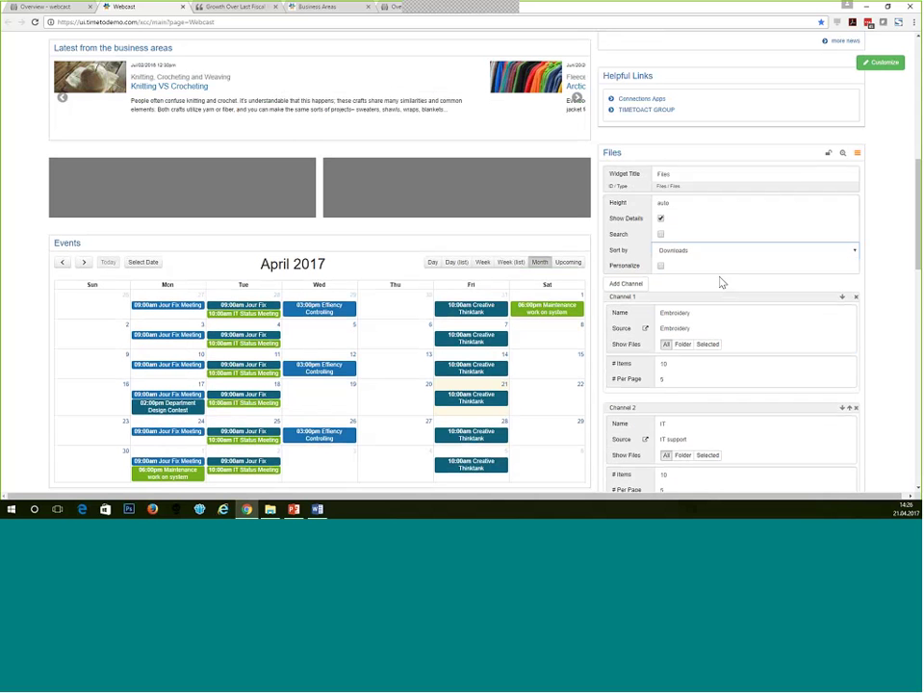
{"action": "scroll", "coordinate": [827, 423], "scroll_direction": "down", "scroll_amount": 5}
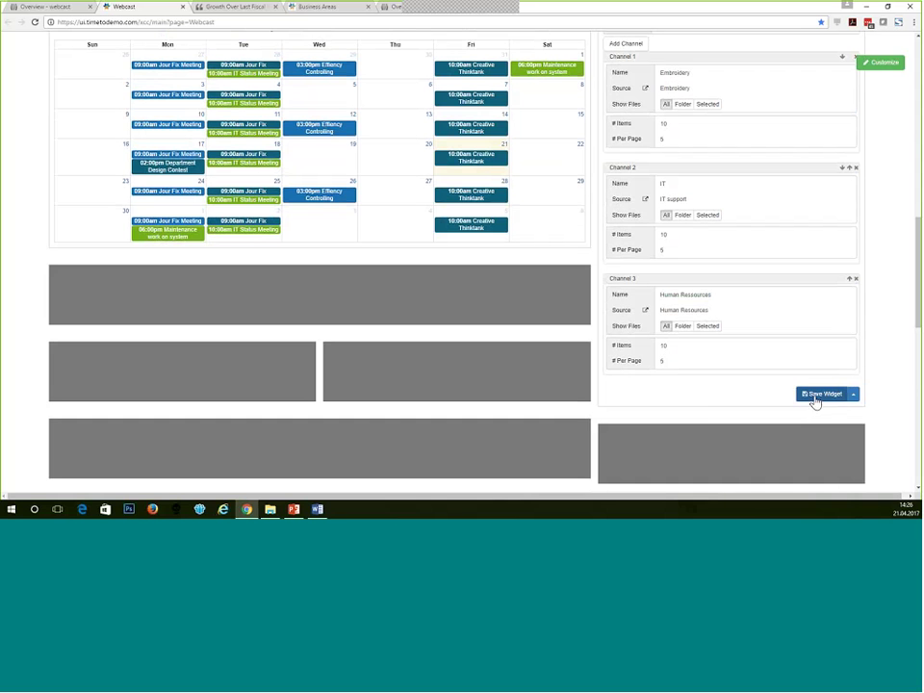
{"action": "left_click", "coordinate": [820, 394]}
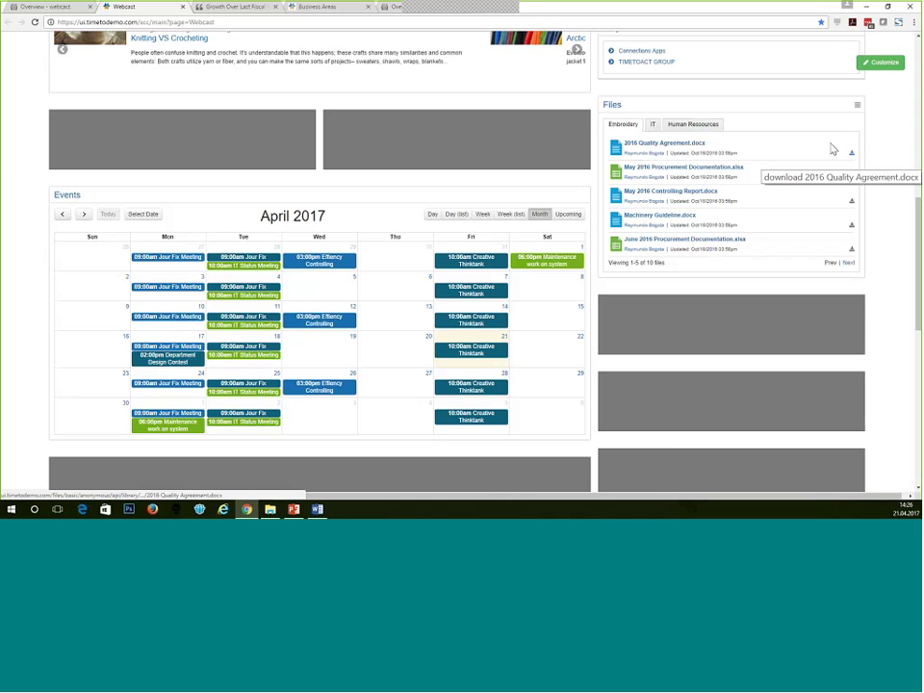
View the files listed in the Files widget's IT and Human Ressources channels, then return to the Embroidery channel.
{"action": "left_click", "coordinate": [653, 127]}
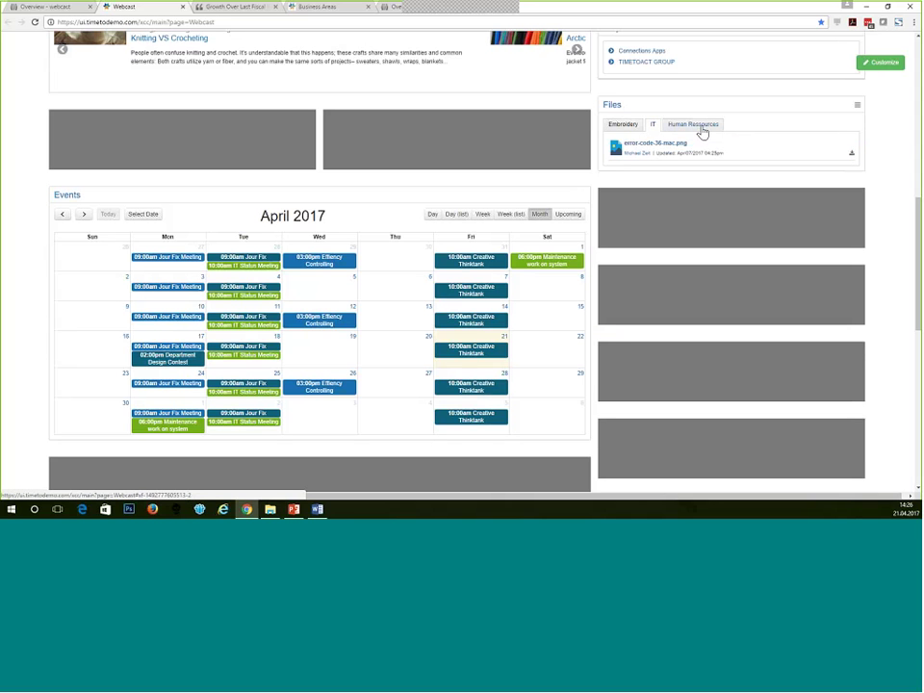
{"action": "left_click", "coordinate": [701, 127]}
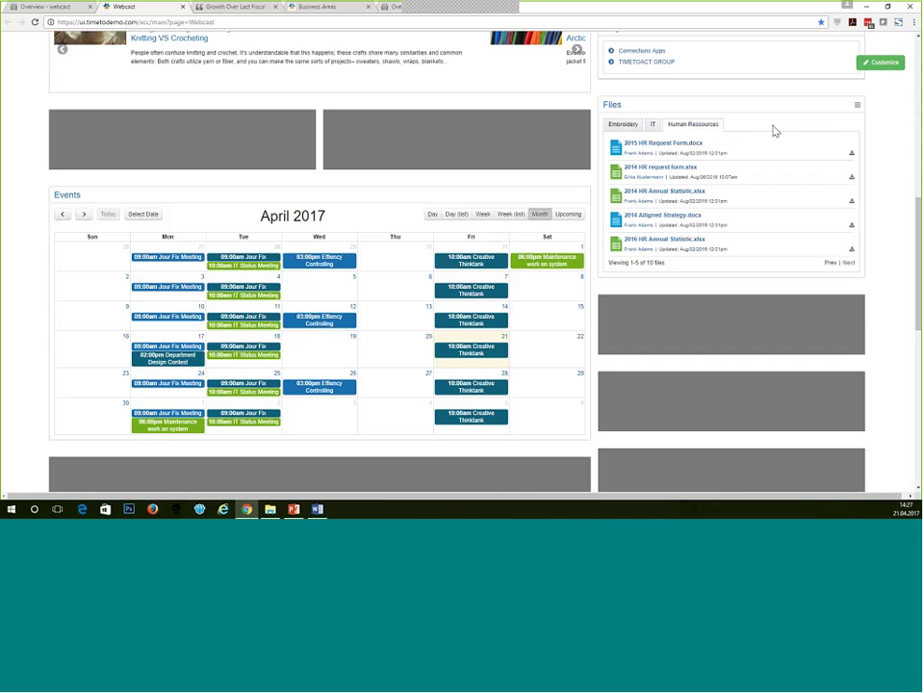
{"action": "left_click", "coordinate": [630, 128]}
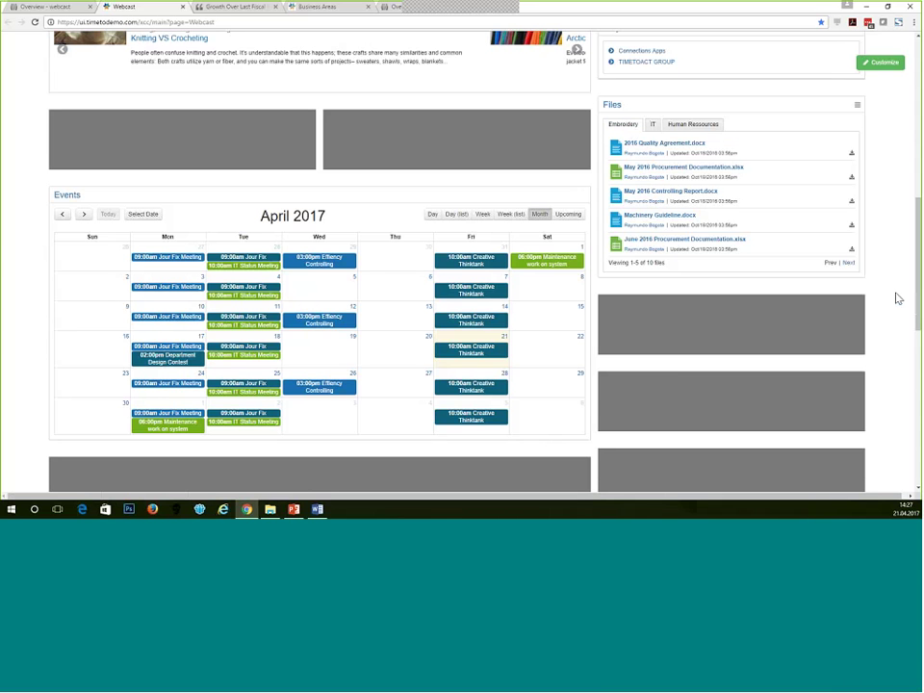
Create a new widget of type Media Gallery with the ID Gallery.
{"action": "scroll", "coordinate": [896, 298], "scroll_direction": "up", "scroll_amount": 10}
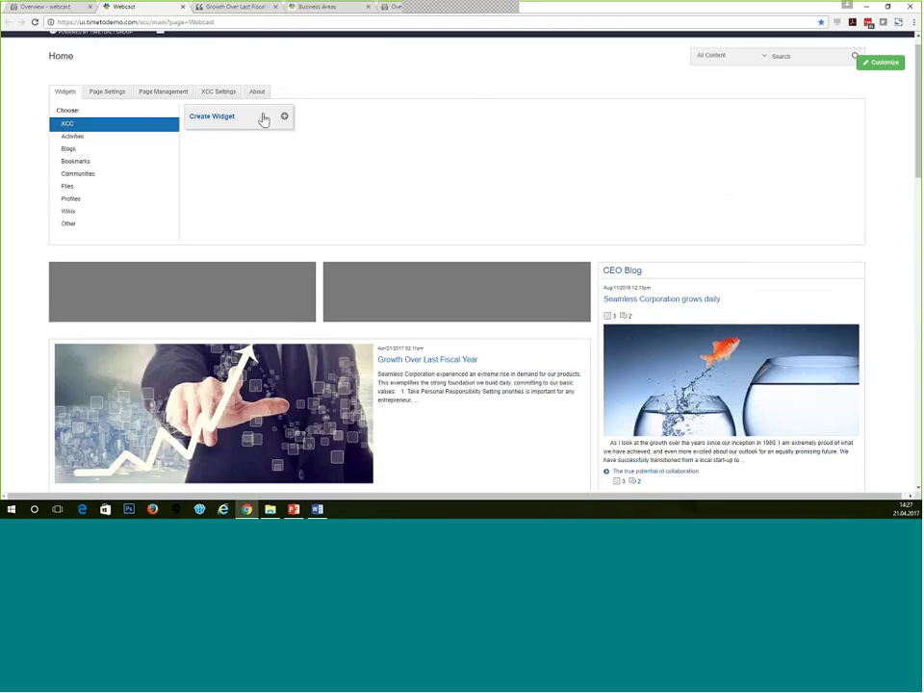
{"action": "left_click", "coordinate": [264, 119]}
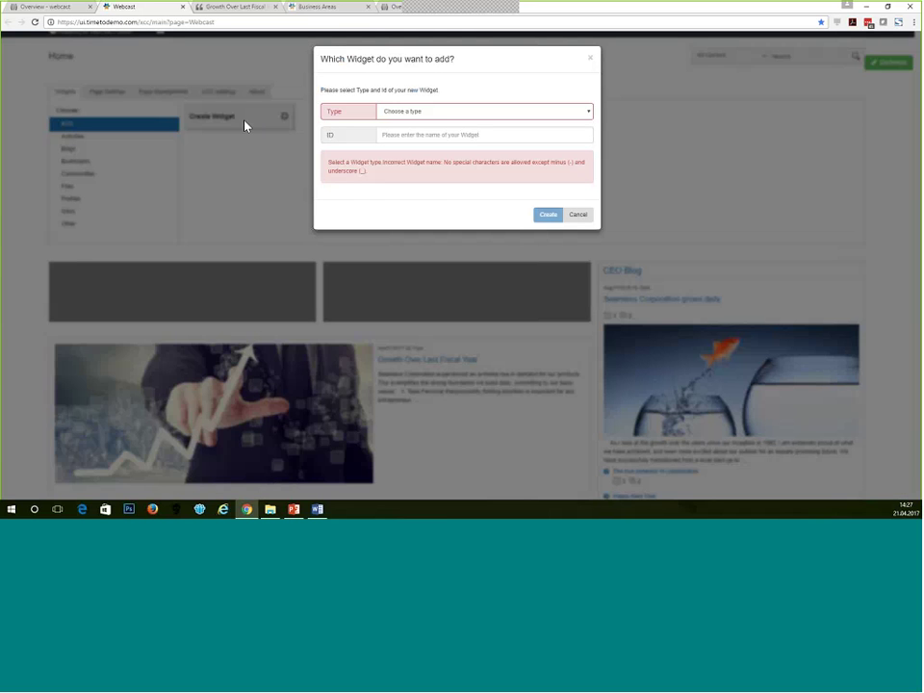
{"action": "left_click", "coordinate": [408, 115]}
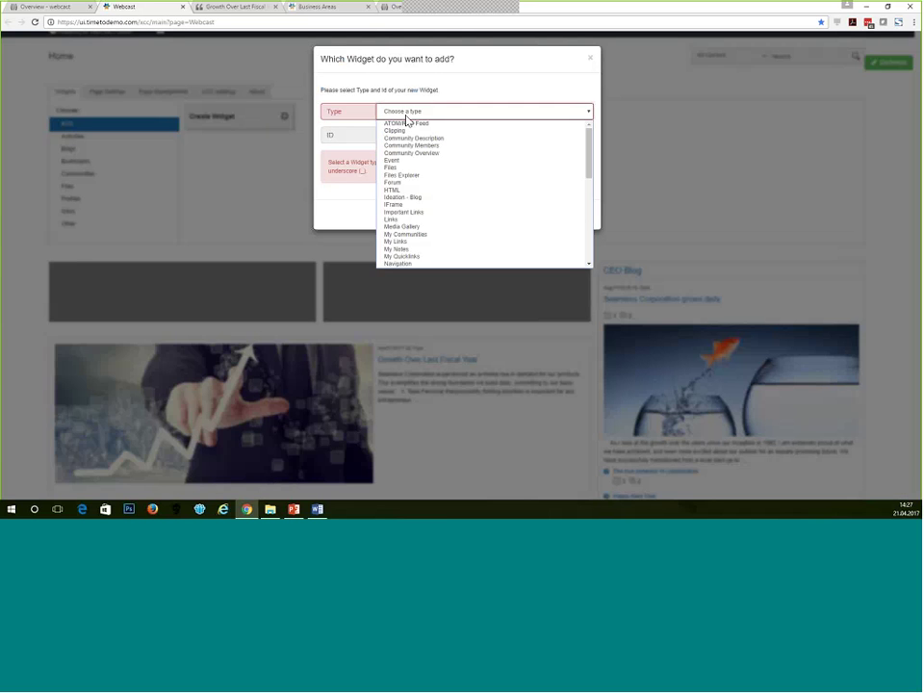
{"action": "left_click", "coordinate": [416, 228]}
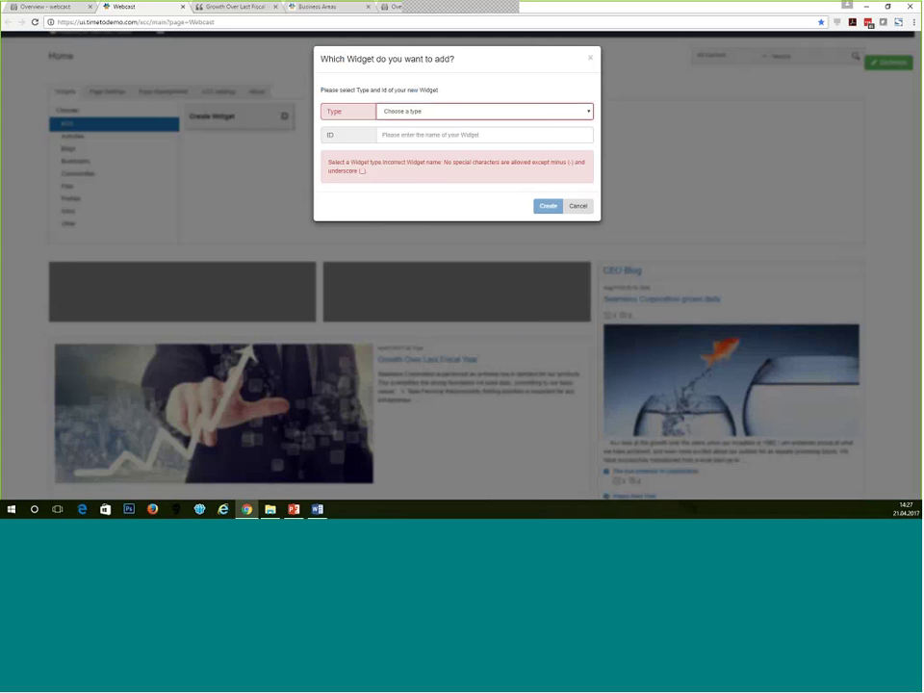
{"action": "left_click", "coordinate": [420, 135]}
{"action": "type", "text": "Gallery"}
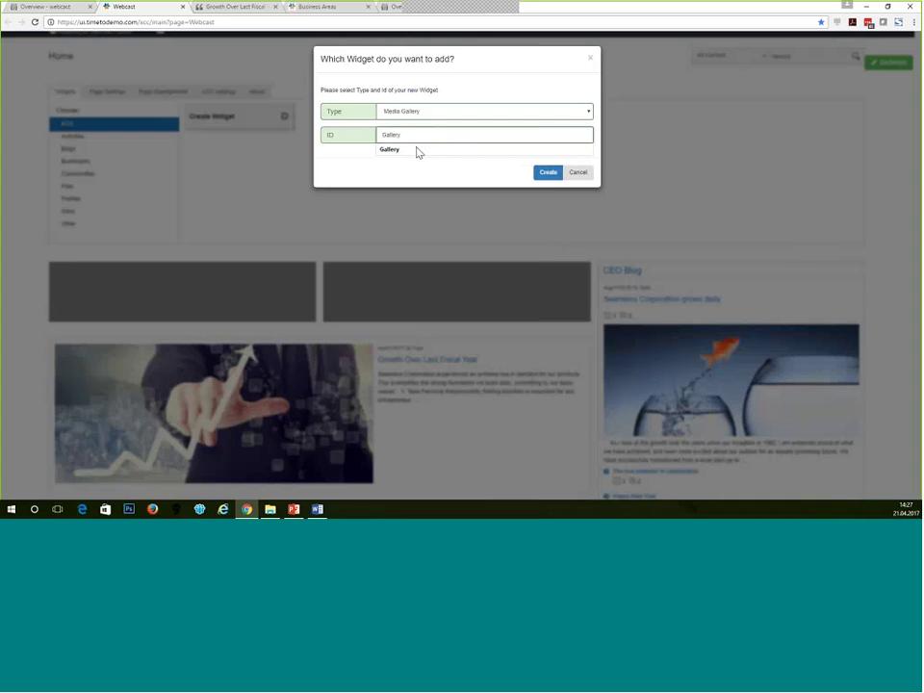
{"action": "left_click", "coordinate": [417, 151]}
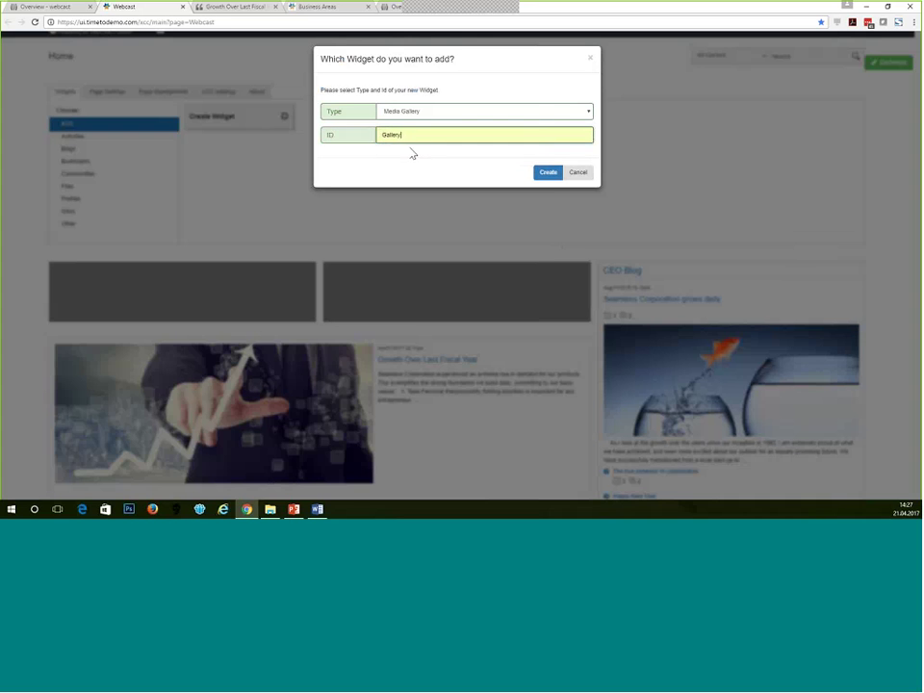
{"action": "left_click", "coordinate": [547, 177]}
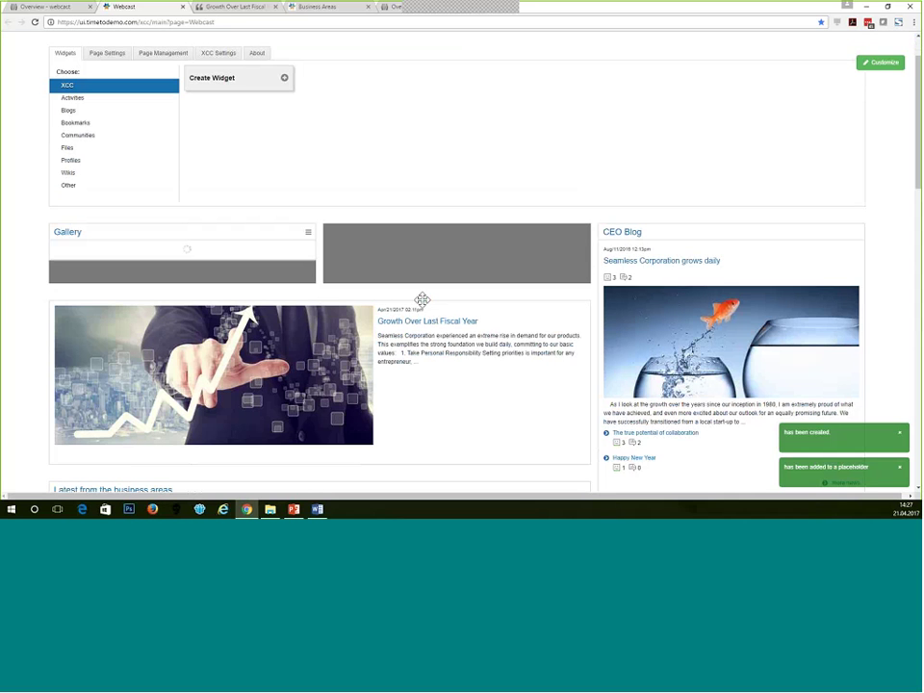
Move the Gallery widget into the placeholder below the Files widget and open its settings.
{"action": "left_click_drag", "start_coordinate": [309, 232], "coordinate": [320, 234]}
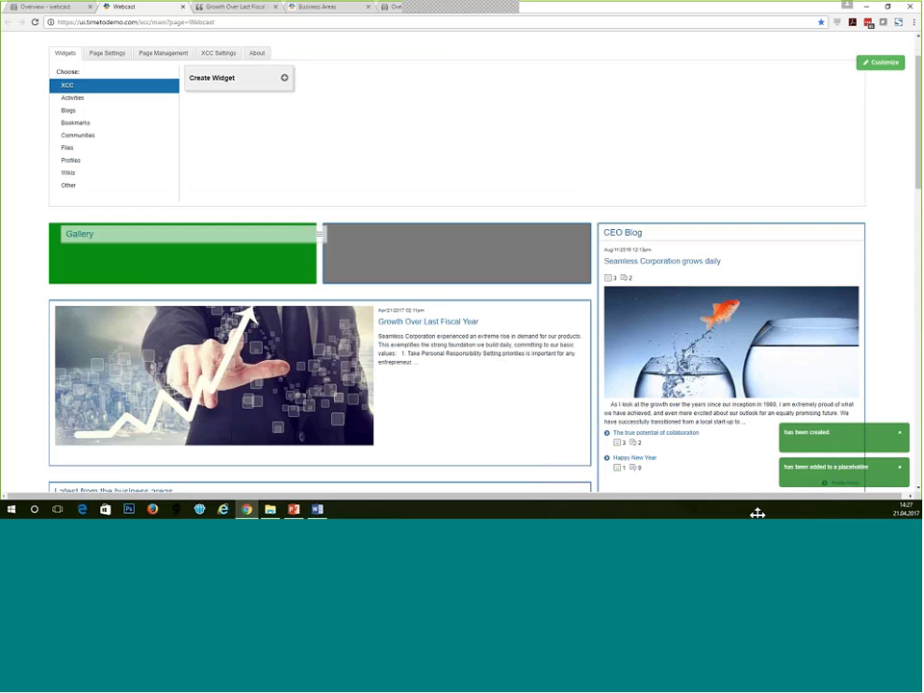
{"action": "left_click_drag", "start_coordinate": [758, 513], "coordinate": [895, 389]}
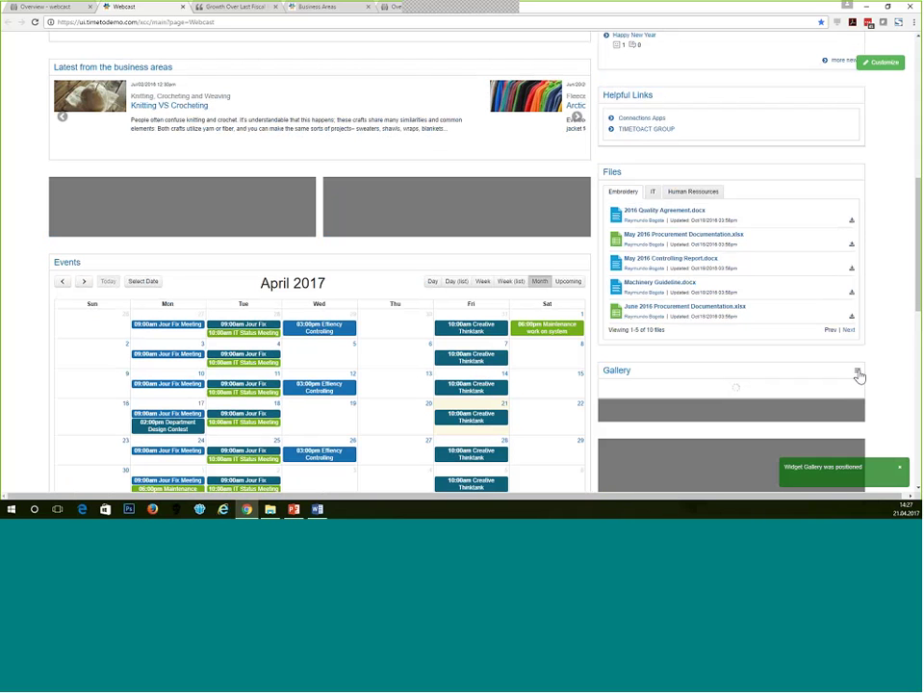
{"action": "left_click", "coordinate": [857, 374]}
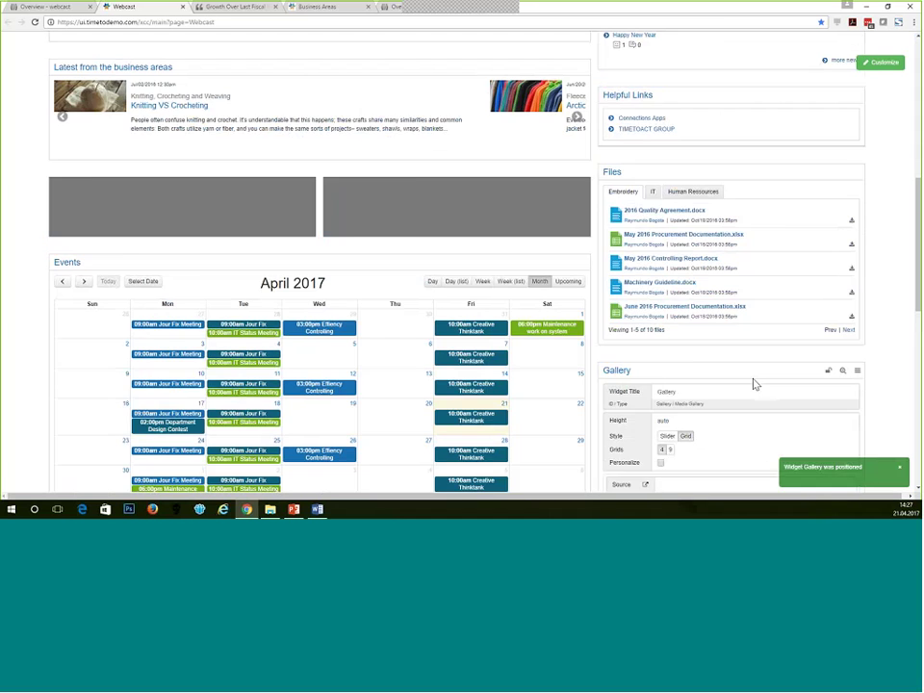
Set the Gallery widget's source to the webcast community and its style to Slider.
{"action": "scroll", "coordinate": [755, 381], "scroll_direction": "down", "scroll_amount": 2}
{"action": "left_click", "coordinate": [671, 344]}
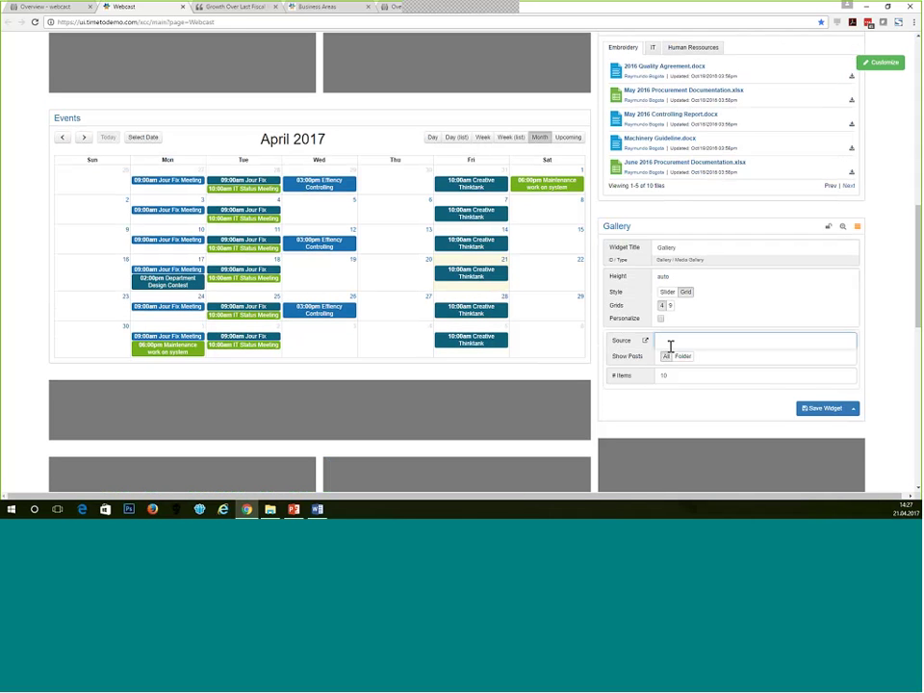
{"action": "type", "text": "eeb"}
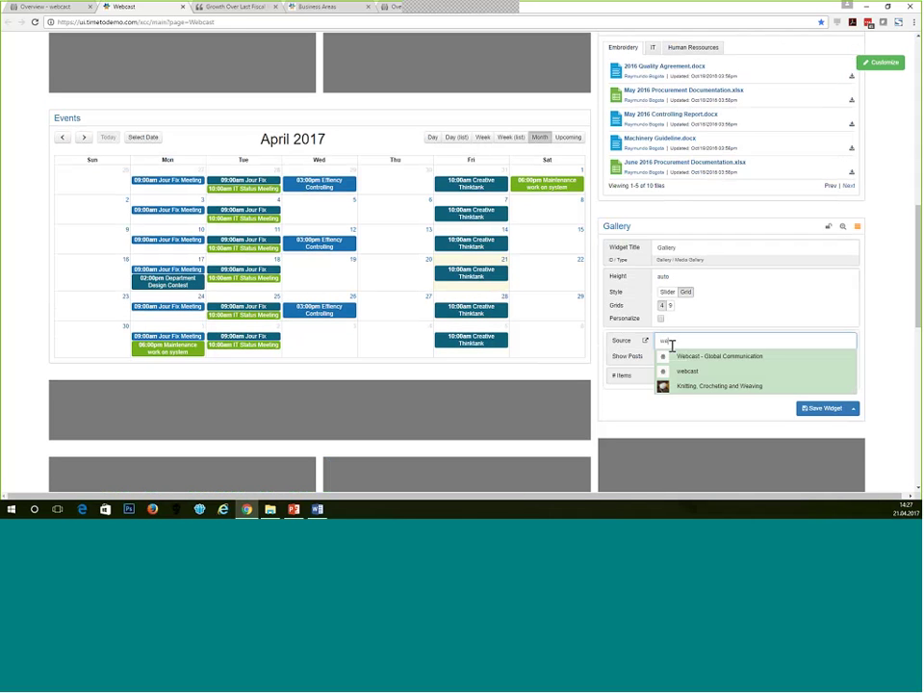
{"action": "left_click", "coordinate": [690, 376]}
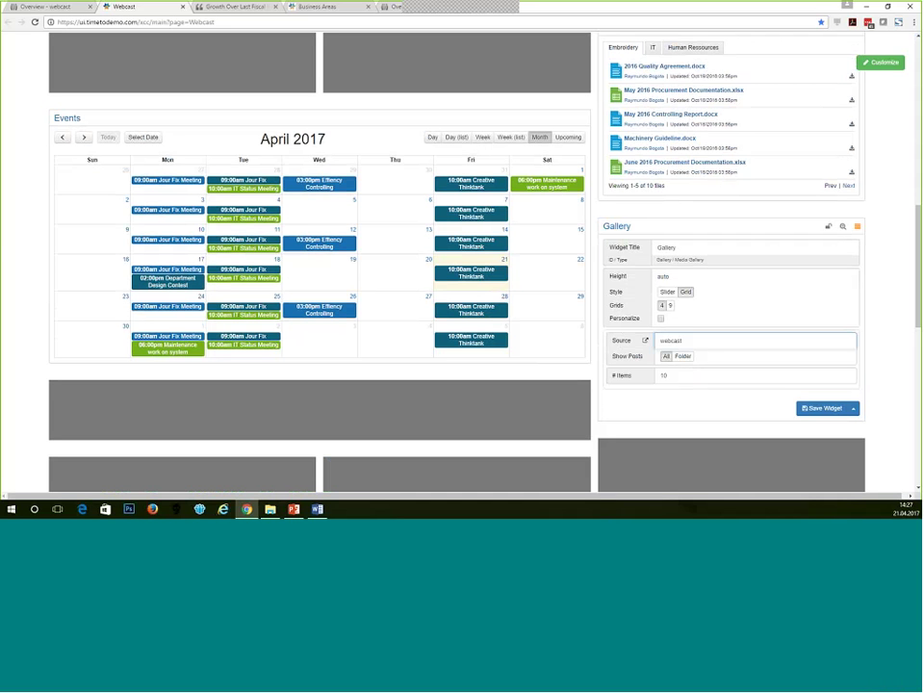
{"action": "left_click", "coordinate": [666, 294]}
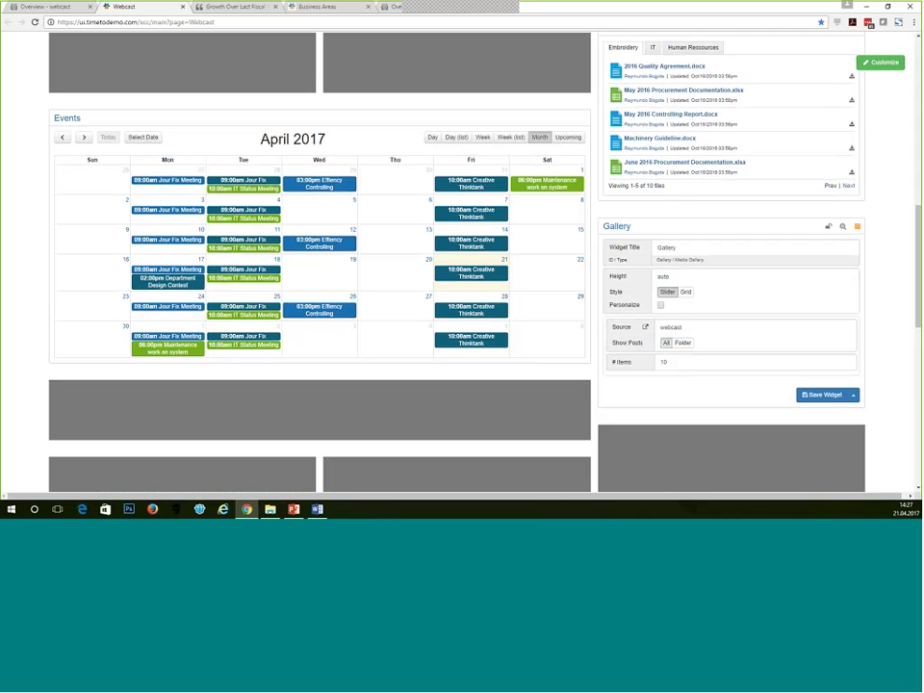
Retitle the Gallery widget as Company Pictures and save the widget.
{"action": "left_click_drag", "start_coordinate": [690, 249], "coordinate": [641, 254]}
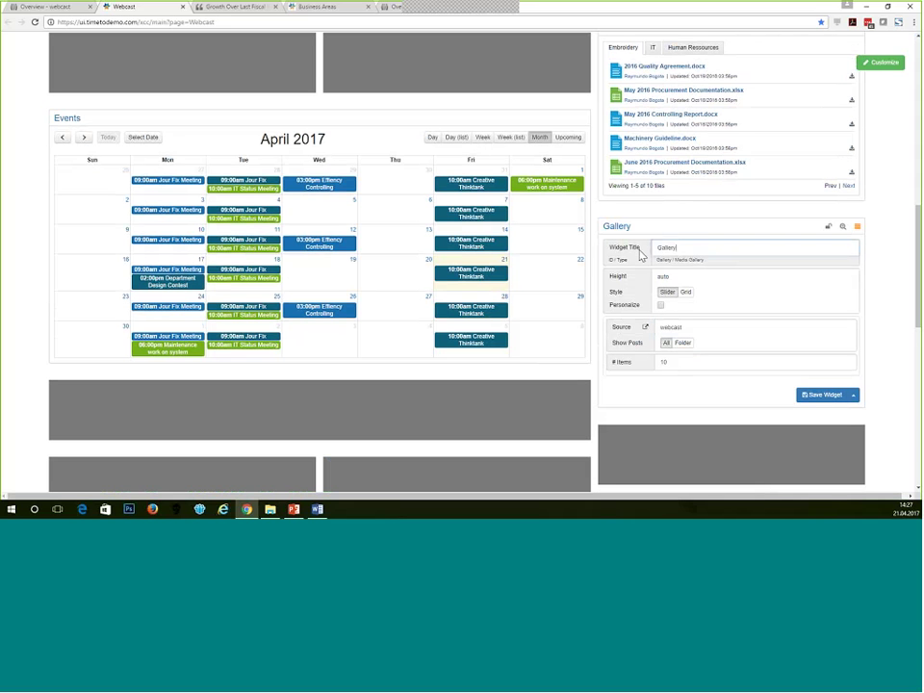
{"action": "type", "text": "Company Pictures"}
{"action": "left_click", "coordinate": [814, 402]}
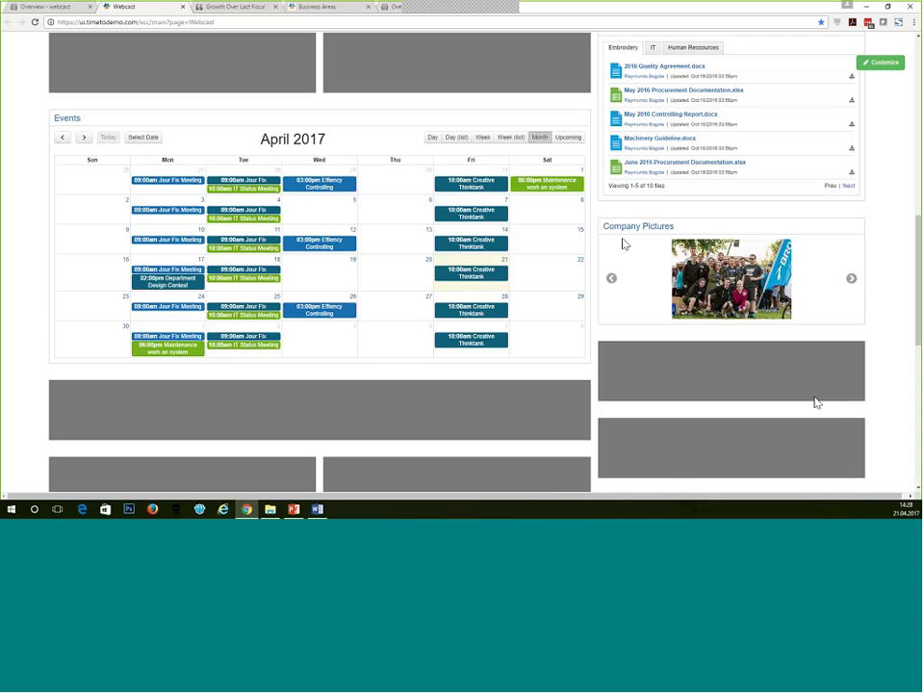
Leave customization mode and review the whole home page, from the news and CEO Blog down to the Company Pictures gallery.
{"action": "scroll", "coordinate": [282, 310], "scroll_direction": "up", "scroll_amount": 1}
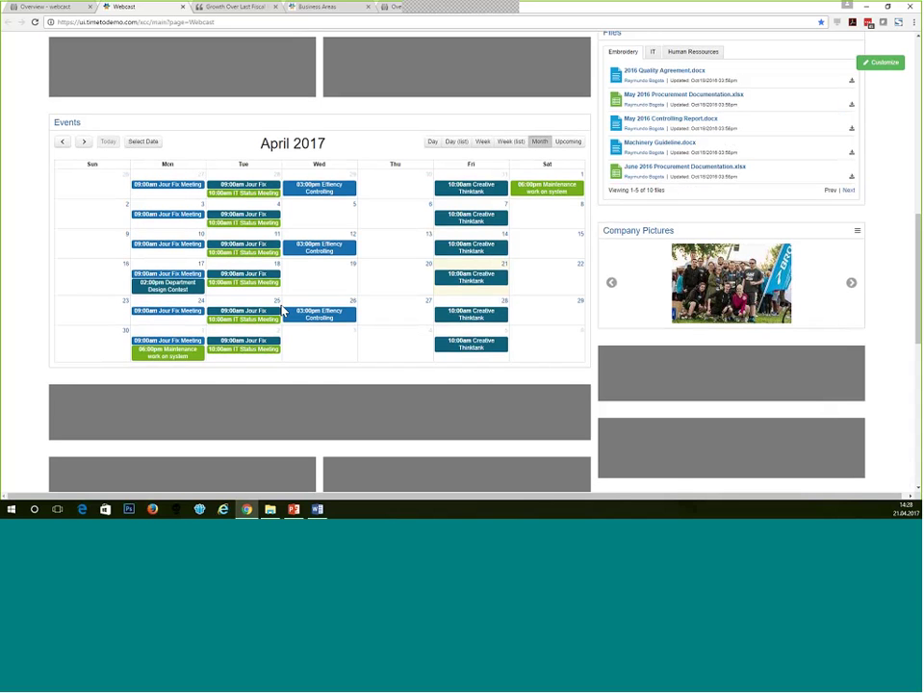
{"action": "scroll", "coordinate": [282, 309], "scroll_direction": "up", "scroll_amount": 3}
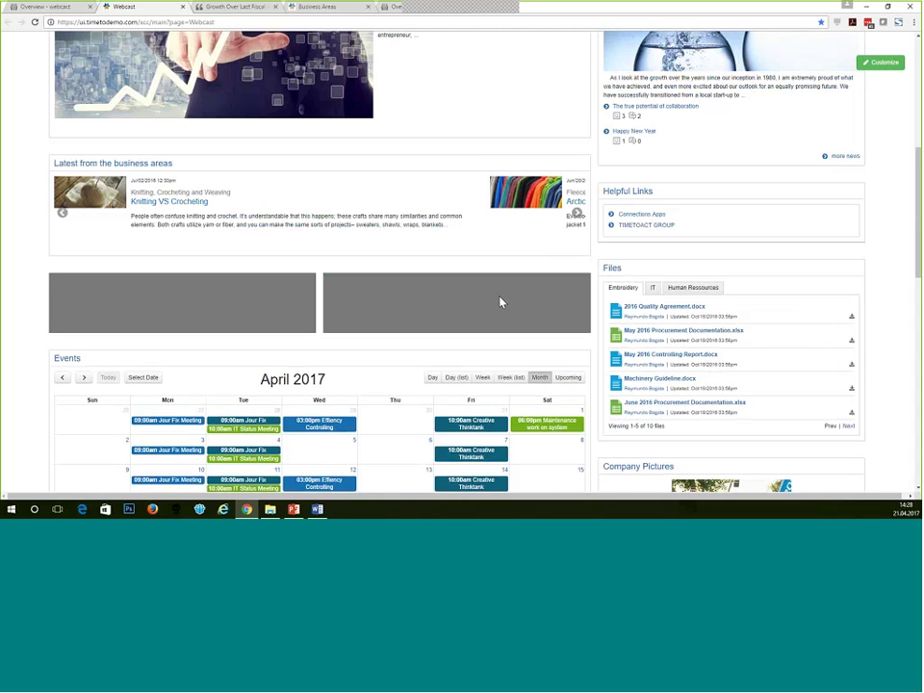
{"action": "scroll", "coordinate": [499, 302], "scroll_direction": "up", "scroll_amount": 5}
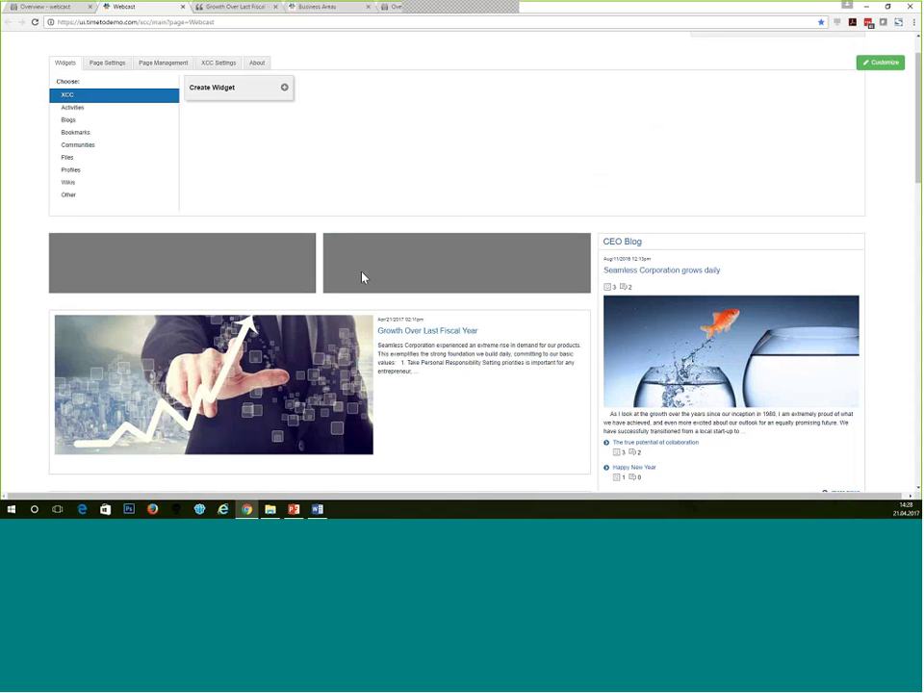
{"action": "left_click", "coordinate": [887, 64]}
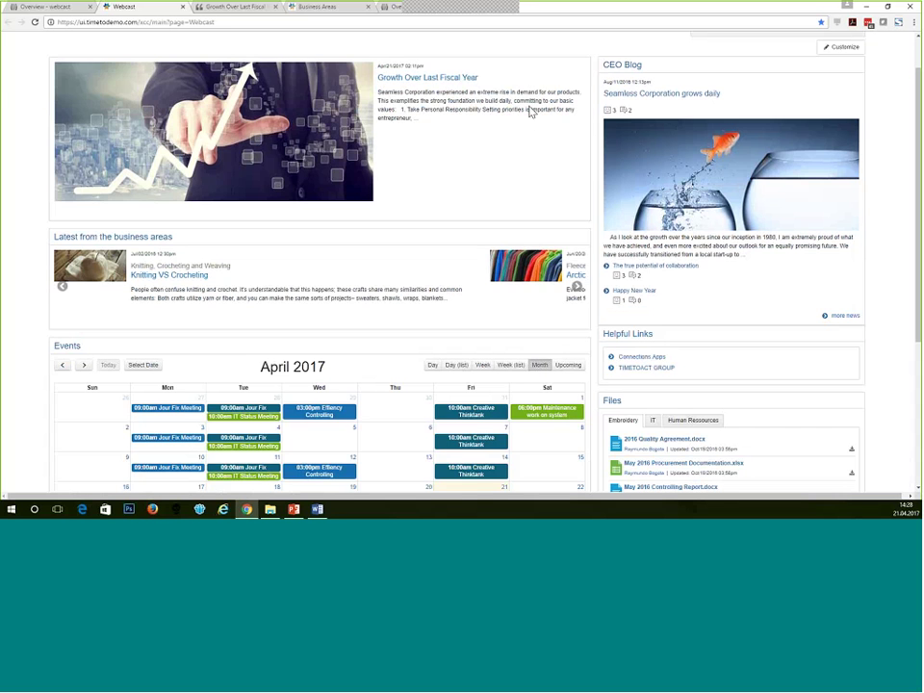
{"action": "scroll", "coordinate": [605, 276], "scroll_direction": "up", "scroll_amount": 1}
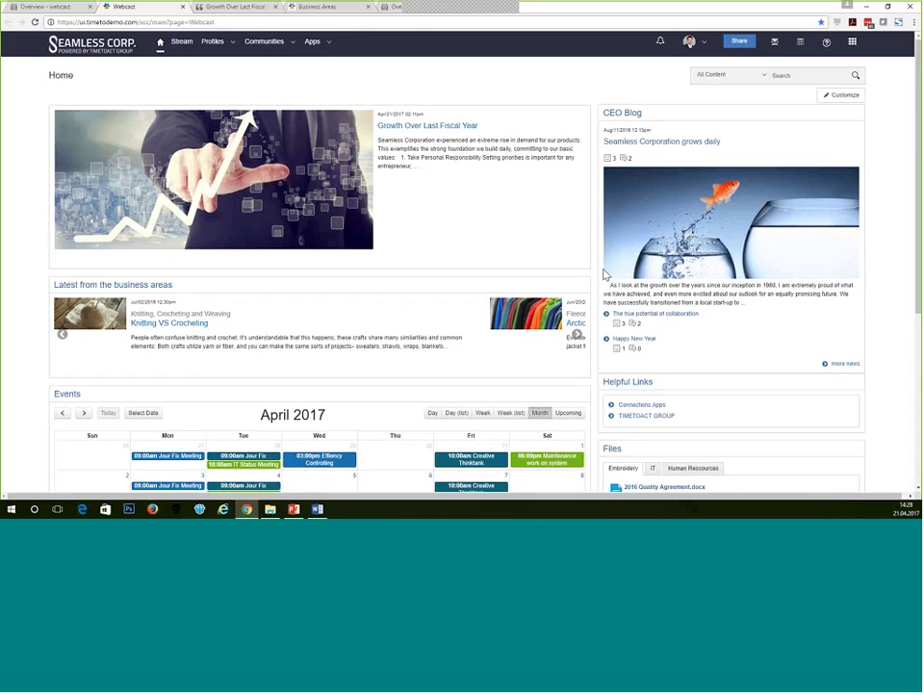
{"action": "scroll", "coordinate": [606, 275], "scroll_direction": "down", "scroll_amount": 4}
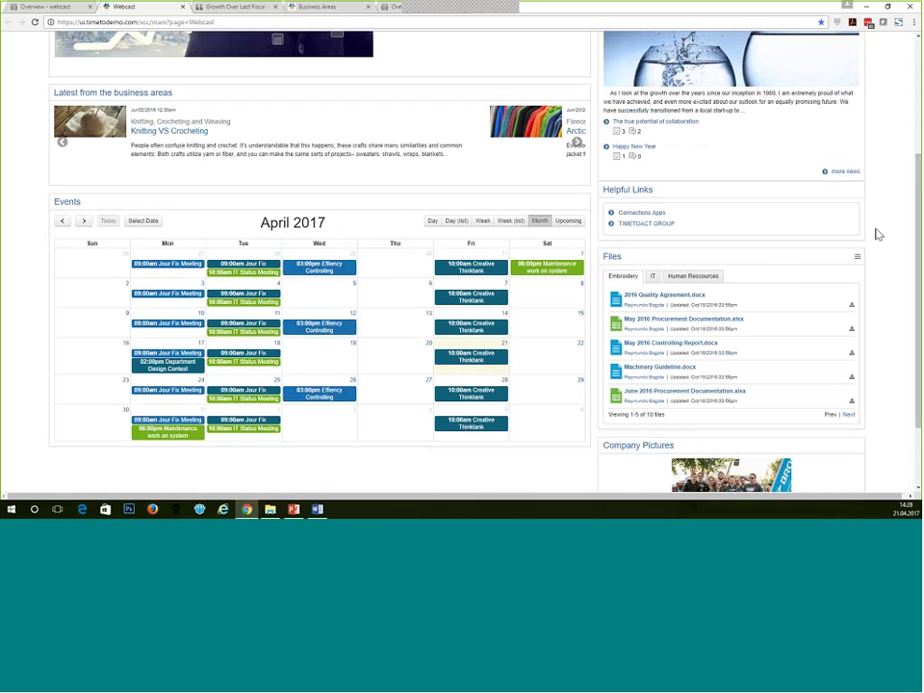
{"action": "scroll", "coordinate": [876, 233], "scroll_direction": "down", "scroll_amount": 1}
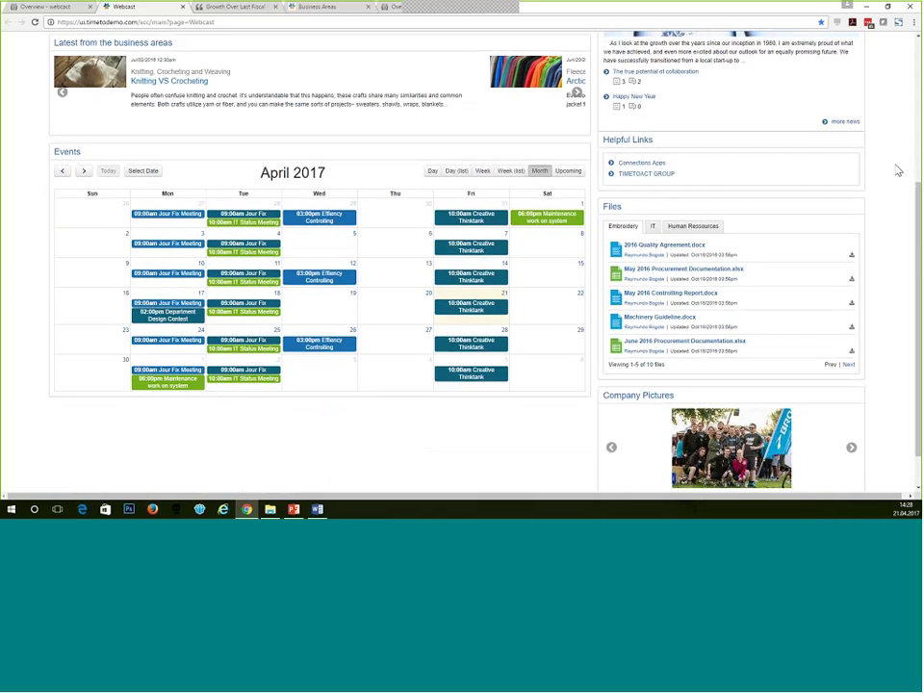
{"action": "scroll", "coordinate": [895, 170], "scroll_direction": "down", "scroll_amount": 1}
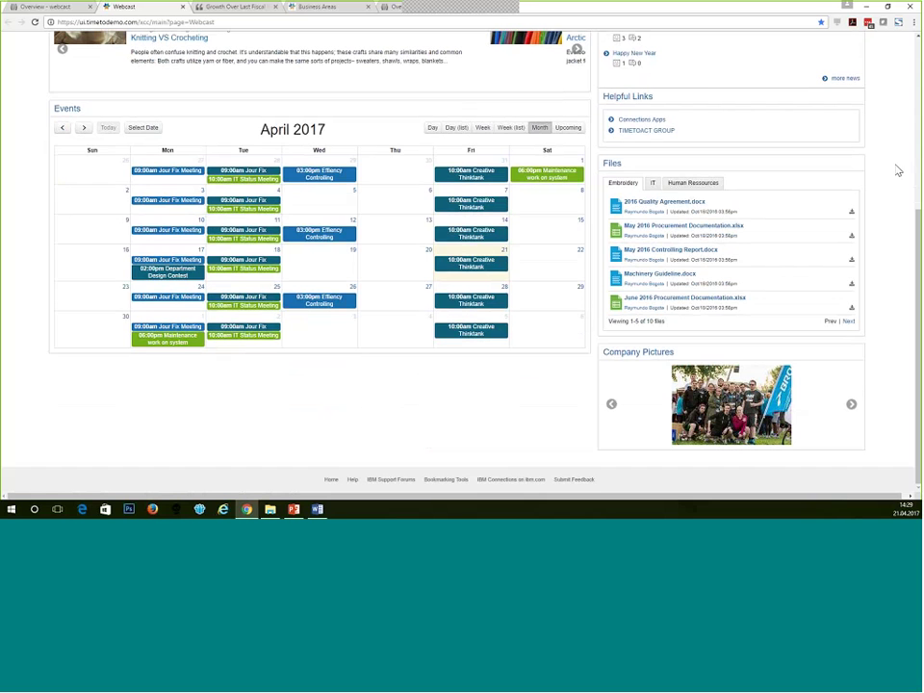
{"action": "scroll", "coordinate": [897, 170], "scroll_direction": "up", "scroll_amount": 4}
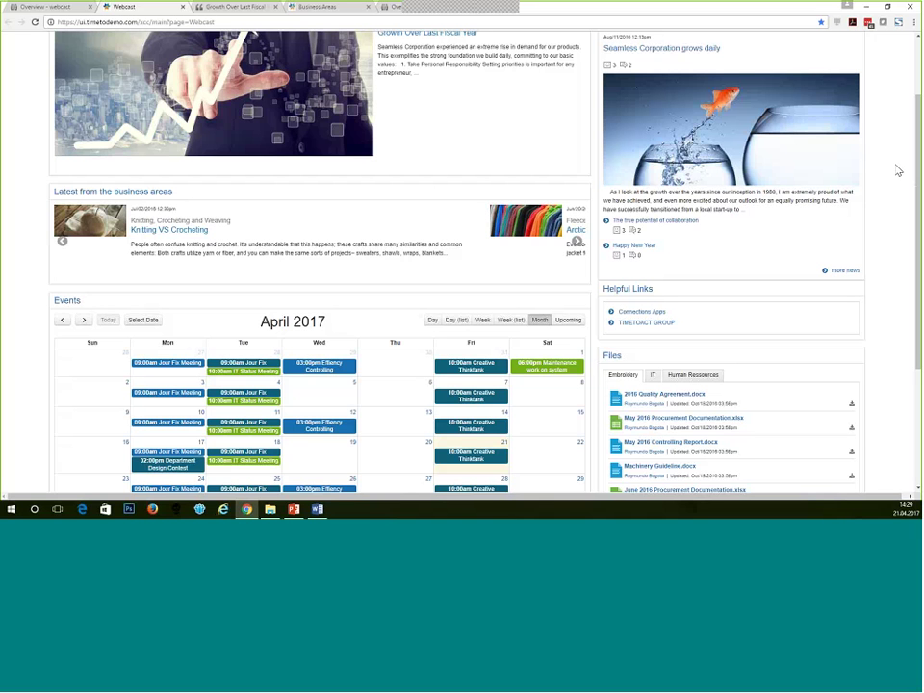
{"action": "scroll", "coordinate": [897, 170], "scroll_direction": "up", "scroll_amount": 2}
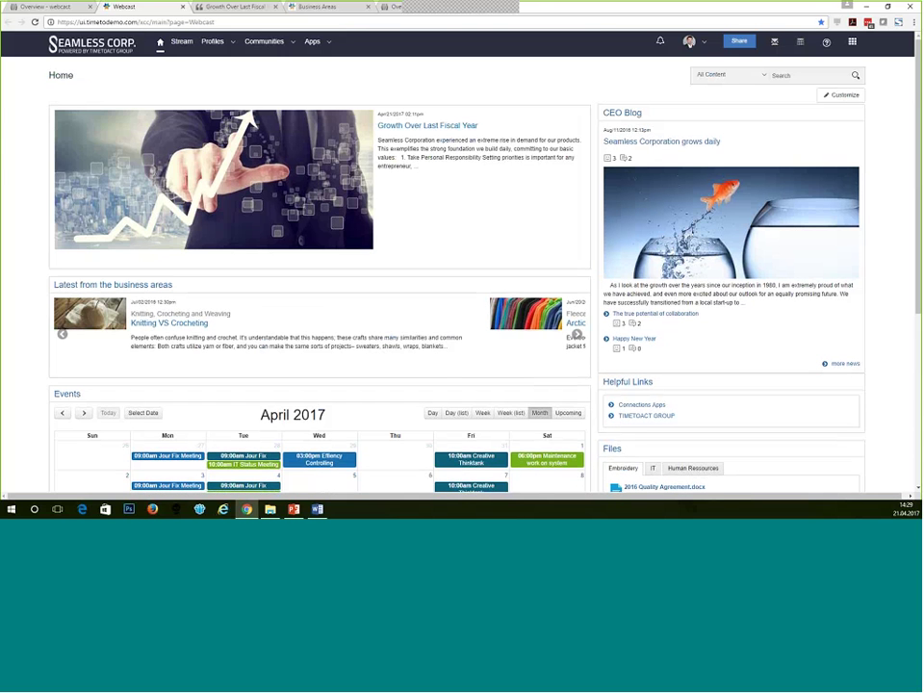
Reopen the Webcast page for customization, then examine the channels configured in the Business Areas widget on the Business Areas page.
{"action": "left_click", "coordinate": [859, 97]}
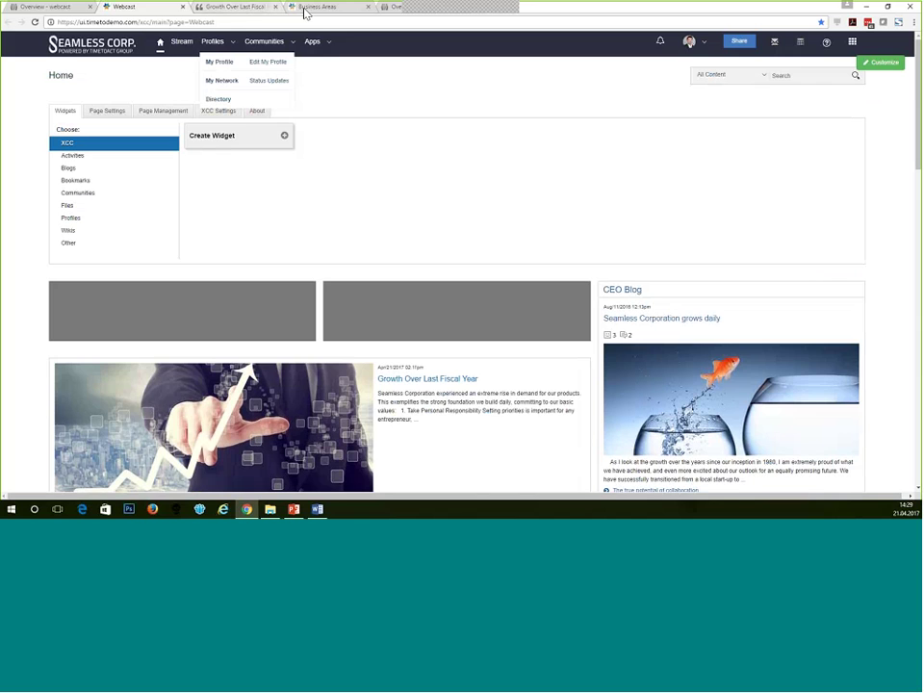
{"action": "left_click", "coordinate": [304, 12]}
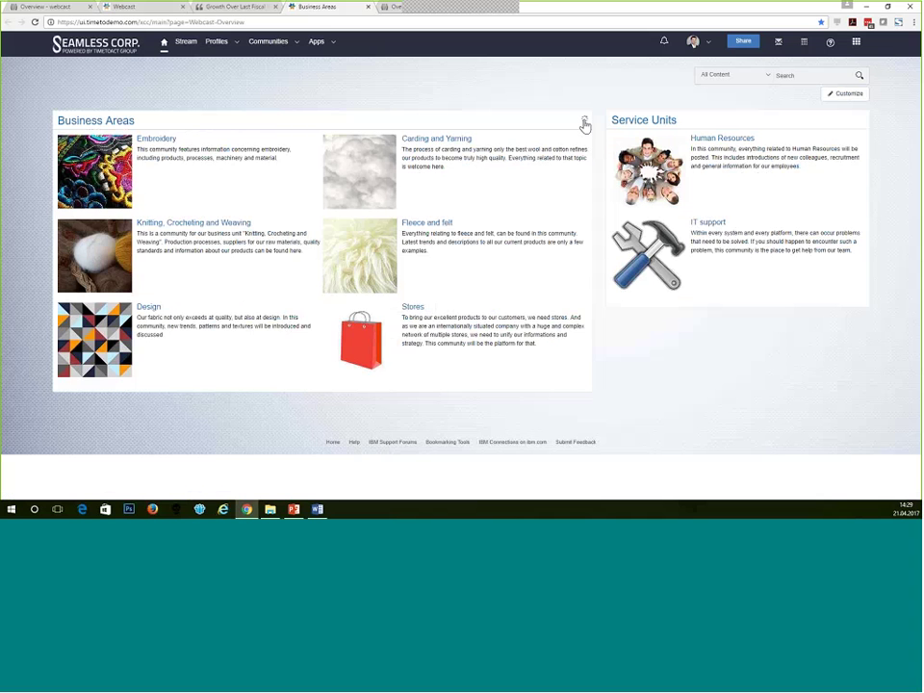
{"action": "left_click", "coordinate": [584, 125]}
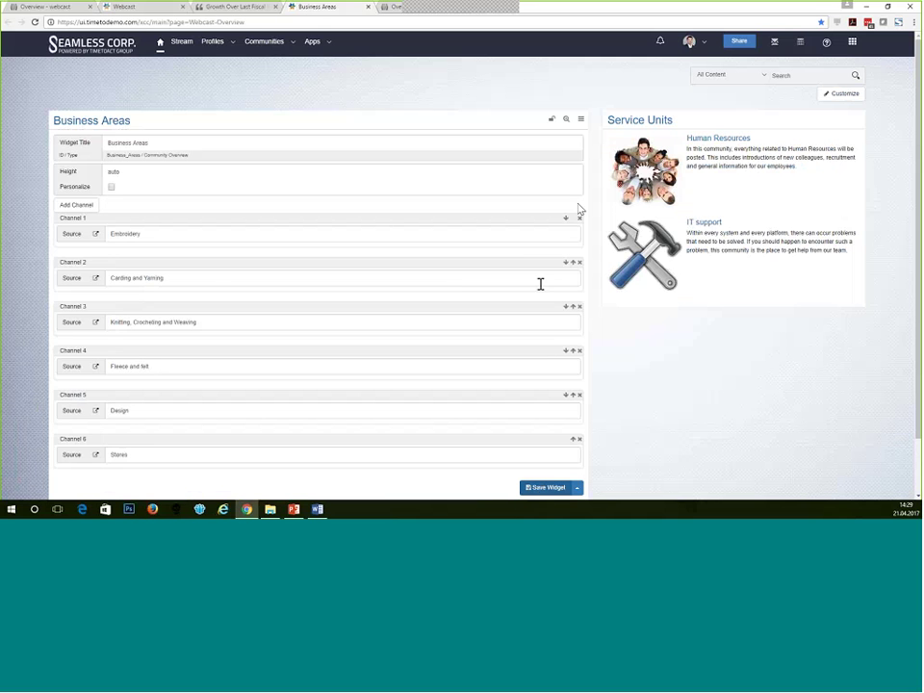
{"action": "left_click", "coordinate": [581, 120]}
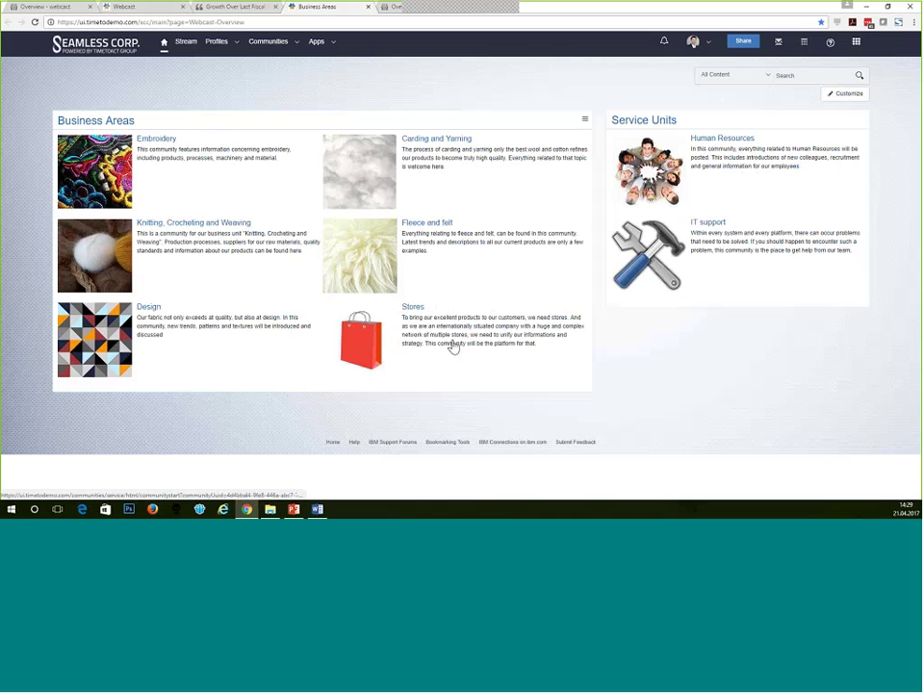
Check the web addresses of the Business Areas page and the Webcast page.
{"action": "left_click", "coordinate": [247, 20]}
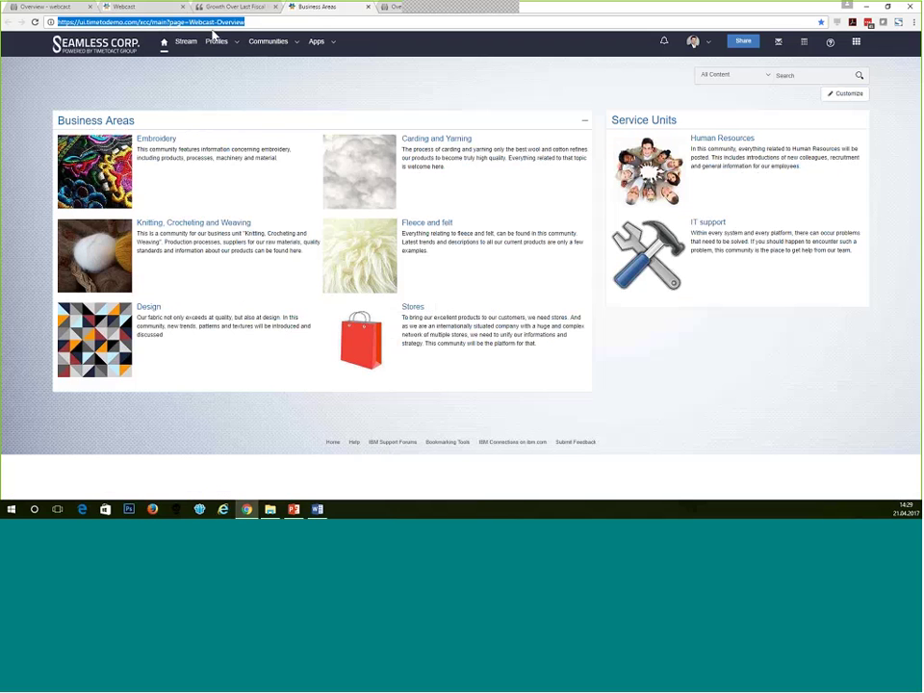
{"action": "left_click", "coordinate": [160, 7]}
{"action": "left_click", "coordinate": [247, 23]}
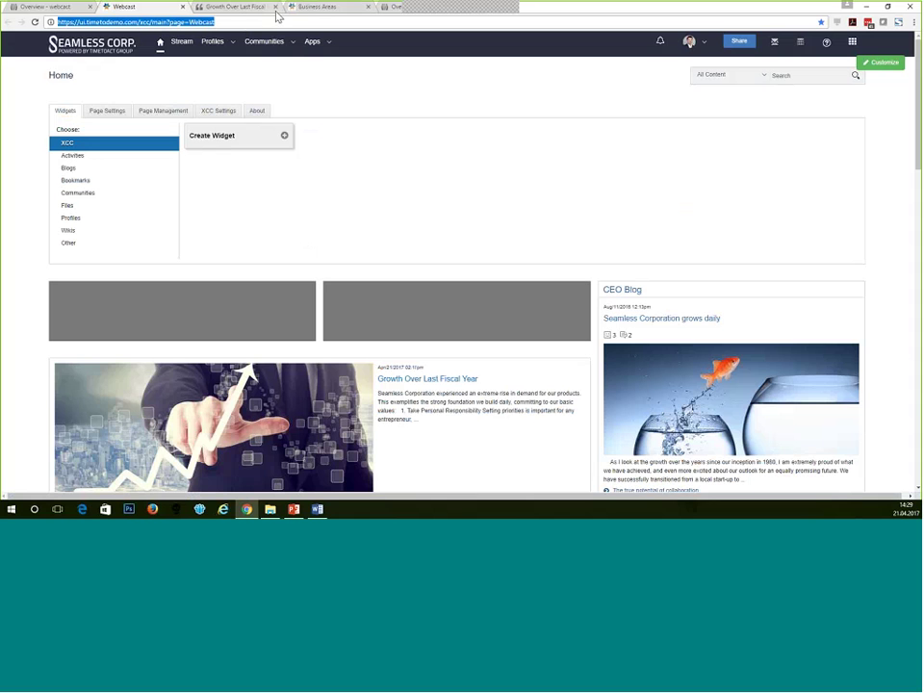
Open the webcast community's wiki and examine the page links stored in its Home and Business Areas entries.
{"action": "left_click", "coordinate": [64, 12]}
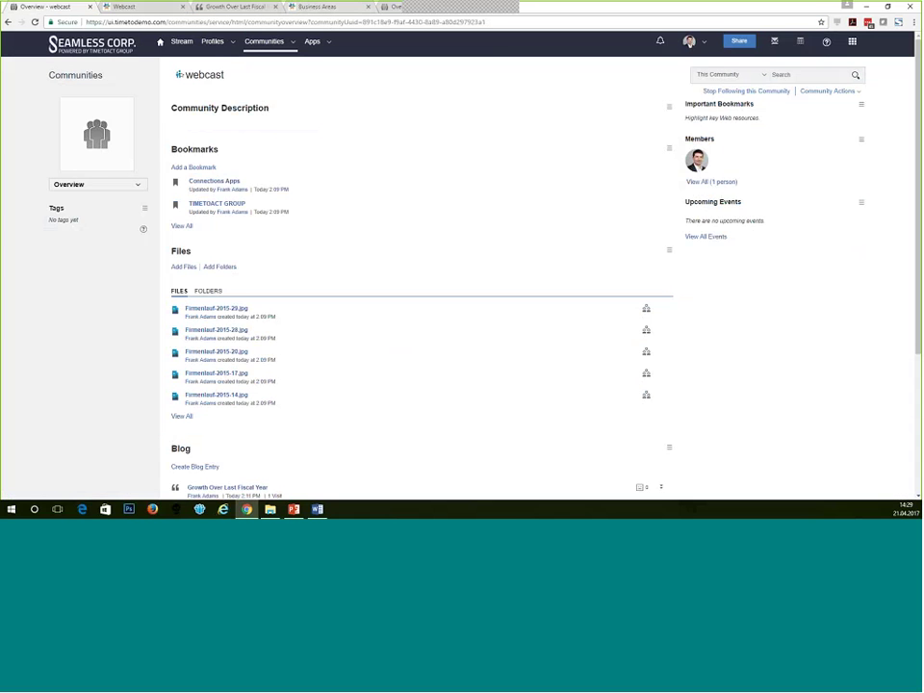
{"action": "left_click", "coordinate": [138, 189]}
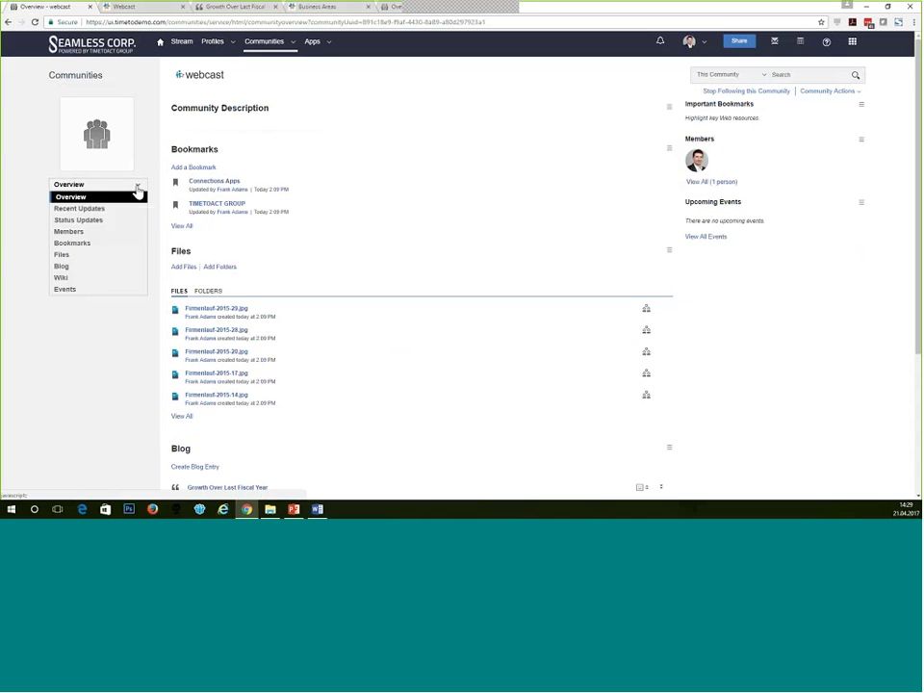
{"action": "left_click", "coordinate": [113, 276]}
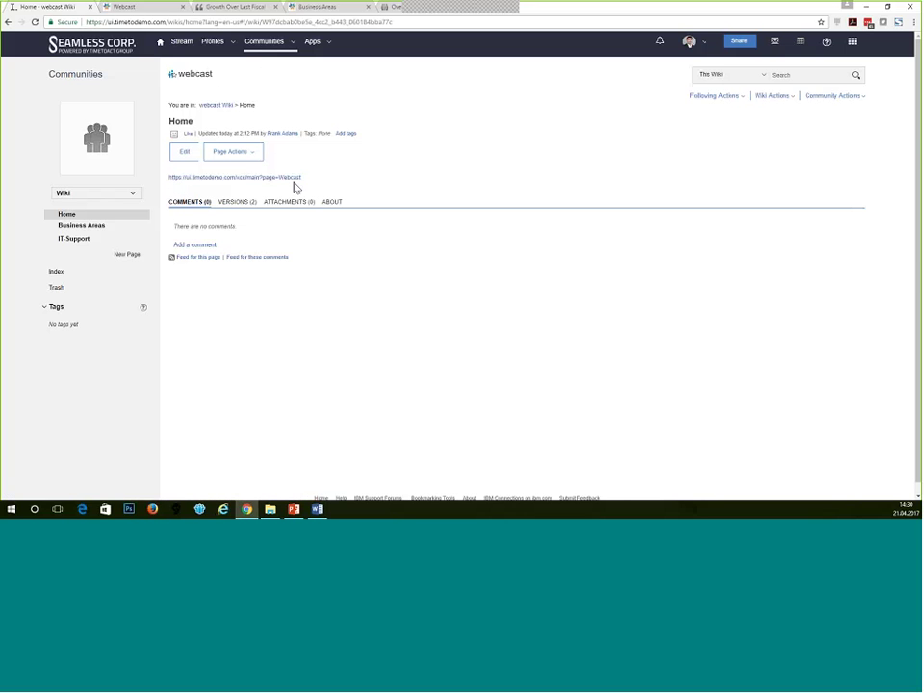
{"action": "left_click", "coordinate": [77, 226]}
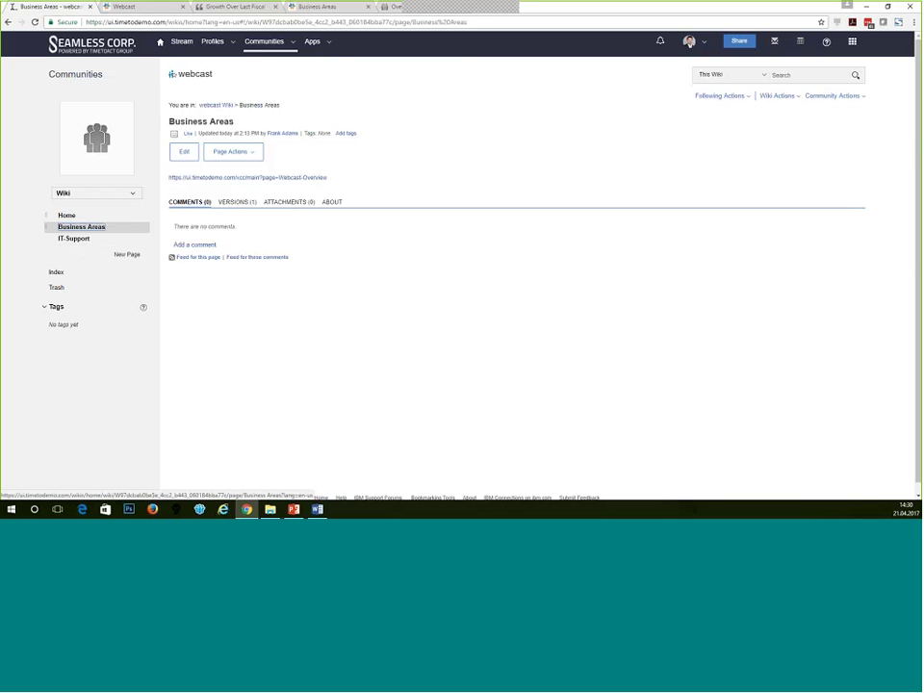
Return to the Webcast page's settings and enable Navigation with the default Top orientation.
{"action": "left_click", "coordinate": [125, 7]}
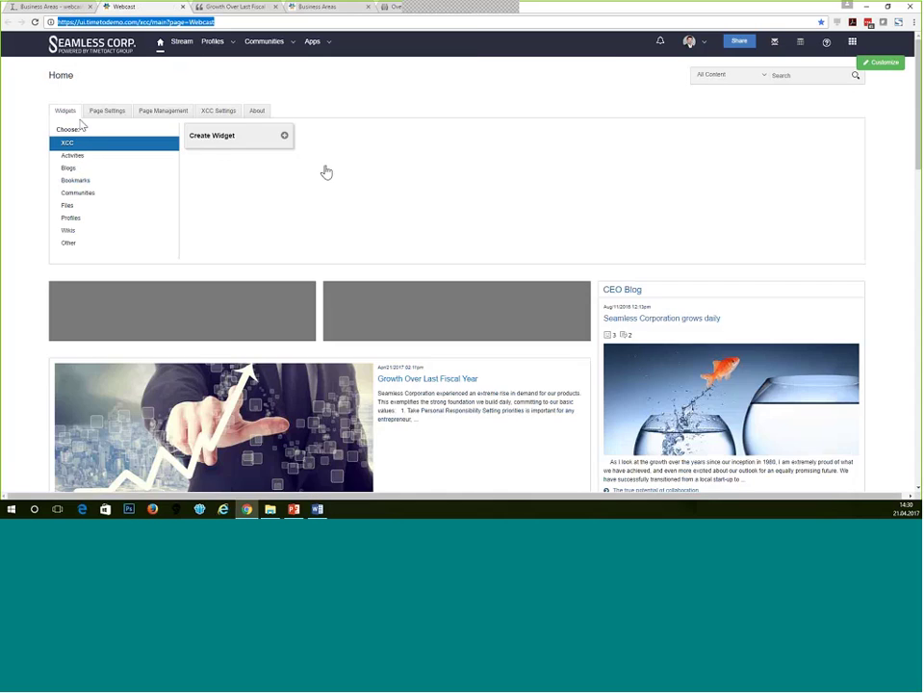
{"action": "left_click", "coordinate": [97, 113]}
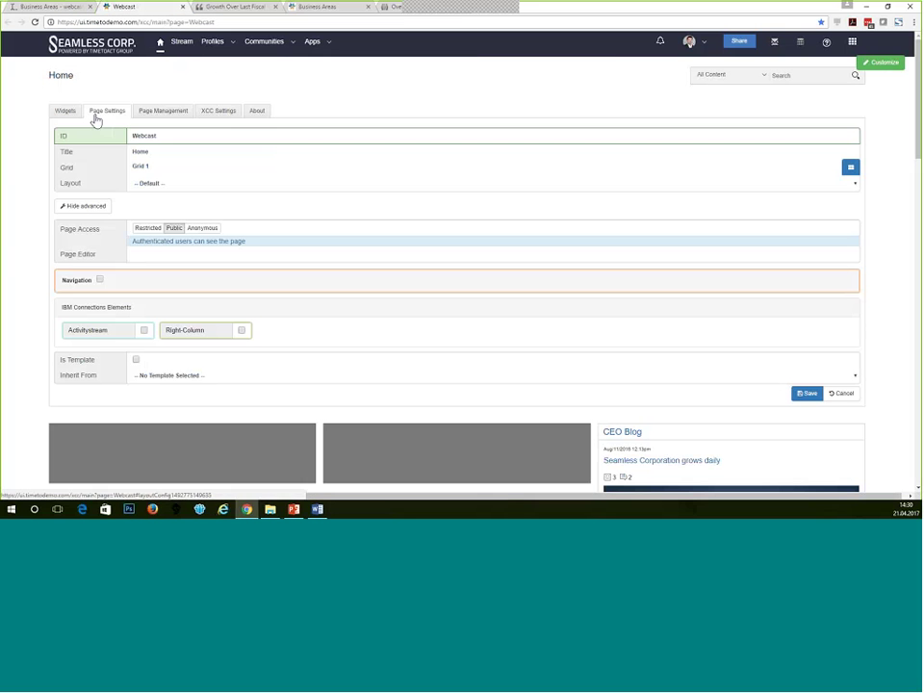
{"action": "left_click", "coordinate": [99, 279]}
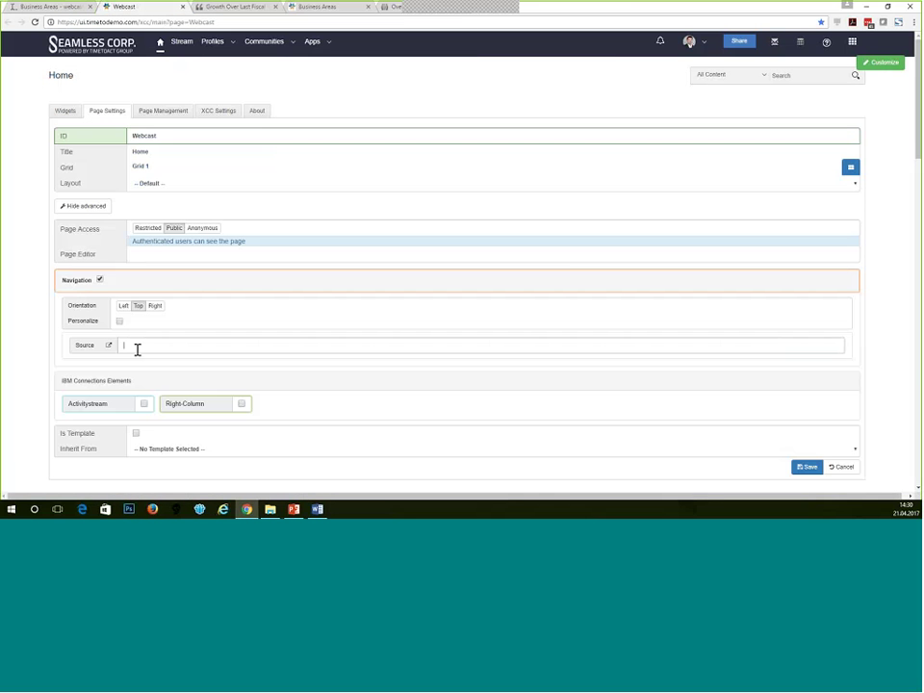
{"action": "left_click", "coordinate": [138, 349]}
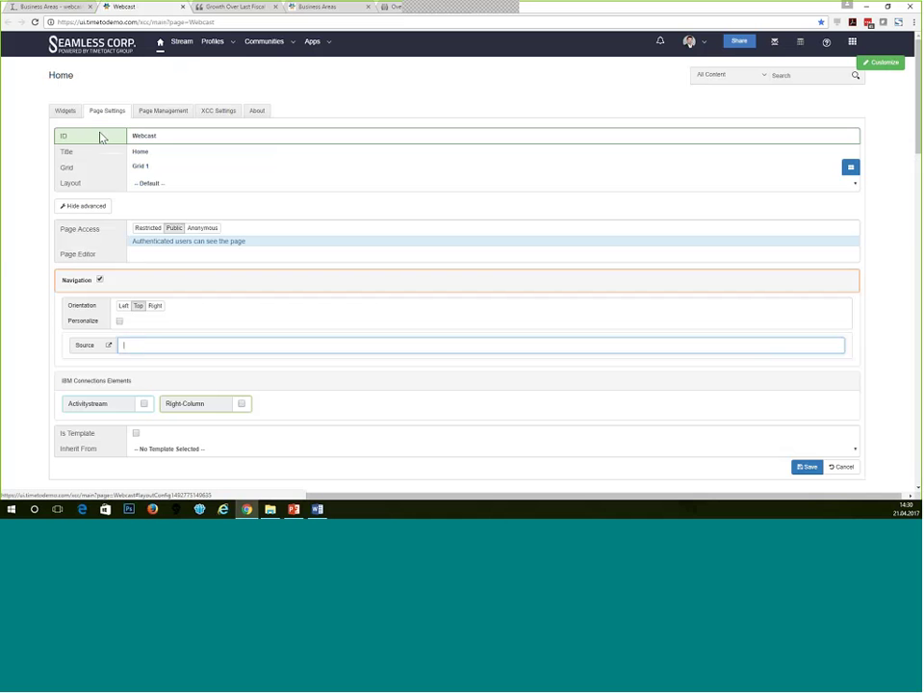
{"action": "left_click", "coordinate": [88, 208]}
{"action": "left_click", "coordinate": [88, 209]}
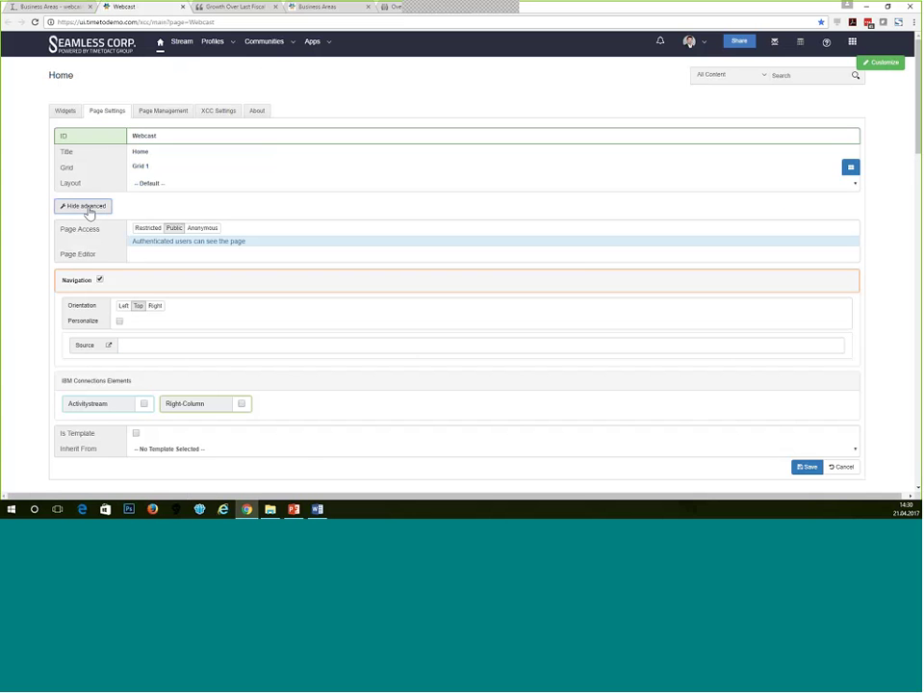
{"action": "scroll", "coordinate": [100, 236], "scroll_direction": "down", "scroll_amount": 1}
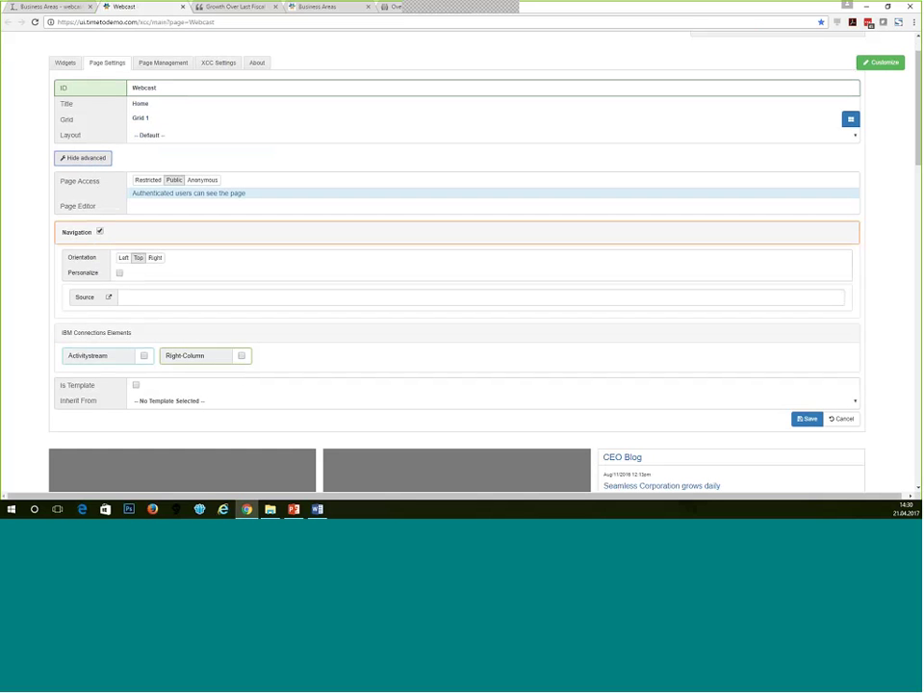
Set the navigation source to webcast and save the page settings.
{"action": "left_click", "coordinate": [126, 299]}
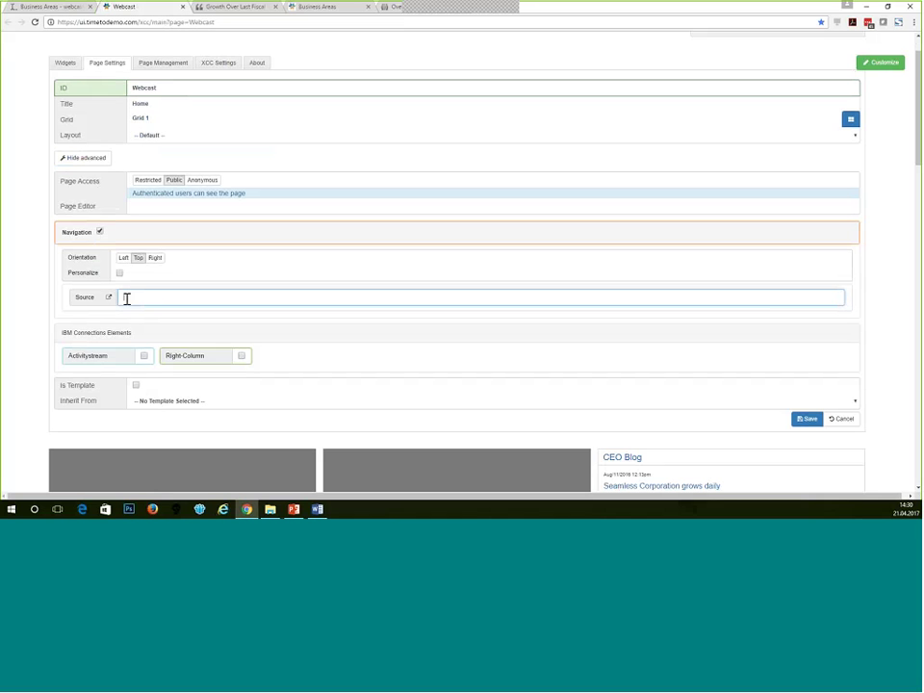
{"action": "type", "text": "webcast"}
{"action": "left_click", "coordinate": [800, 421]}
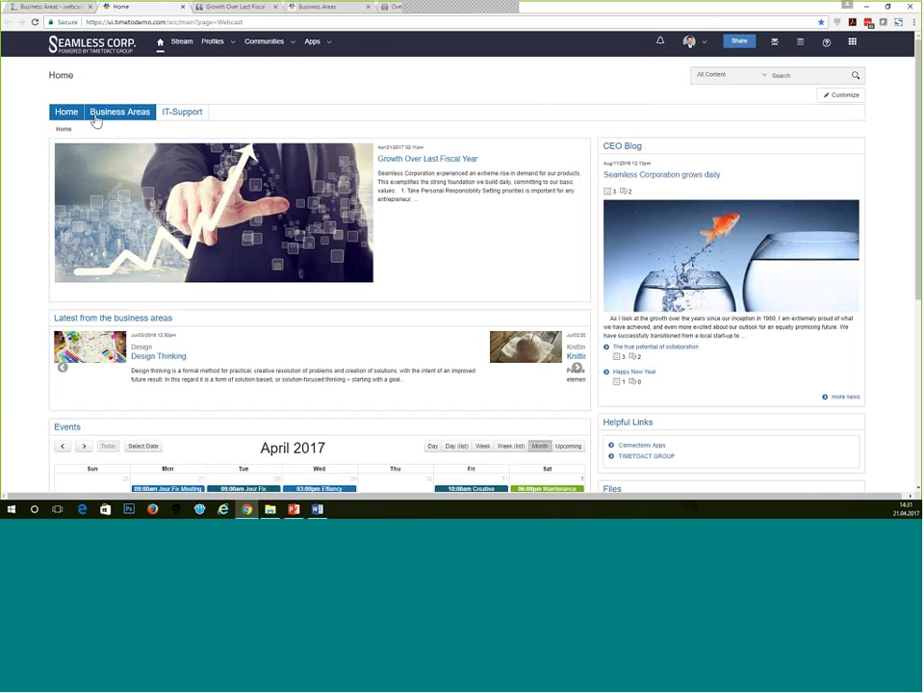
Test the home page's new navigation by opening its Business Areas entry.
{"action": "left_click", "coordinate": [93, 119]}
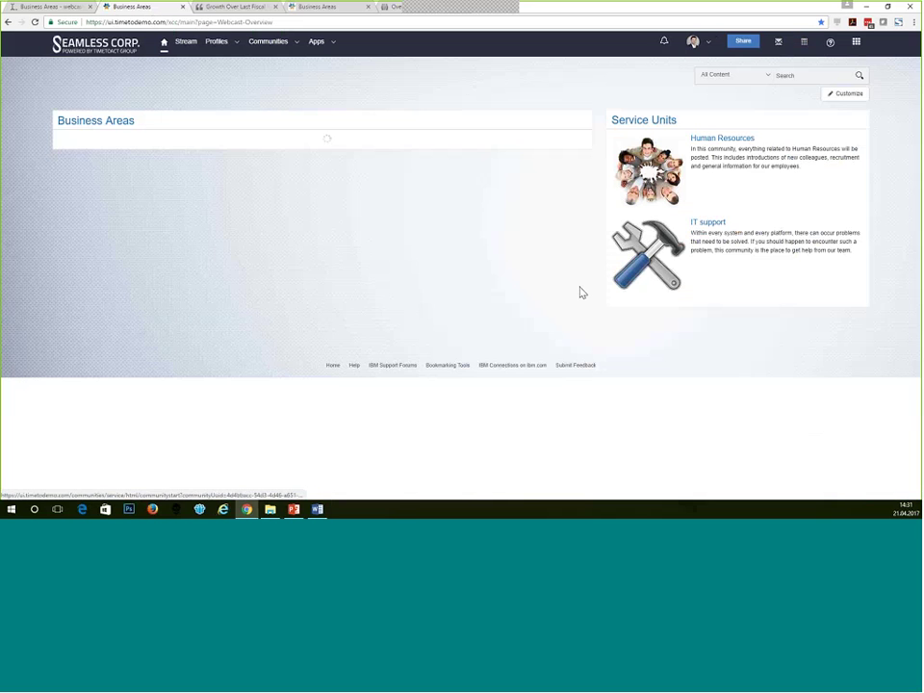
Enable Navigation on the Business Areas page with webcast as its source and save the page settings.
{"action": "left_click", "coordinate": [843, 93]}
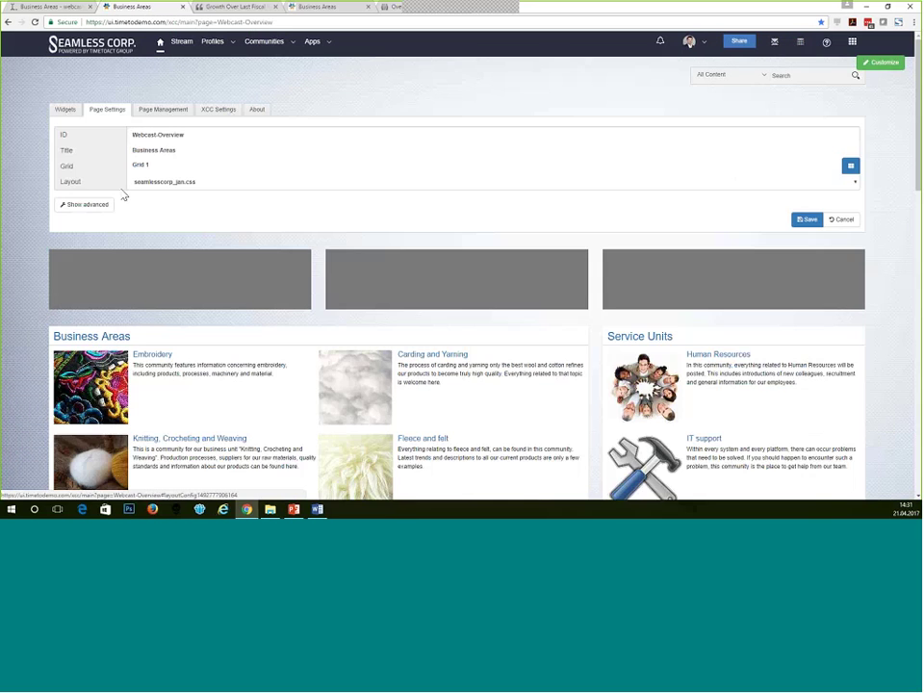
{"action": "left_click", "coordinate": [89, 205]}
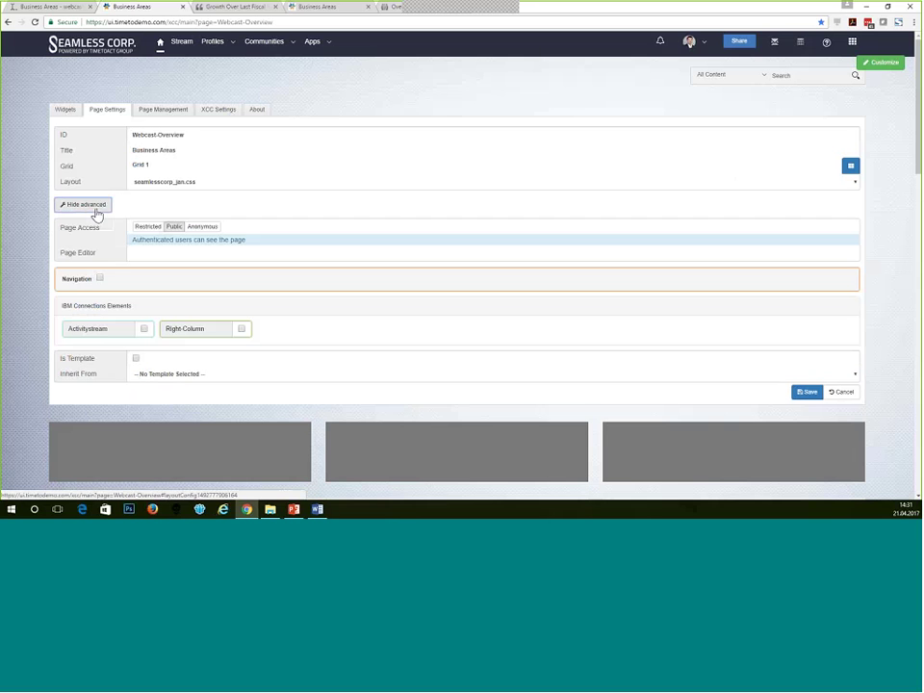
{"action": "left_click", "coordinate": [100, 279]}
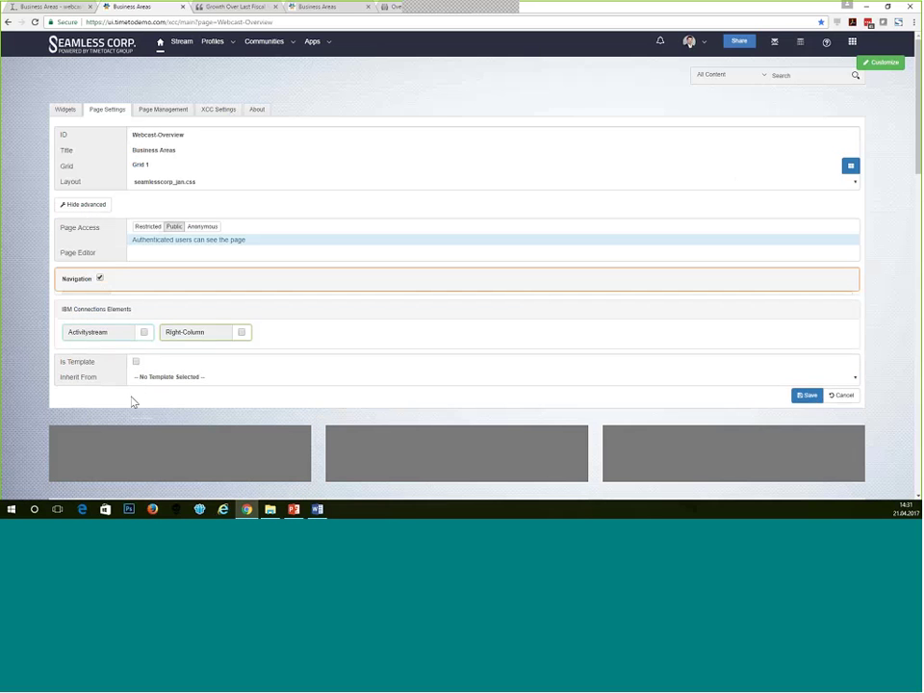
{"action": "left_click_drag", "start_coordinate": [206, 350], "coordinate": [121, 348]}
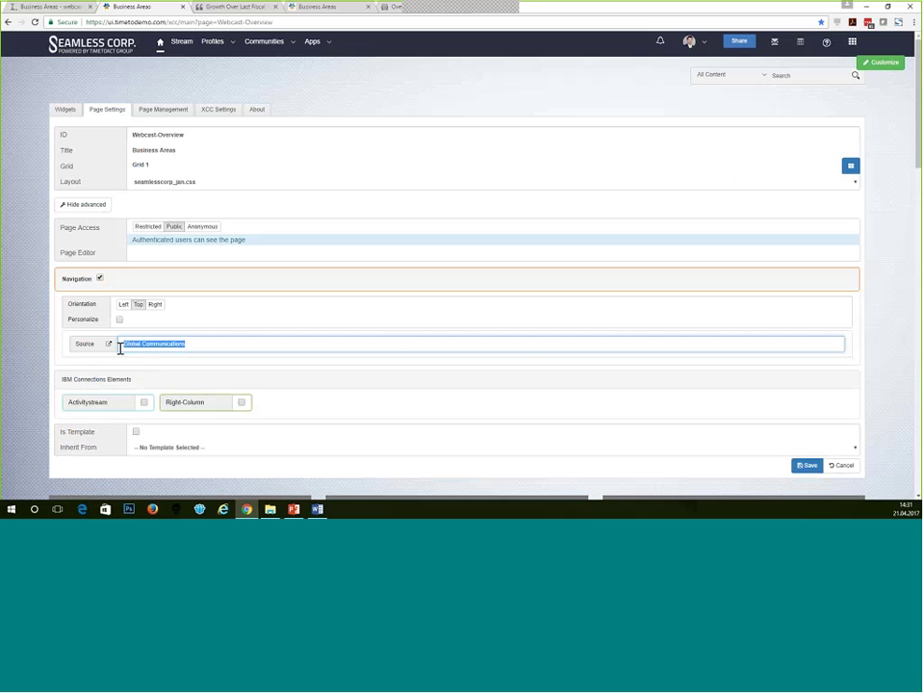
{"action": "key", "text": "BackSpace"}
{"action": "type", "text": "webcast"}
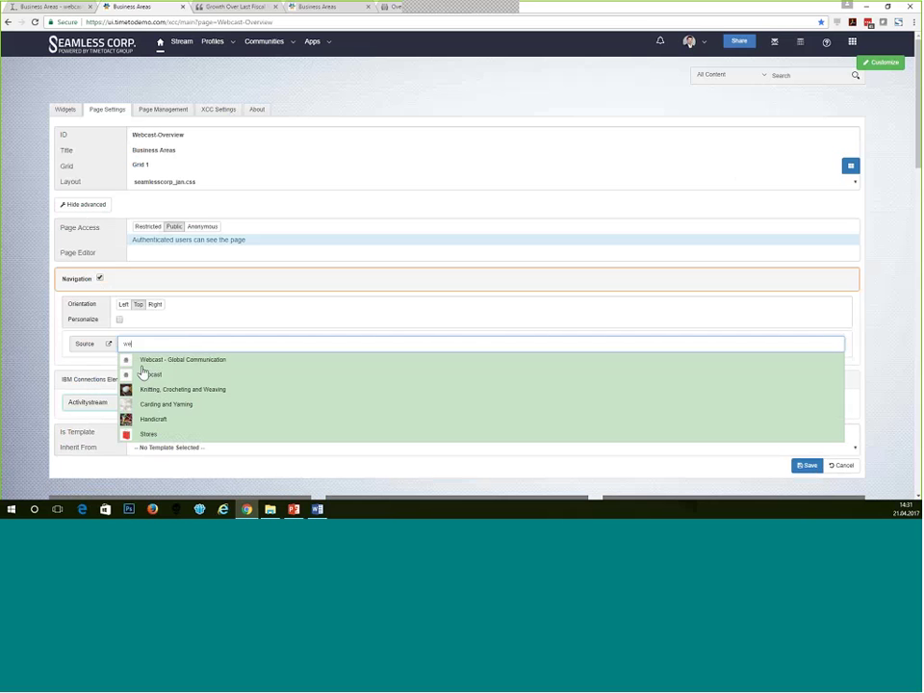
{"action": "left_click", "coordinate": [806, 470]}
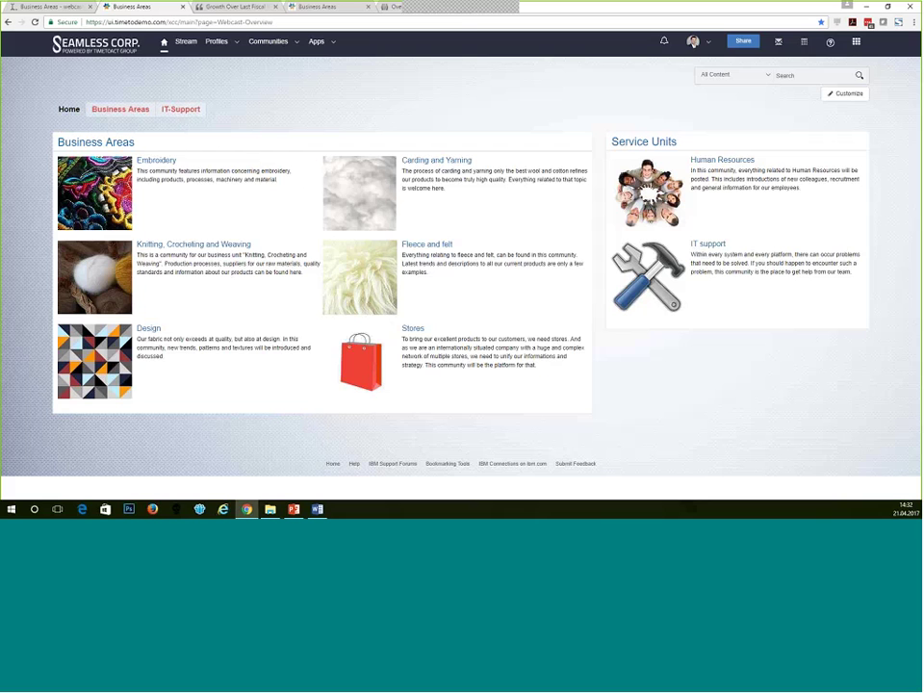
Test the Business Areas page's navigation by opening its IT-Support entry, going back and opening the Home entry.
{"action": "left_click", "coordinate": [179, 111]}
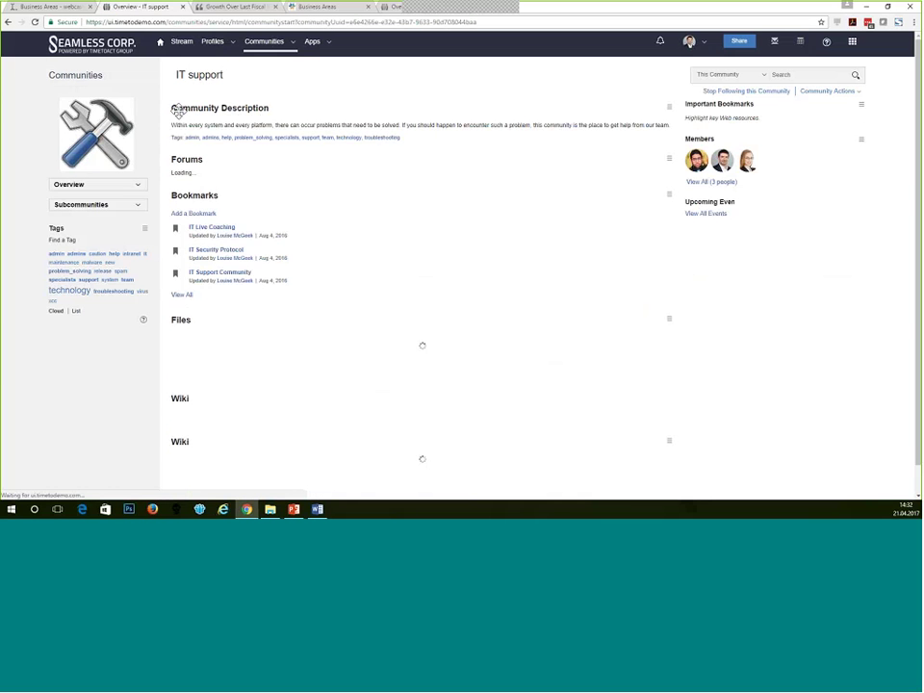
{"action": "left_click", "coordinate": [6, 26]}
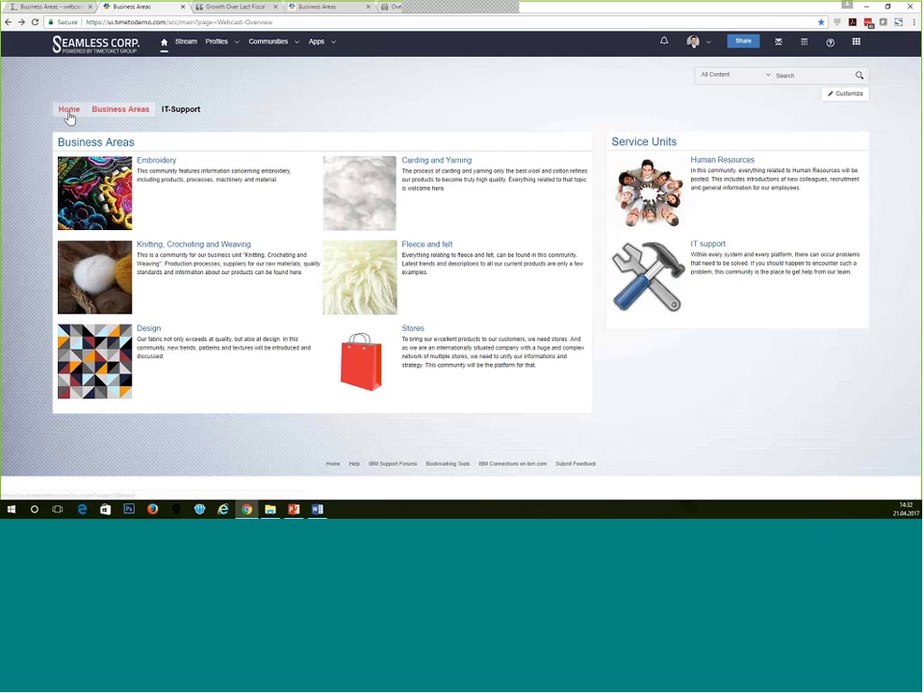
{"action": "left_click", "coordinate": [69, 110]}
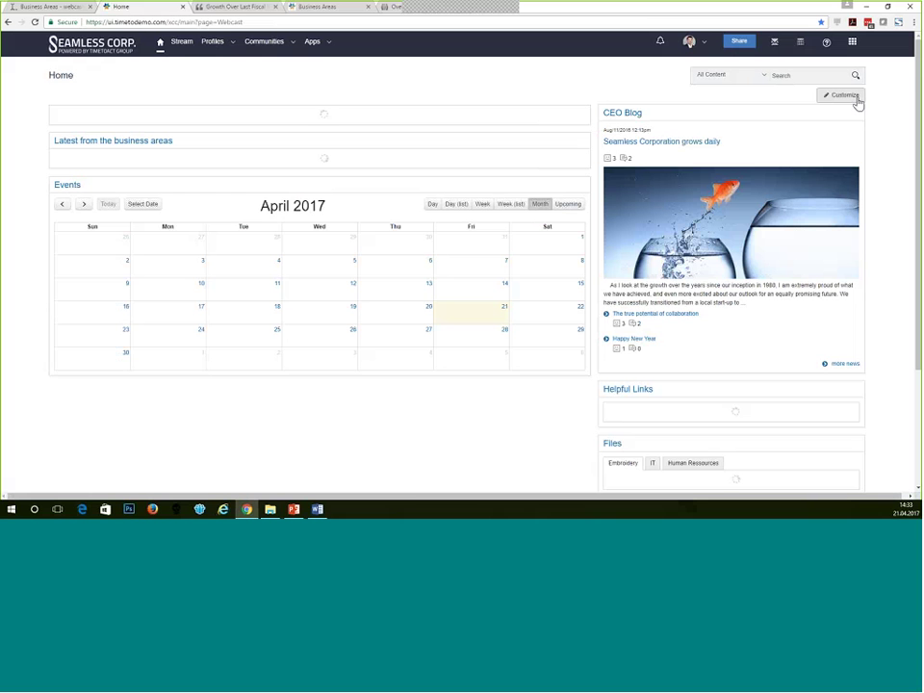
Open the home page's customization area and examine the page management list and the customization files in the XCC settings.
{"action": "left_click", "coordinate": [845, 97]}
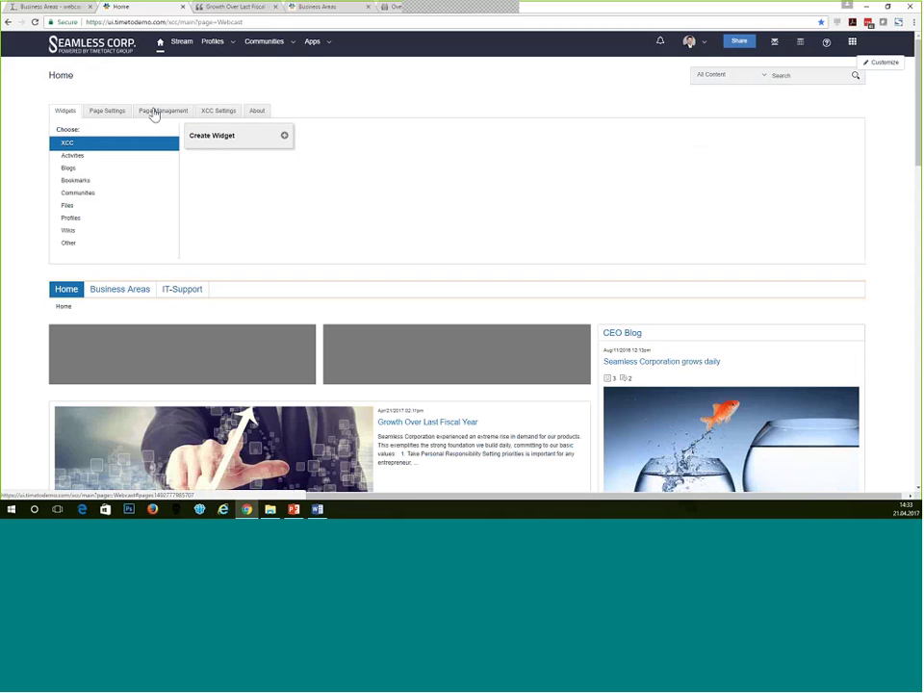
{"action": "left_click", "coordinate": [153, 112]}
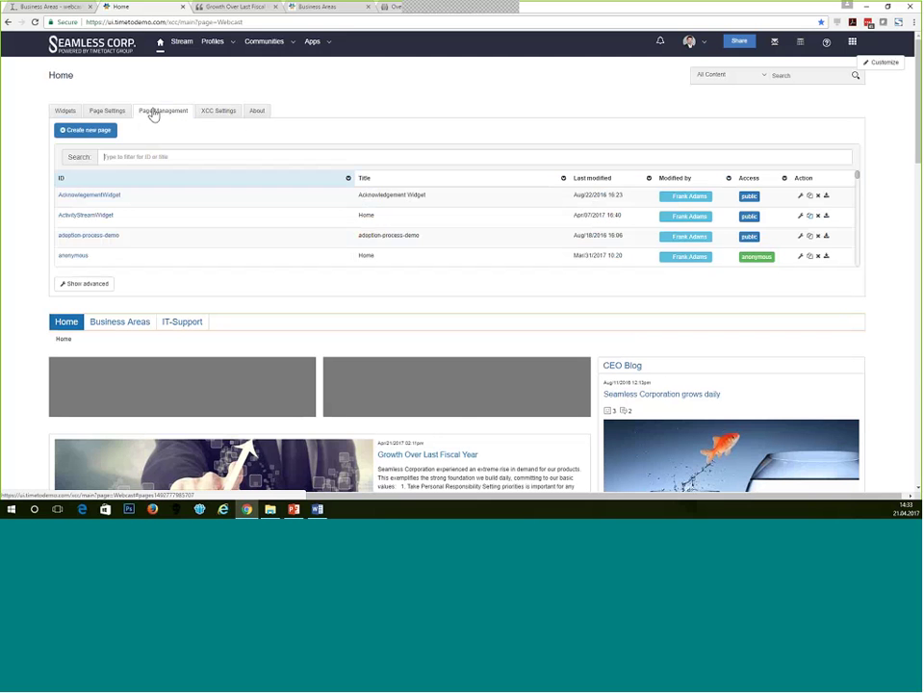
{"action": "left_click", "coordinate": [219, 111]}
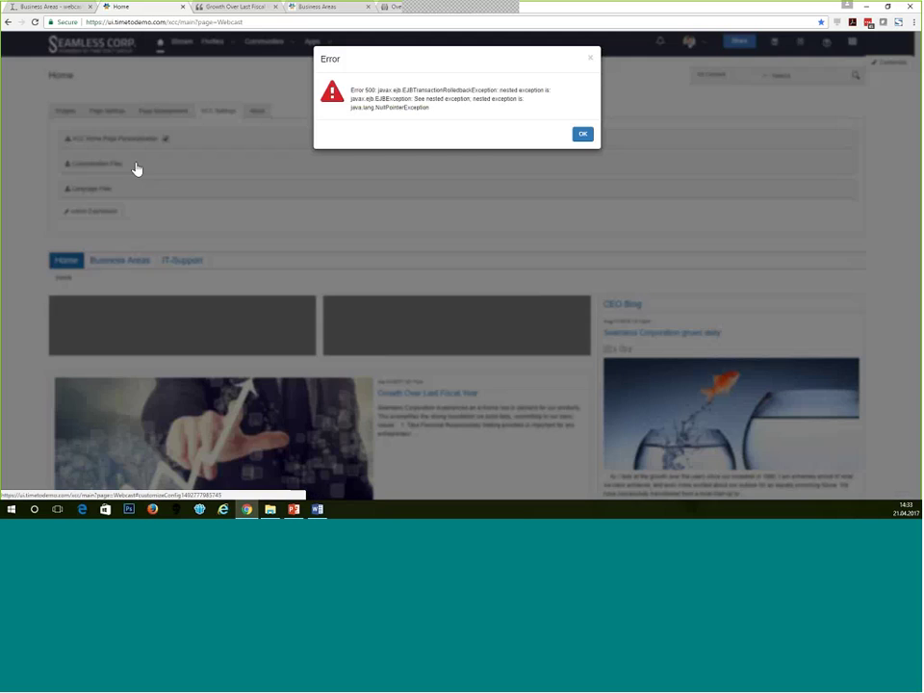
{"action": "left_click", "coordinate": [131, 167]}
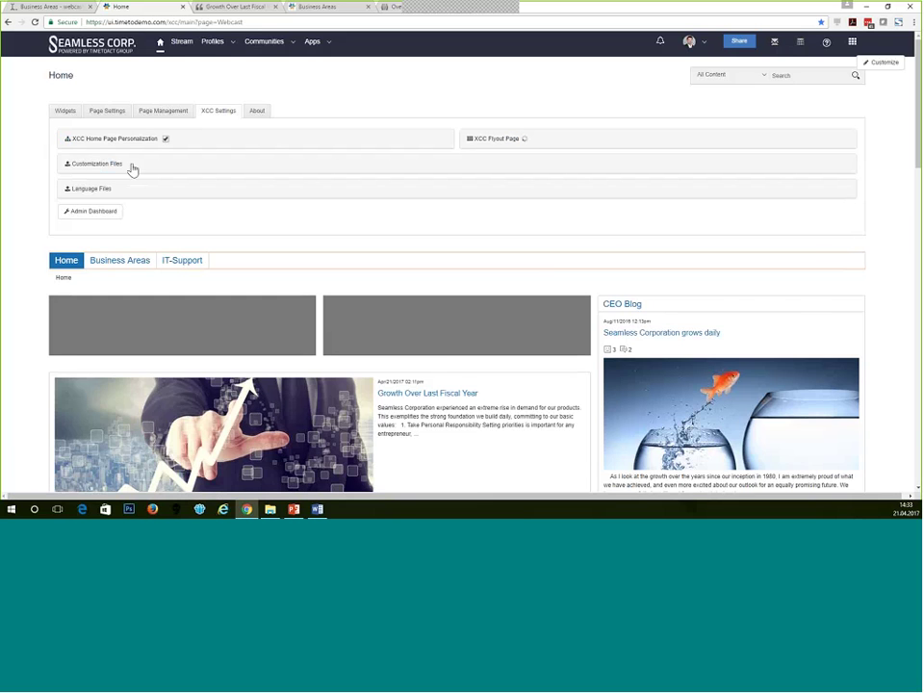
{"action": "left_click", "coordinate": [133, 170]}
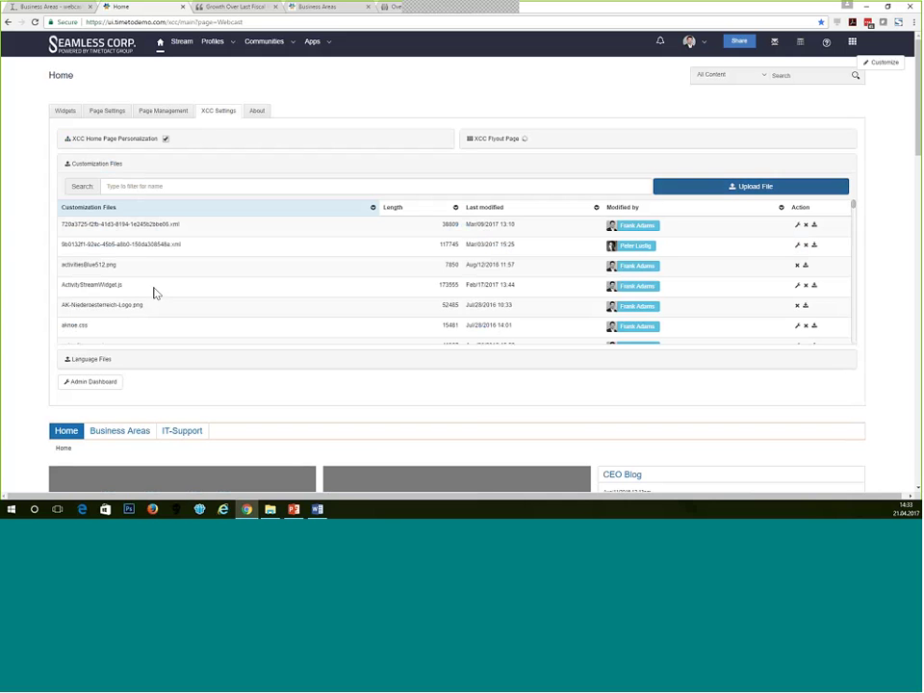
{"action": "scroll", "coordinate": [78, 274], "scroll_direction": "down", "scroll_amount": 4}
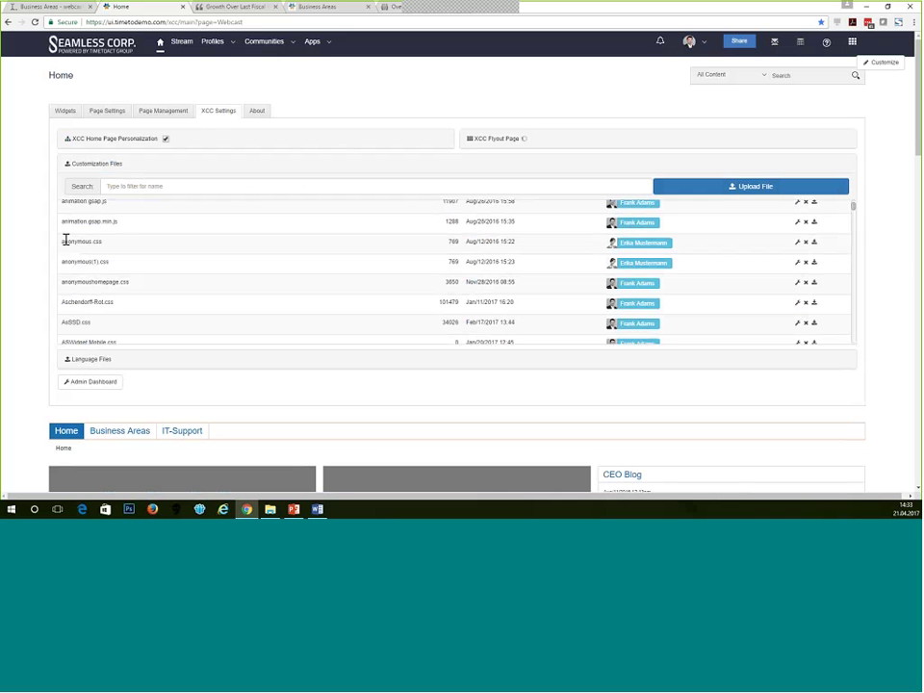
Set the home page's layout to seamlesscorp_jan.css, save the page settings and review the restyled page.
{"action": "left_click", "coordinate": [111, 113]}
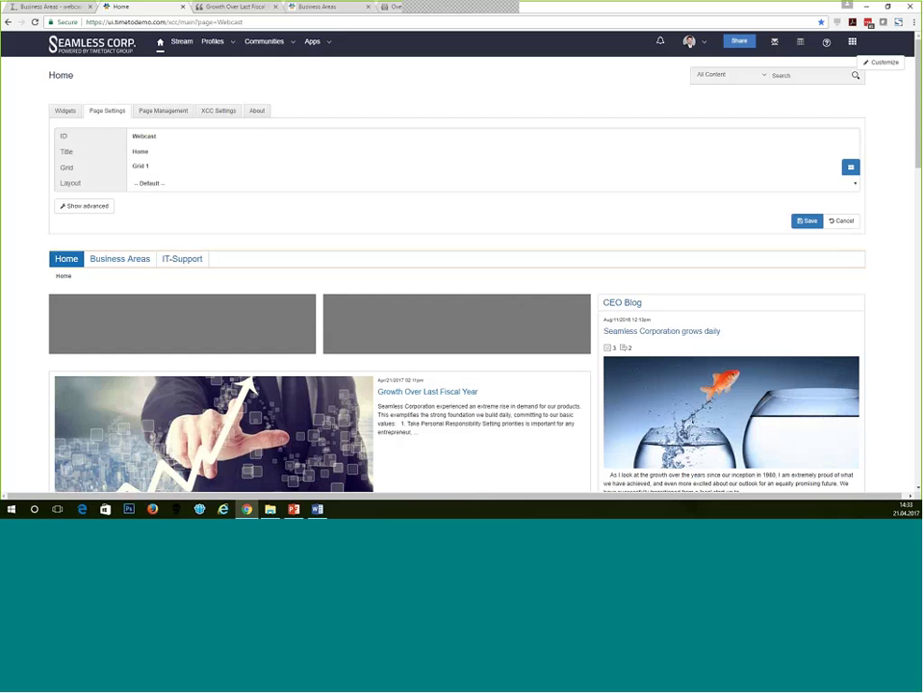
{"action": "left_click", "coordinate": [148, 184]}
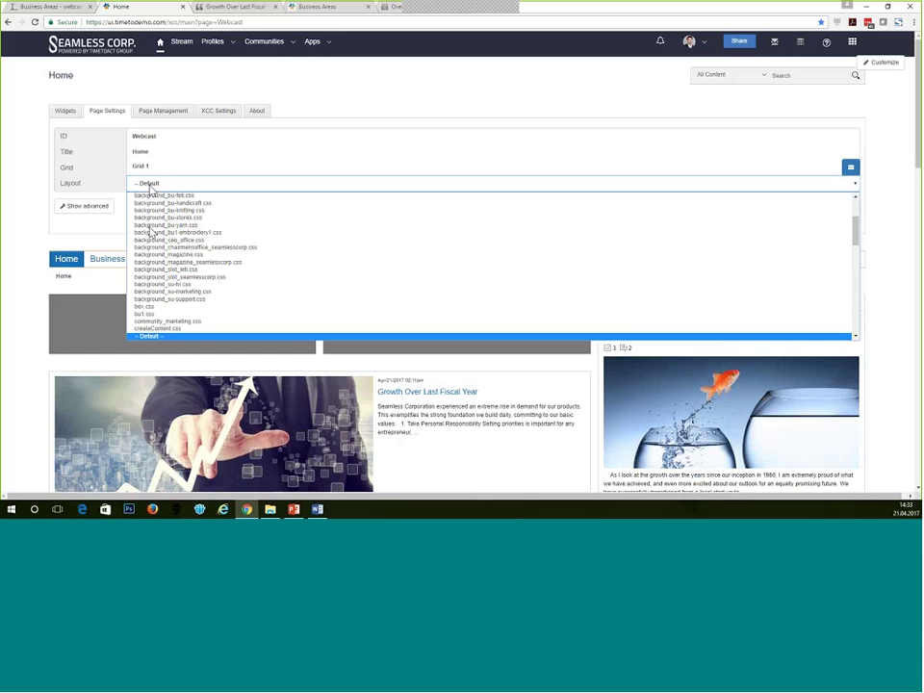
{"action": "scroll", "coordinate": [151, 236], "scroll_direction": "down", "scroll_amount": 5}
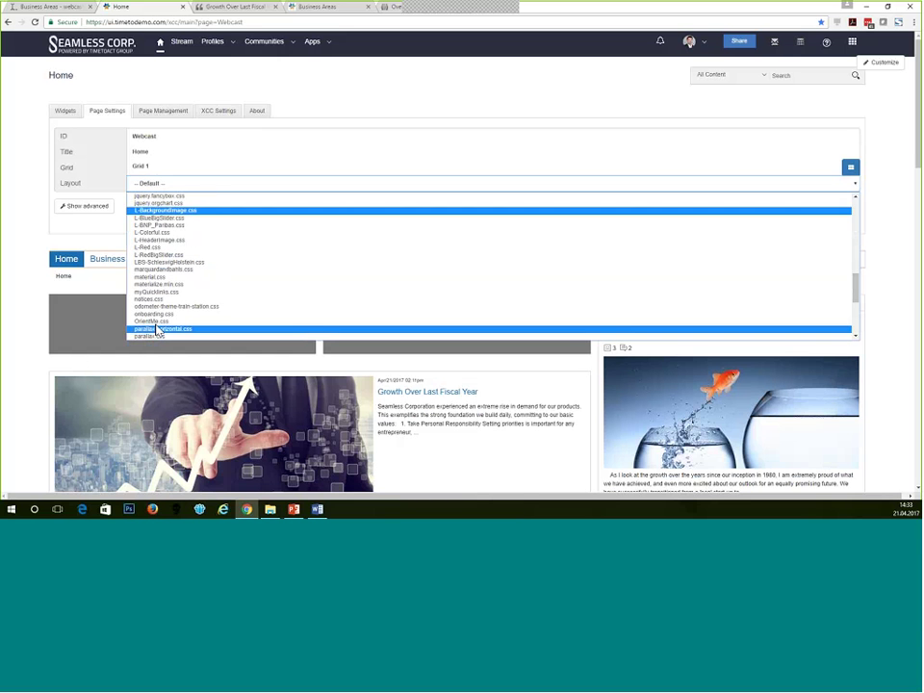
{"action": "scroll", "coordinate": [161, 325], "scroll_direction": "down", "scroll_amount": 5}
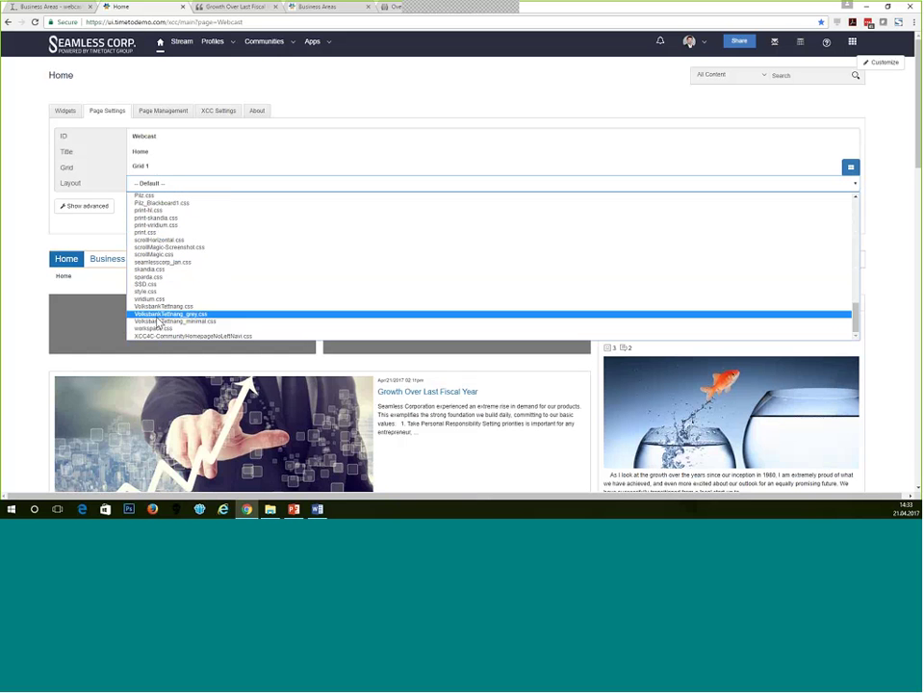
{"action": "left_click", "coordinate": [174, 263]}
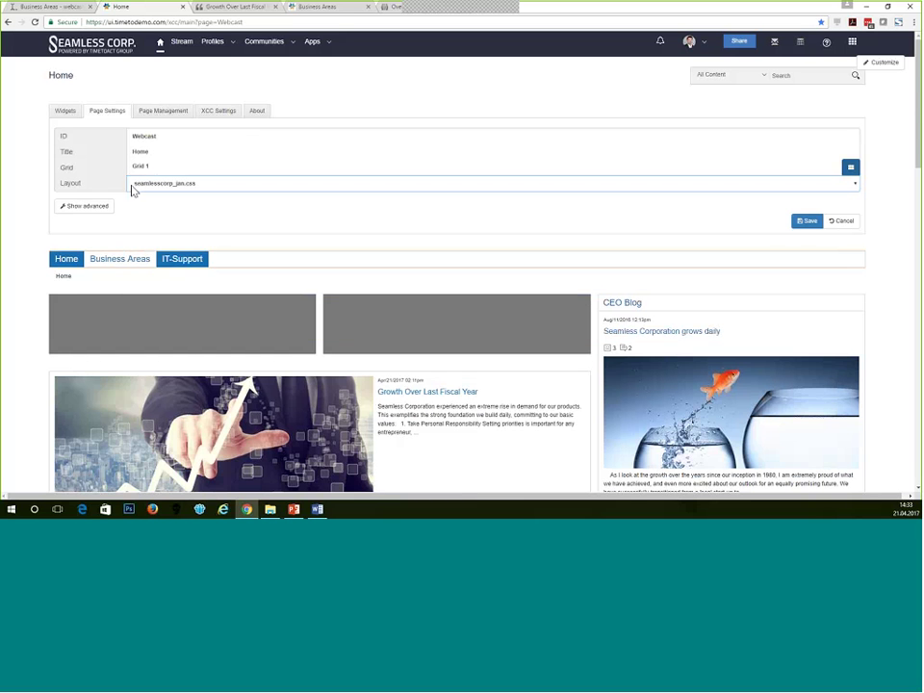
{"action": "left_click", "coordinate": [809, 223]}
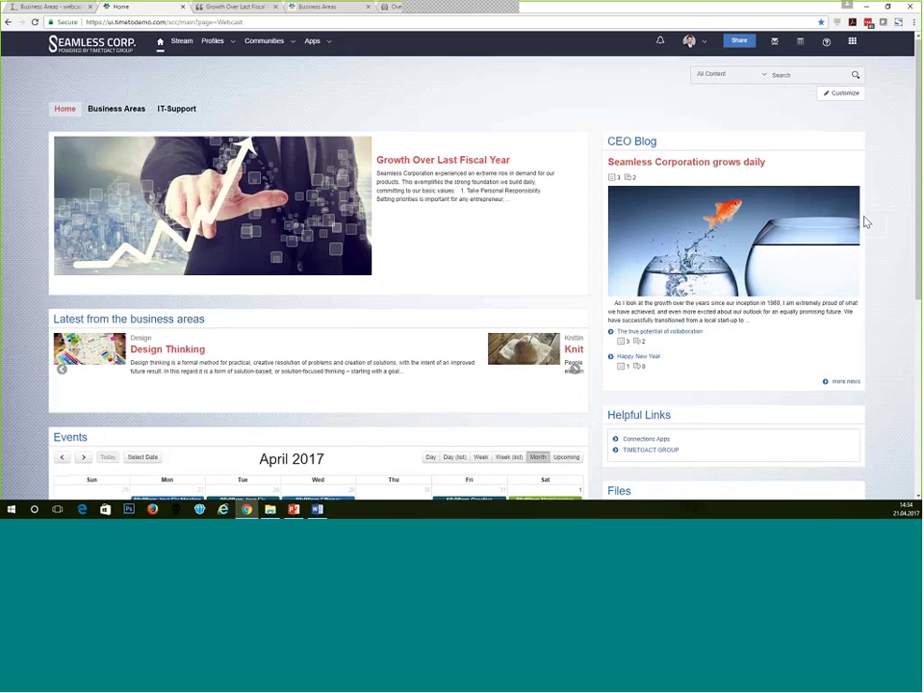
{"action": "scroll", "coordinate": [880, 250], "scroll_direction": "down", "scroll_amount": 5}
{"action": "scroll", "coordinate": [884, 253], "scroll_direction": "up", "scroll_amount": 5}
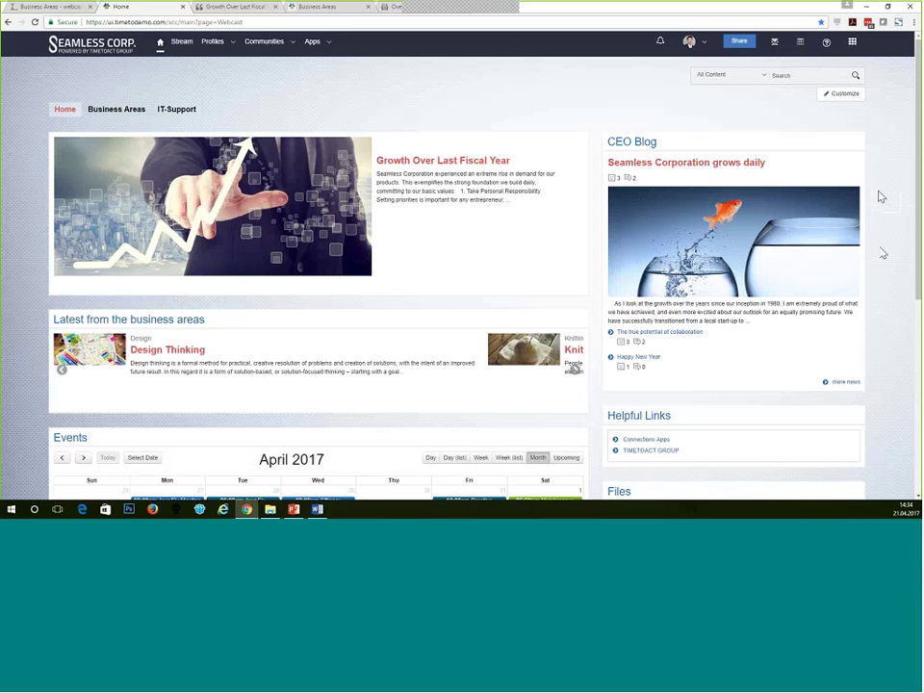
Switch to the Word document and copy the CEO Pic HTML snippet from its Customize section.
{"action": "mouse_move", "coordinate": [857, 148]}
{"action": "left_click", "coordinate": [316, 509]}
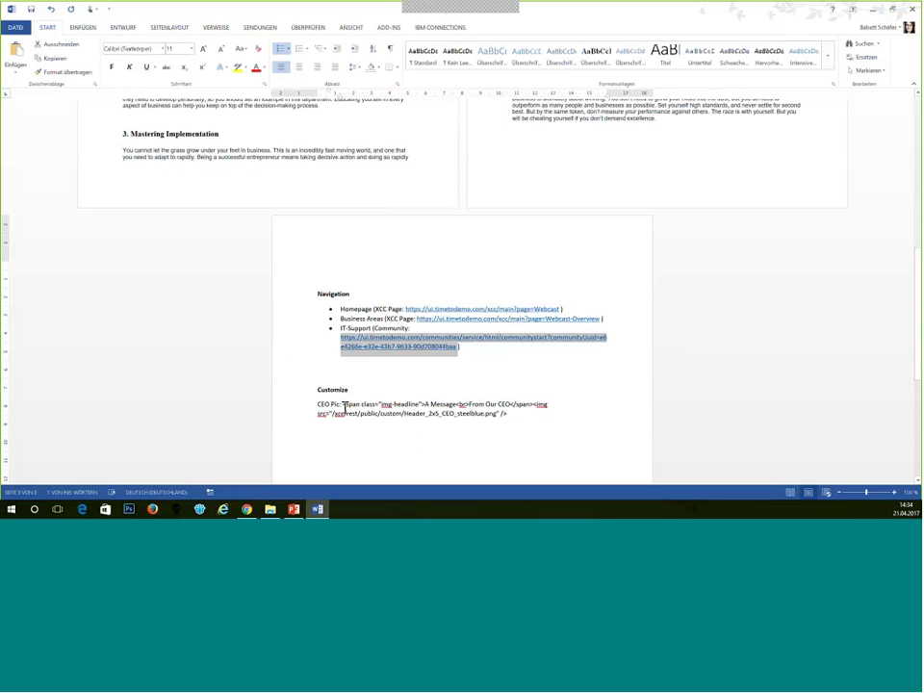
{"action": "left_click_drag", "start_coordinate": [345, 407], "coordinate": [509, 420]}
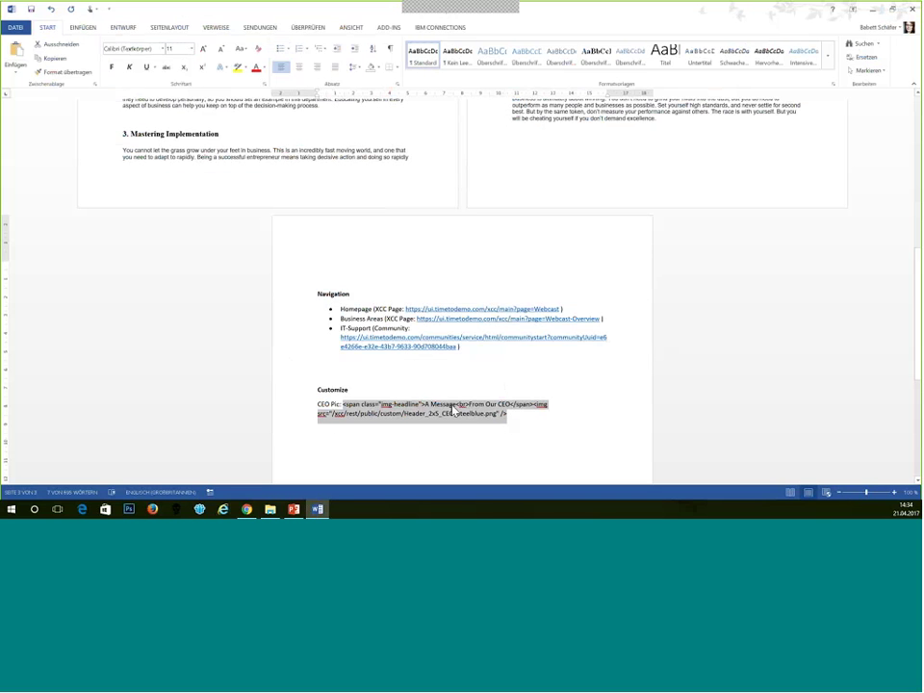
Return to the browser, replace the CEO Blog widget's title with the copied Header_2x5_CEO_steelblue.png headline snippet and save the widget.
{"action": "key", "text": "alt+Tab"}
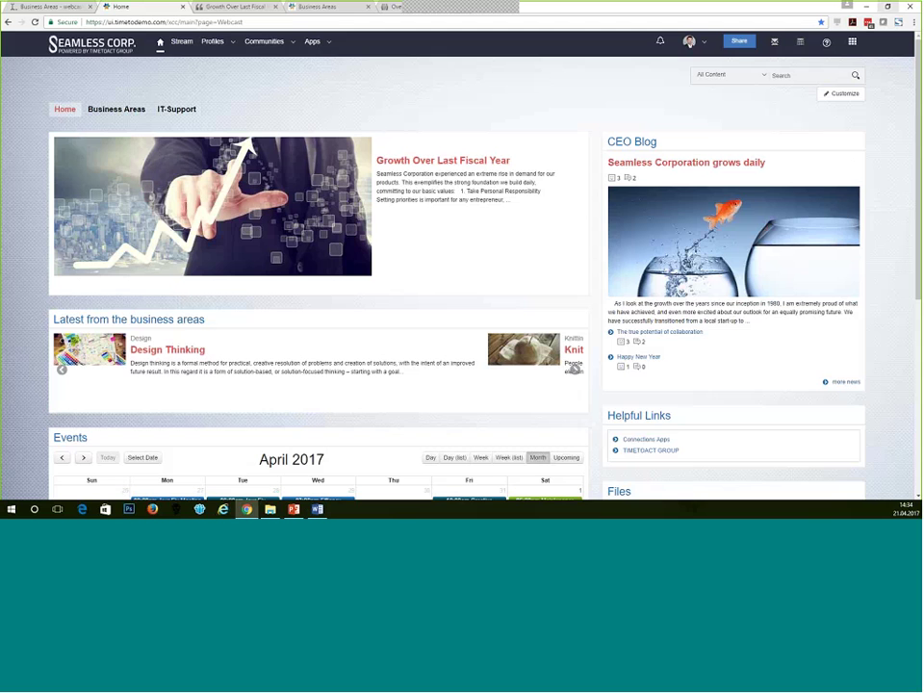
{"action": "left_click", "coordinate": [857, 143]}
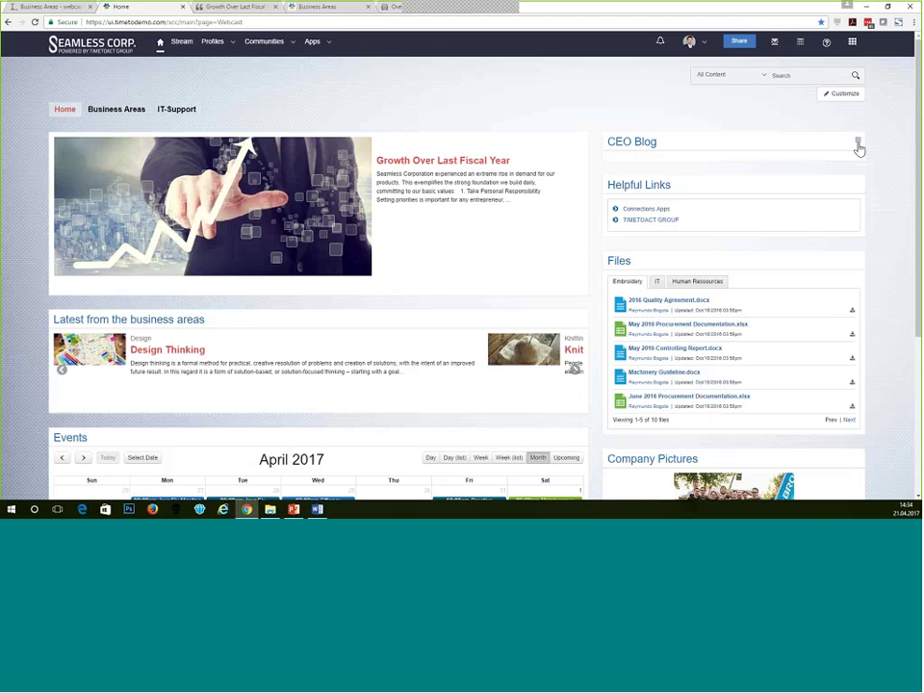
{"action": "left_click", "coordinate": [858, 143]}
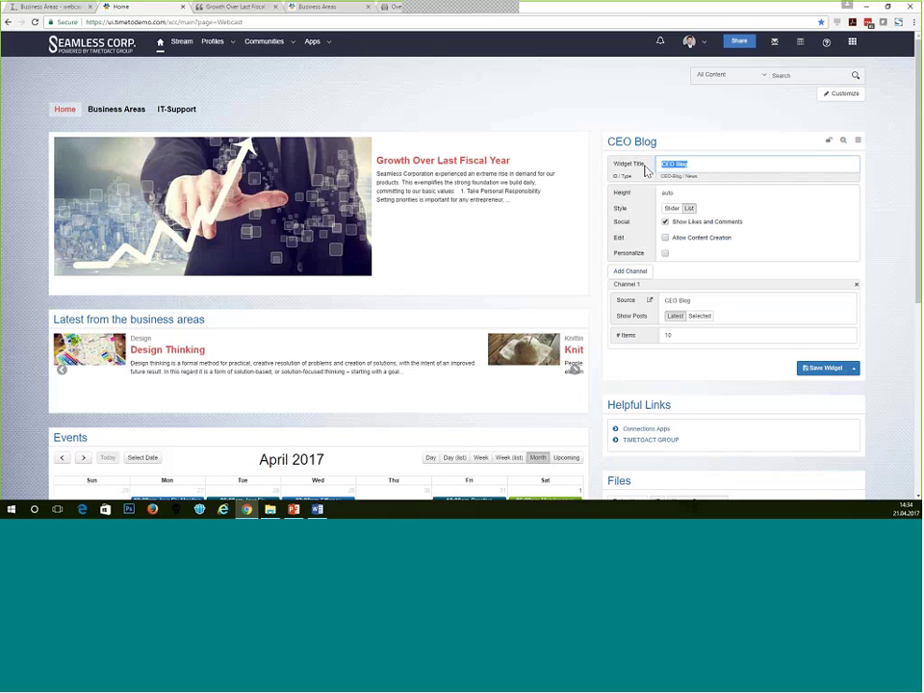
{"action": "key", "text": "ctrl+v"}
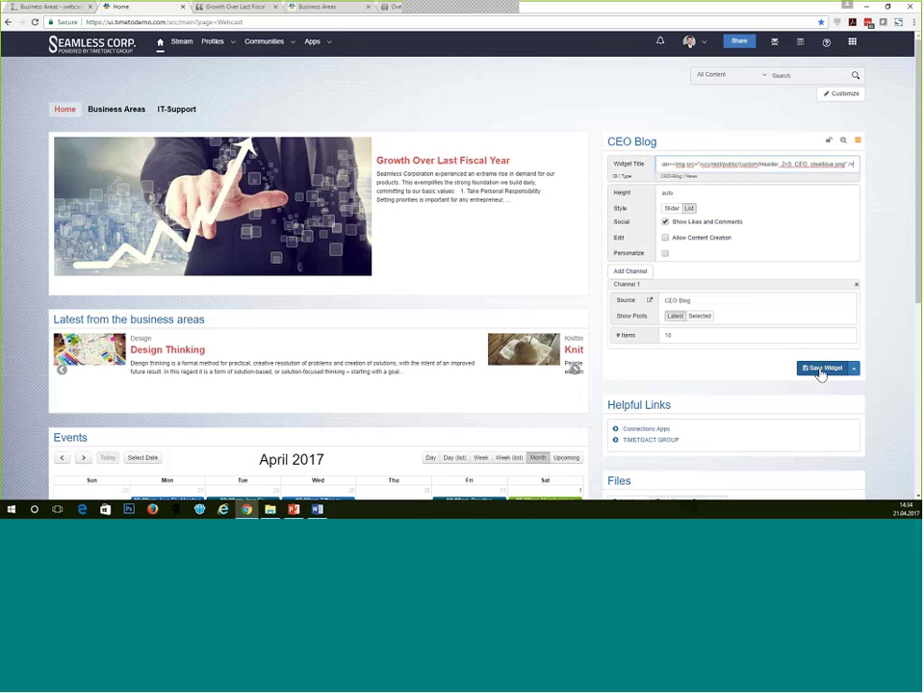
{"action": "left_click", "coordinate": [820, 368]}
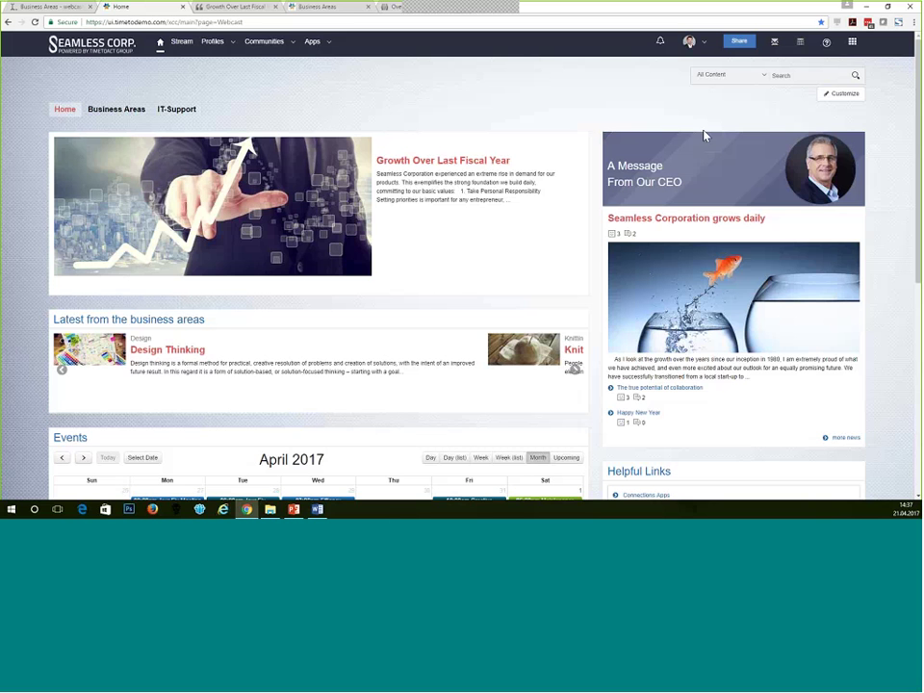
On the Business Areas page, add a seventh channel to the Business Areas widget with the IT support community as its source.
{"action": "left_click", "coordinate": [130, 112]}
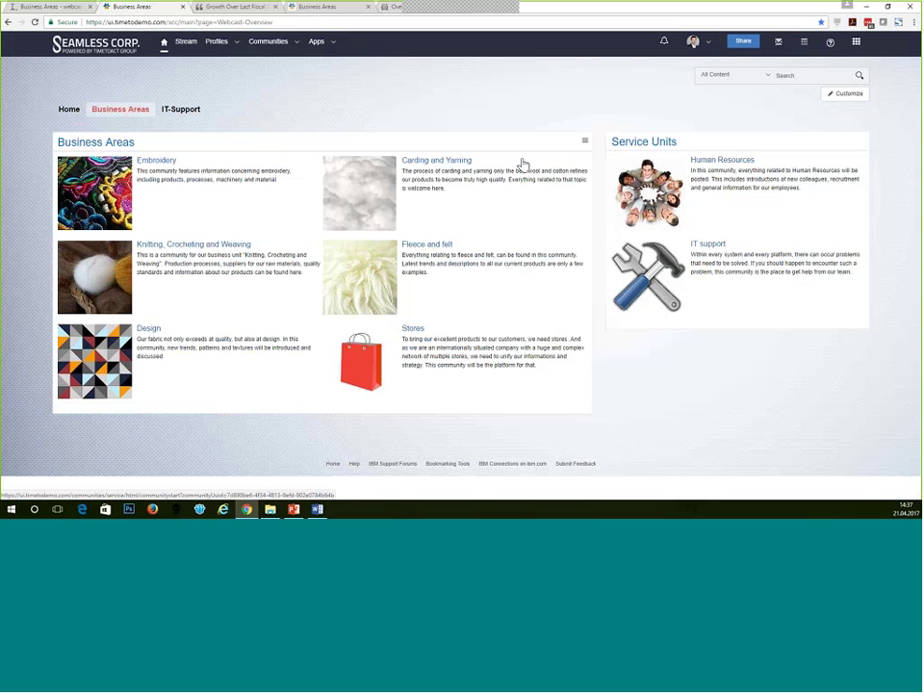
{"action": "left_click", "coordinate": [584, 143]}
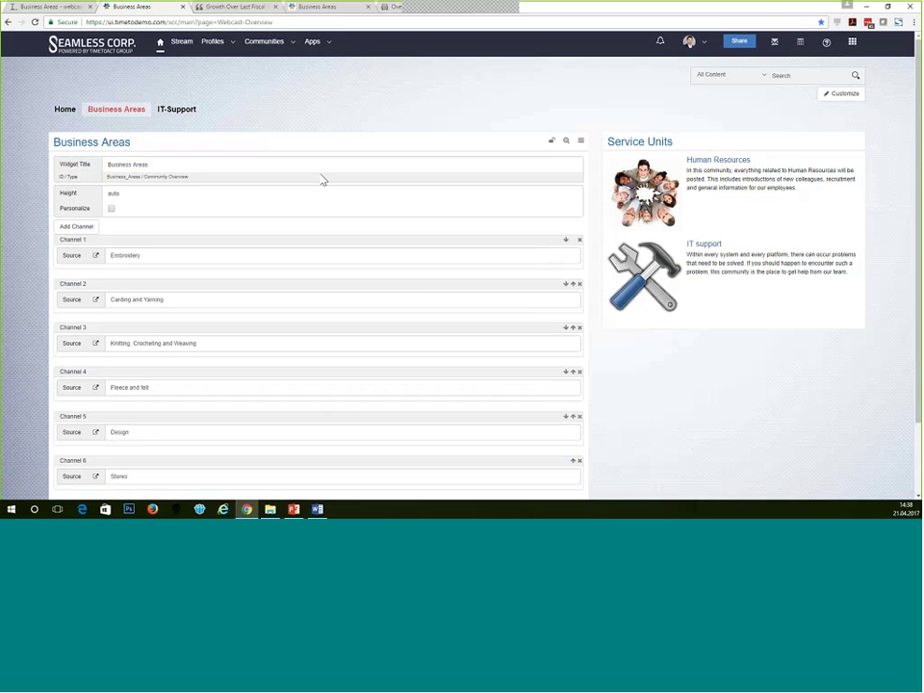
{"action": "scroll", "coordinate": [323, 180], "scroll_direction": "down", "scroll_amount": 1}
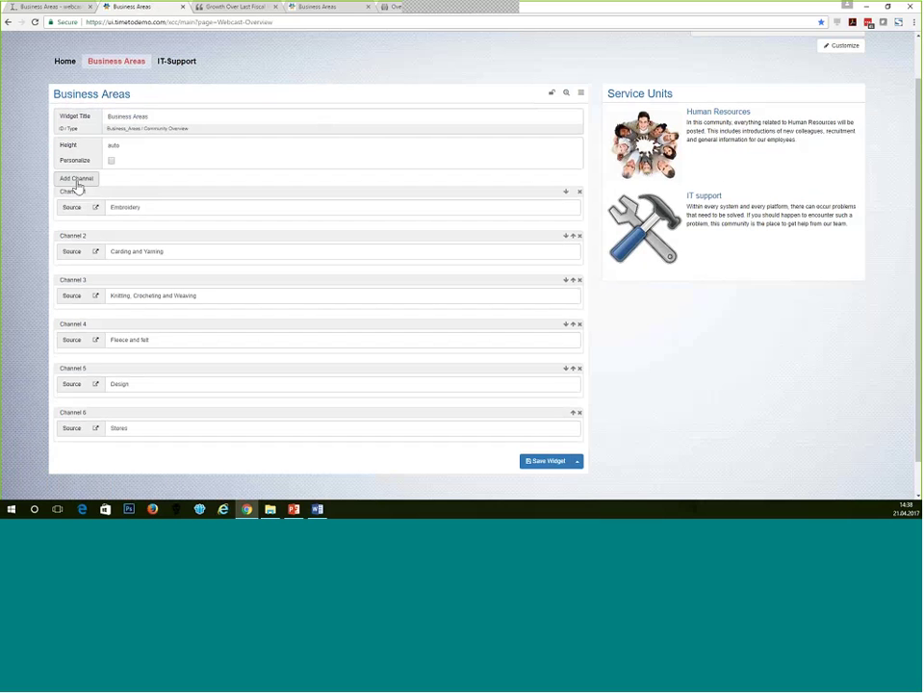
{"action": "left_click", "coordinate": [147, 208]}
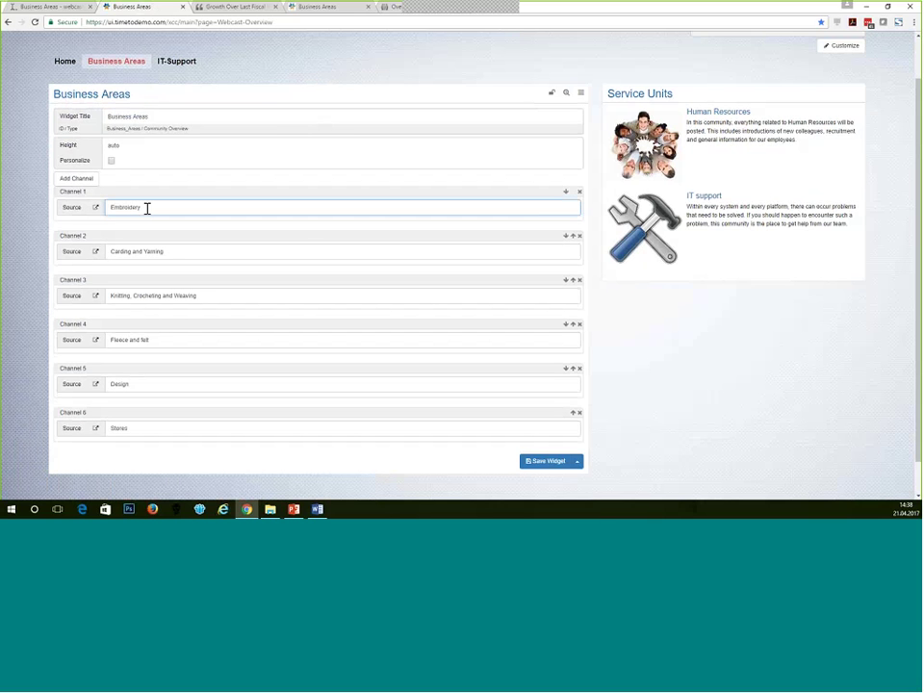
{"action": "left_click", "coordinate": [94, 183]}
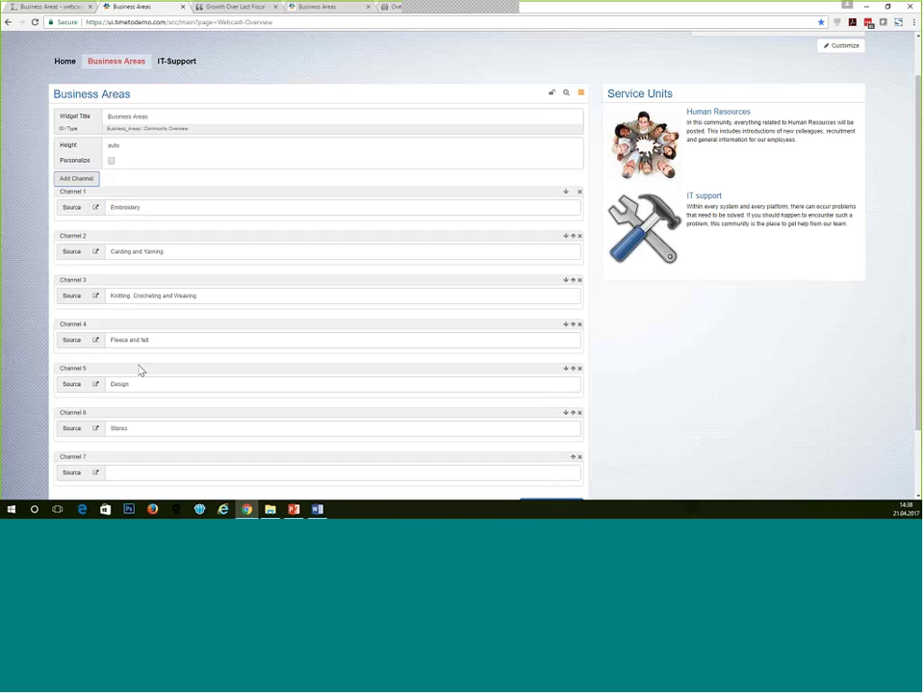
{"action": "scroll", "coordinate": [126, 380], "scroll_direction": "down", "scroll_amount": 2}
{"action": "left_click", "coordinate": [117, 386]}
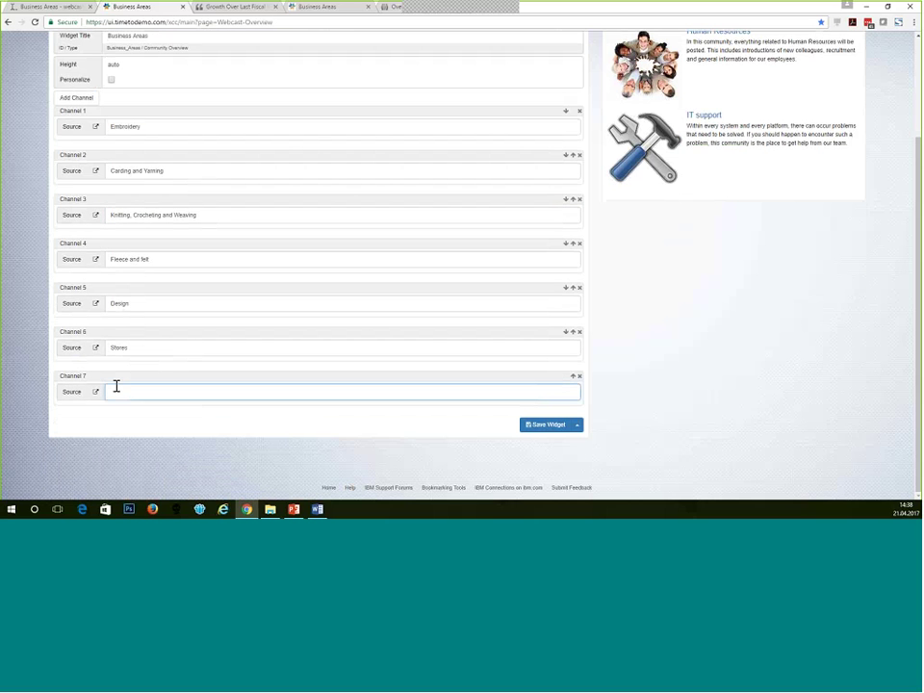
{"action": "type", "text": "it"}
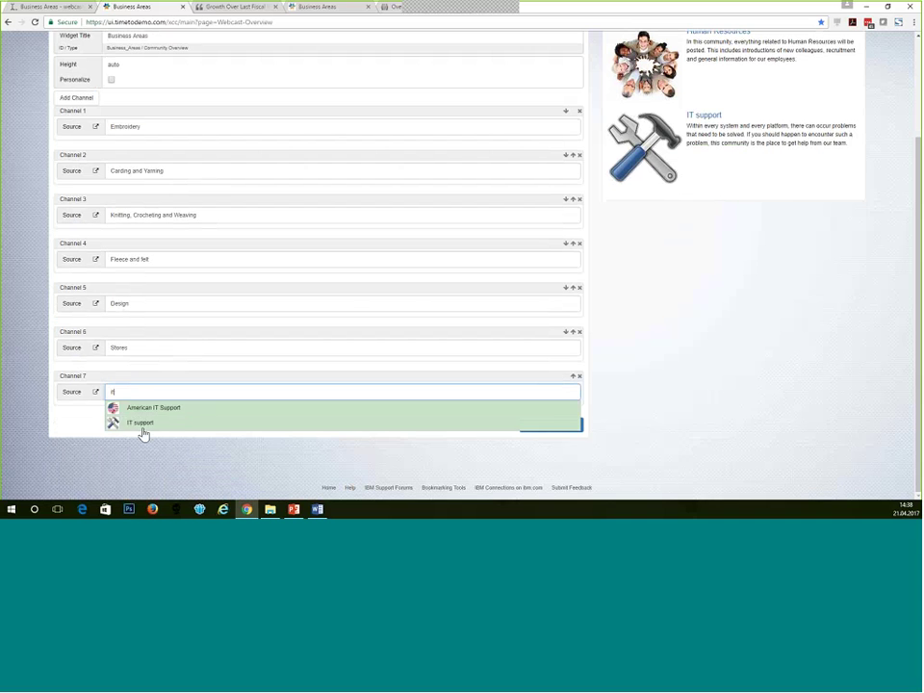
{"action": "left_click", "coordinate": [142, 431]}
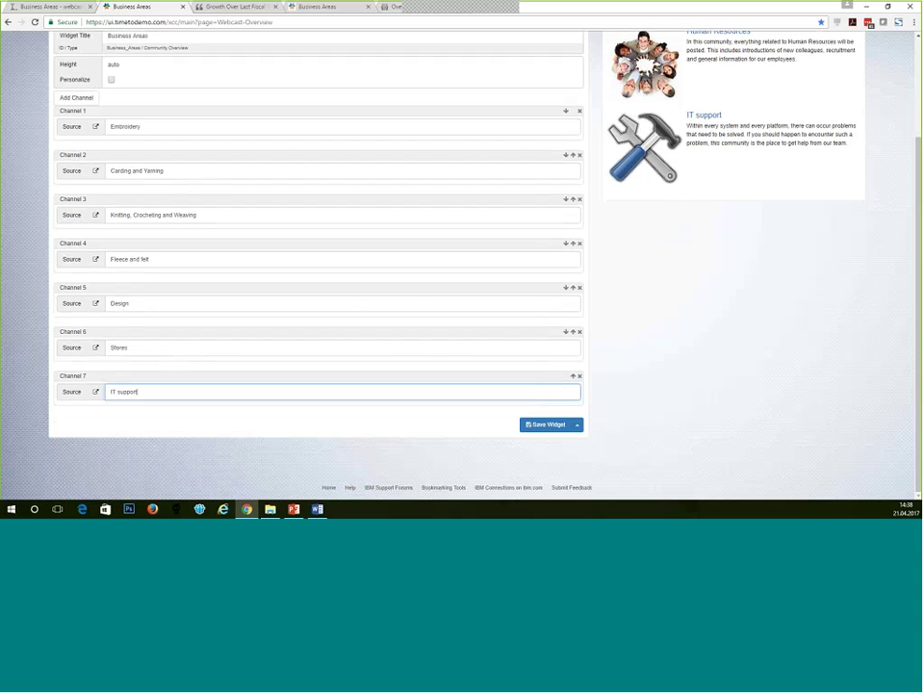
Move the IT support channel up two places, above Design, and save the Business Areas widget.
{"action": "left_click", "coordinate": [574, 376]}
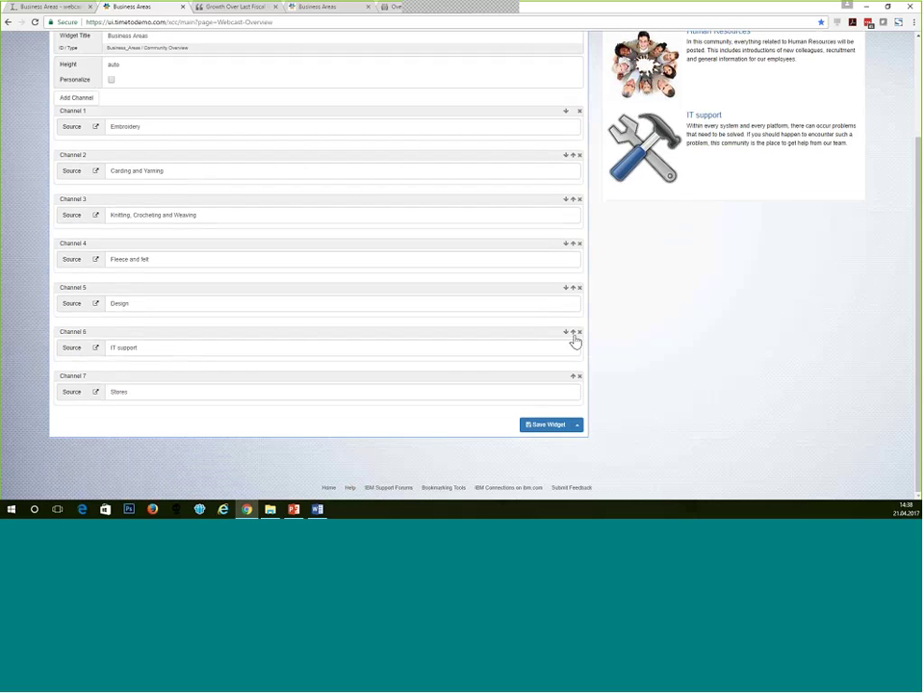
{"action": "left_click", "coordinate": [573, 332]}
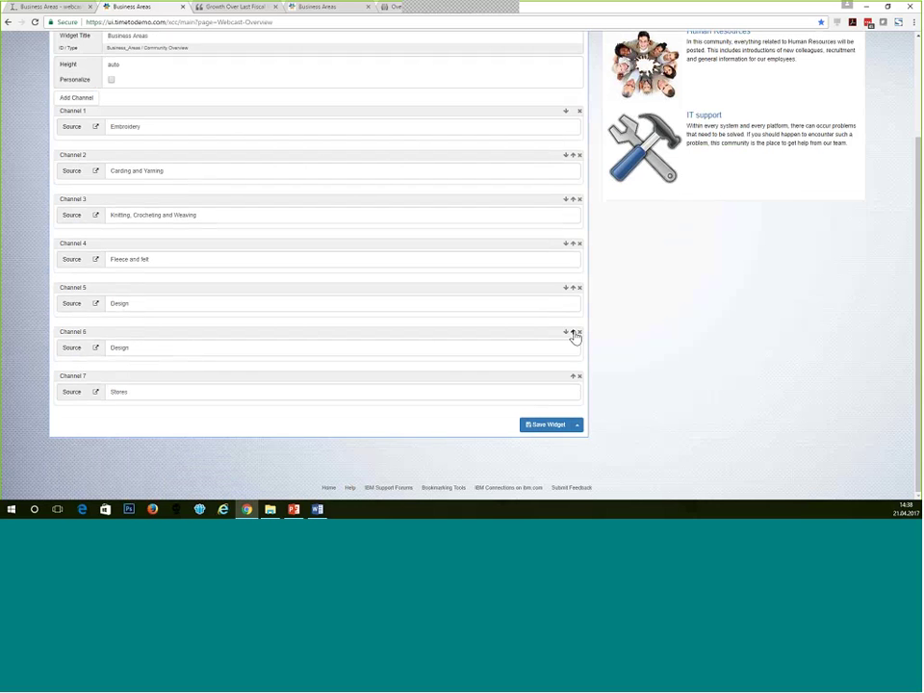
{"action": "left_click", "coordinate": [530, 425]}
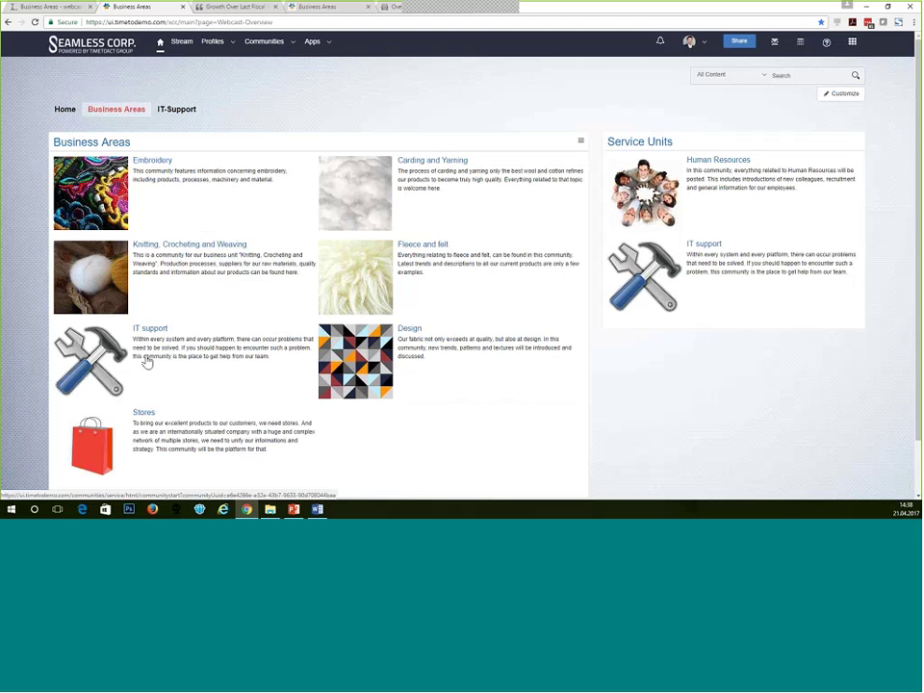
{"action": "left_click", "coordinate": [290, 50]}
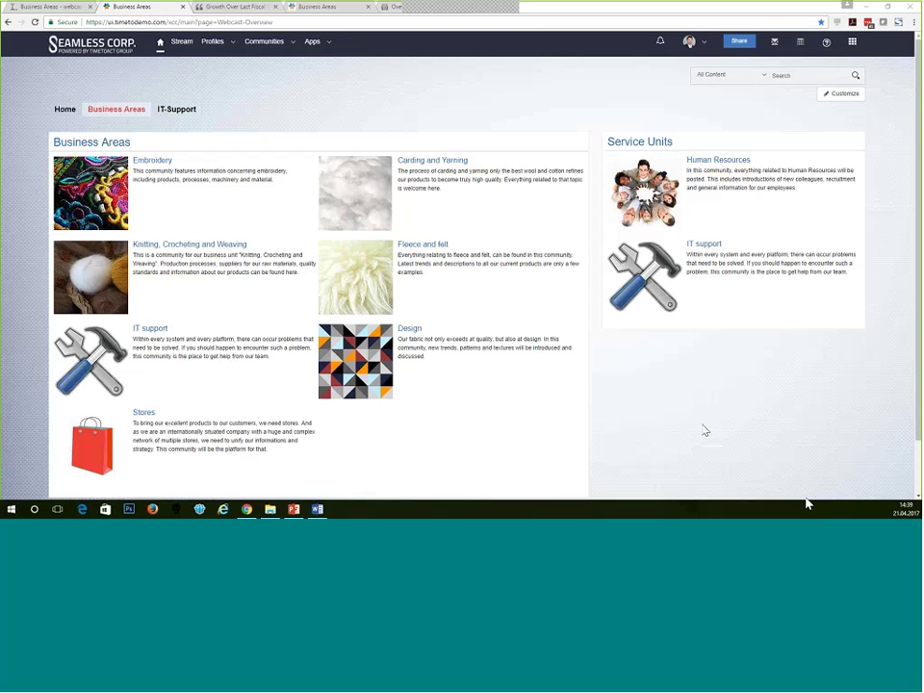
Filter the page management list in the customization area for "red", inspect the GreyAndRed page's settings and close them without saving.
{"action": "left_click", "coordinate": [843, 98]}
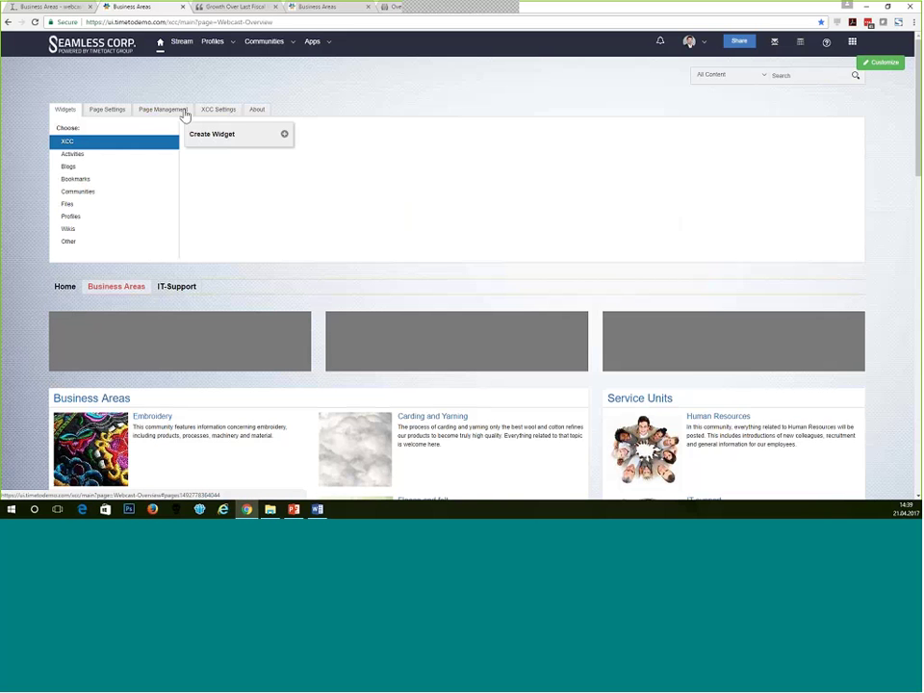
{"action": "left_click", "coordinate": [184, 113]}
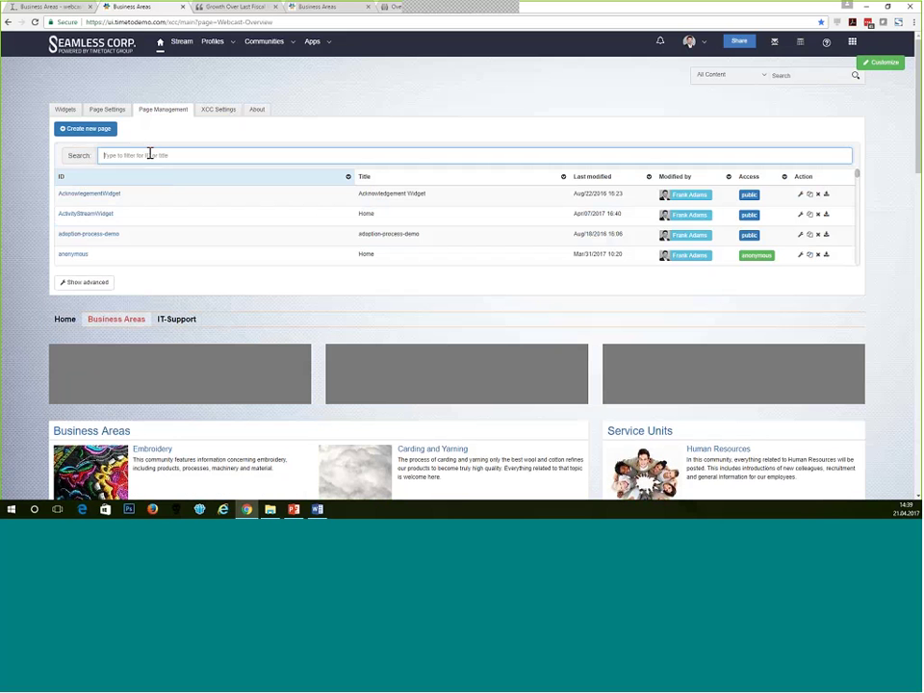
{"action": "type", "text": "red"}
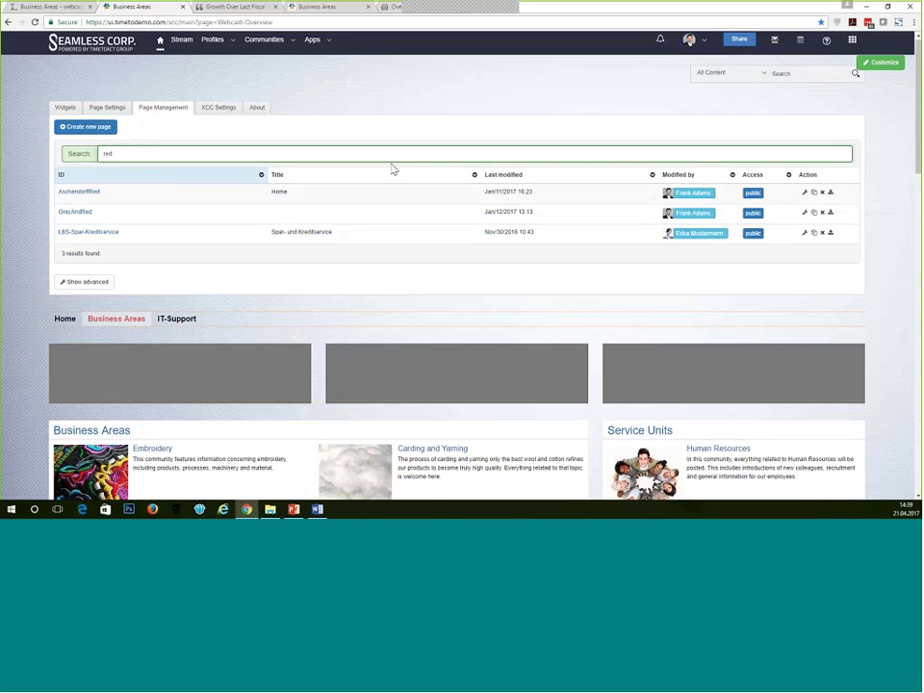
{"action": "scroll", "coordinate": [577, 171], "scroll_direction": "down", "scroll_amount": 1}
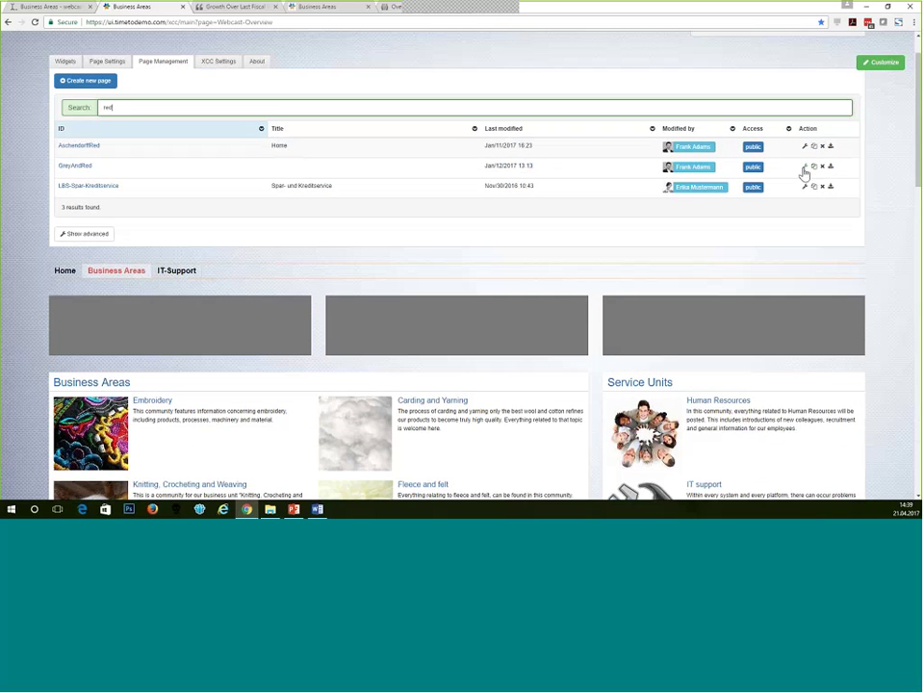
{"action": "left_click", "coordinate": [805, 167]}
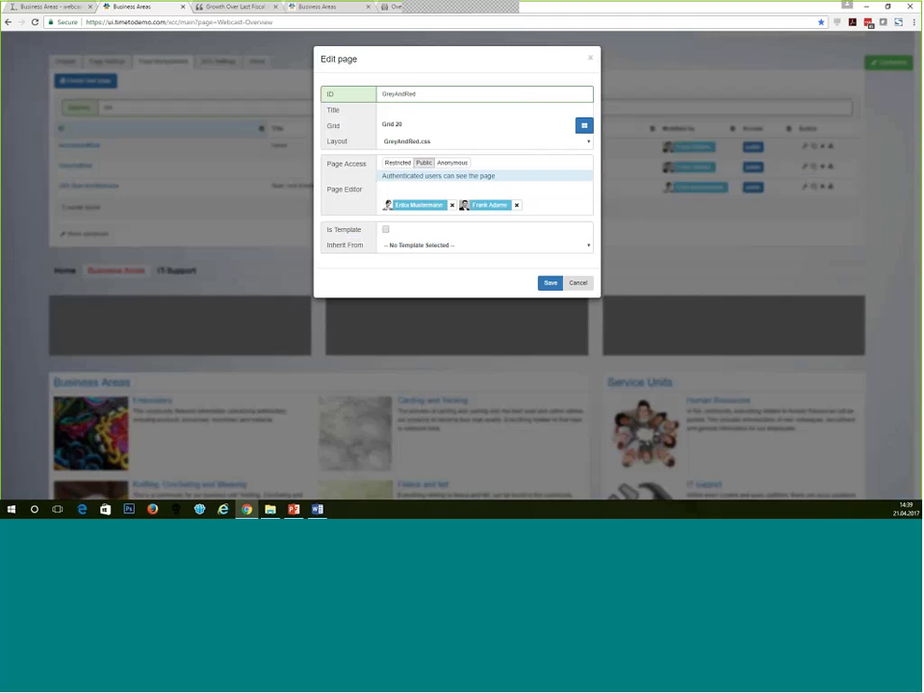
{"action": "left_click", "coordinate": [579, 283]}
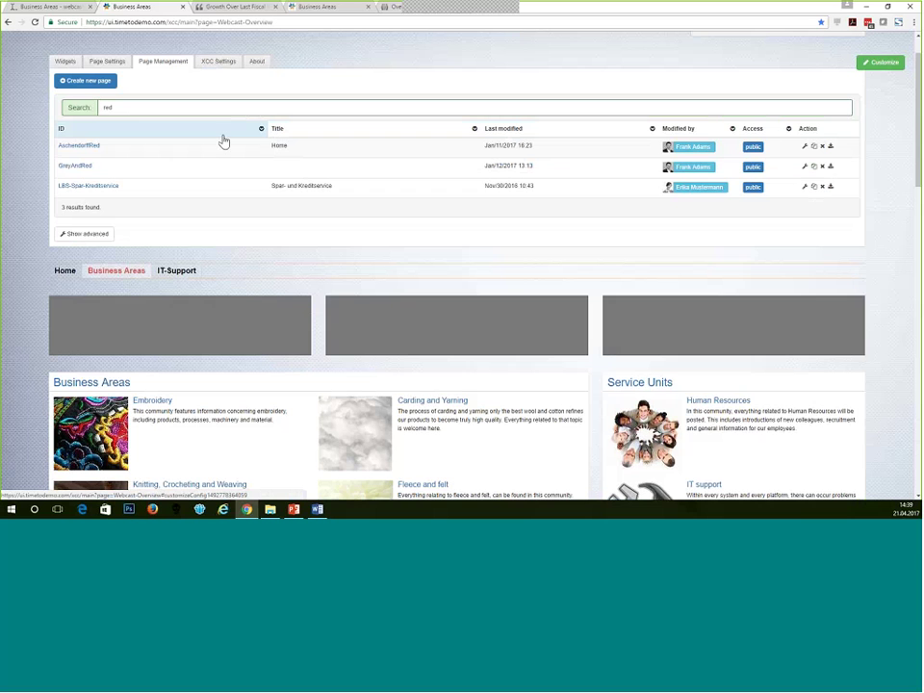
Open the customization files in the XCC settings, inspect the code of aknoe.css and close it without saving.
{"action": "left_click", "coordinate": [217, 60]}
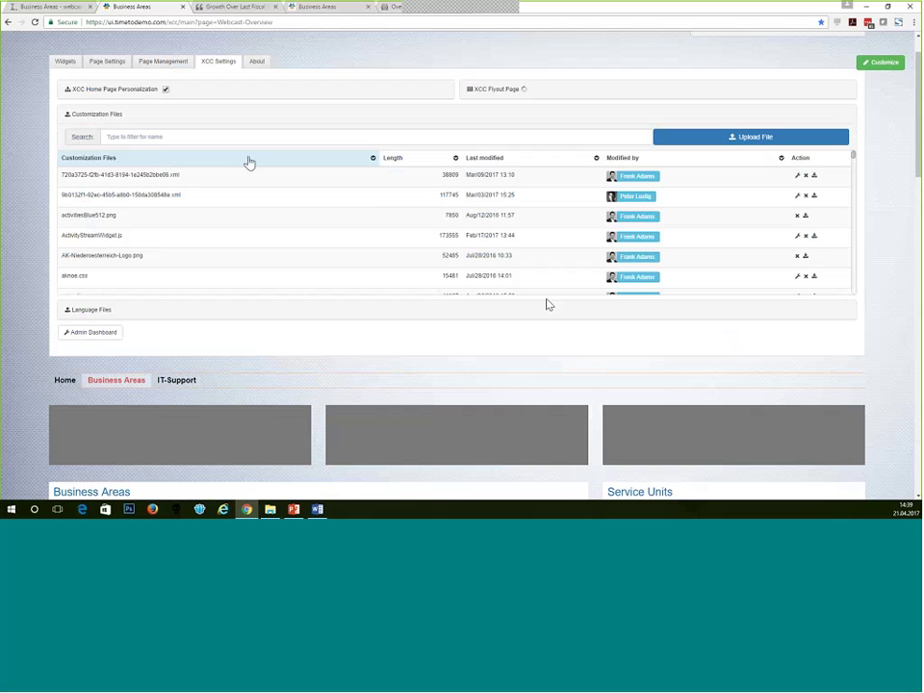
{"action": "left_click", "coordinate": [797, 277]}
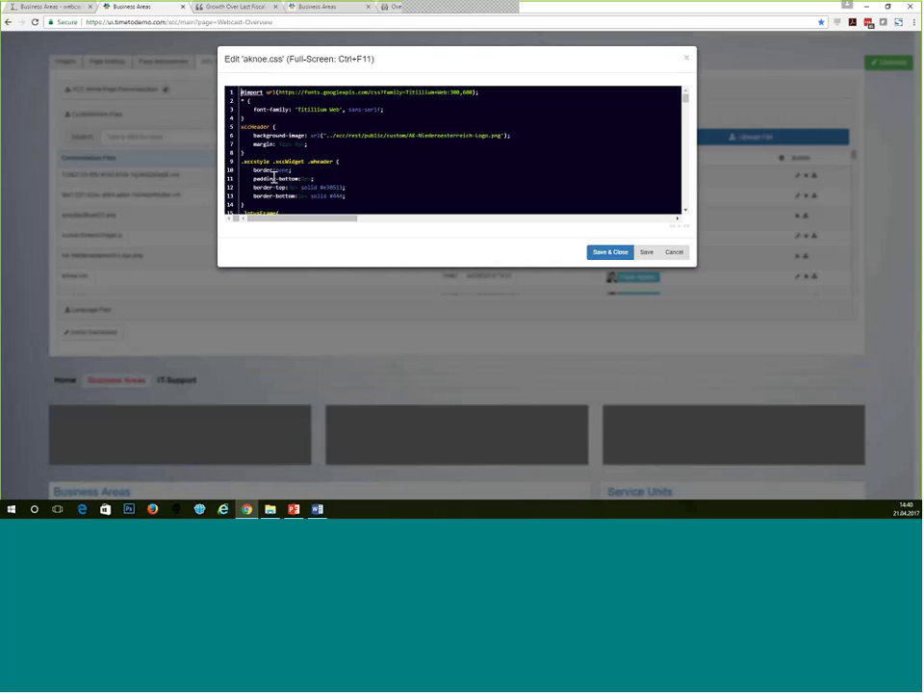
{"action": "left_click", "coordinate": [674, 253]}
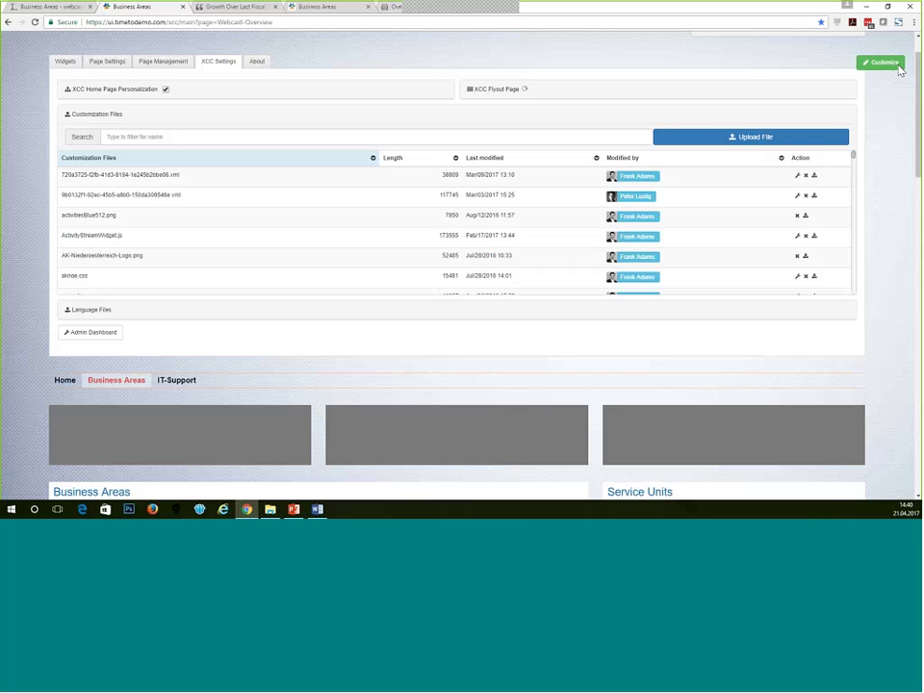
{"action": "scroll", "coordinate": [891, 71], "scroll_direction": "down", "scroll_amount": 1}
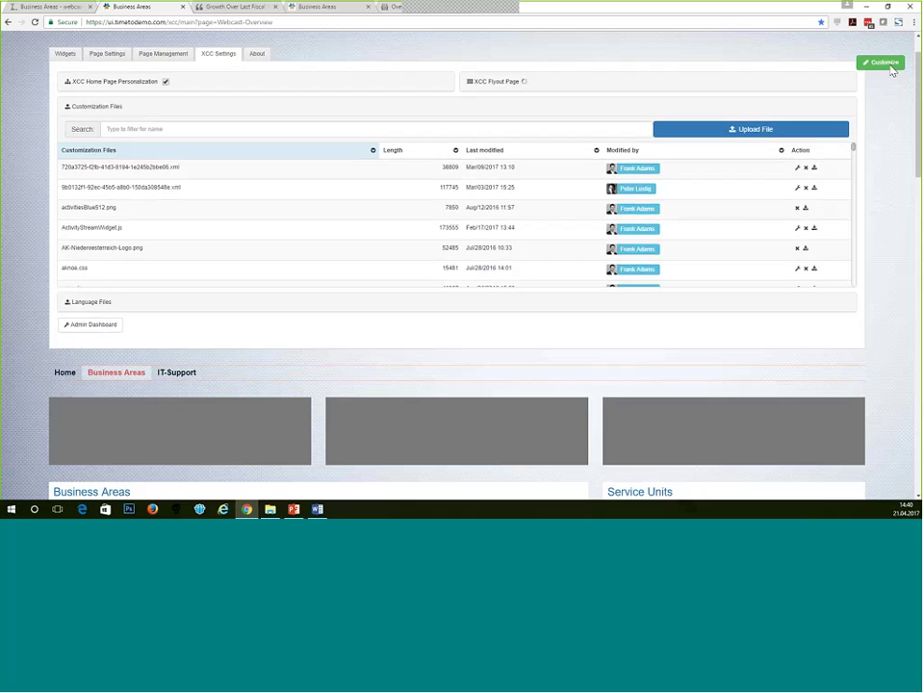
{"action": "scroll", "coordinate": [892, 72], "scroll_direction": "down", "scroll_amount": 3}
{"action": "scroll", "coordinate": [891, 71], "scroll_direction": "down", "scroll_amount": 6}
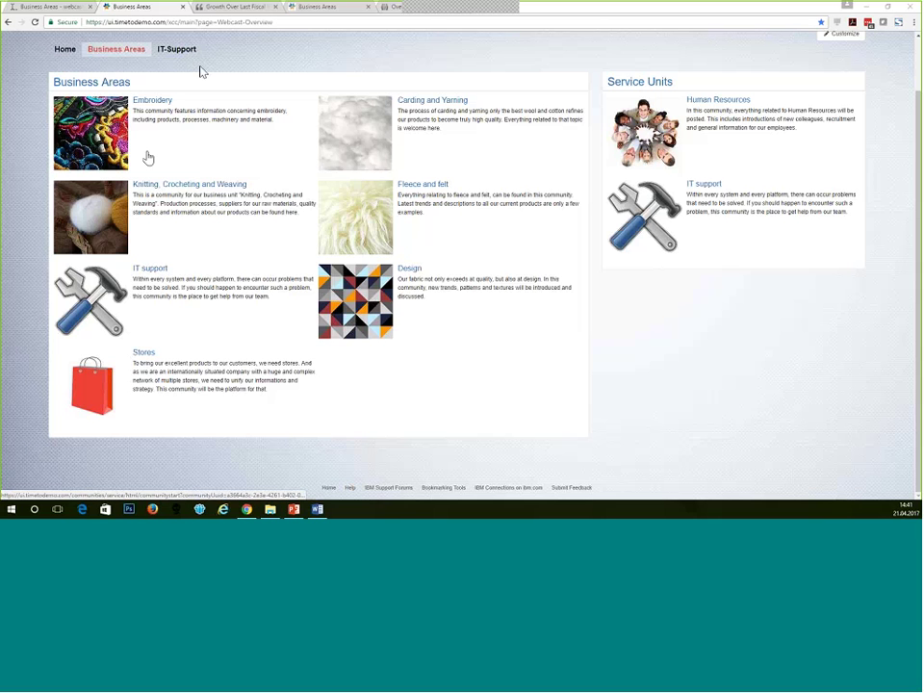
{"action": "left_click_drag", "start_coordinate": [390, 7], "coordinate": [371, 14]}
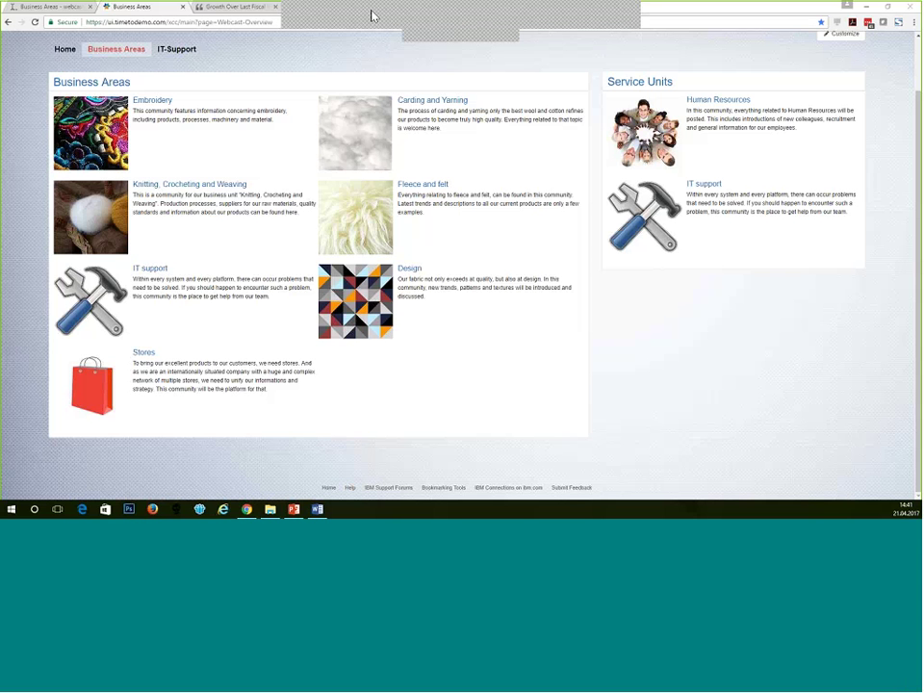